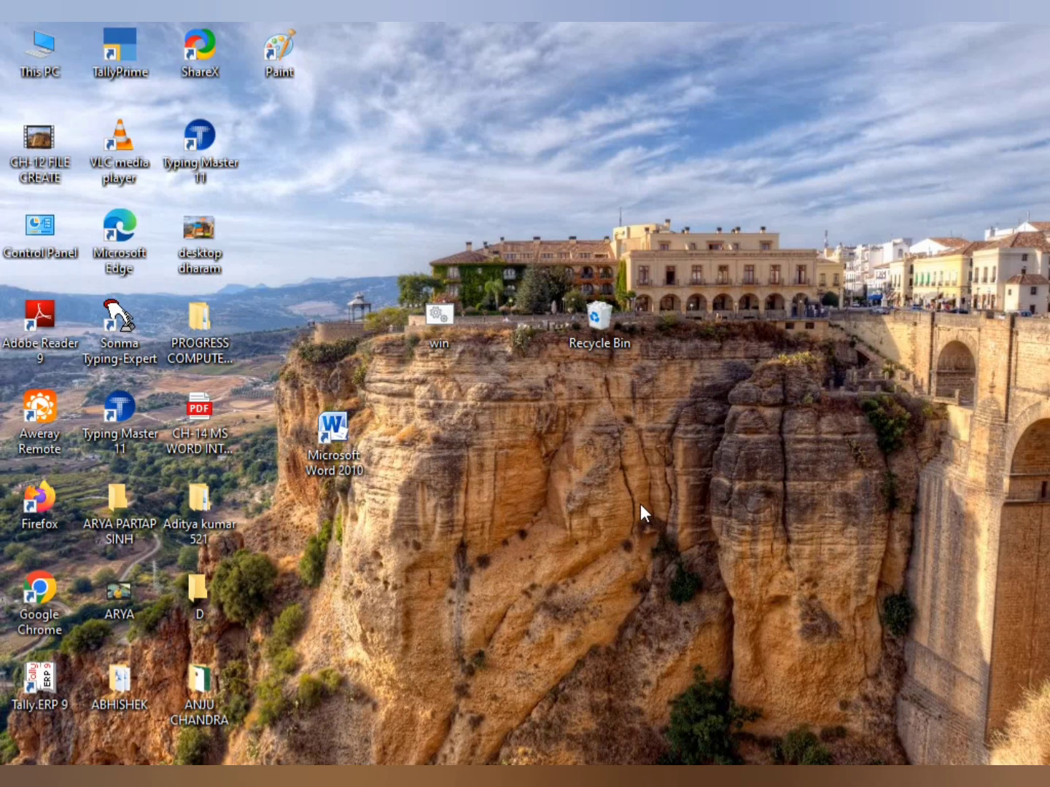
# - Refresh the desktop and launch Word 2010 by running winword
pyautogui.rightClick(654, 139)
pyautogui.click(693, 196)
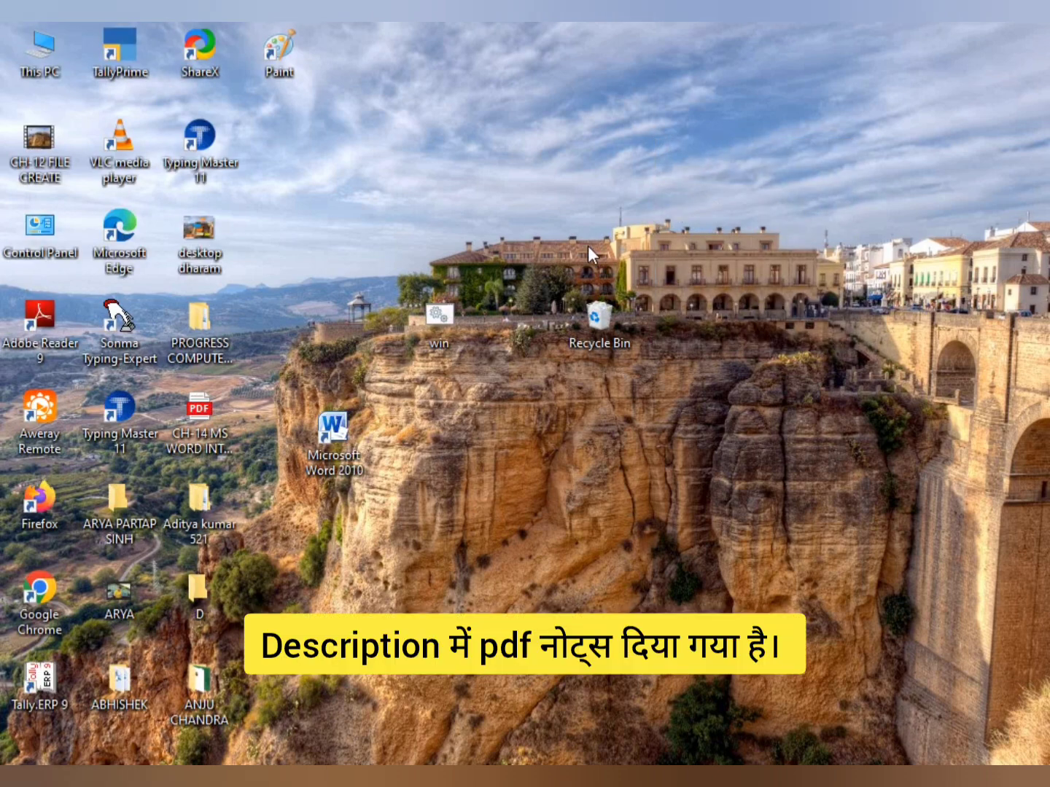
pyautogui.press('super')
pyautogui.press('super')
pyautogui.press('super+r')
pyautogui.write('win')
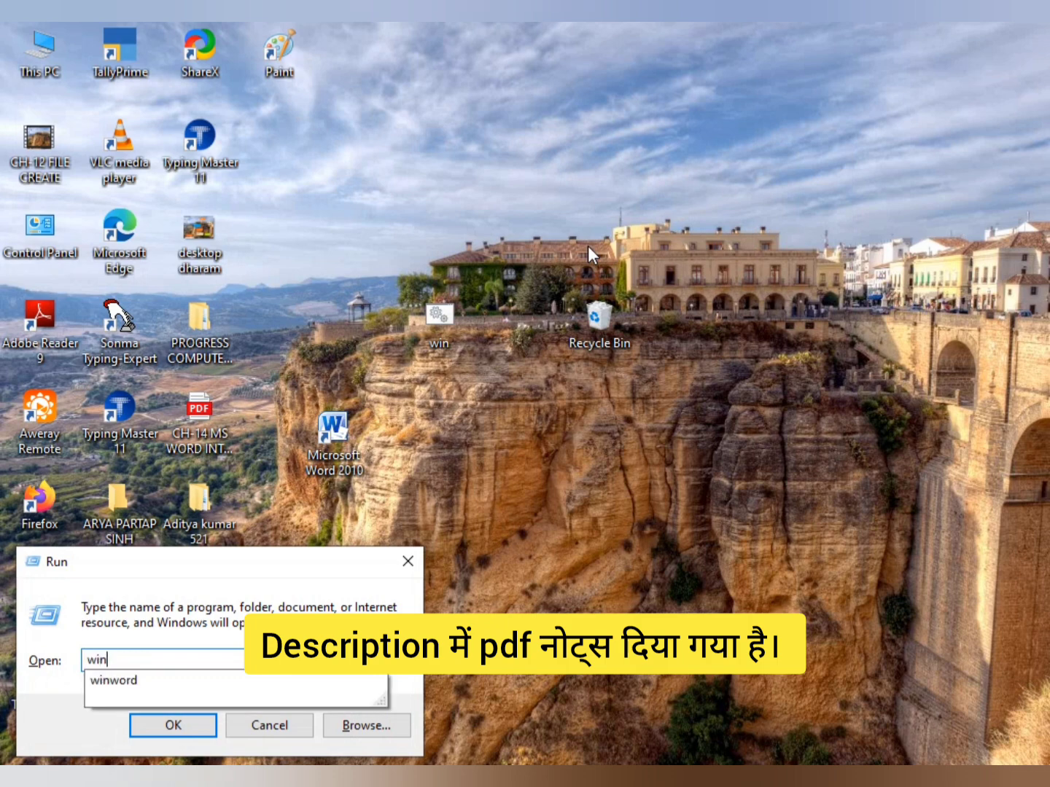
pyautogui.write('word')
pyautogui.press('Return')
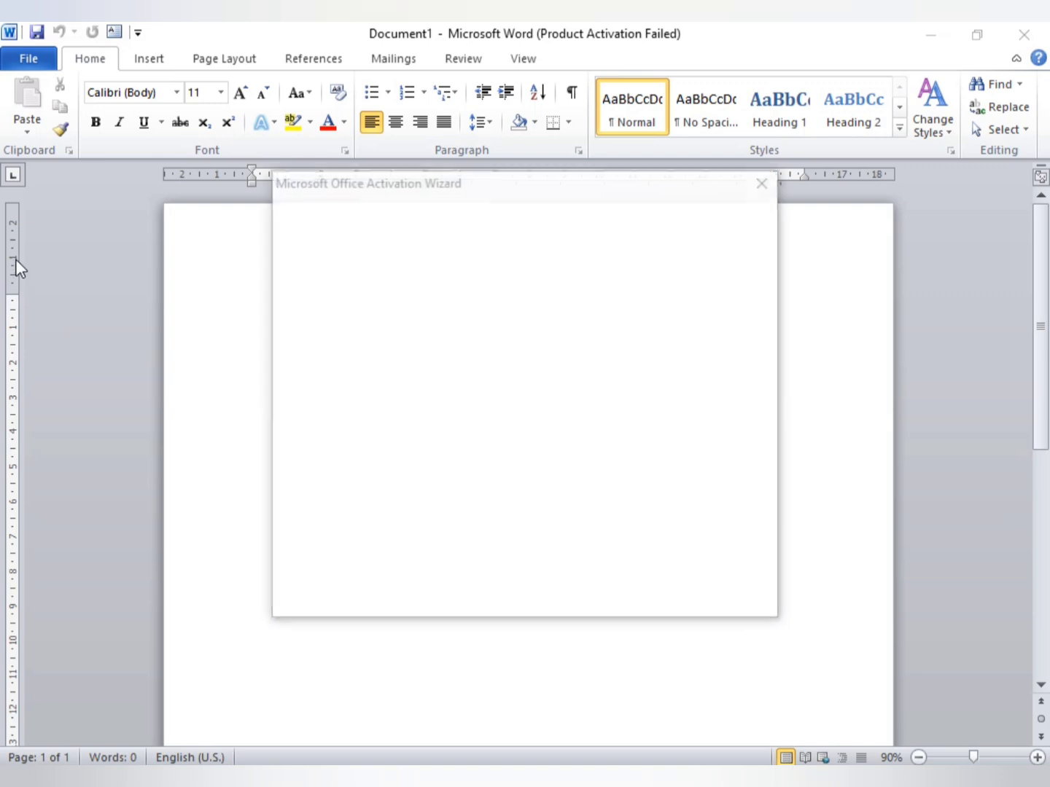
# - Close the Office Activation Wizard and drag the page's top margin up on the vertical ruler
pyautogui.click(762, 182)
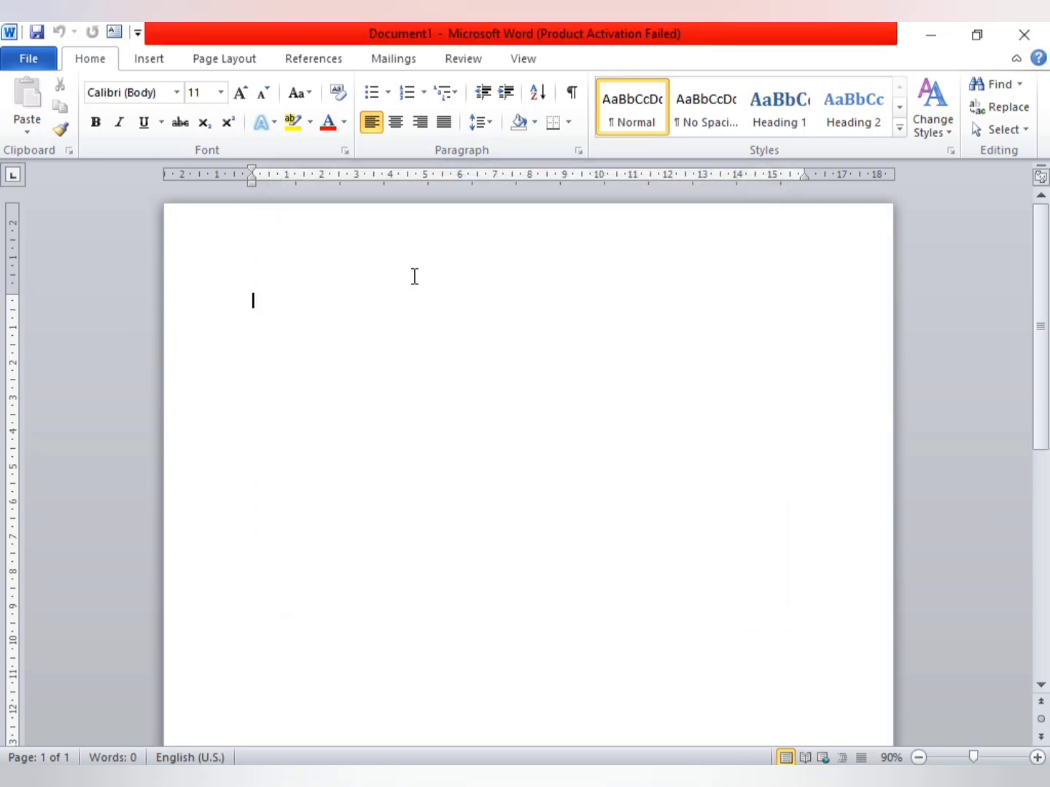
pyautogui.moveTo(17, 288); pyautogui.dragTo(15, 229)
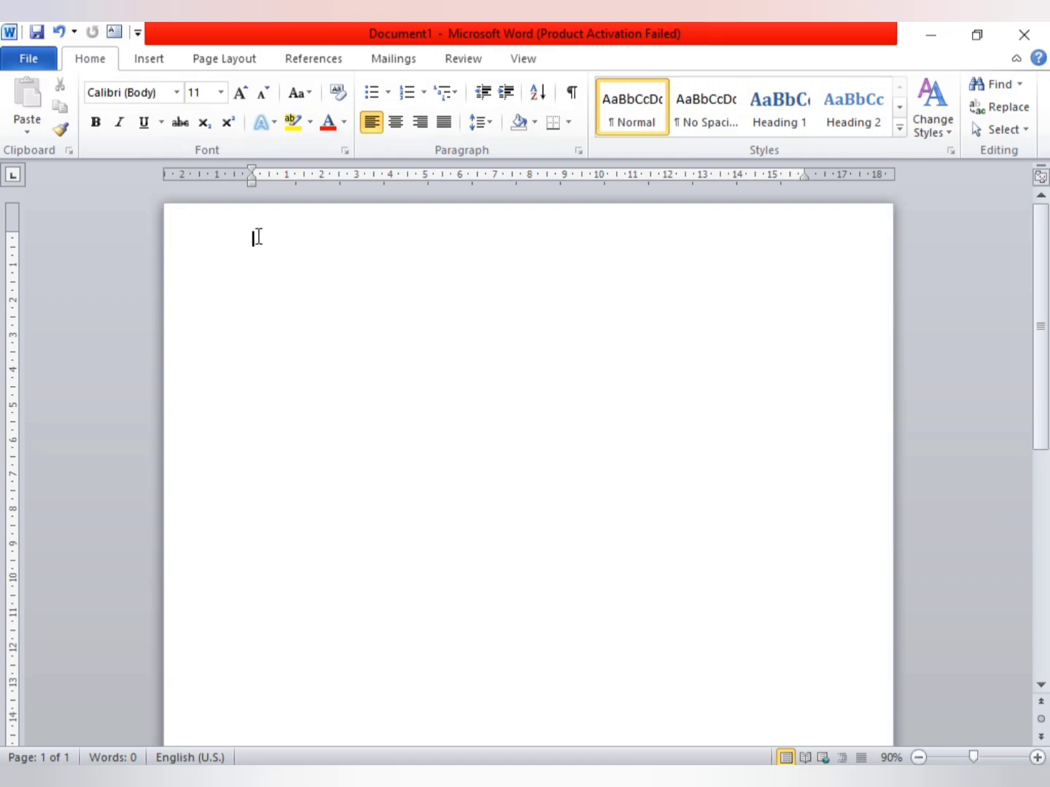
# - Try expanding =rand() into sample text, undo it and edit the formula line
pyautogui.write('=')
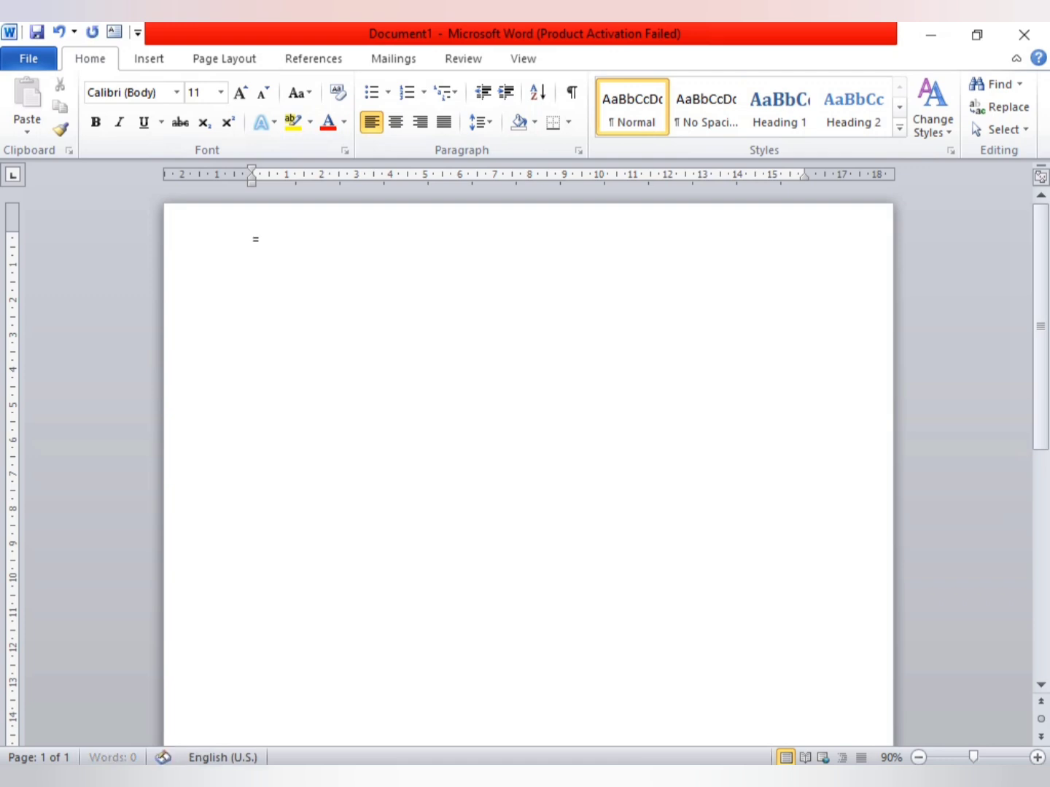
pyautogui.write('ra')
pyautogui.write('nd(')
pyautogui.write(')')
pyautogui.press('Return')
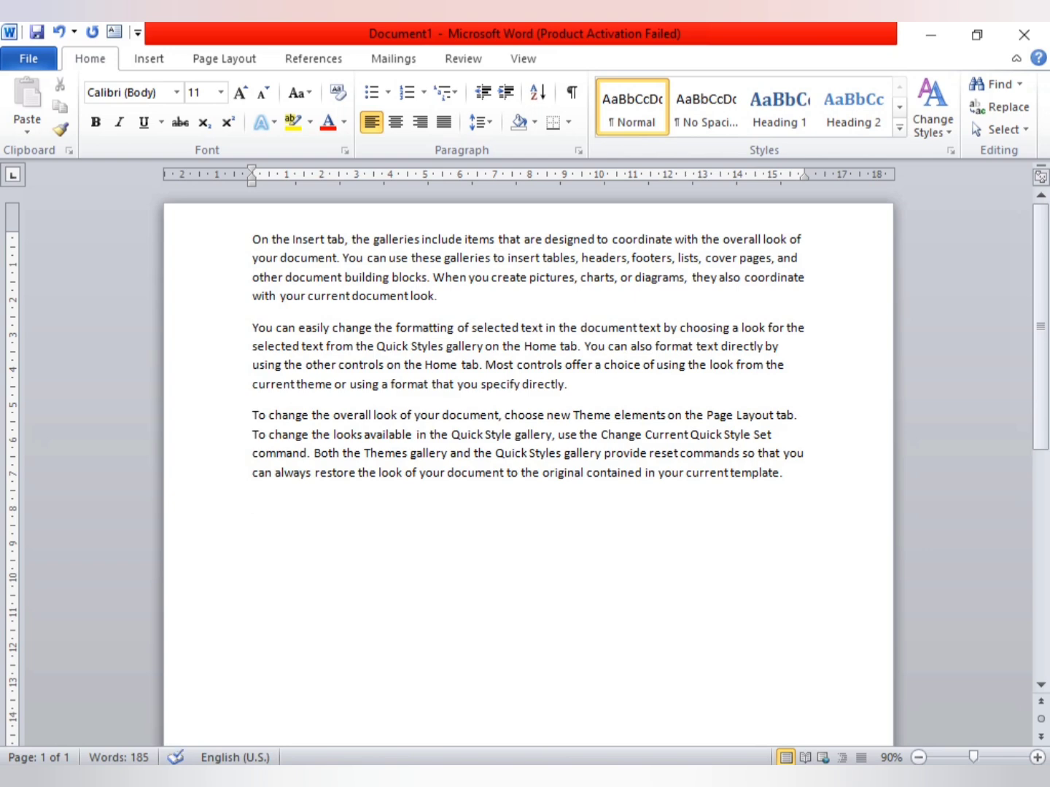
pyautogui.click(61, 32)
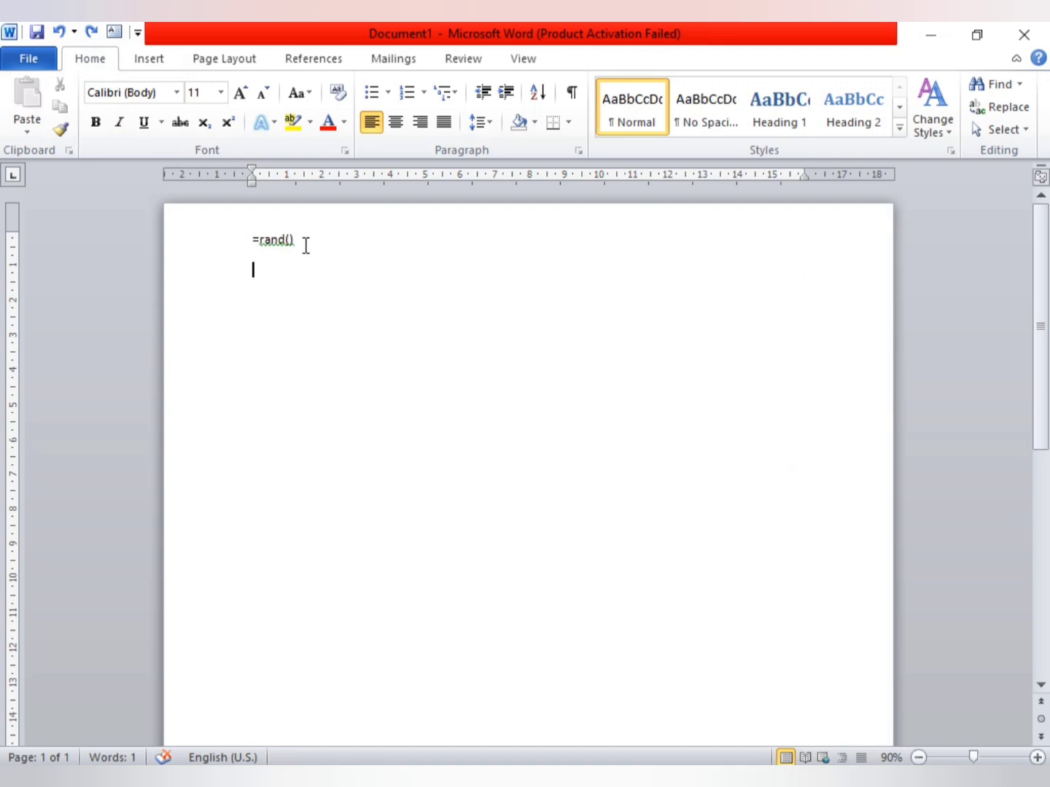
pyautogui.press('BackSpace')
pyautogui.press('BackSpace')
pyautogui.press('BackSpace')
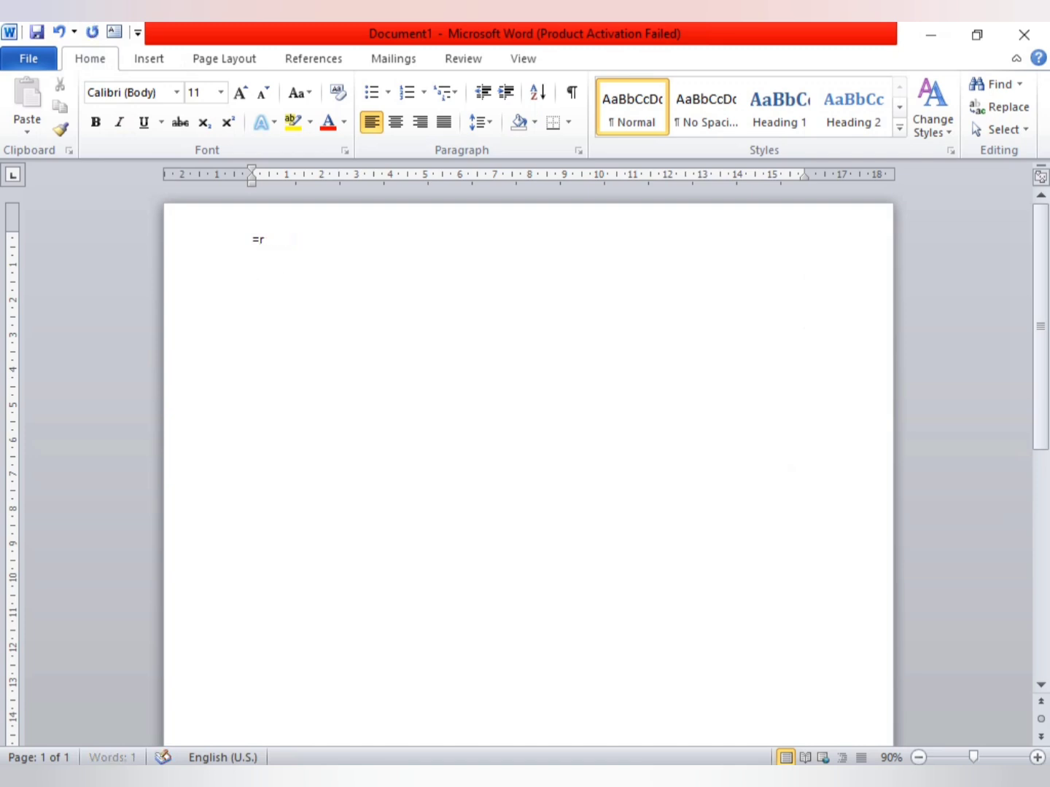
pyautogui.write('r')
pyautogui.write('and()')
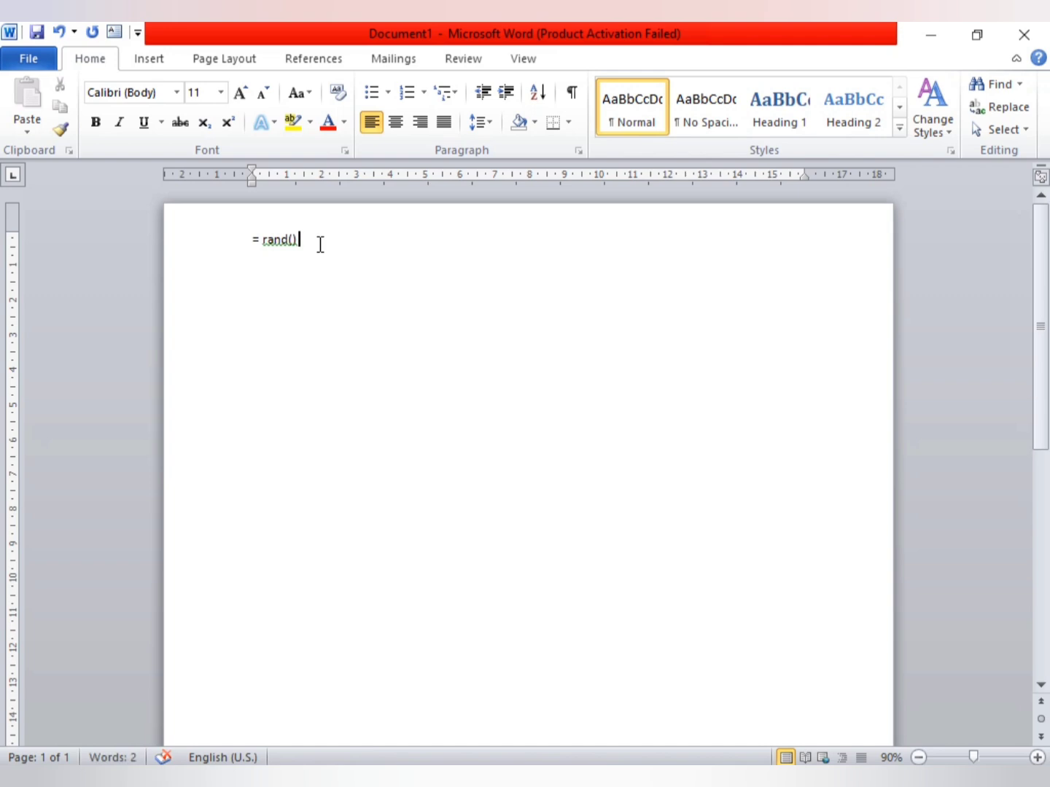
pyautogui.press('BackSpace')
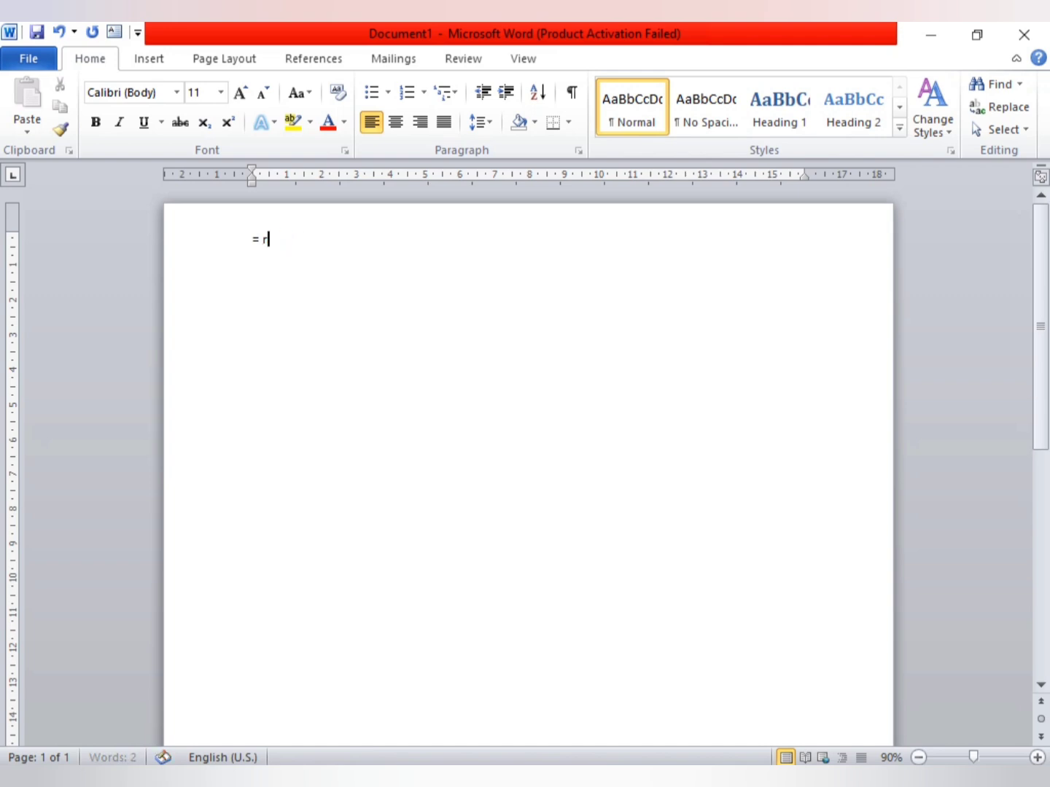
pyautogui.press('BackSpace')
# - Re-enter =rand() on the first line to generate three sample paragraphs of 185 words
pyautogui.write('=ran')
pyautogui.write('d')
pyautogui.press('BackSpace')
pyautogui.press('Return')
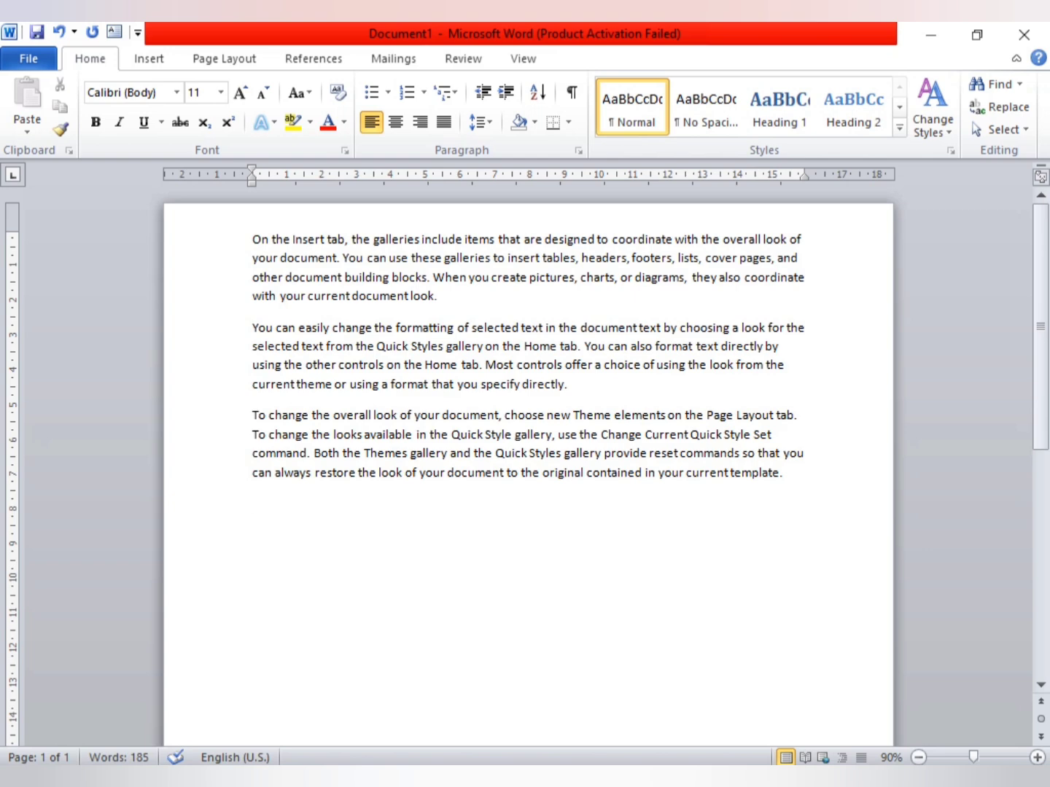
pyautogui.hotkey('ctrl', 'z')
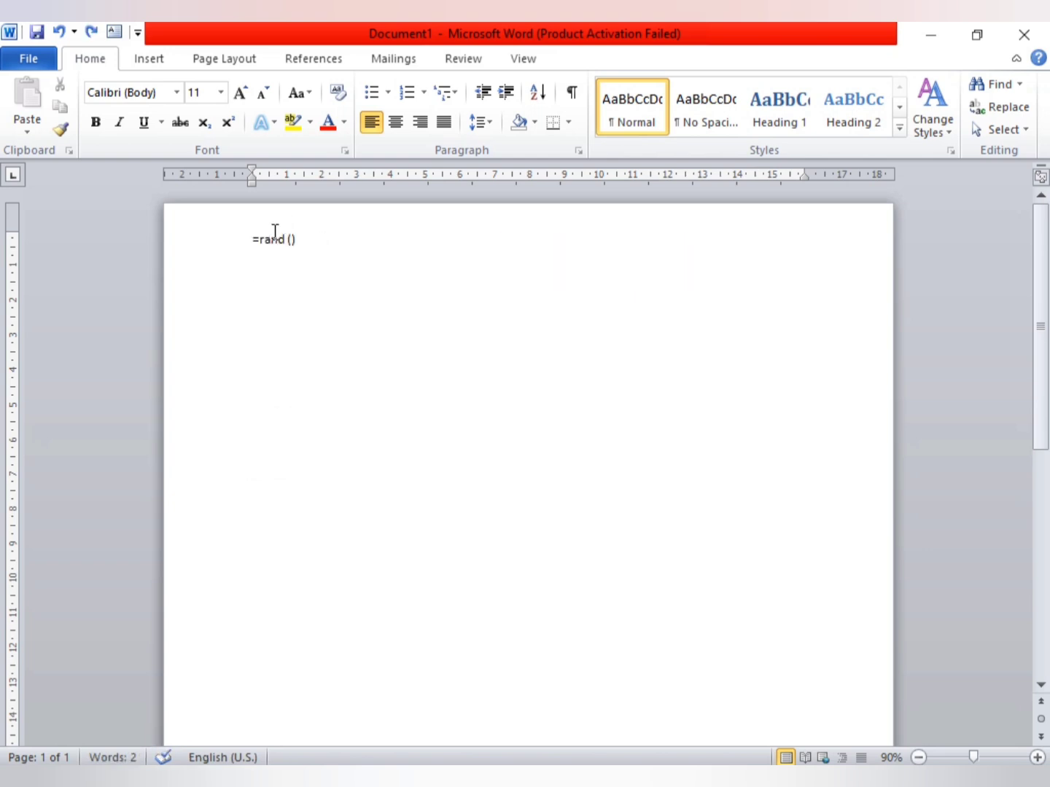
pyautogui.press('BackSpace')
pyautogui.press('BackSpace')
pyautogui.press('BackSpace')
pyautogui.write('nd()')
pyautogui.press('Return')
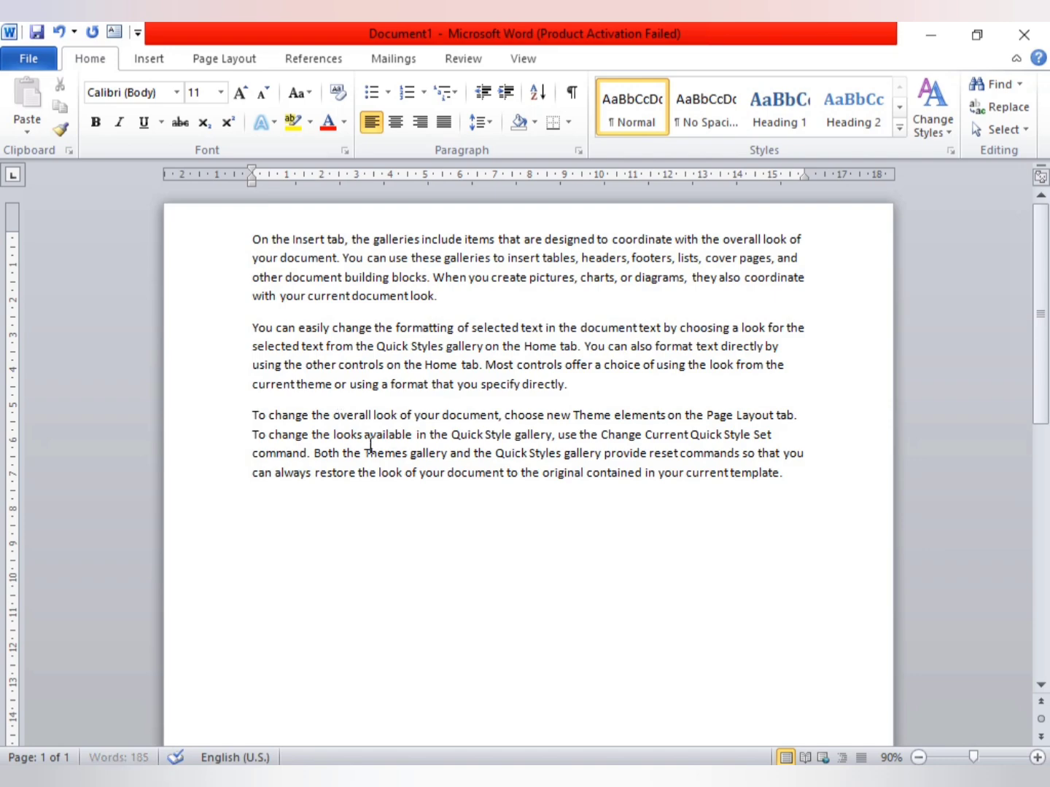
# - Zoom out on the page step by step down to a tiny thumbnail
pyautogui.keyDown('ctrl'); pyautogui.scroll(3, 368, 438); pyautogui.keyUp('ctrl')
pyautogui.keyDown('ctrl'); pyautogui.scroll(2, 370, 443); pyautogui.keyUp('ctrl')
pyautogui.keyDown('ctrl'); pyautogui.scroll(-2, 368, 436); pyautogui.keyUp('ctrl')
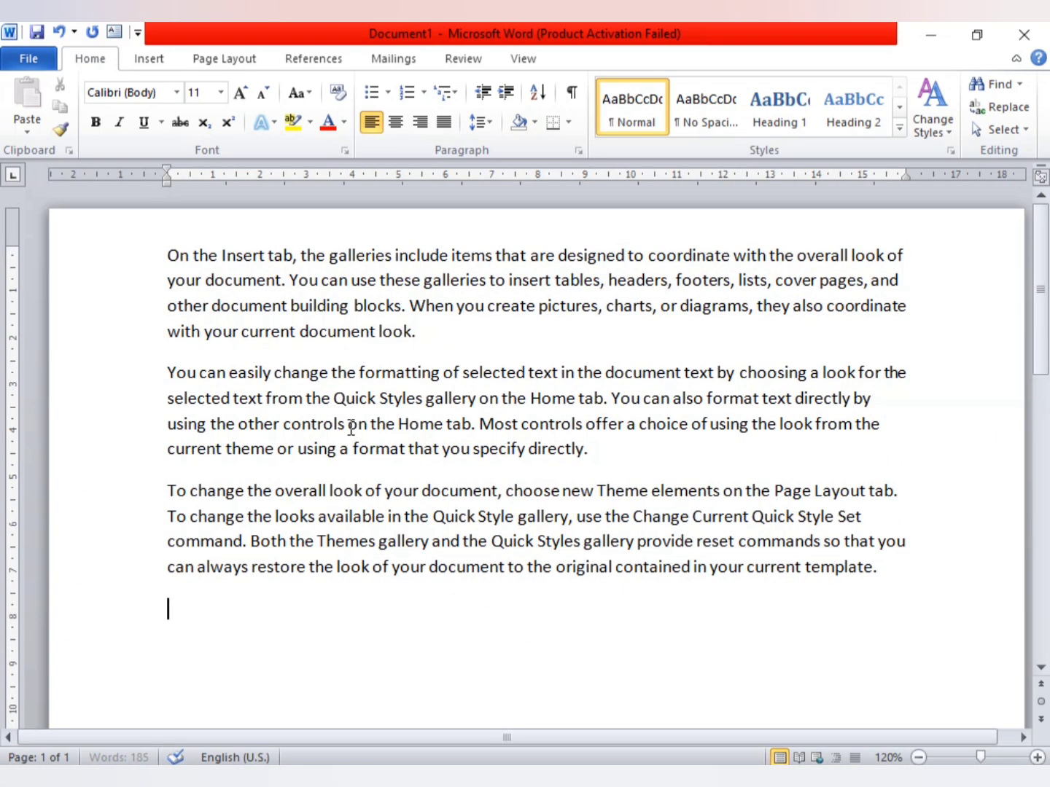
pyautogui.click(919, 758)
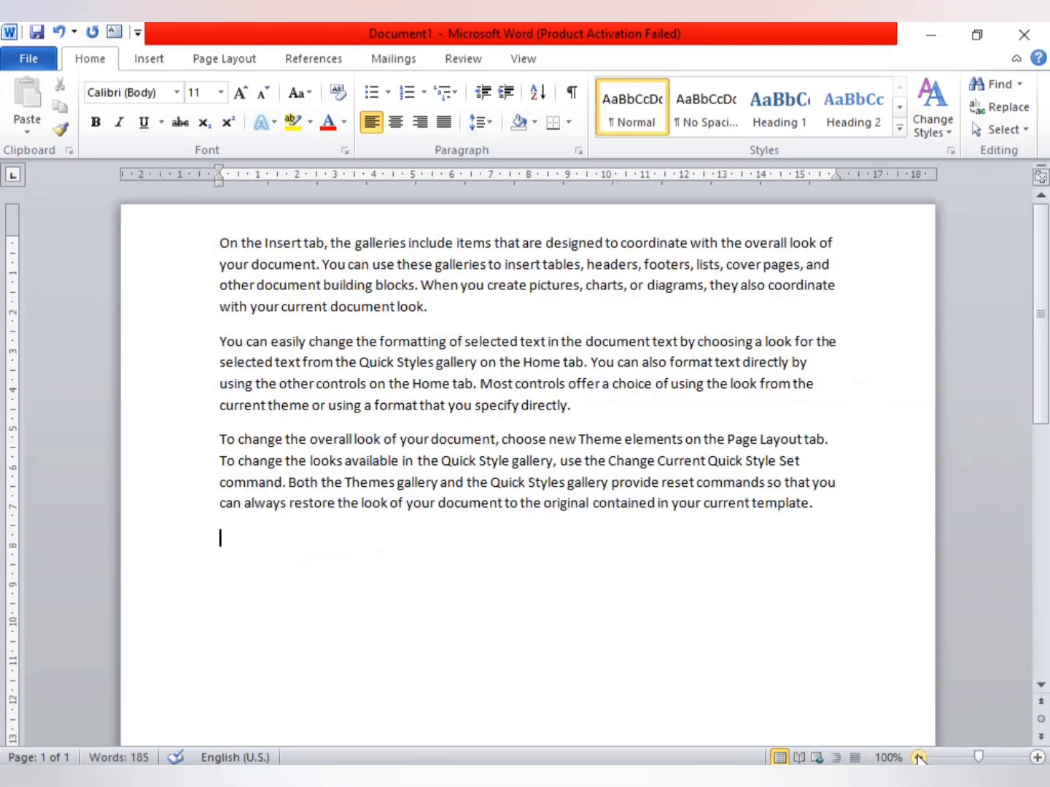
pyautogui.click(918, 757)
pyautogui.click(919, 757)
pyautogui.click(918, 759)
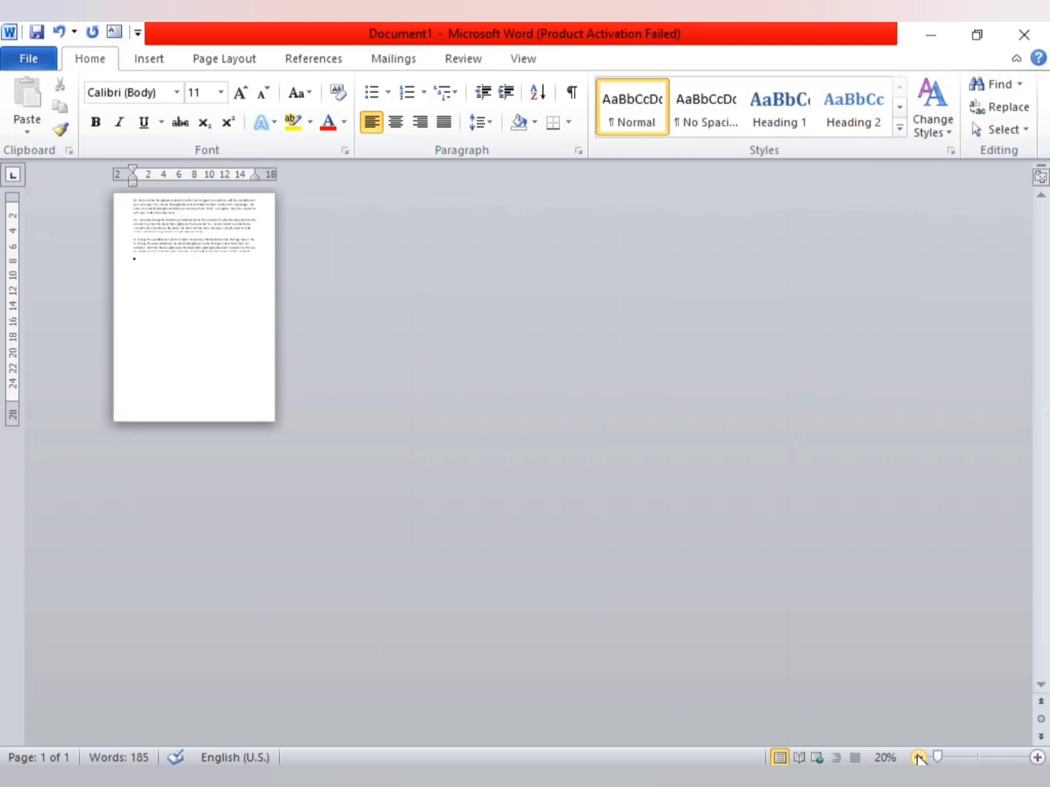
pyautogui.click(918, 758)
# - Zoom back in on the sample paragraphs, settling at 130%
pyautogui.click(1037, 758)
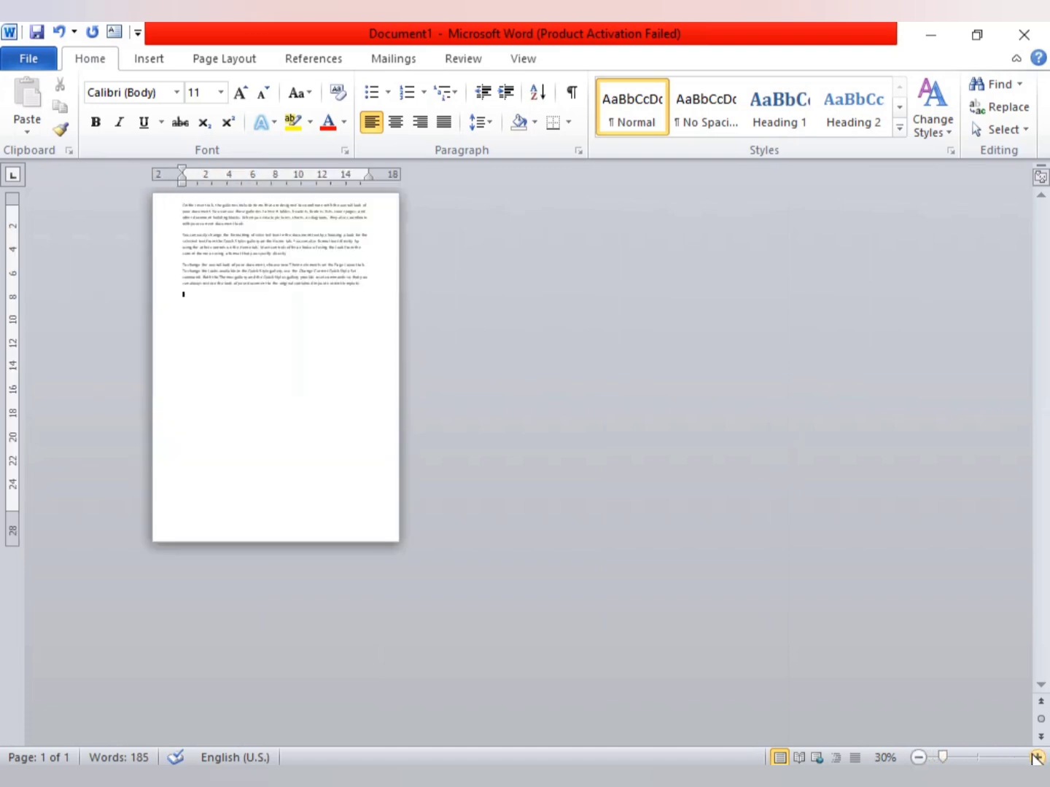
pyautogui.click(1037, 757)
pyautogui.click(1037, 758)
pyautogui.click(1036, 758)
pyautogui.click(1037, 758)
pyautogui.click(1037, 758)
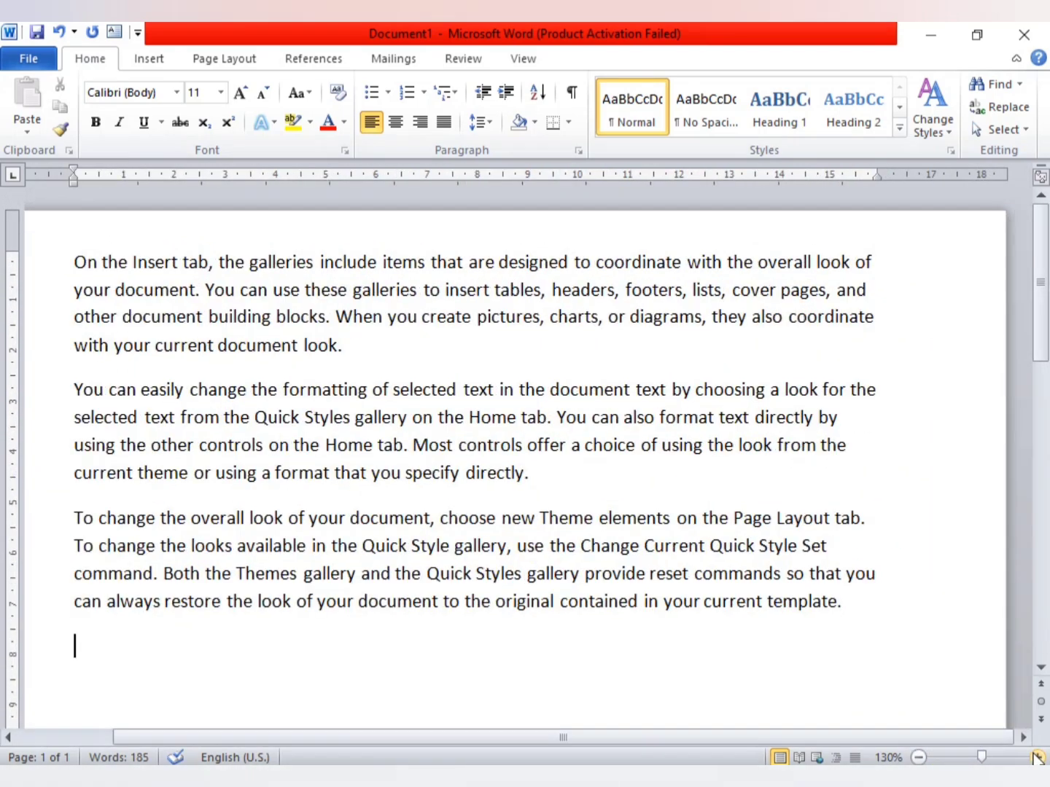
pyautogui.click(1037, 758)
pyautogui.click(1037, 758)
pyautogui.click(1037, 758)
pyautogui.click(1036, 757)
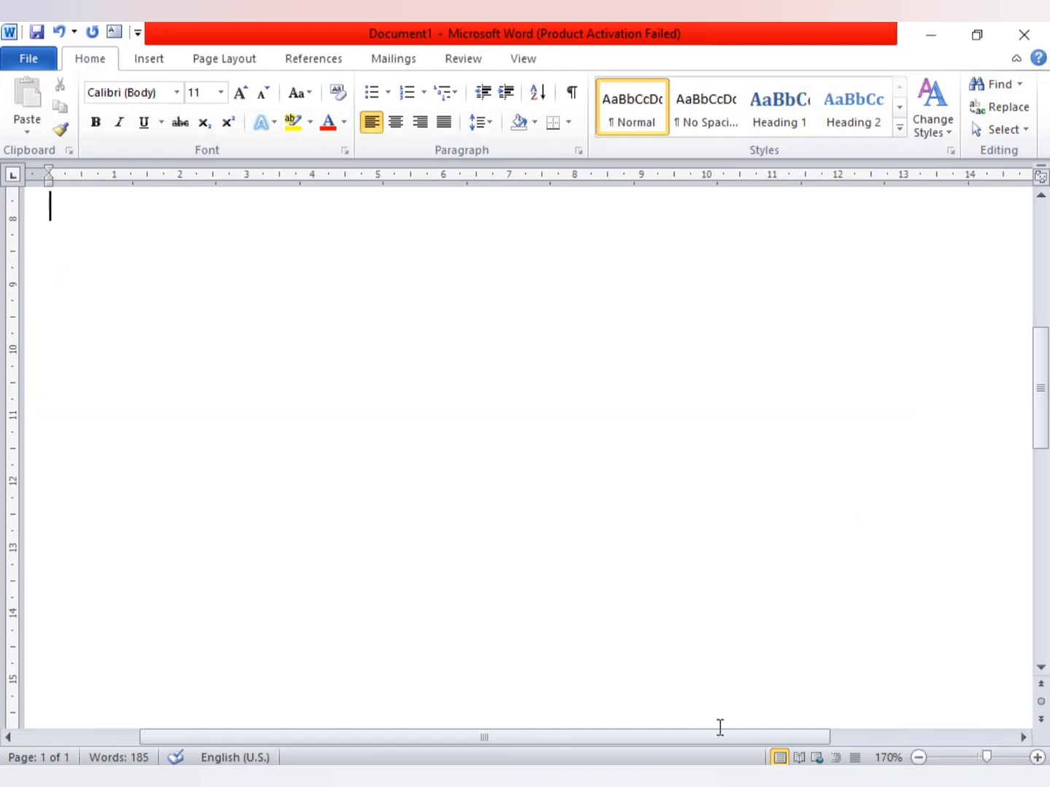
pyautogui.moveTo(762, 738)
pyautogui.mouseDown()
pyautogui.moveTo(839, 740)
pyautogui.moveTo(554, 753)
pyautogui.mouseUp()
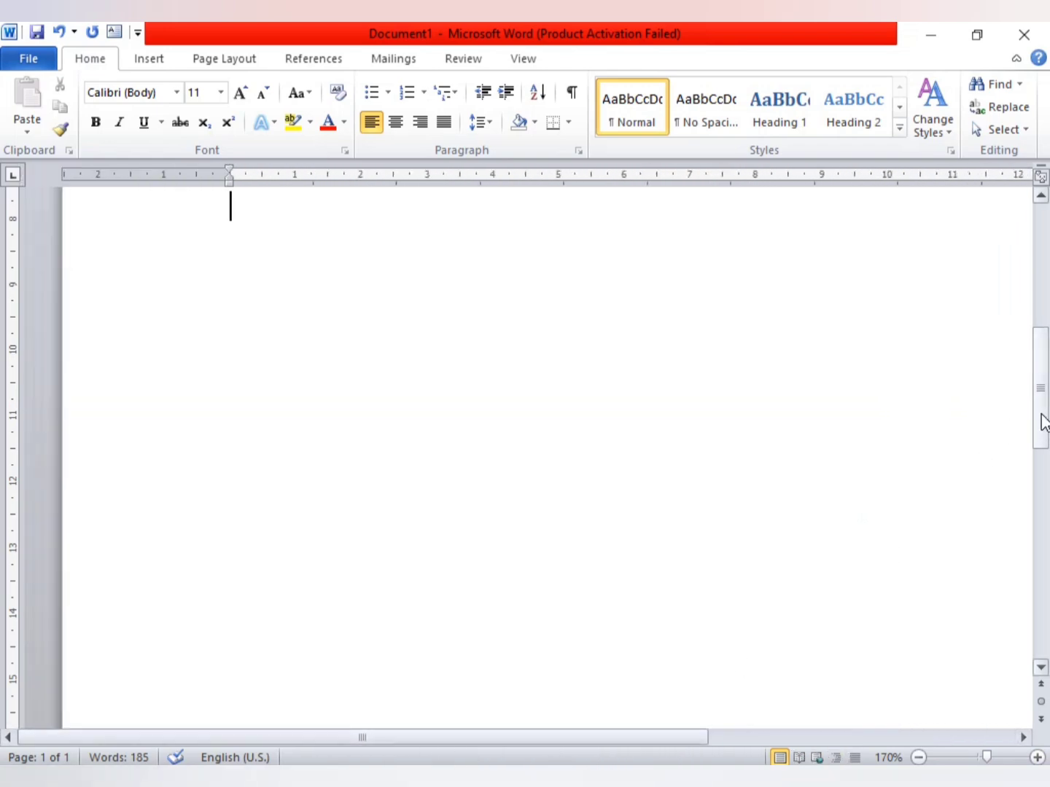
pyautogui.moveTo(1042, 424); pyautogui.dragTo(1043, 298)
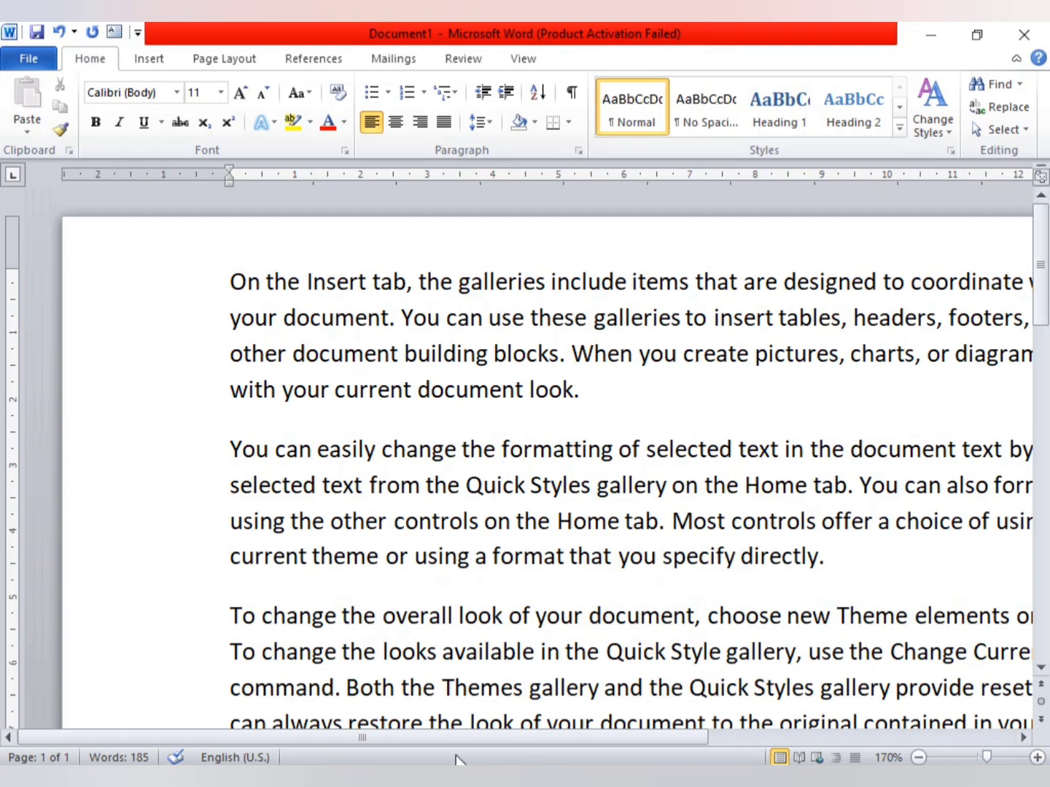
pyautogui.moveTo(430, 734); pyautogui.dragTo(531, 718)
pyautogui.scroll(-4, 439, 547)
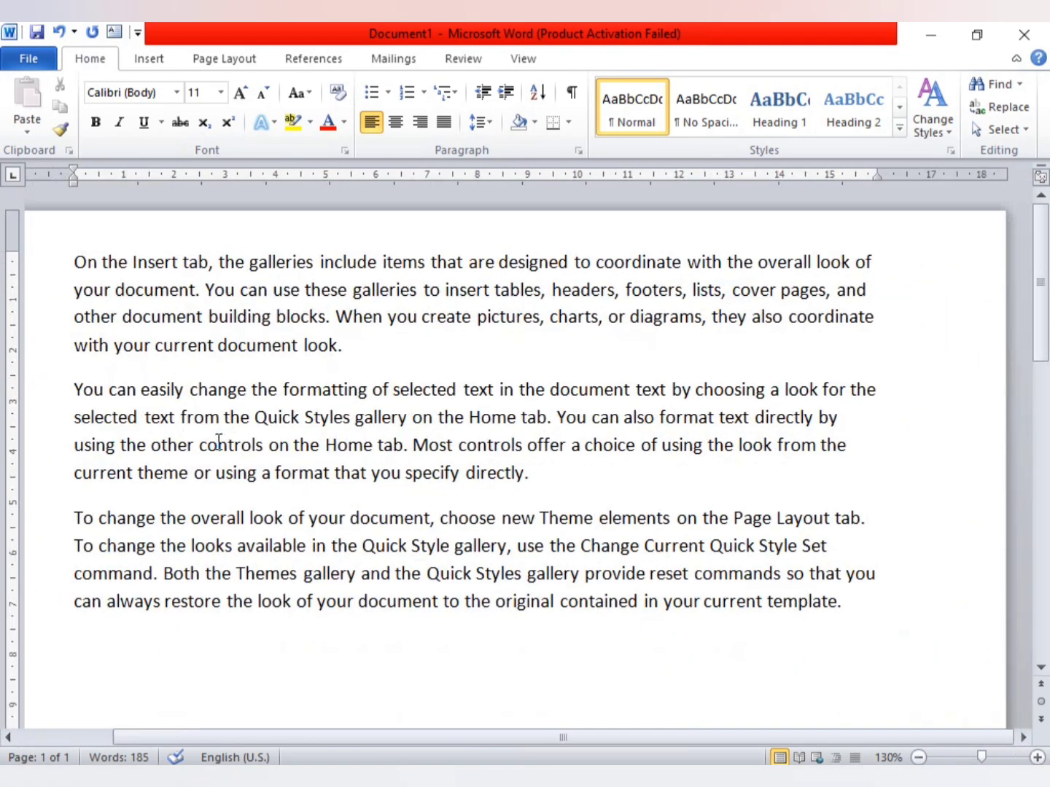
# - Select the whole 'On the Insert tab…' first paragraph and delete it
pyautogui.click(51, 264)
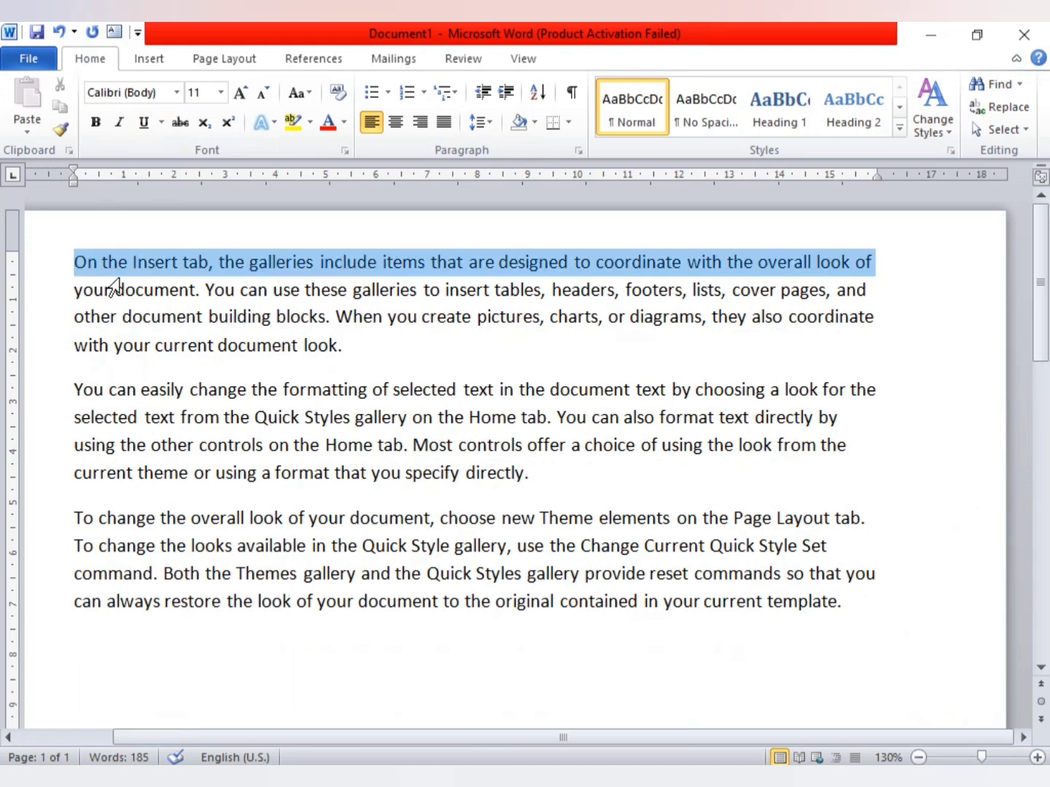
pyautogui.moveTo(114, 286); pyautogui.dragTo(335, 355)
pyautogui.click(361, 356)
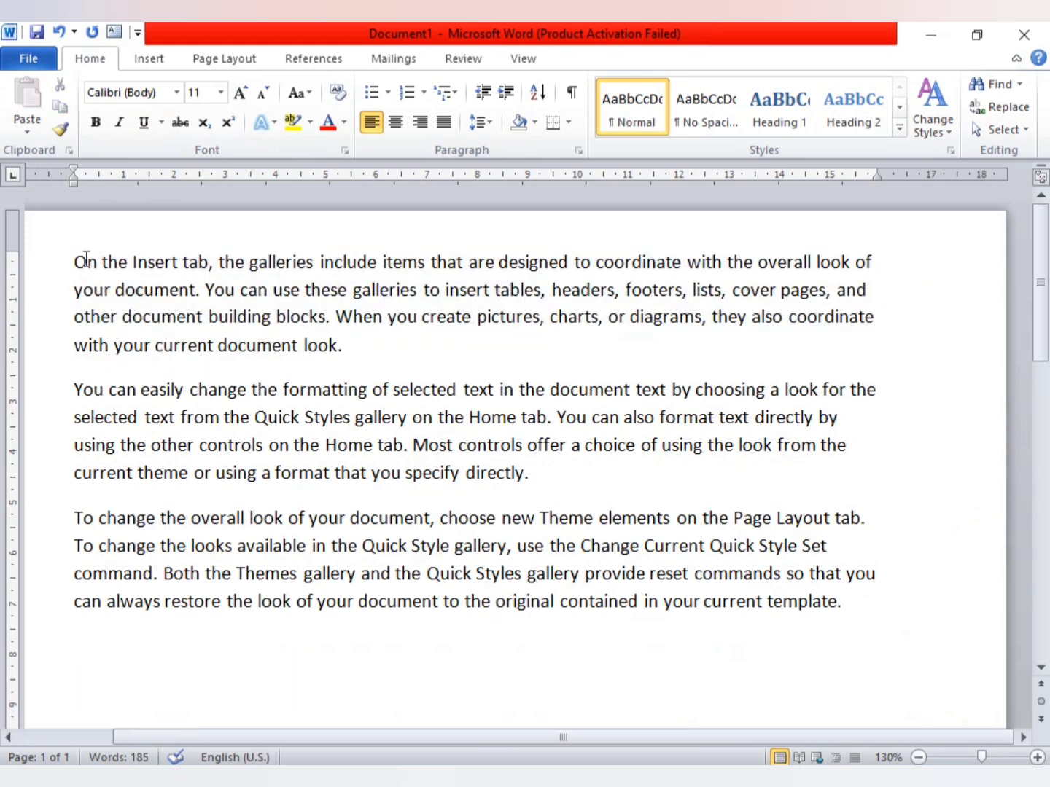
pyautogui.moveTo(86, 260); pyautogui.dragTo(356, 346)
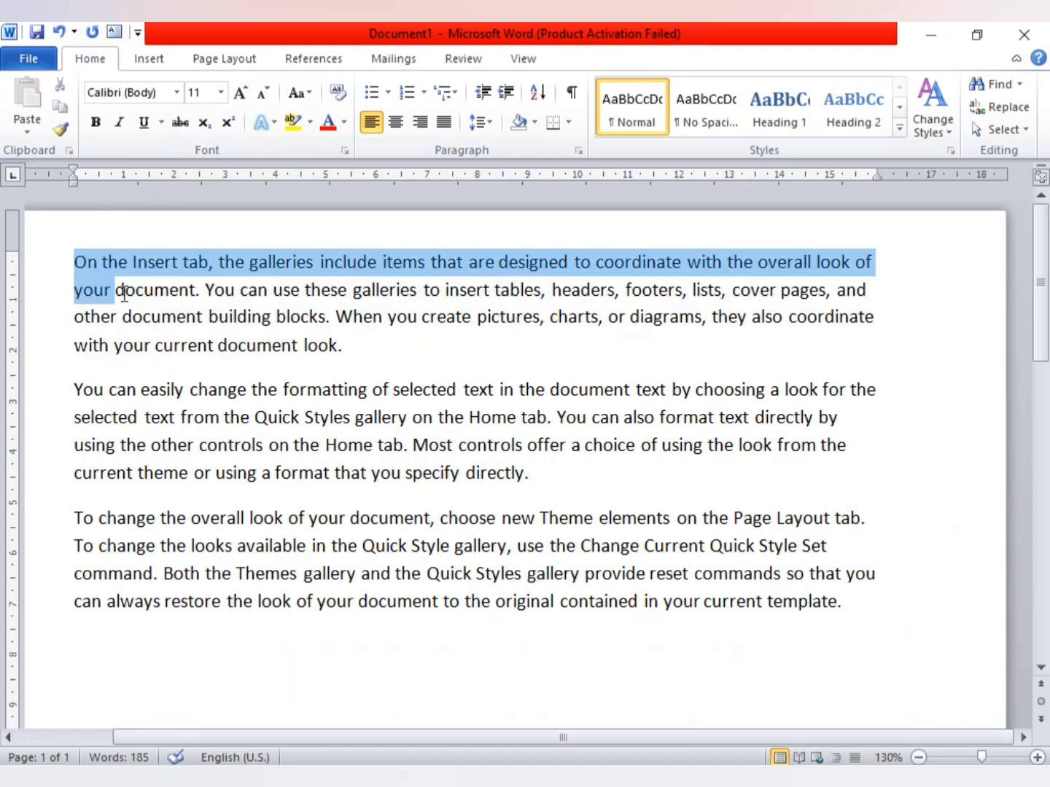
pyautogui.click(292, 322)
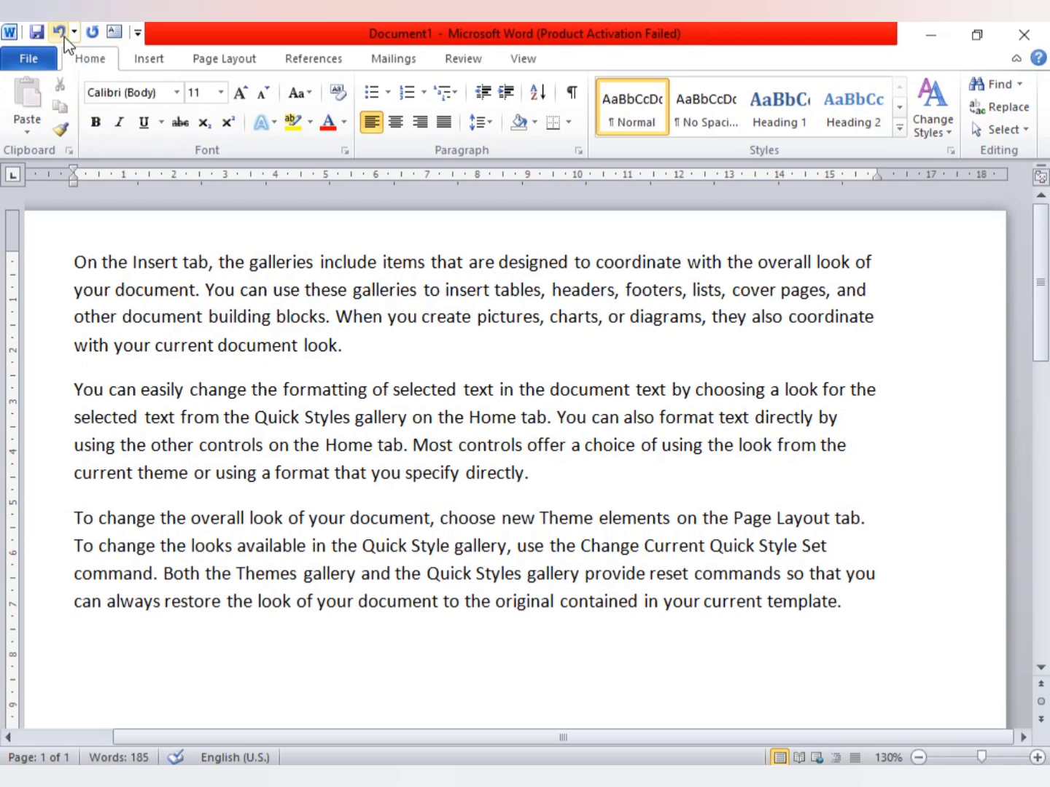
pyautogui.moveTo(73, 261); pyautogui.dragTo(322, 328)
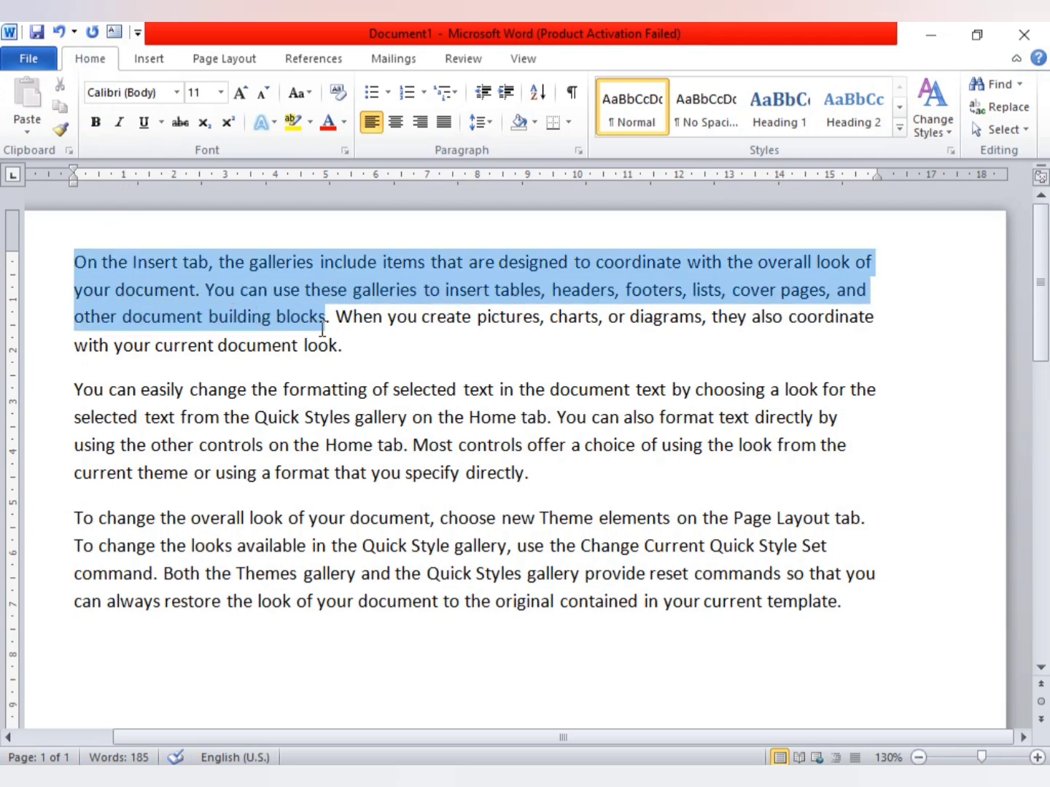
pyautogui.click(106, 263)
pyautogui.moveTo(76, 263); pyautogui.dragTo(366, 345)
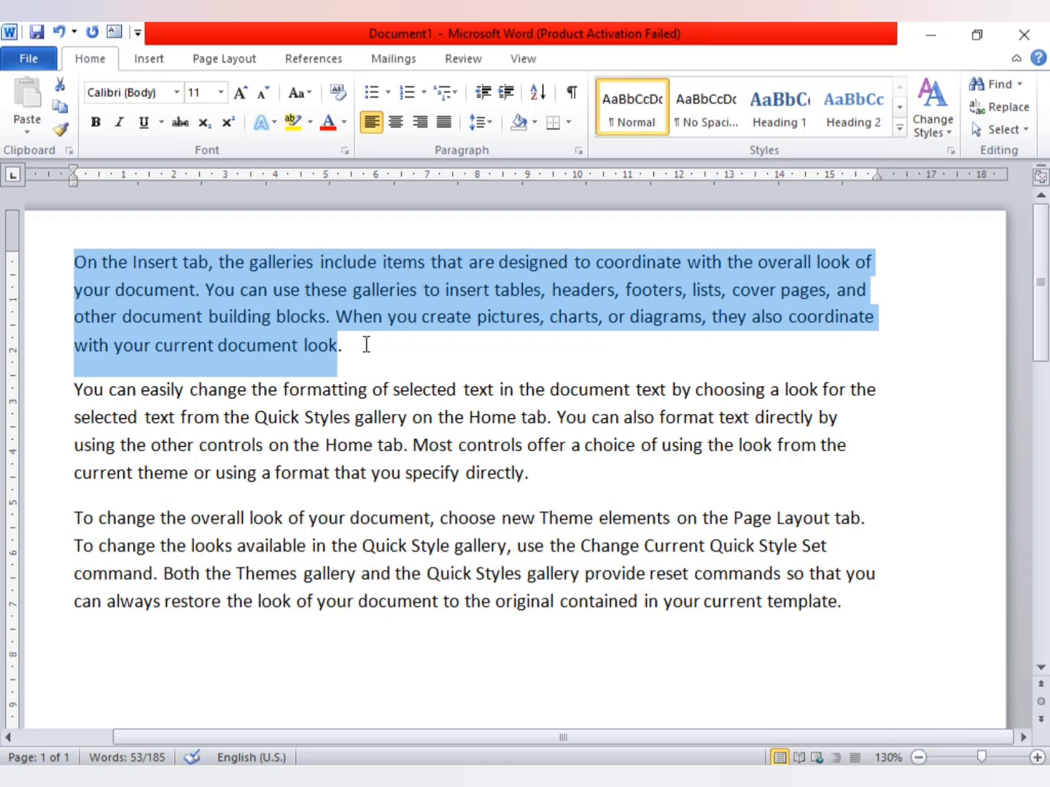
pyautogui.press('Delete')
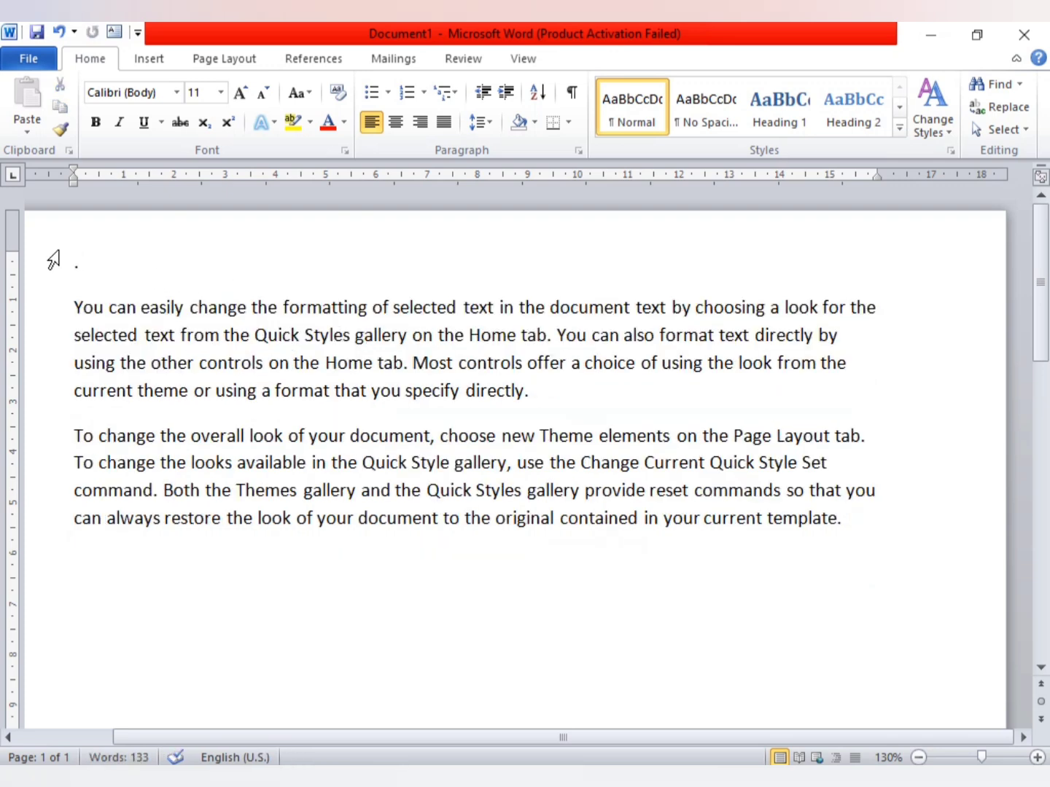
# - Remove the empty first line, then use Undo and Redo to restore the first paragraph
pyautogui.click(55, 256)
pyautogui.press('Delete')
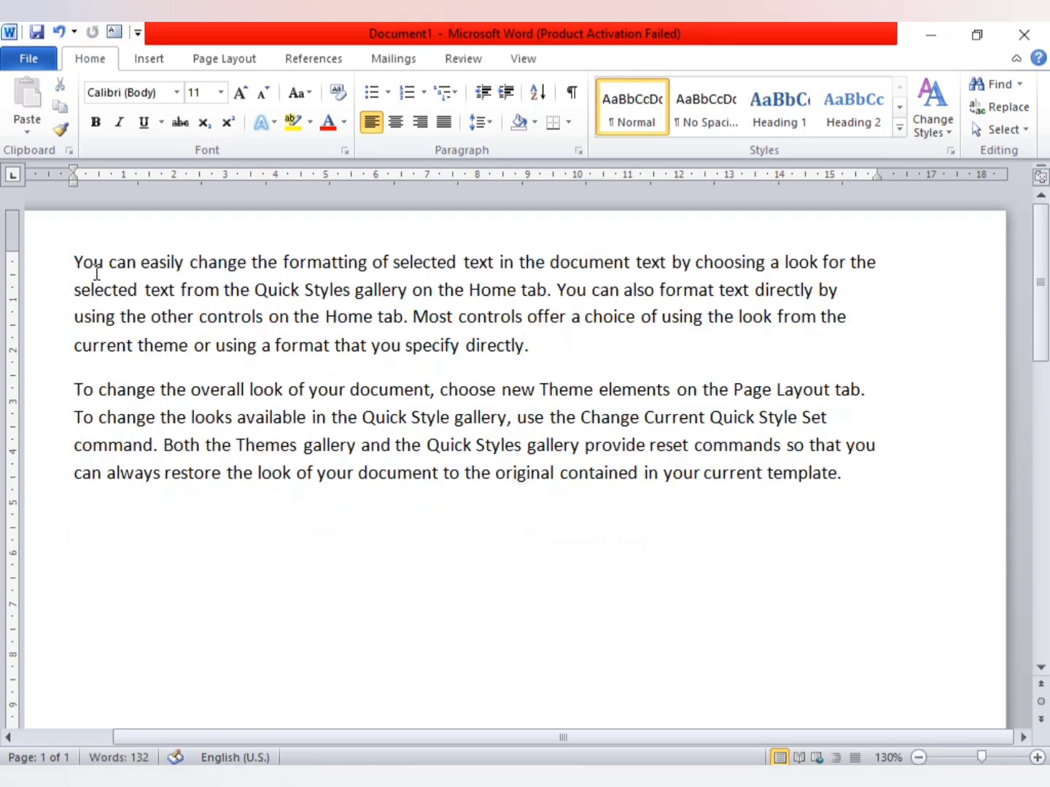
pyautogui.click(58, 34)
pyautogui.click(63, 35)
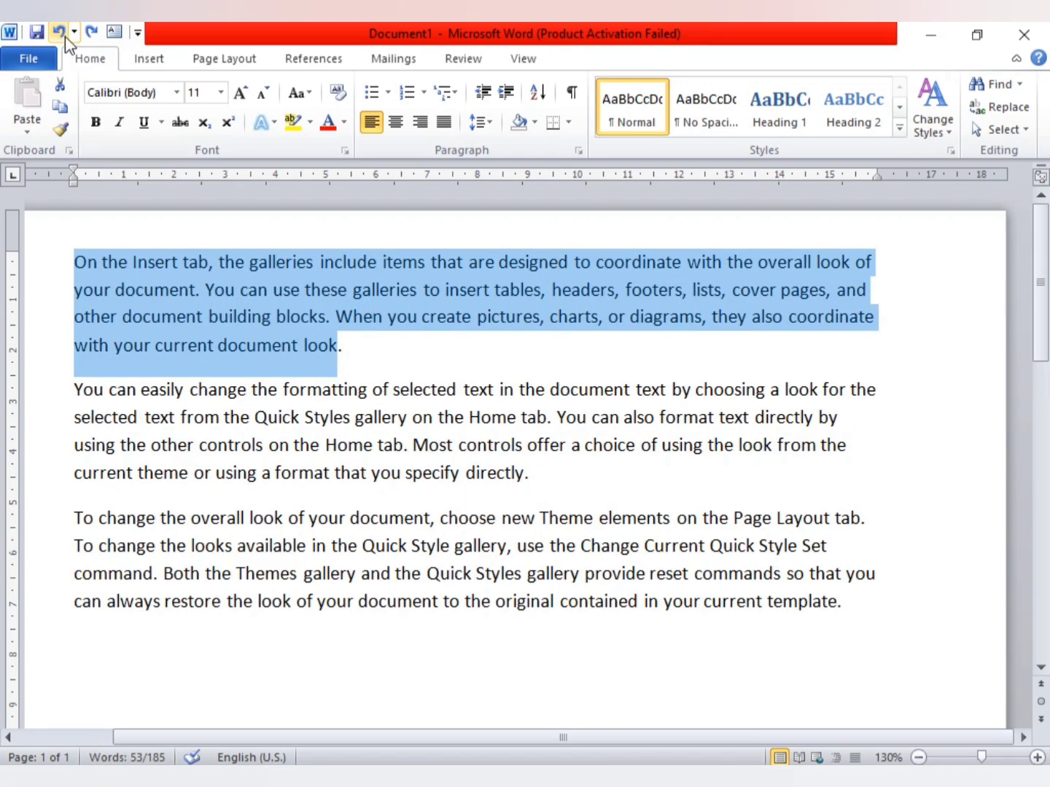
pyautogui.click(91, 32)
pyautogui.click(91, 32)
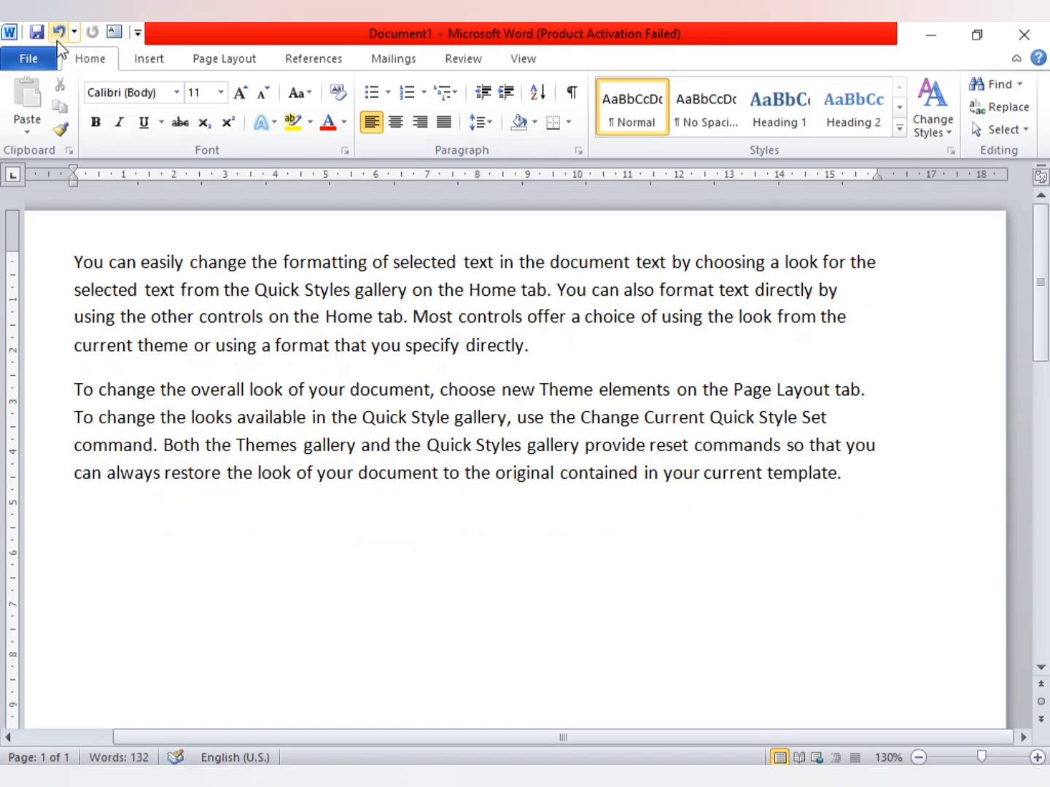
pyautogui.click(59, 33)
pyautogui.click(58, 33)
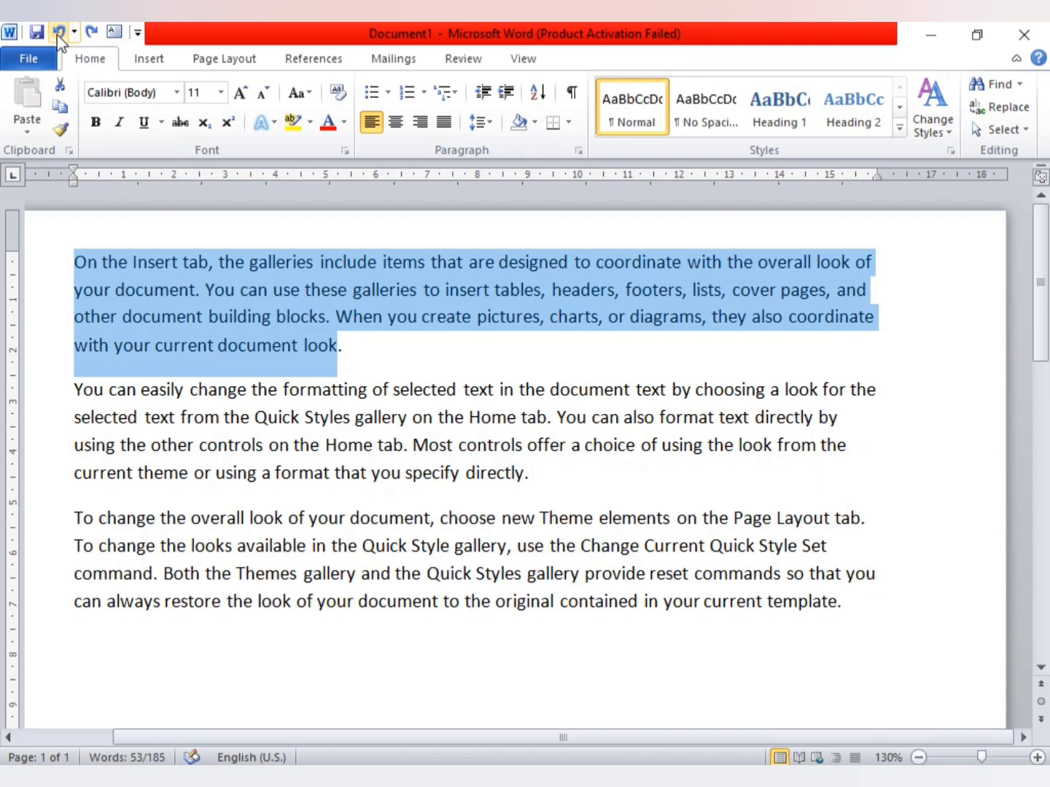
# - Check the Undo history list and reselect the whole first paragraph
pyautogui.click(347, 353)
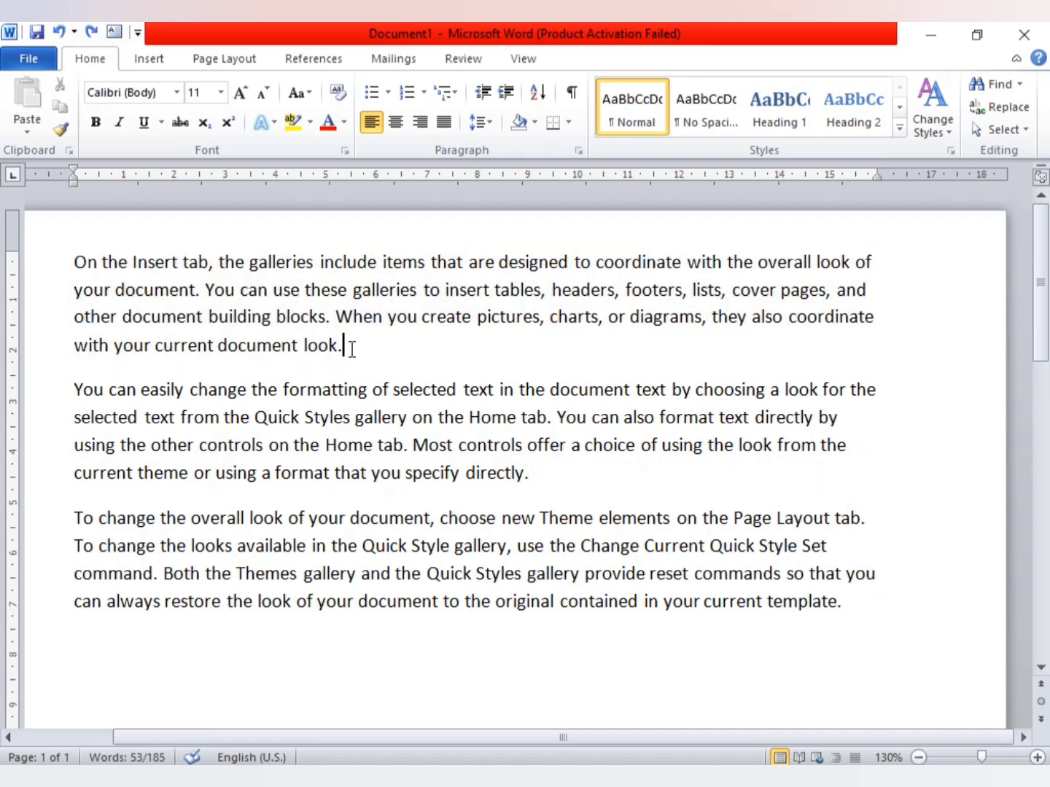
pyautogui.click(74, 32)
pyautogui.click(95, 37)
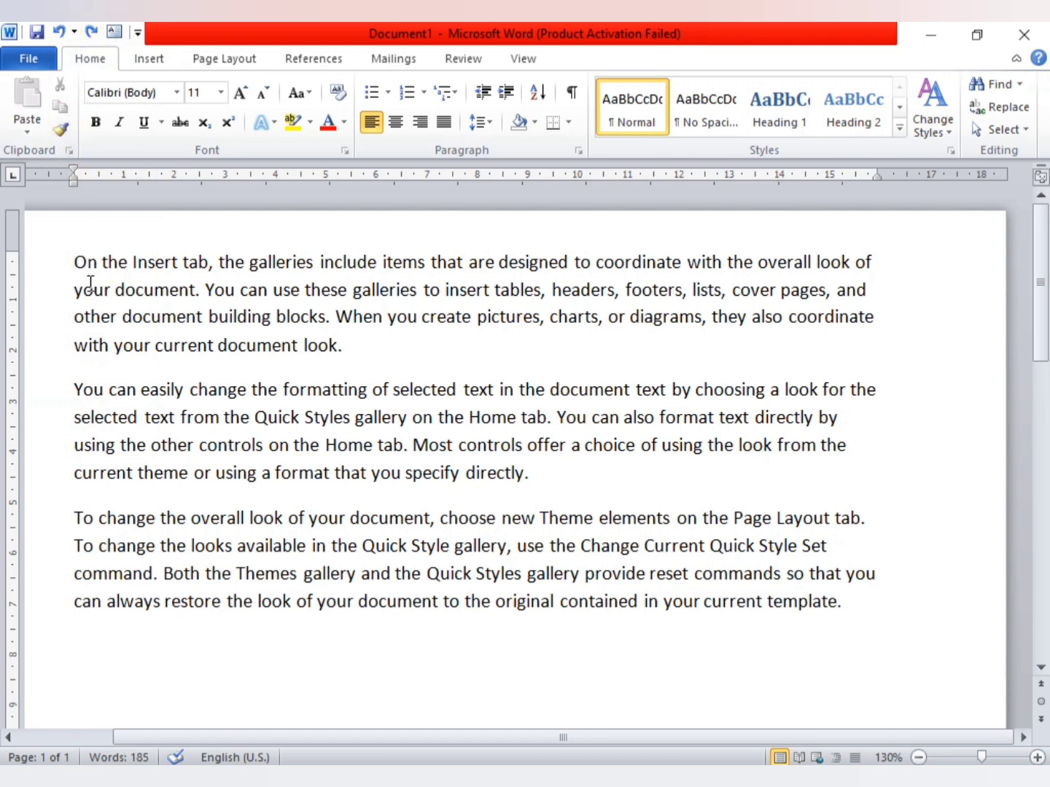
pyautogui.moveTo(83, 259); pyautogui.dragTo(380, 339)
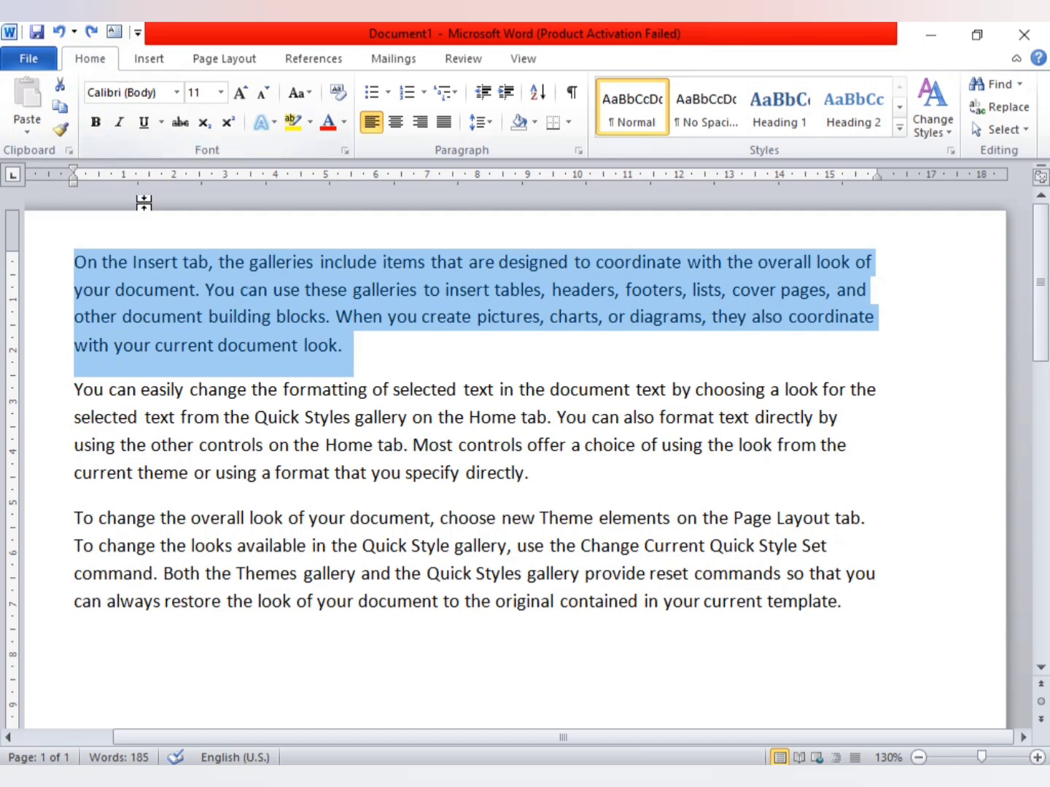
# - Set the first paragraph to Arial Black and the second paragraph to Bahnschrift
pyautogui.click(176, 92)
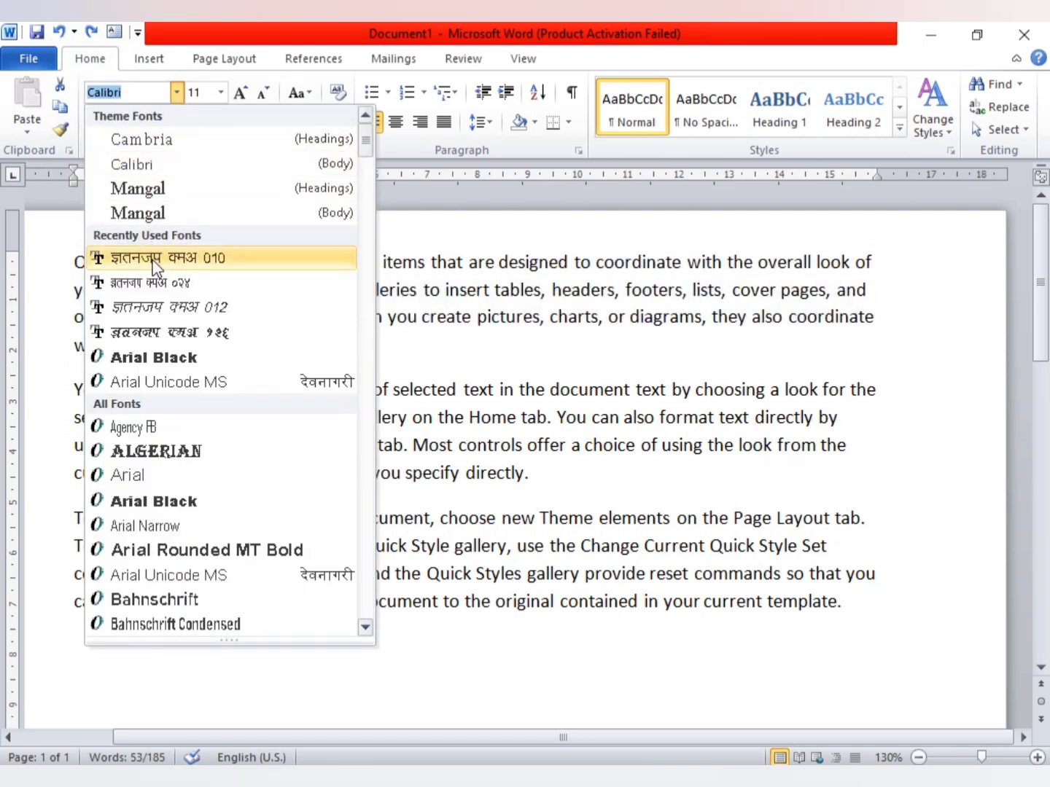
pyautogui.click(171, 358)
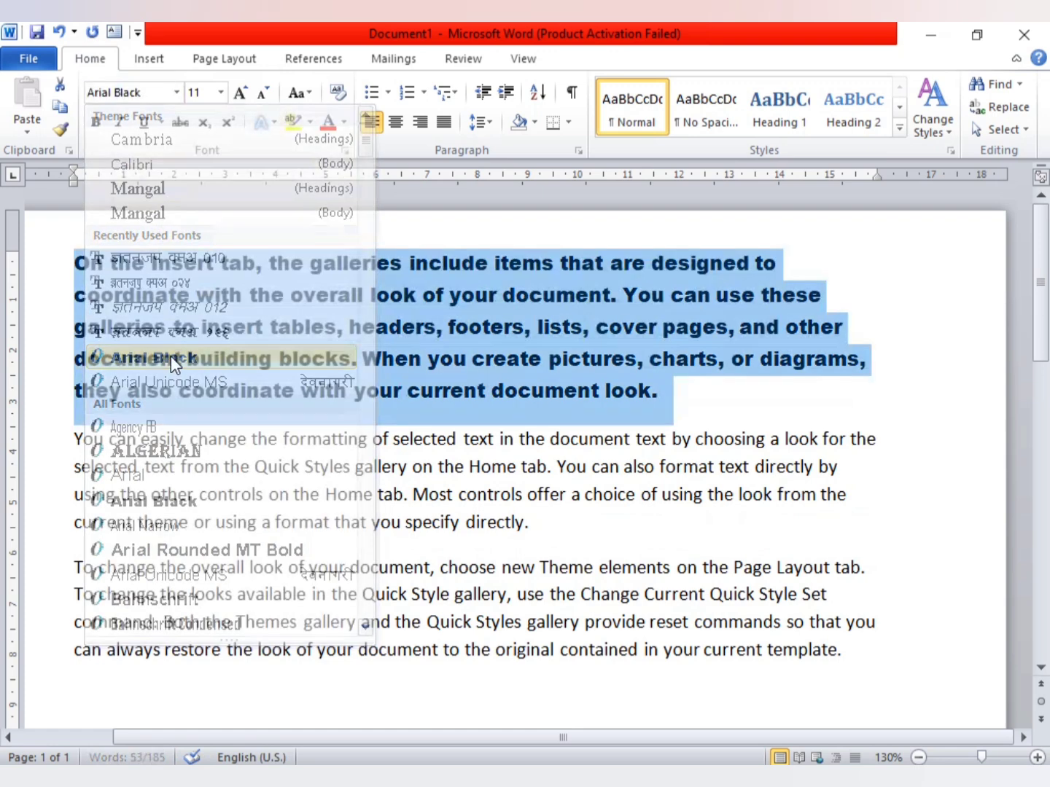
pyautogui.click(180, 468)
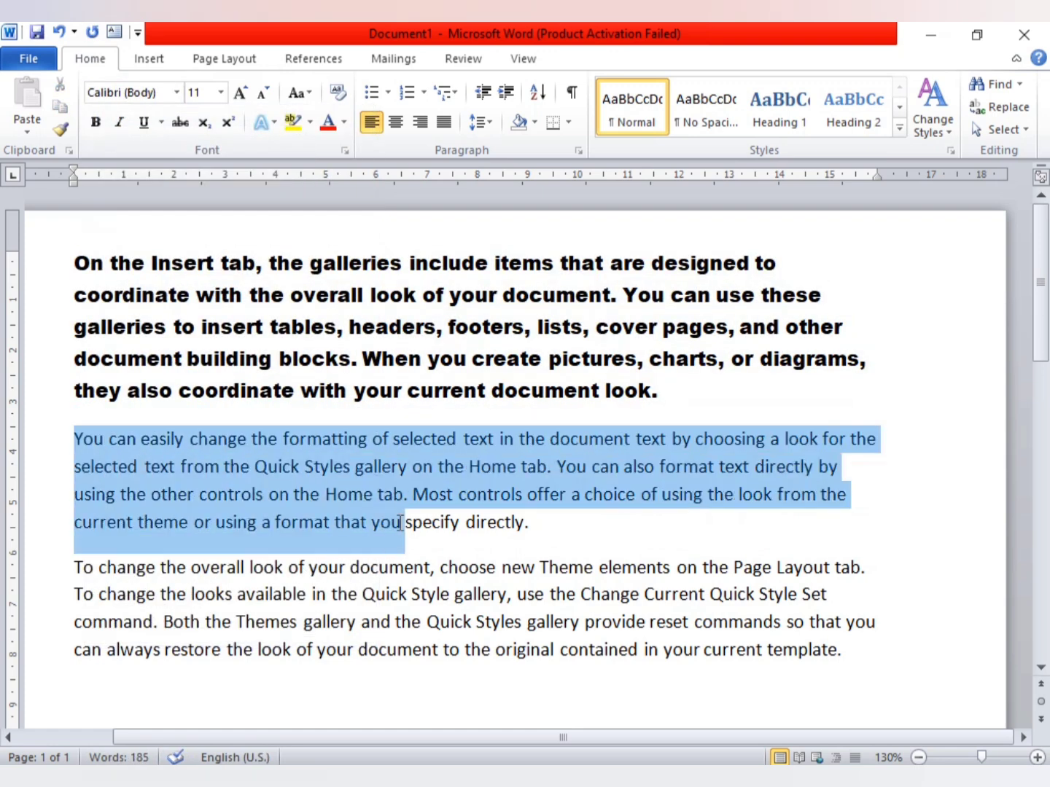
pyautogui.moveTo(81, 442); pyautogui.dragTo(548, 537)
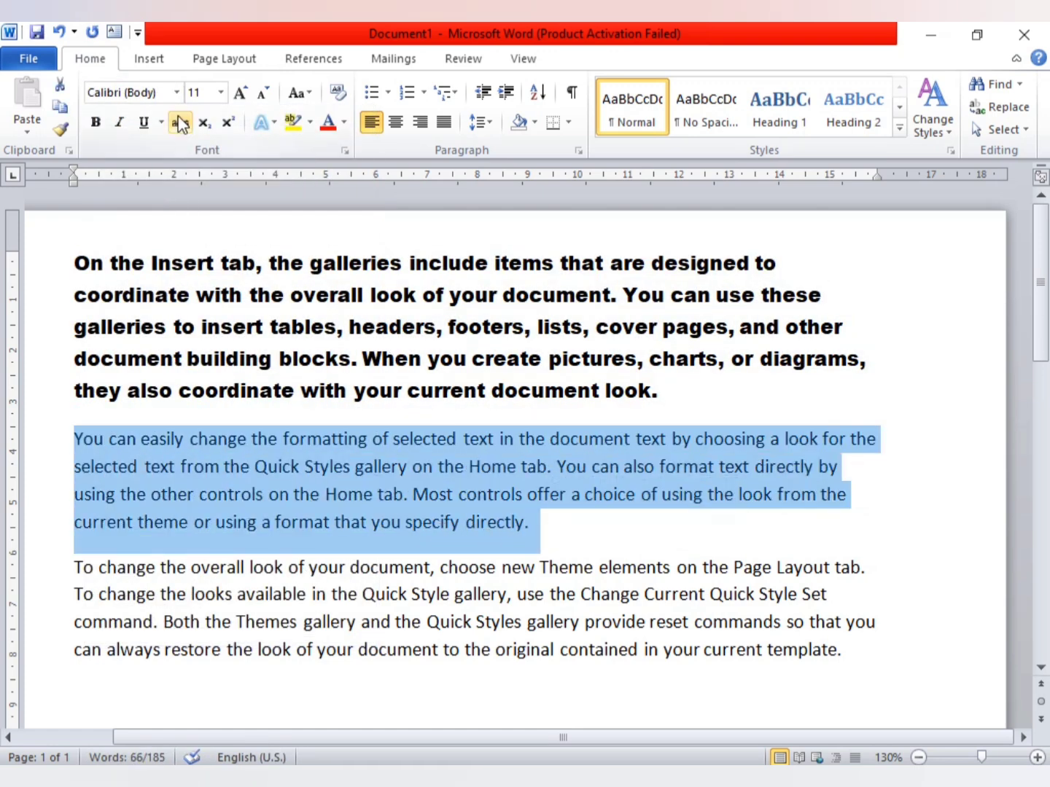
pyautogui.click(177, 92)
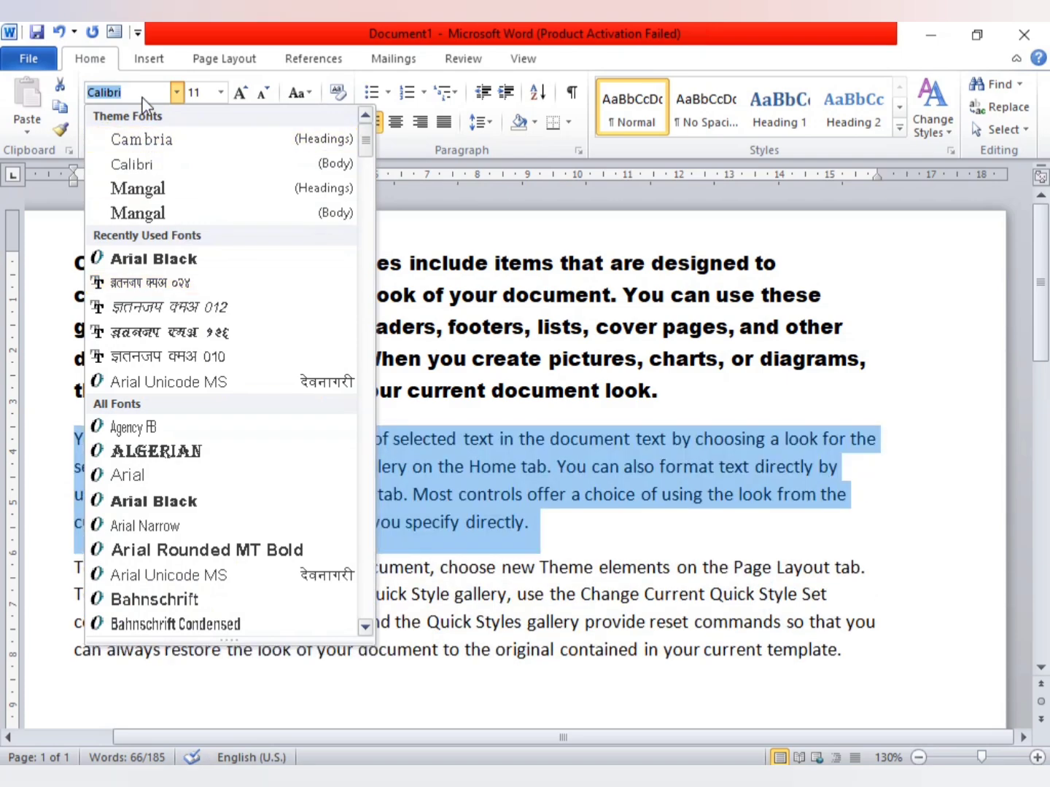
pyautogui.scroll(-2, 146, 284)
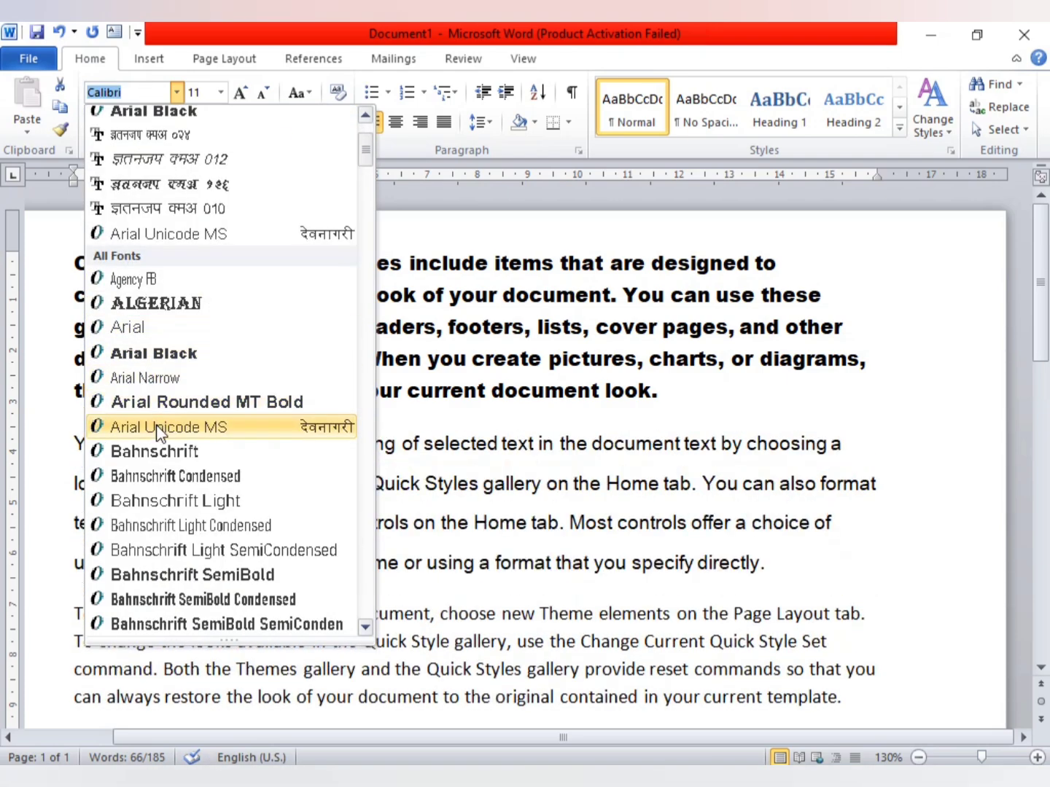
pyautogui.click(168, 452)
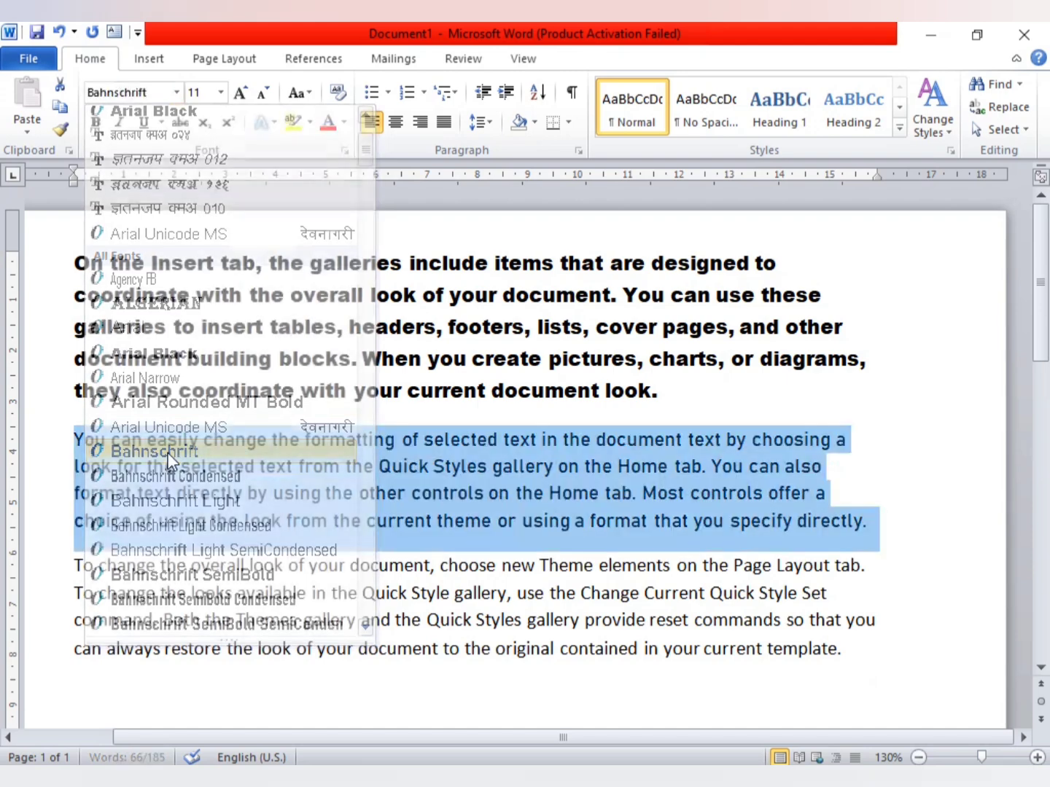
# - Select the third paragraph and browse down the font list for Candara
pyautogui.moveTo(76, 371)
pyautogui.mouseDown()
pyautogui.moveTo(220, 428)
pyautogui.moveTo(737, 550)
pyautogui.mouseUp()
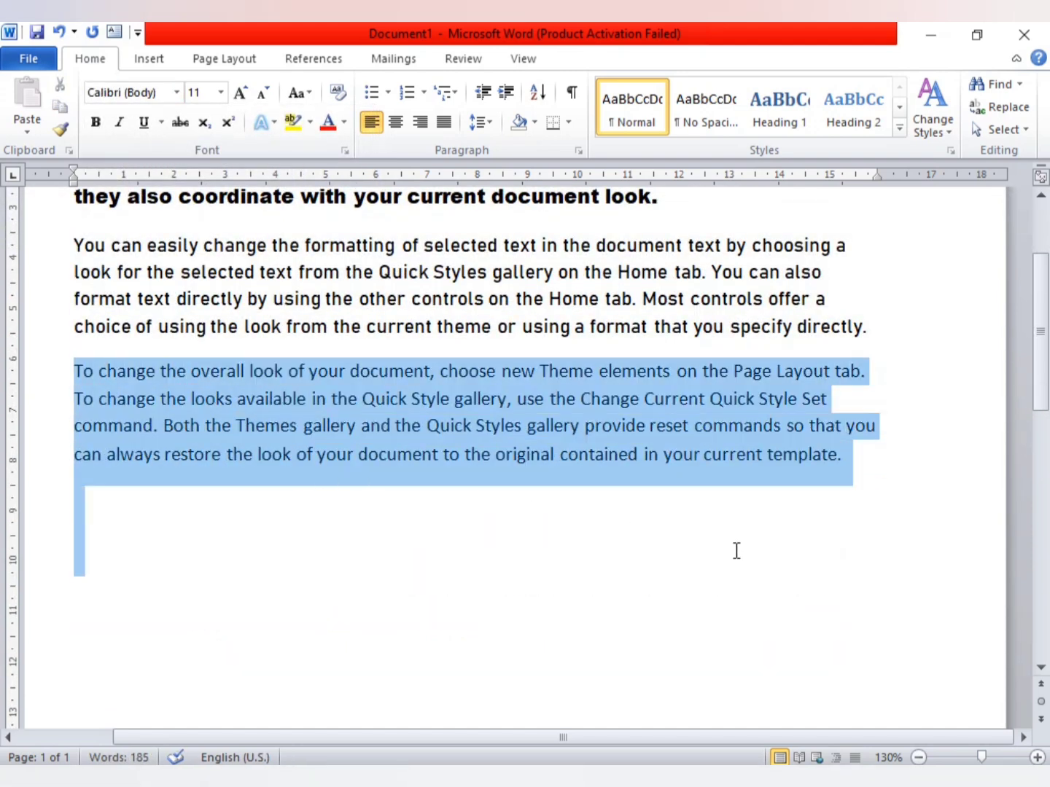
pyautogui.click(176, 92)
pyautogui.scroll(-5, 147, 321)
pyautogui.scroll(-3, 145, 299)
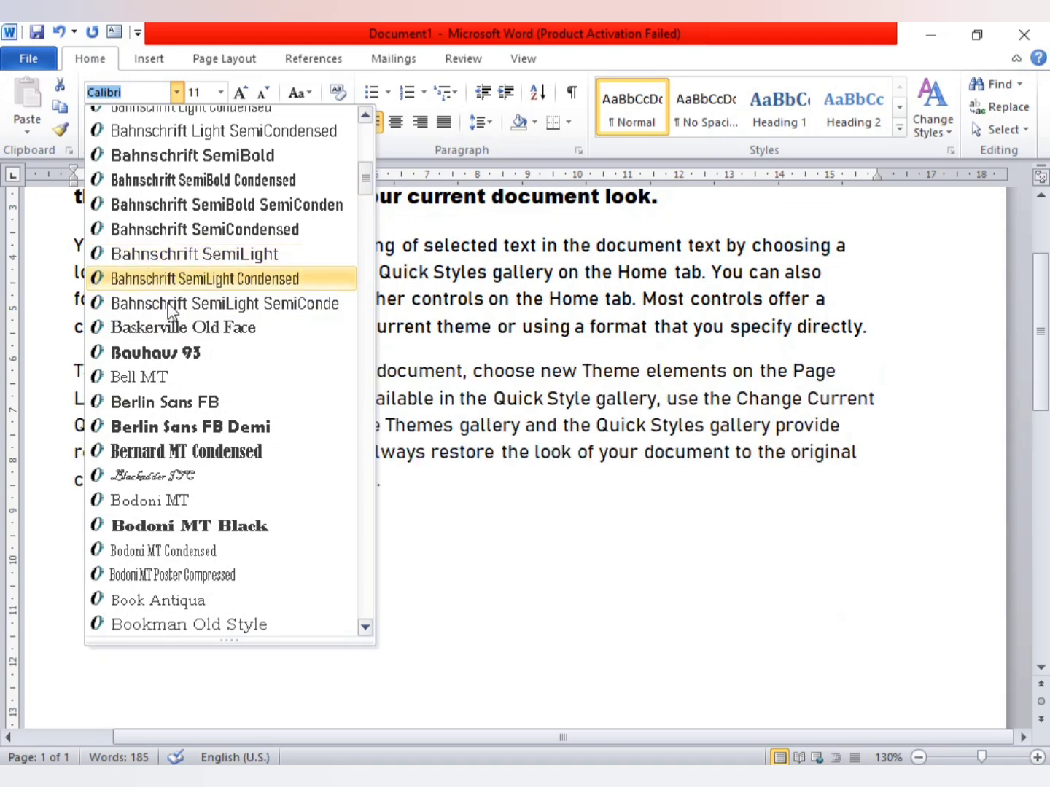
pyautogui.scroll(-5, 187, 419)
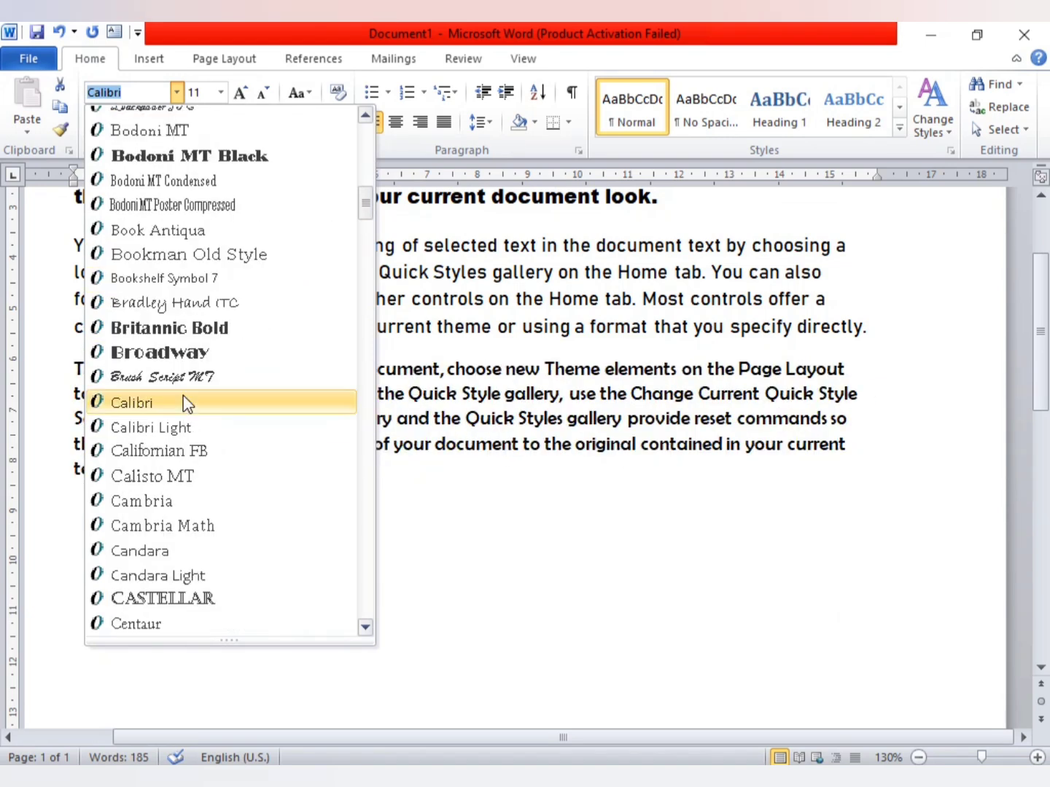
pyautogui.scroll(-3, 173, 350)
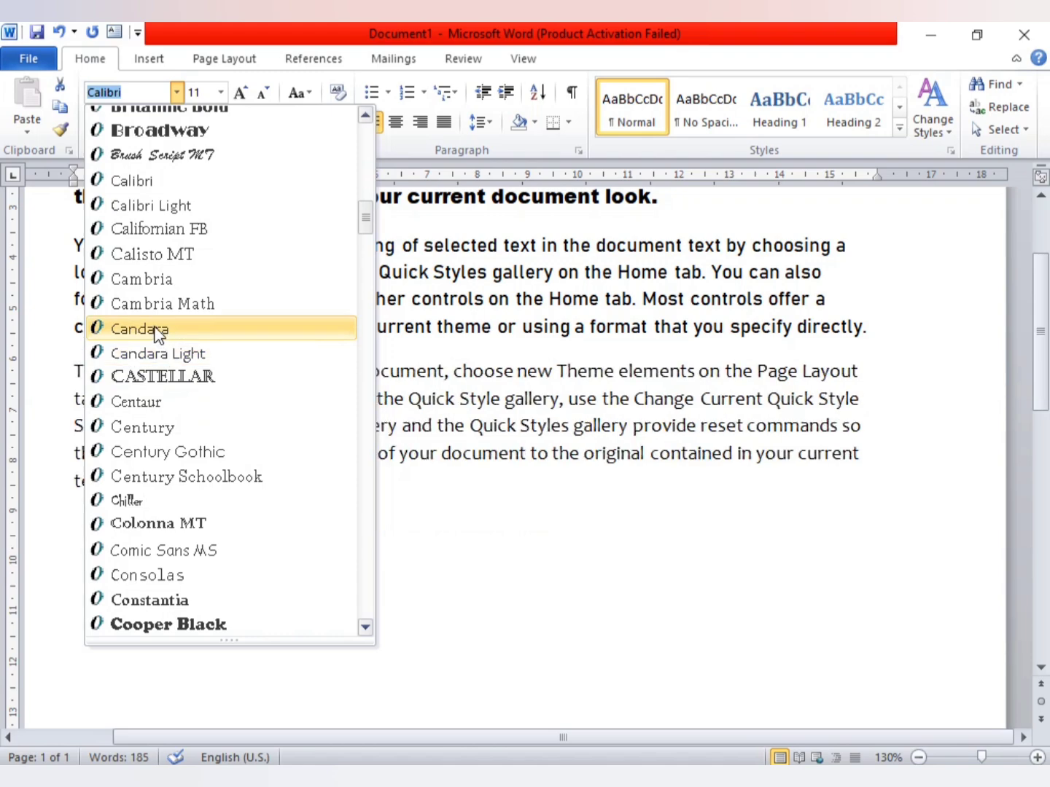
pyautogui.click(378, 497)
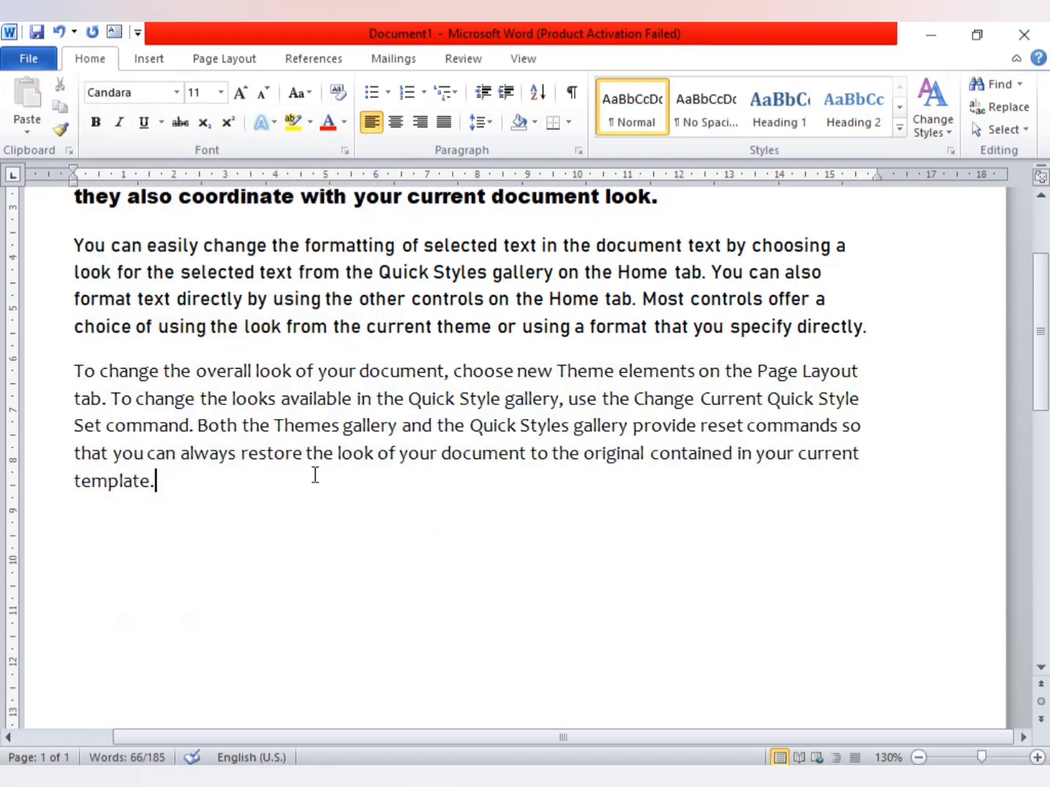
pyautogui.scroll(3, 268, 376)
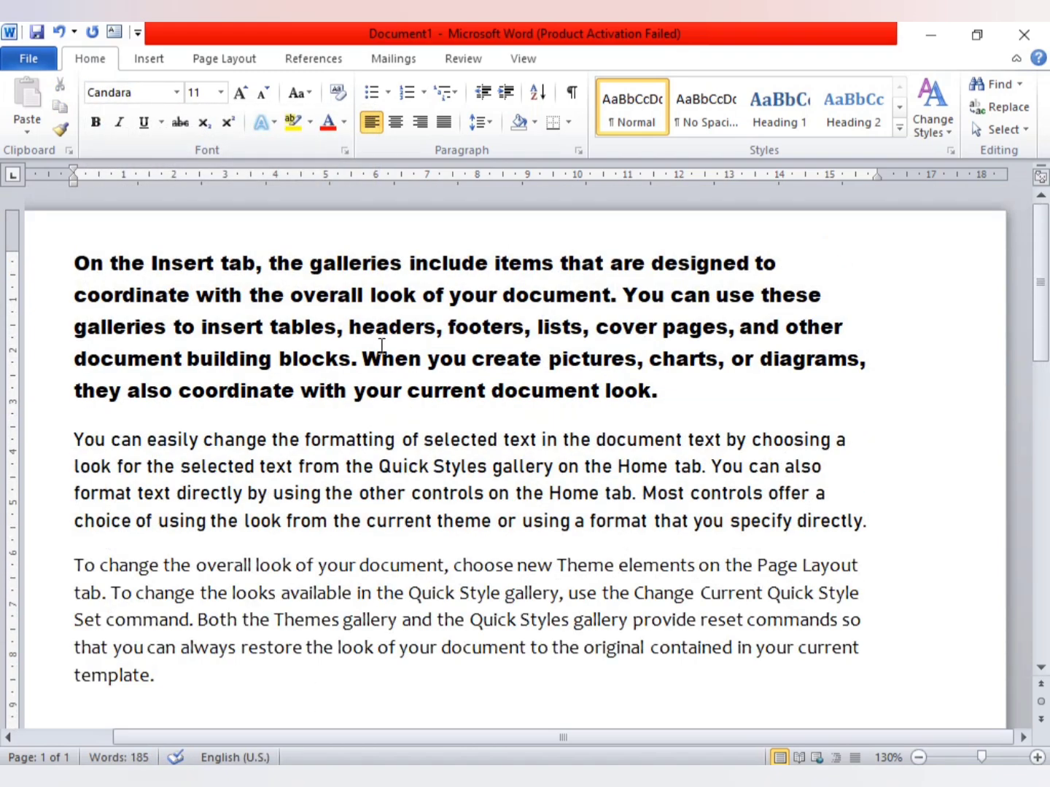
pyautogui.scroll(-3, 201, 469)
pyautogui.scroll(3, 204, 489)
pyautogui.moveTo(73, 249); pyautogui.dragTo(685, 439)
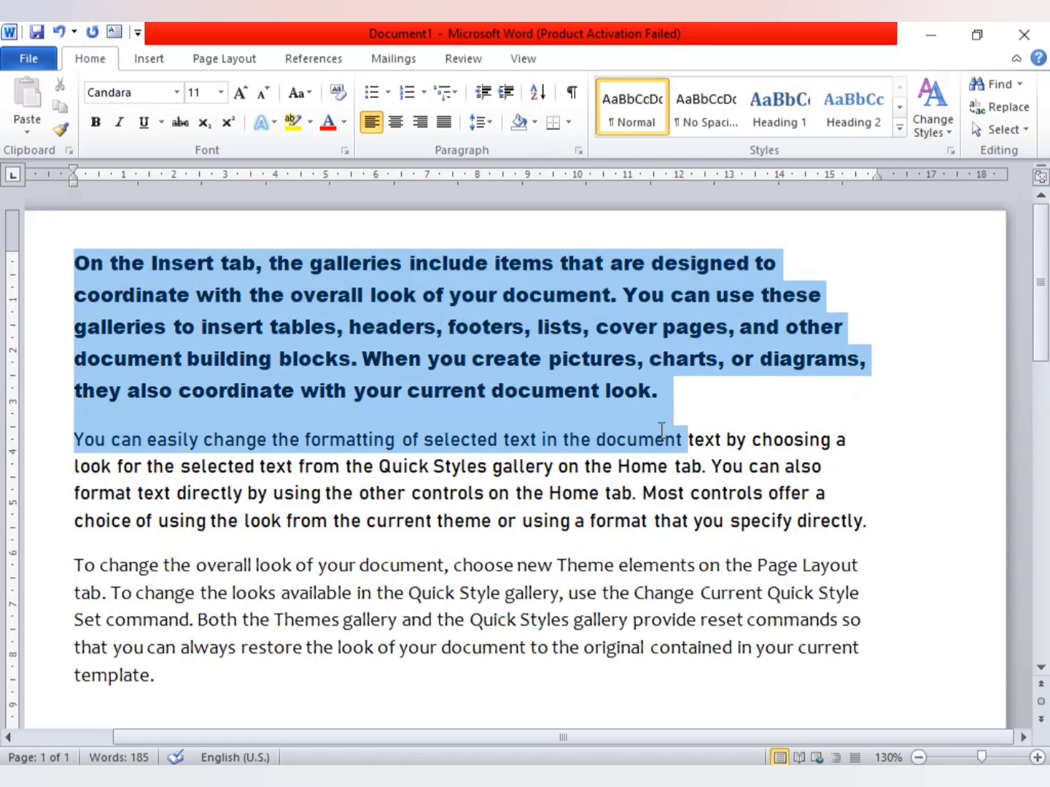
pyautogui.click(430, 449)
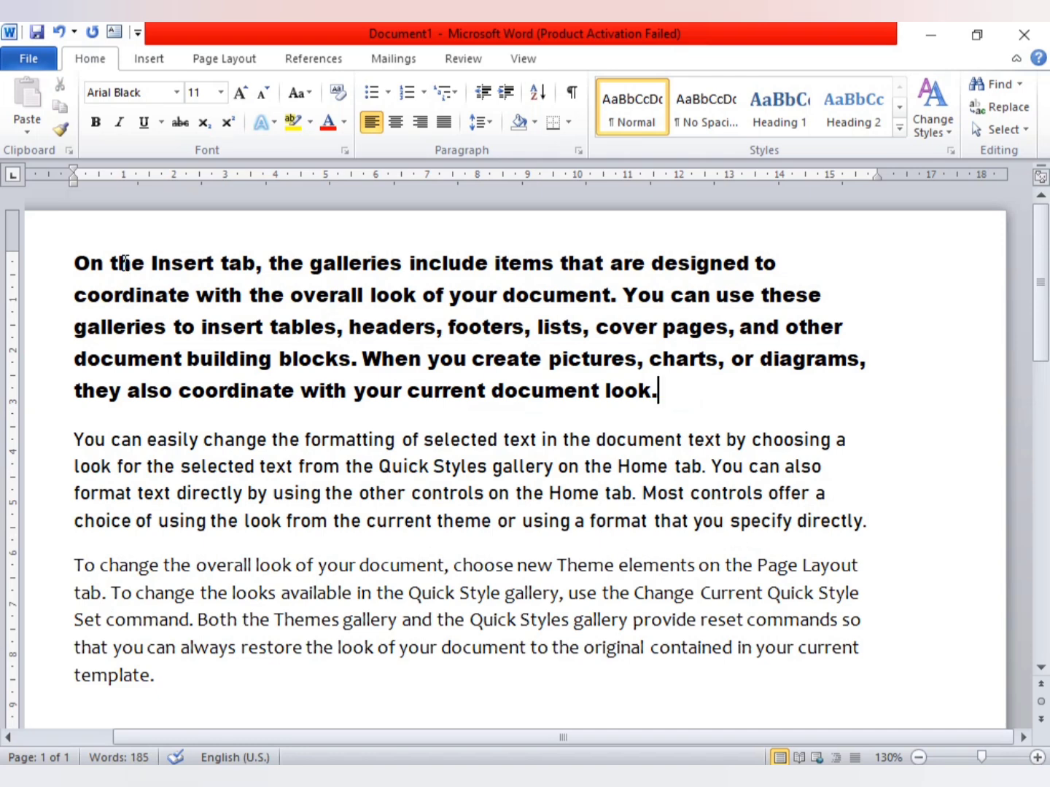
pyautogui.moveTo(79, 263); pyautogui.dragTo(724, 436)
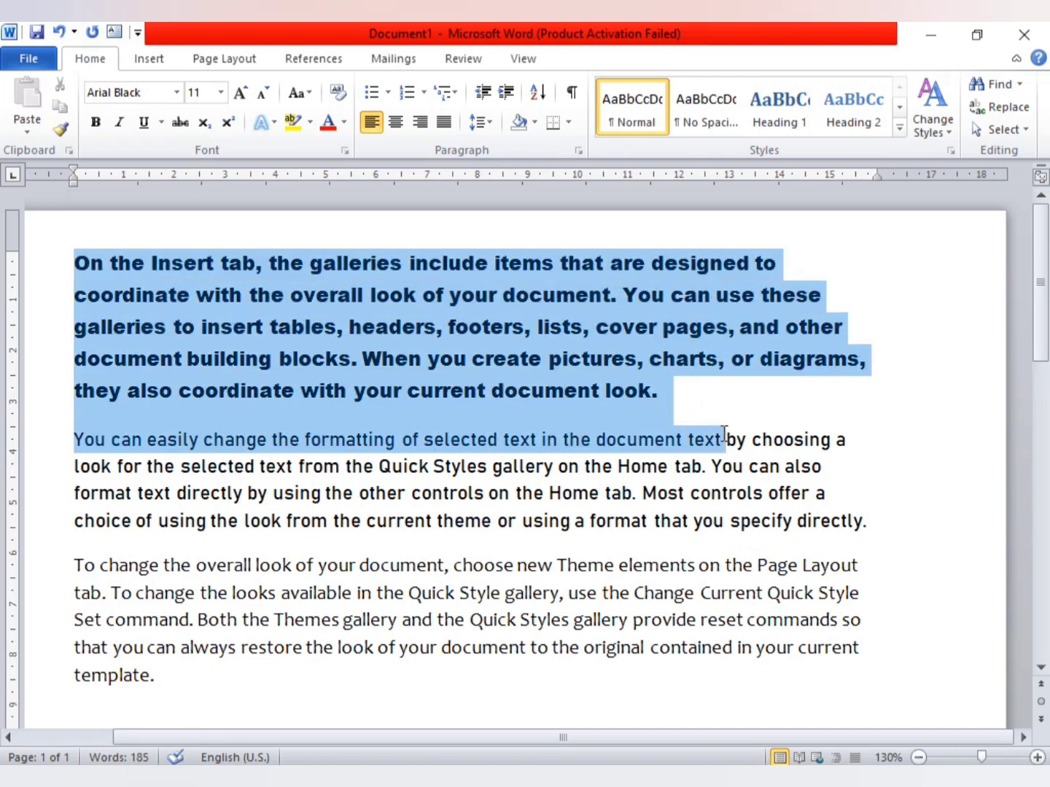
pyautogui.click(452, 465)
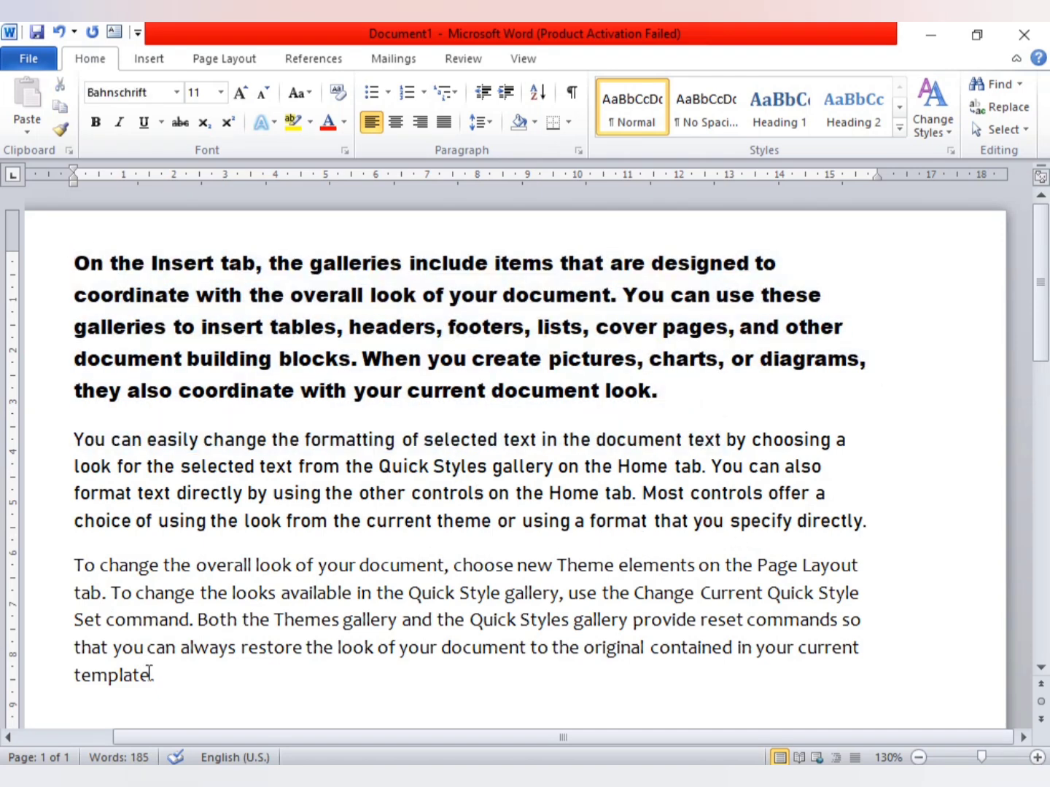
pyautogui.click(173, 684)
pyautogui.moveTo(68, 264)
pyautogui.mouseDown()
pyautogui.moveTo(470, 309)
pyautogui.moveTo(357, 361)
pyautogui.mouseUp()
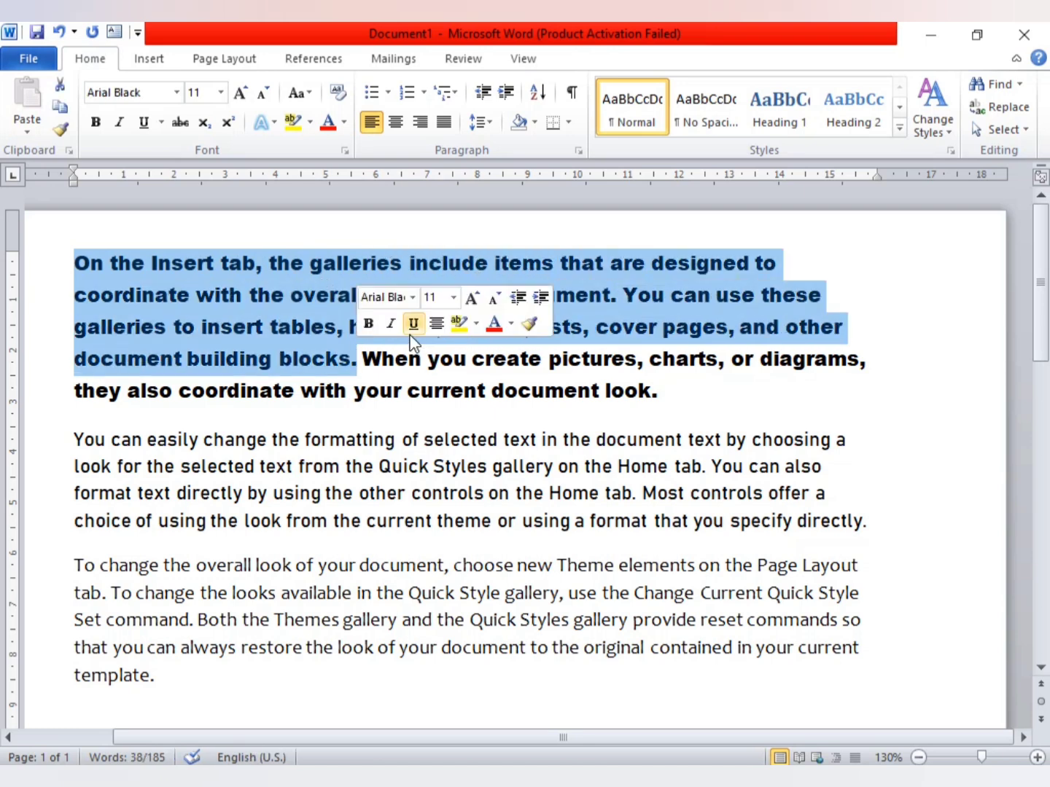
pyautogui.click(271, 326)
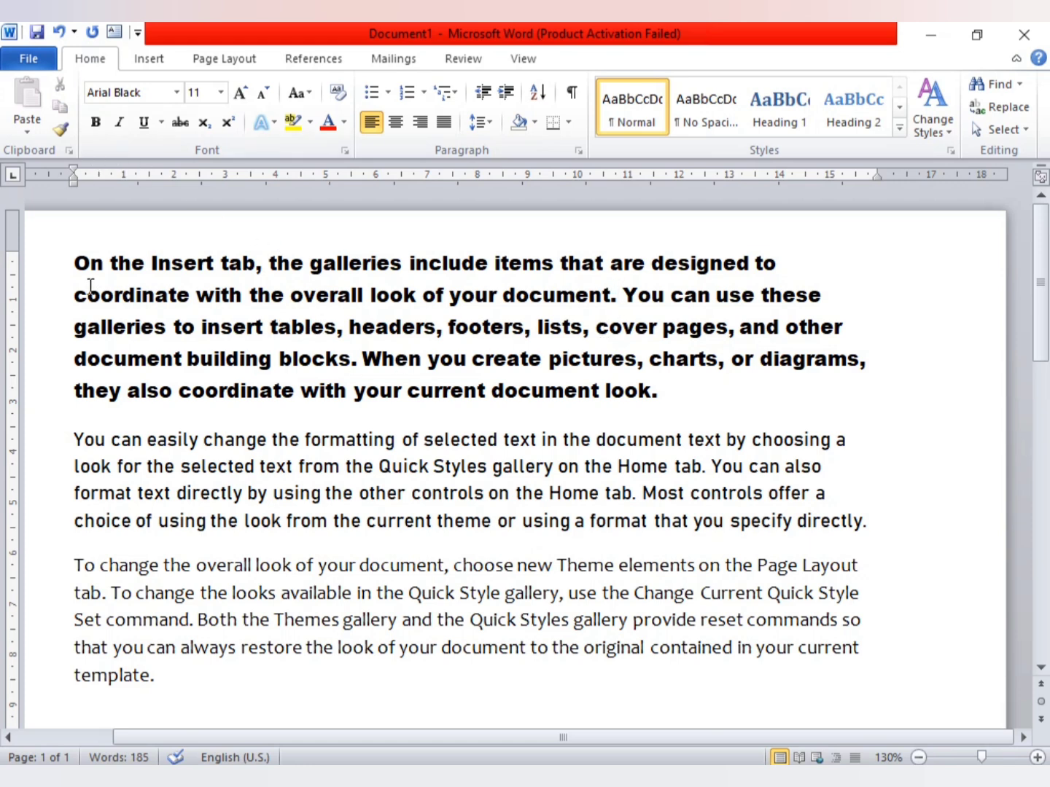
pyautogui.moveTo(72, 263)
pyautogui.mouseDown()
pyautogui.moveTo(286, 327)
pyautogui.moveTo(729, 417)
pyautogui.mouseUp()
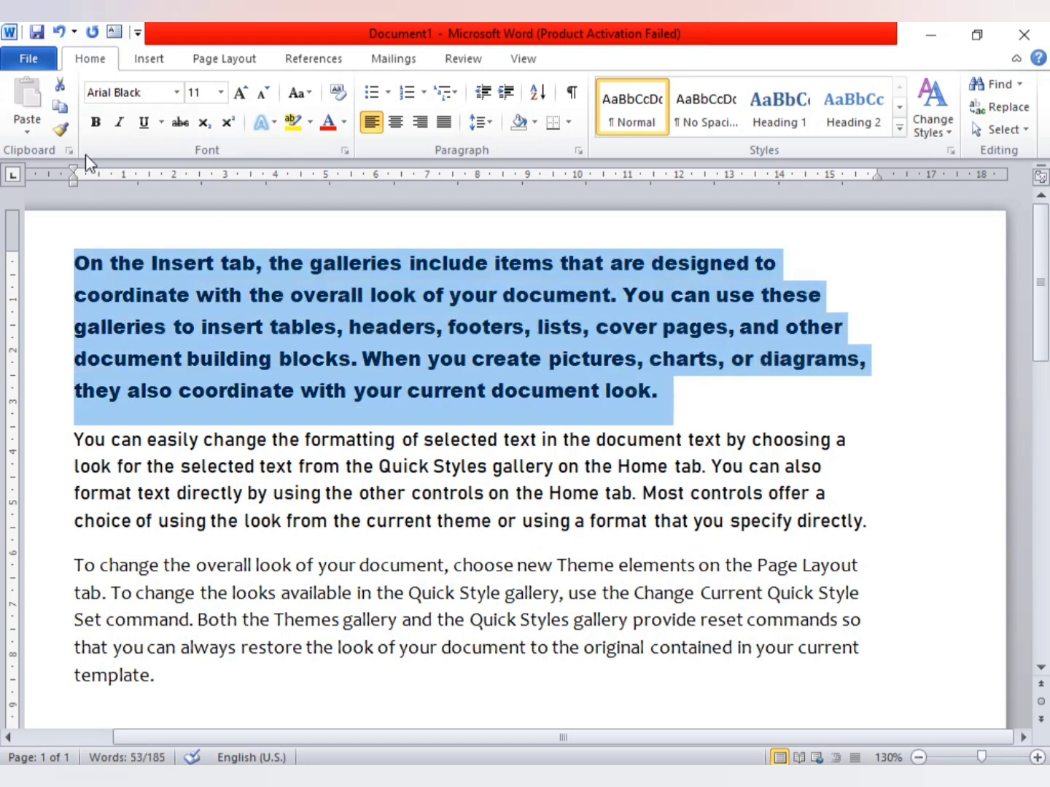
pyautogui.click(197, 294)
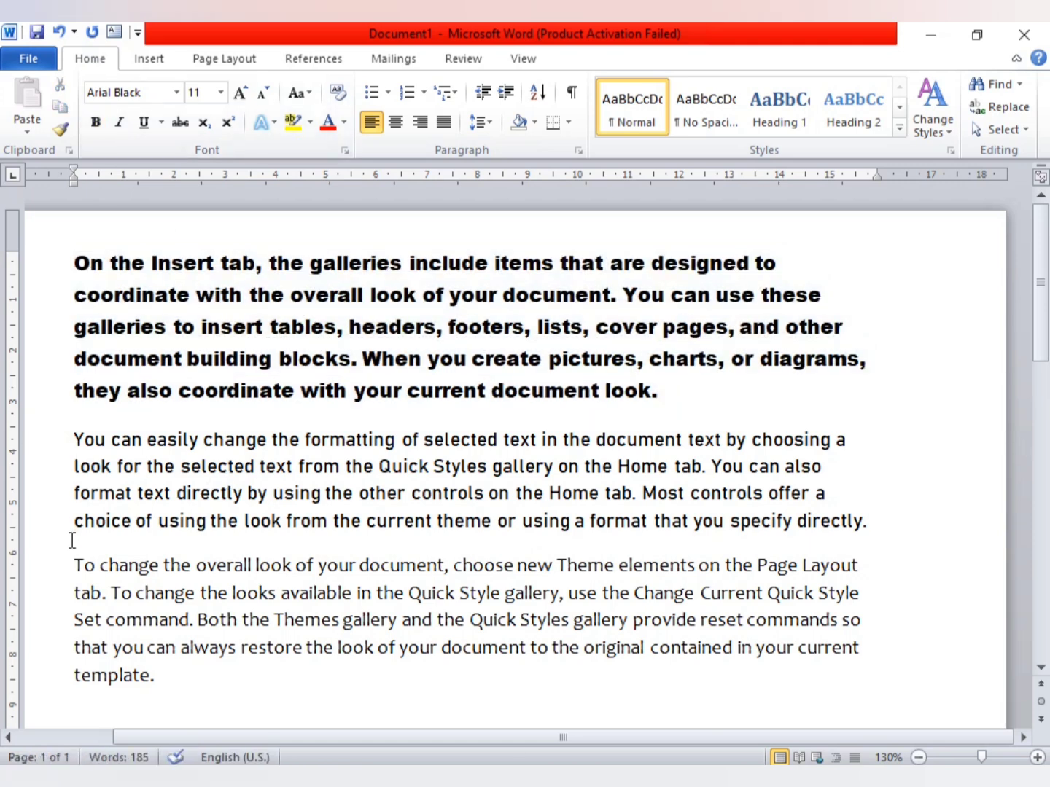
# - Make the second paragraph bold, italic and underlined
pyautogui.moveTo(69, 433); pyautogui.dragTo(897, 536)
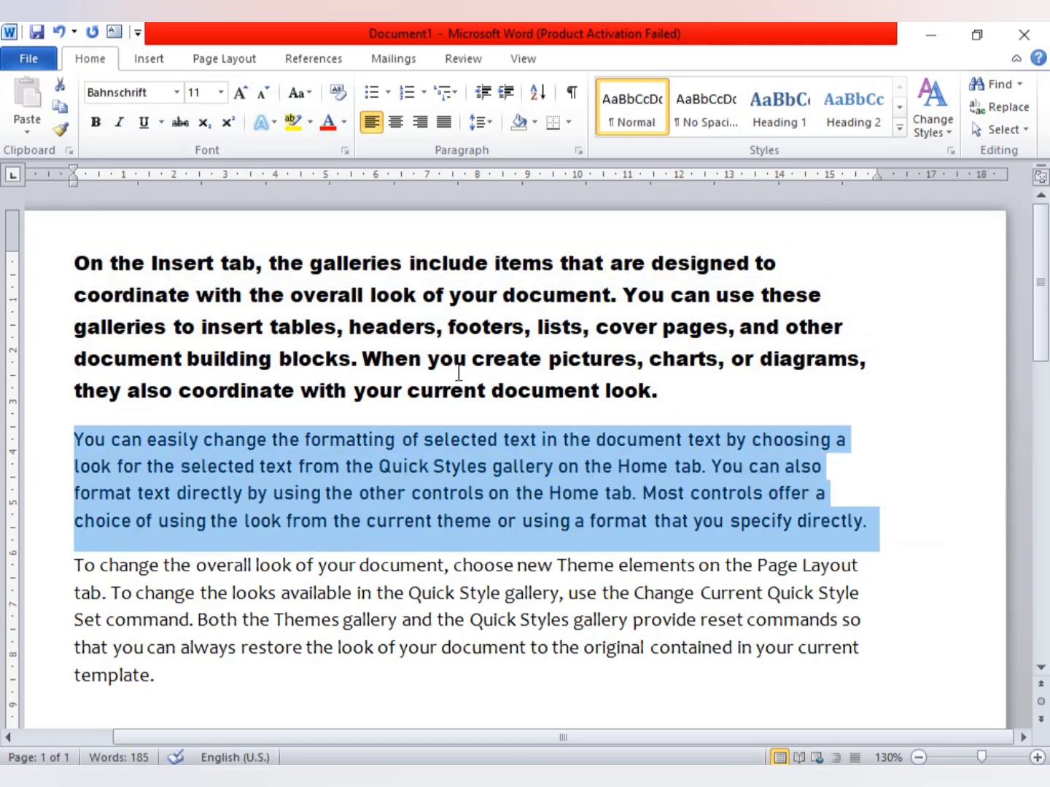
pyautogui.click(90, 126)
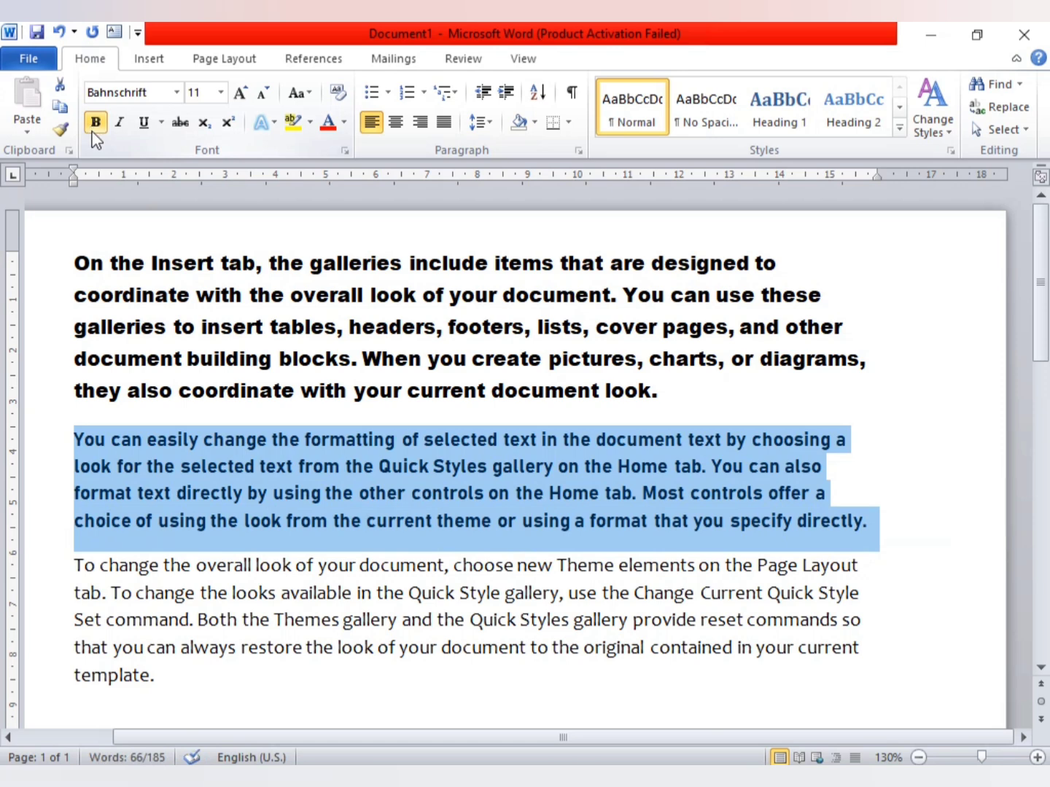
pyautogui.click(118, 126)
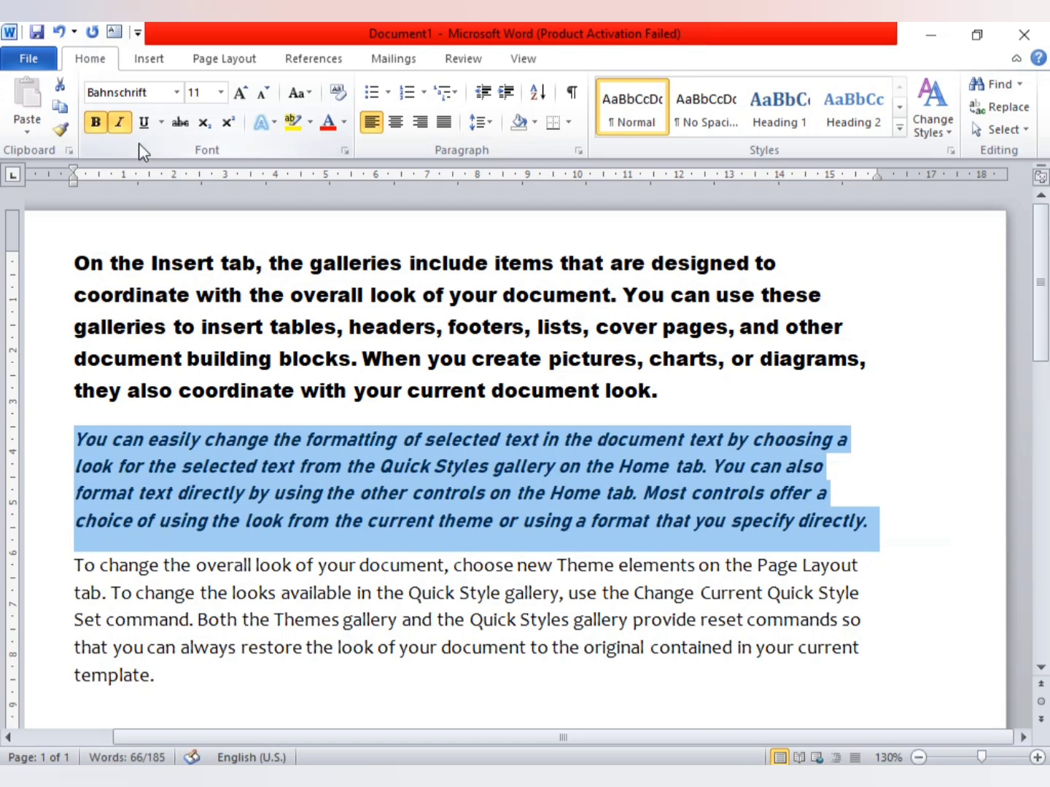
pyautogui.click(142, 128)
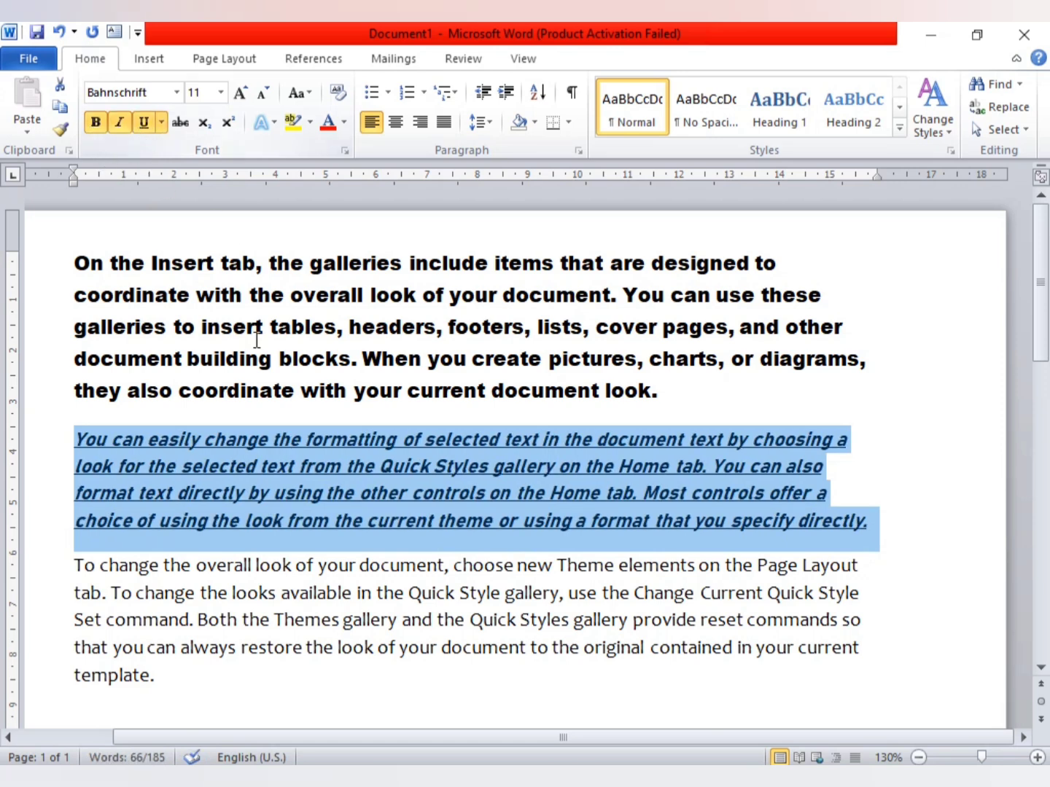
pyautogui.click(320, 467)
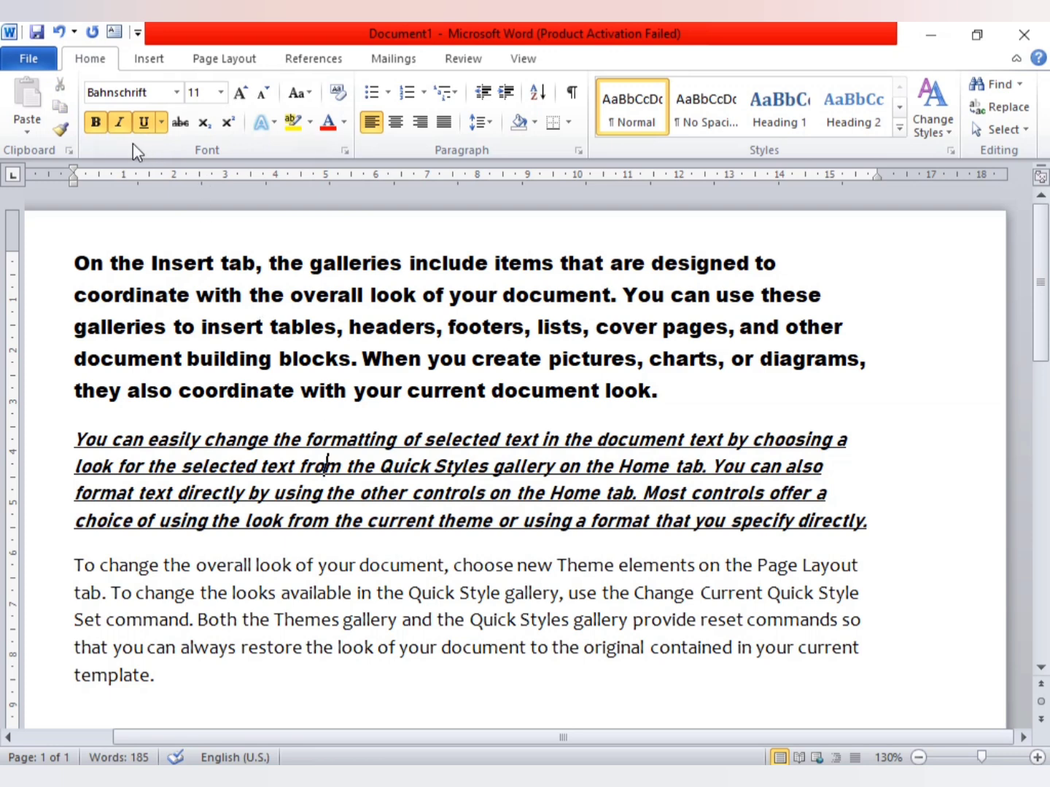
# - Make the third paragraph bold, underlined and italic with Ctrl+B, Ctrl+U, Ctrl+I
pyautogui.scroll(-2, 226, 286)
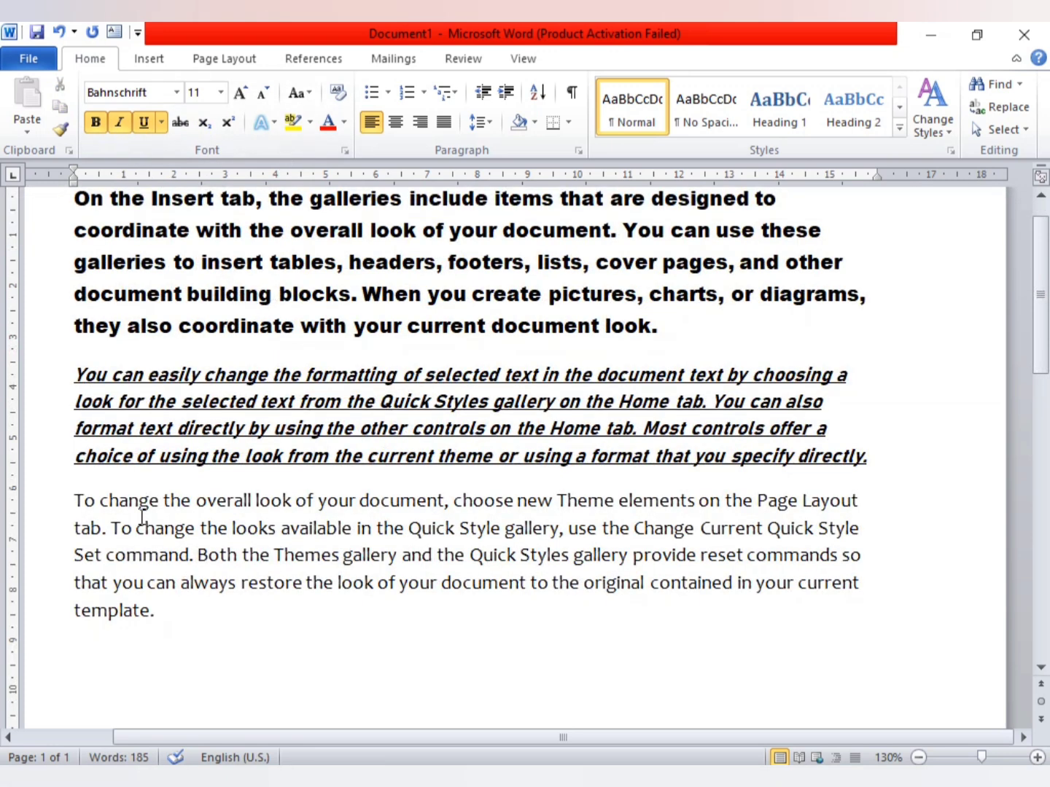
pyautogui.moveTo(75, 502); pyautogui.dragTo(192, 614)
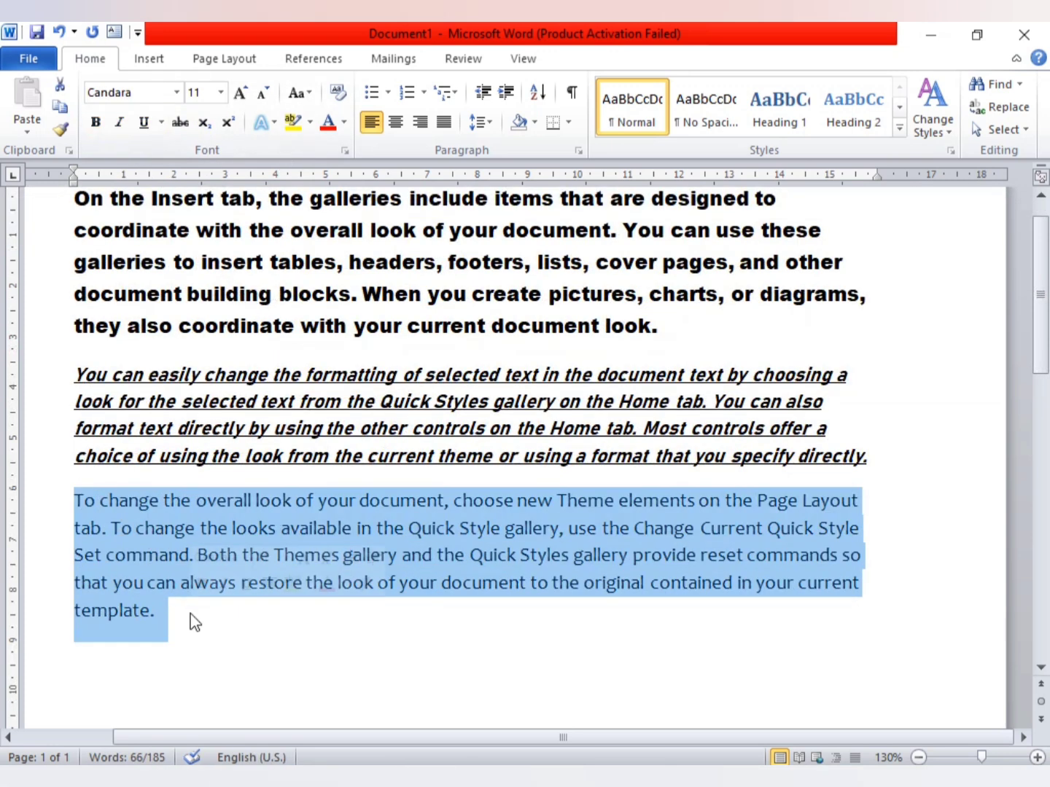
pyautogui.hotkey('ctrl', 'b')
pyautogui.hotkey('ctrl', 'u')
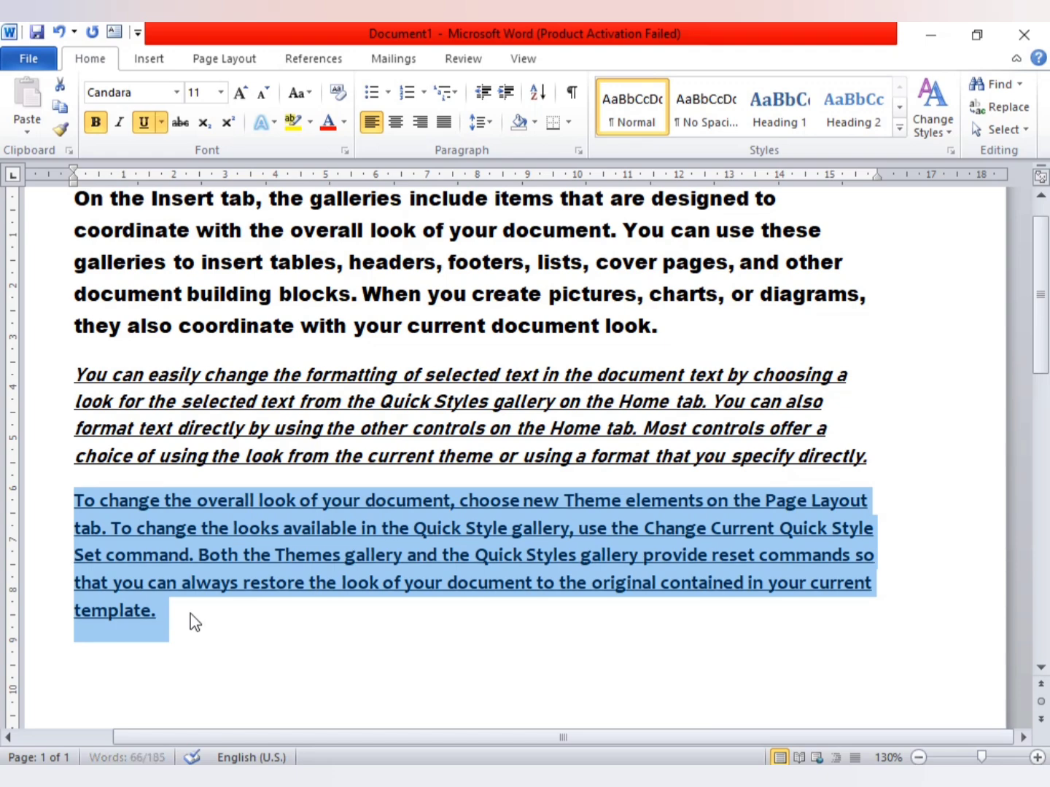
pyautogui.hotkey('ctrl', 'i')
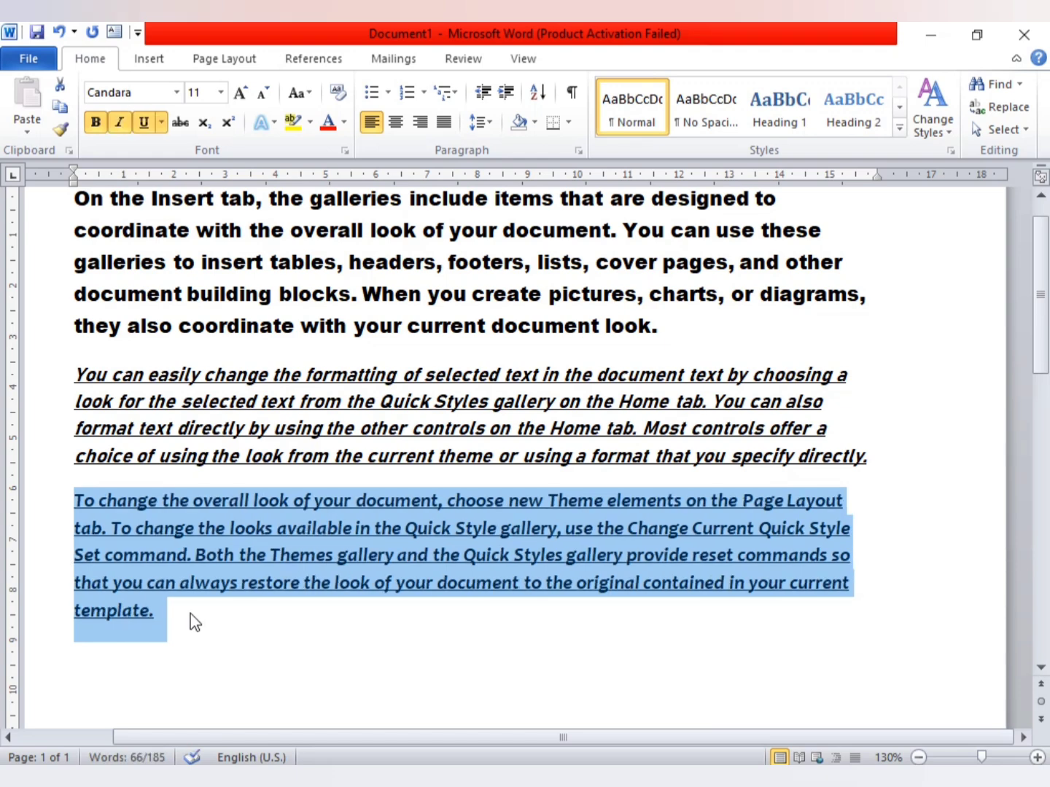
pyautogui.click(192, 620)
pyautogui.click(167, 664)
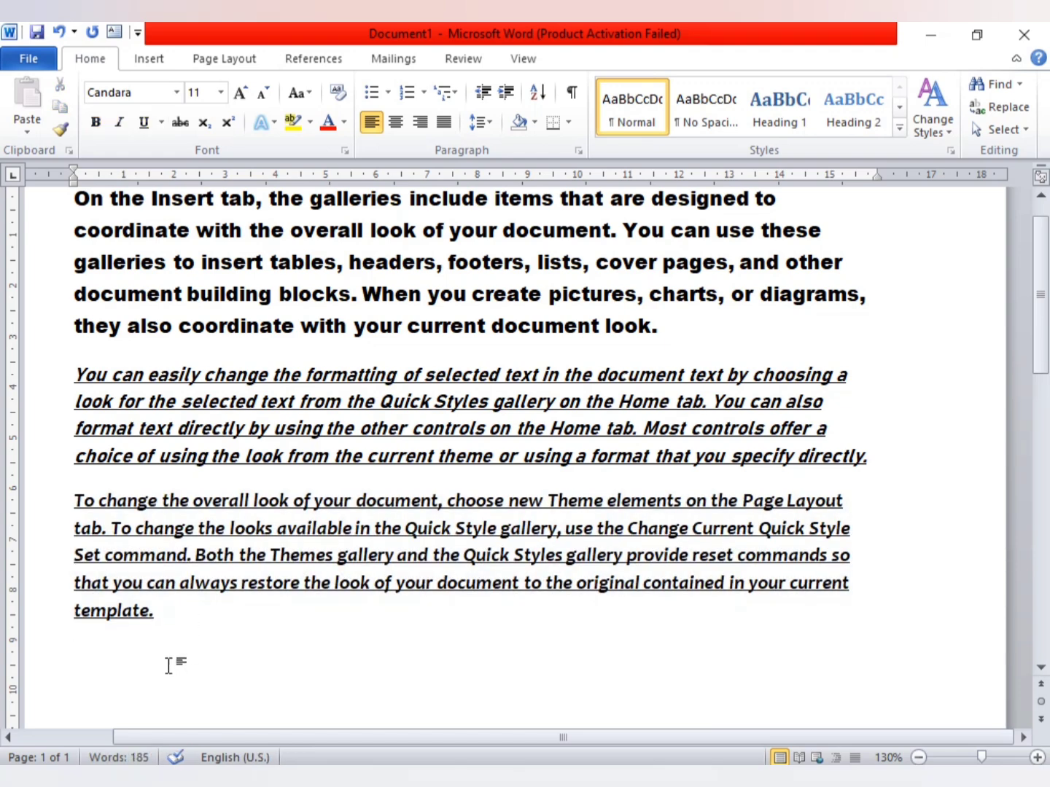
# - Type =rand on the empty line to add three more plain sample paragraphs, totalling 370 words
pyautogui.write('=r')
pyautogui.write('and(')
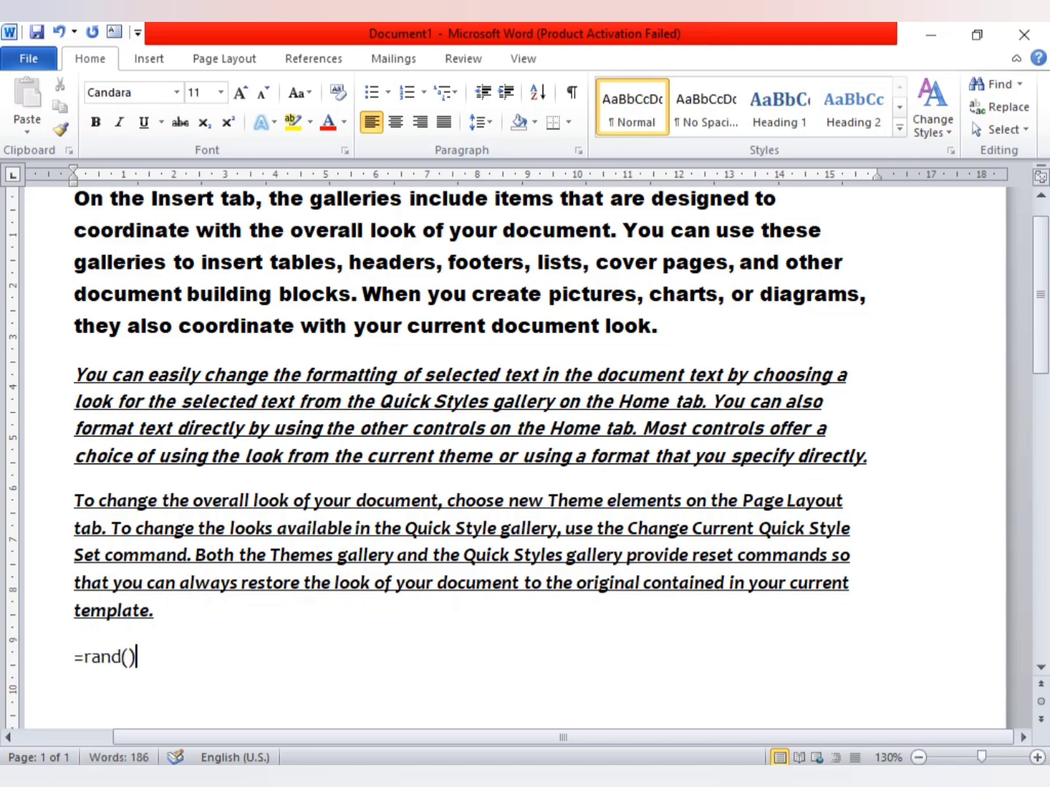
pyautogui.press('Return')
pyautogui.scroll(2, 161, 620)
pyautogui.scroll(3, 151, 518)
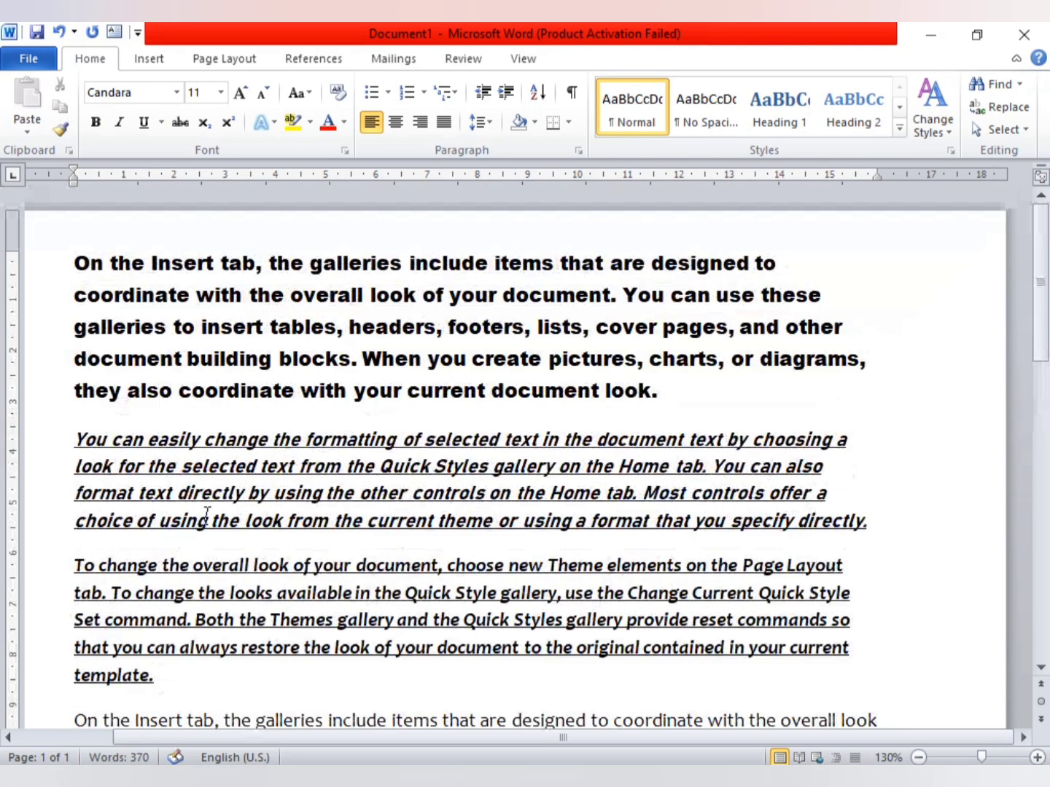
pyautogui.scroll(-3, 211, 507)
pyautogui.scroll(-2, 219, 485)
pyautogui.scroll(2, 161, 438)
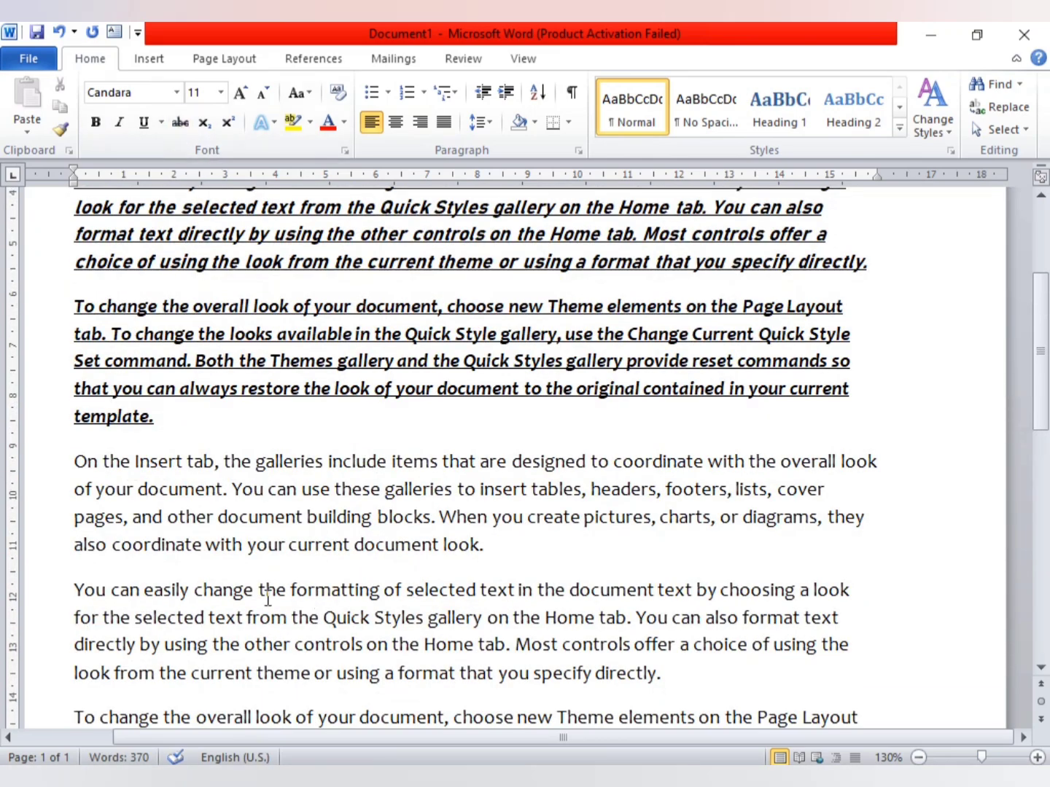
pyautogui.keyDown('ctrl'); pyautogui.scroll(7, 268, 598); pyautogui.keyUp('ctrl')
pyautogui.scroll(2, 265, 581)
pyautogui.scroll(-3, 292, 569)
pyautogui.scroll(2, 306, 539)
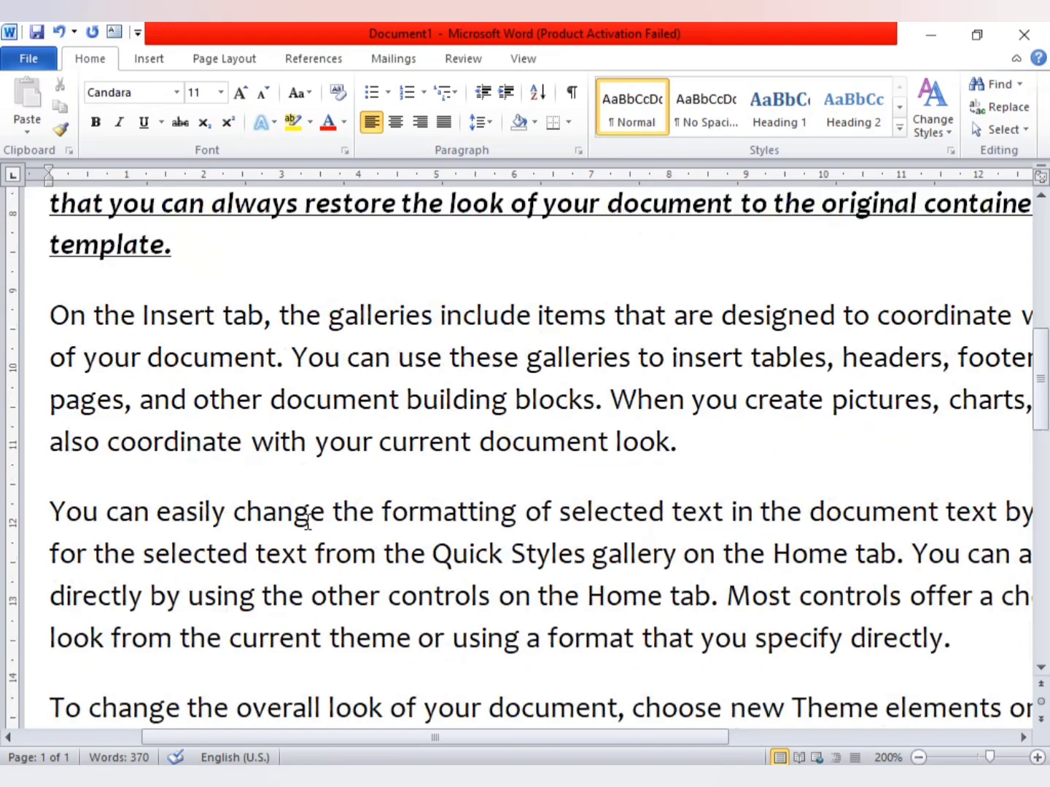
pyautogui.scroll(-2, 308, 521)
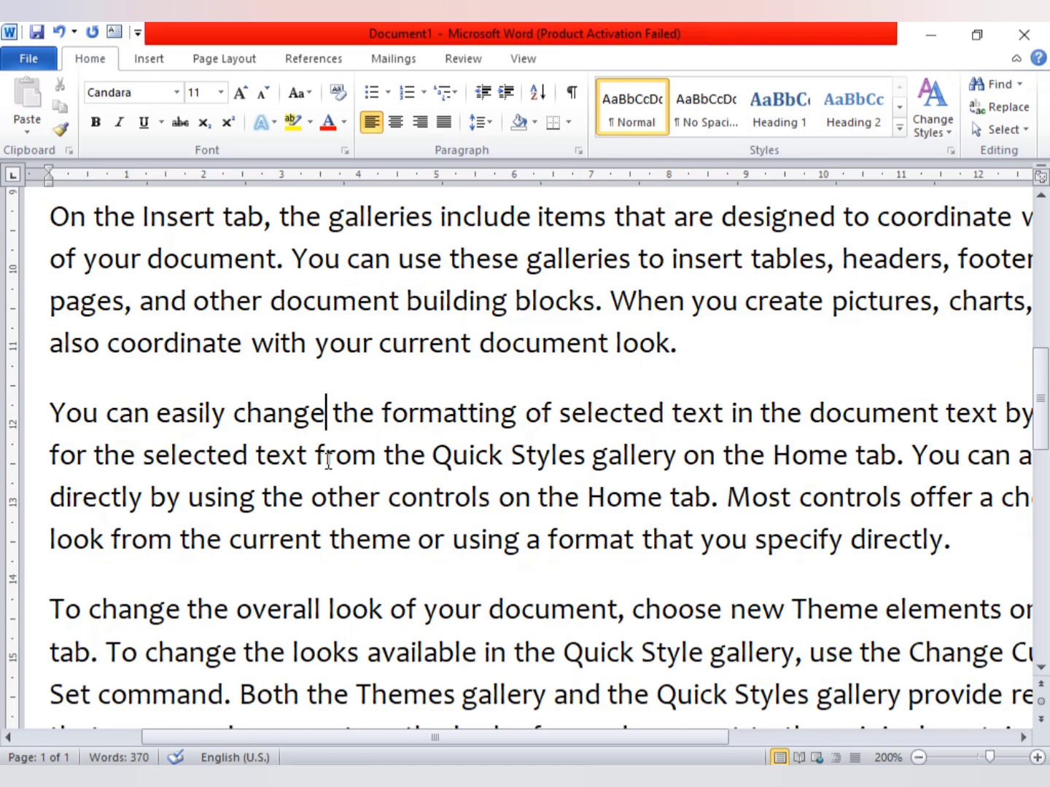
# - Insert the misspelling 'chang' before 'change' and give 'chang' strikethrough formatting
pyautogui.press('BackSpace')
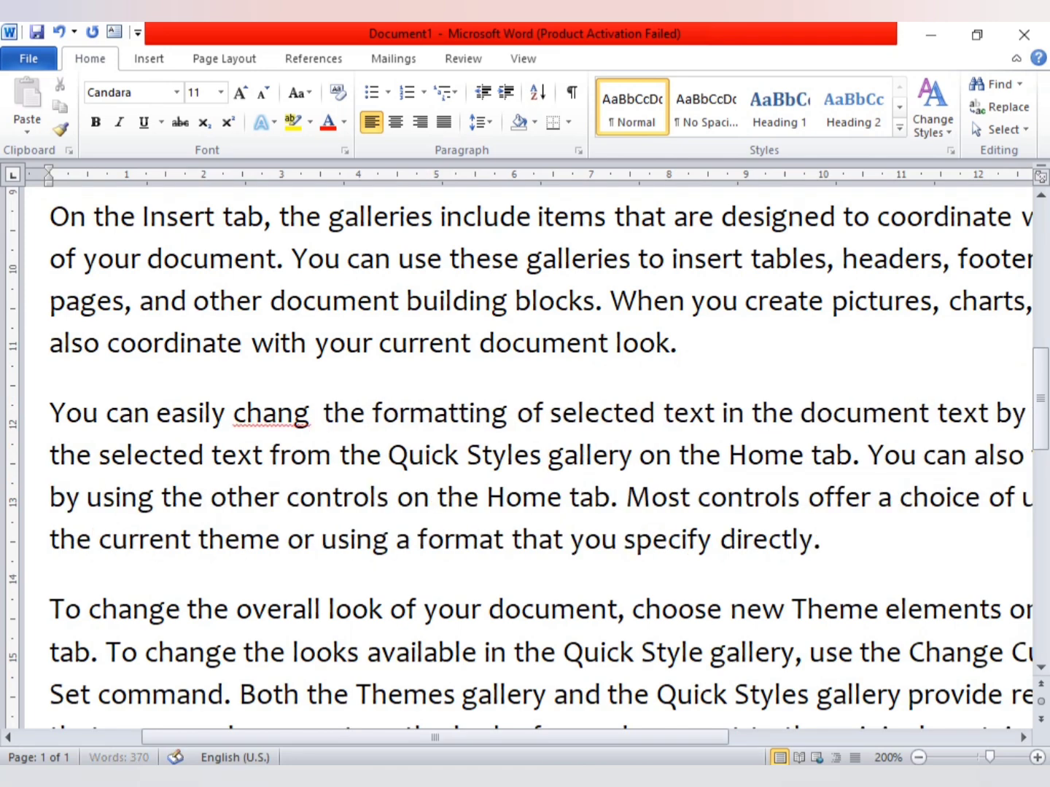
pyautogui.write('change')
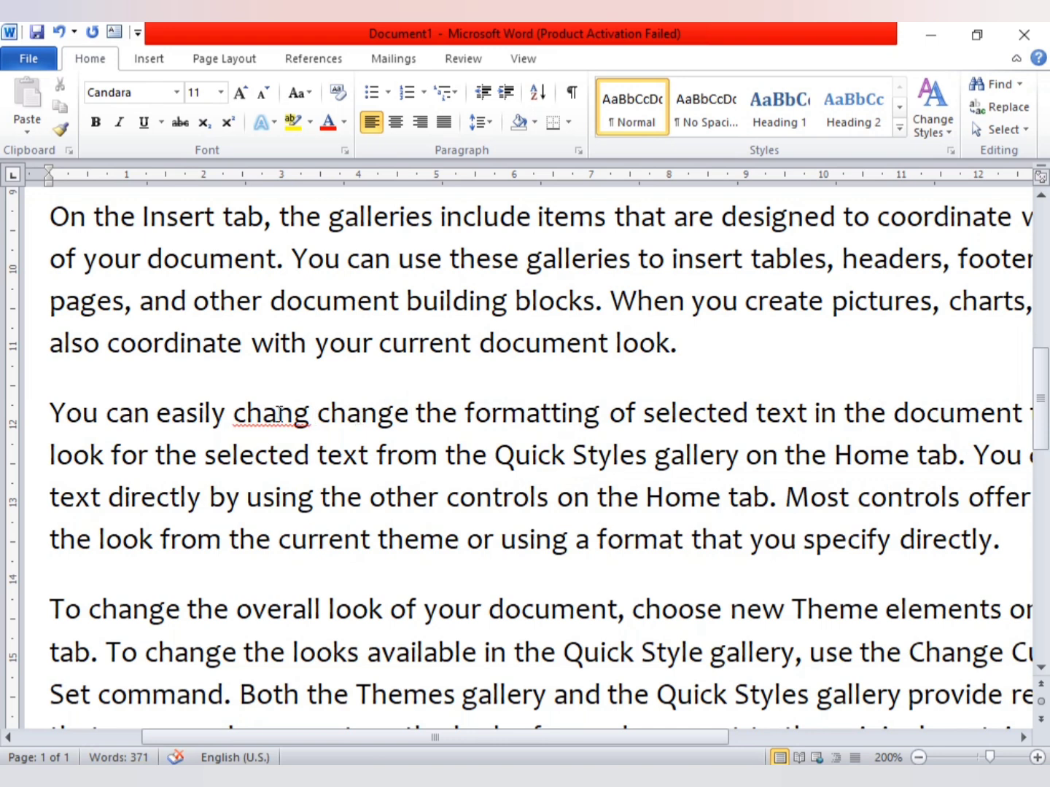
pyautogui.moveTo(232, 414); pyautogui.dragTo(307, 413)
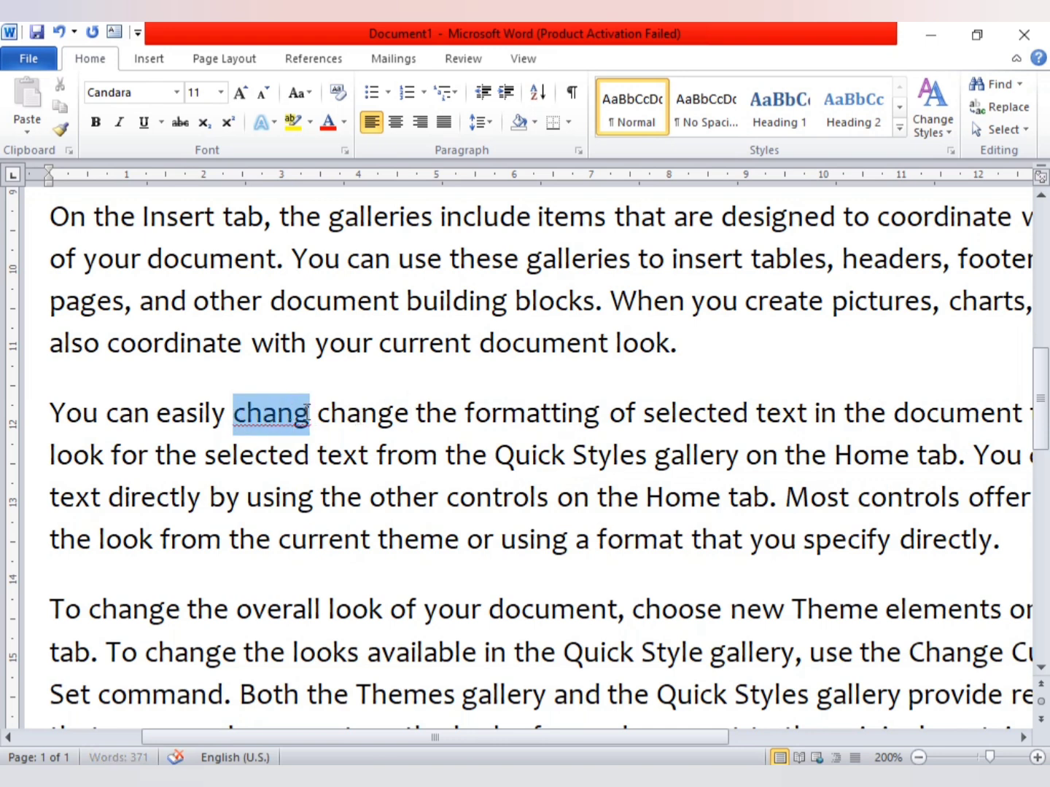
pyautogui.click(183, 126)
pyautogui.click(401, 415)
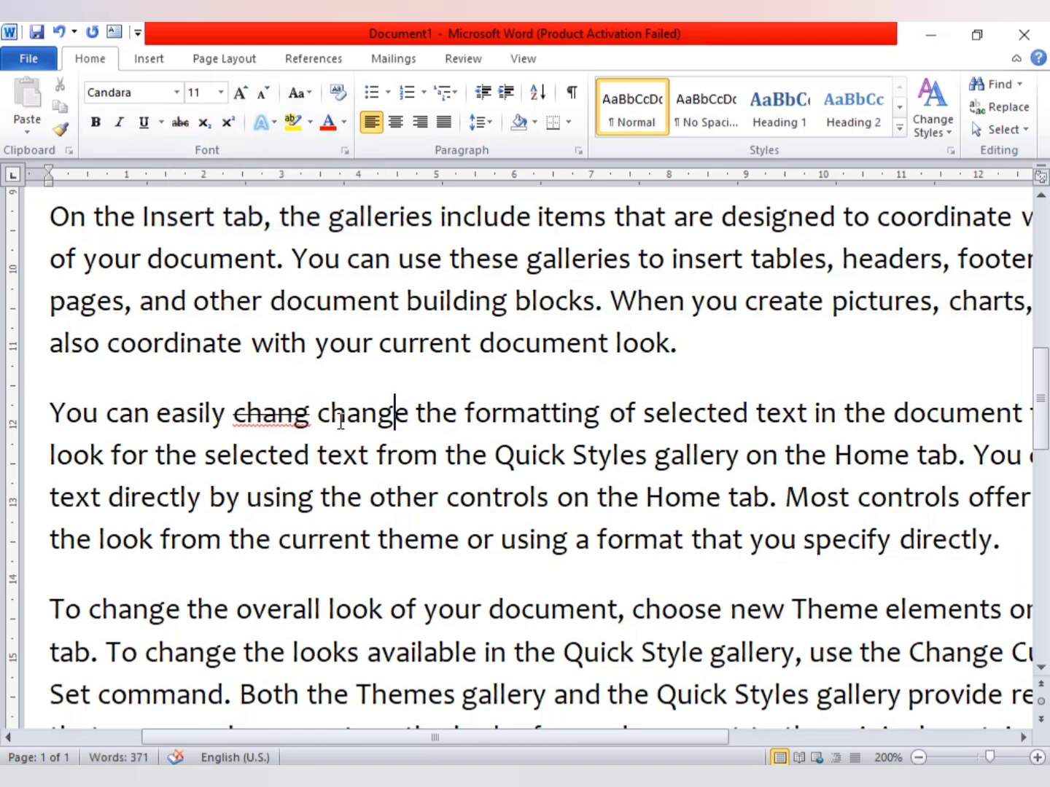
pyautogui.moveTo(233, 414); pyautogui.dragTo(372, 419)
pyautogui.click(373, 419)
pyautogui.click(363, 416)
pyautogui.moveTo(232, 407); pyautogui.dragTo(311, 416)
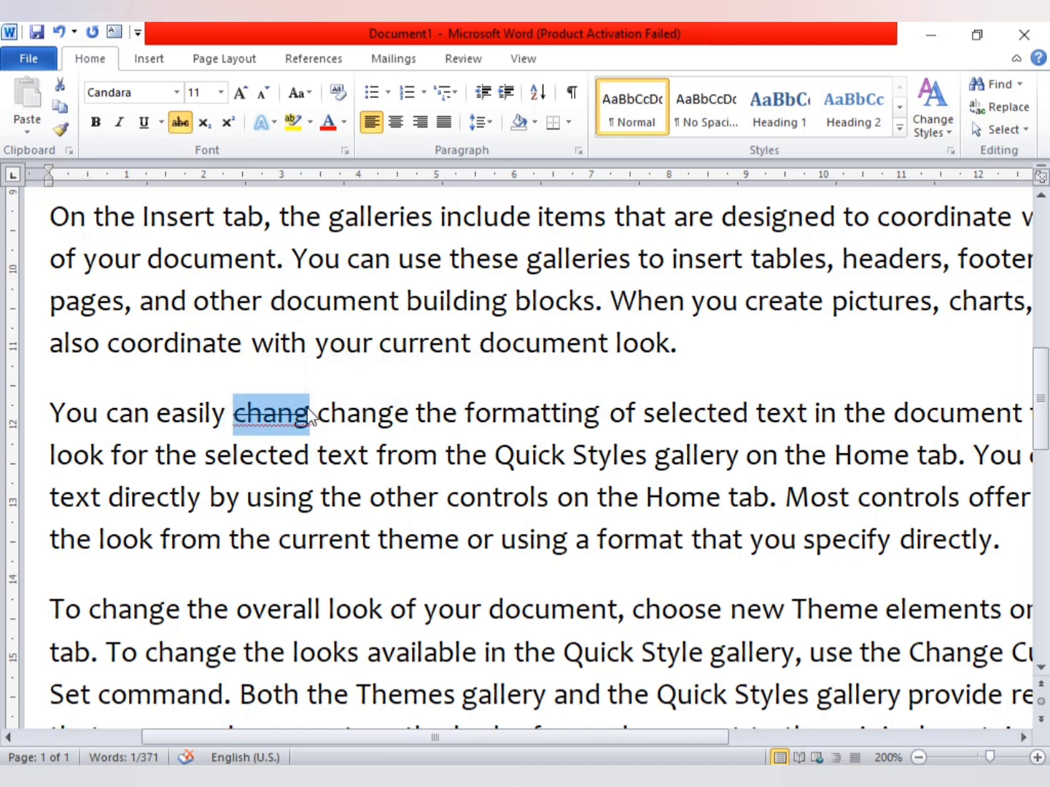
pyautogui.click(313, 416)
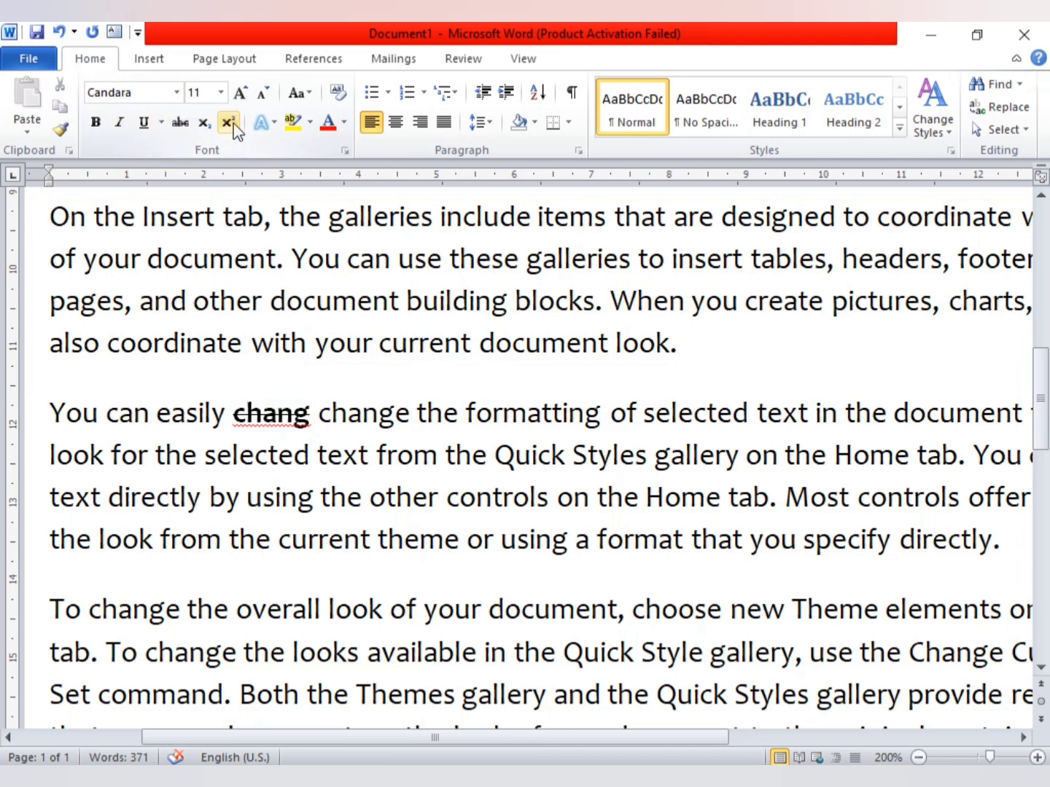
# - Start a new paragraph right after 'template.' at the end of the third paragraph
pyautogui.scroll(5, 320, 376)
pyautogui.scroll(3, 317, 371)
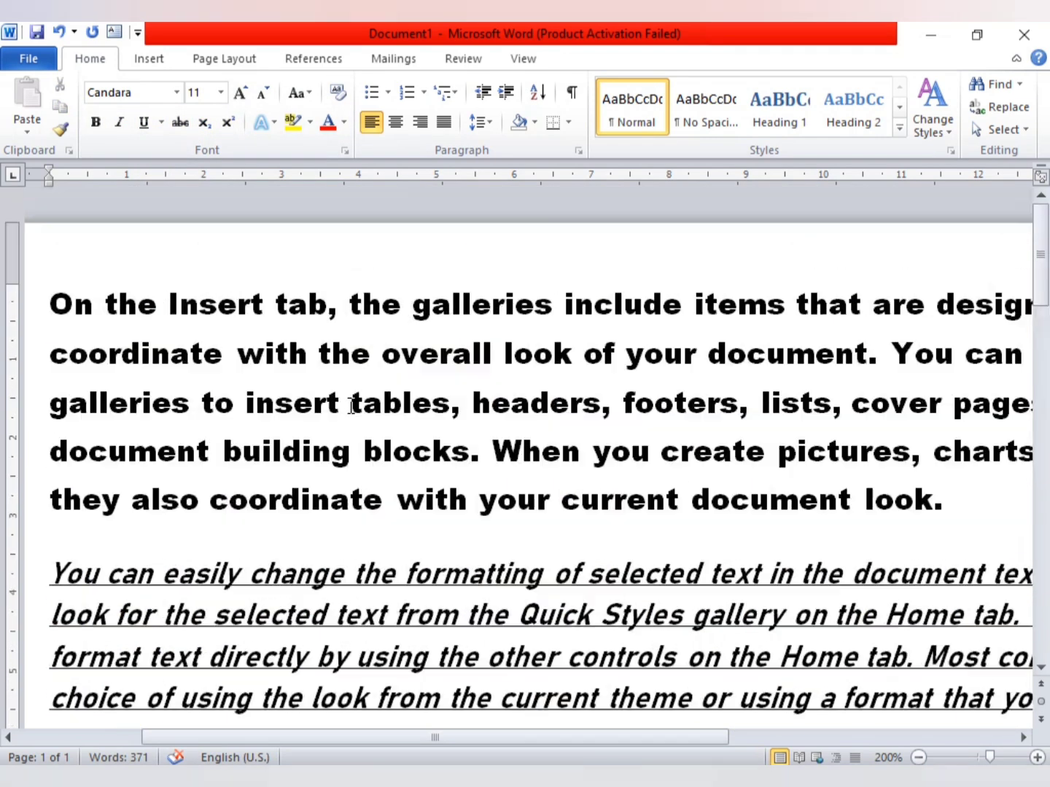
pyautogui.scroll(-5, 457, 525)
pyautogui.click(217, 439)
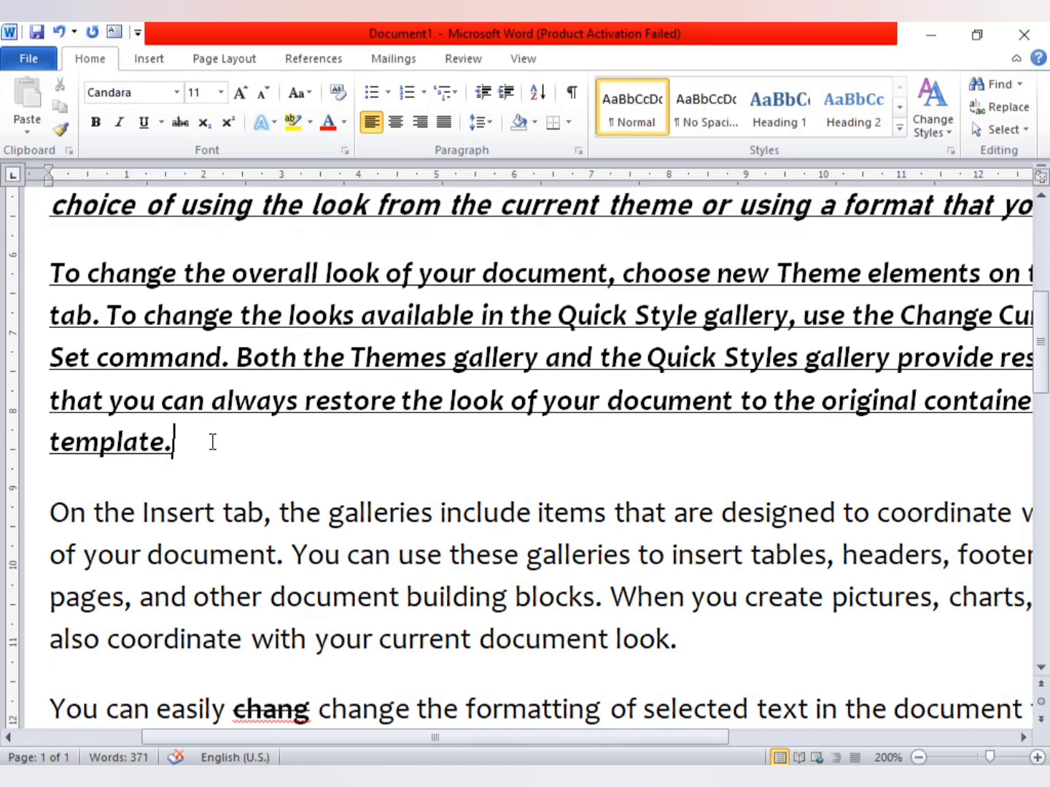
pyautogui.scroll(-3, 228, 462)
pyautogui.press('Return')
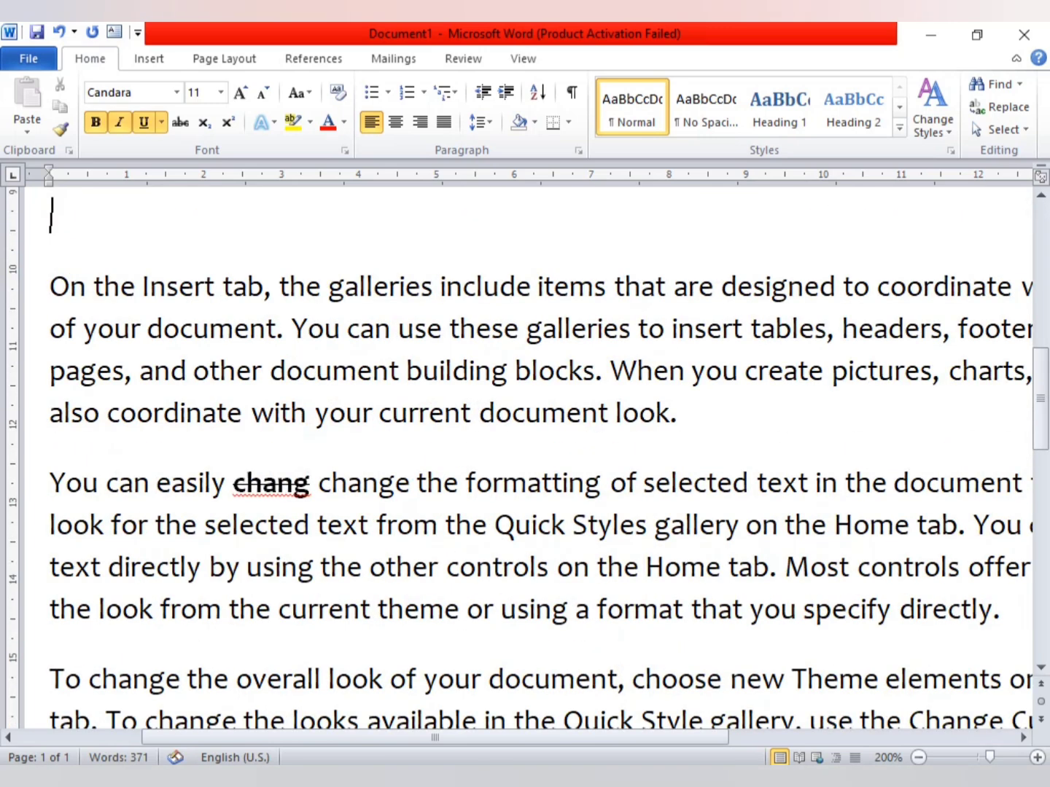
pyautogui.scroll(5, 233, 462)
pyautogui.scroll(-2, 144, 581)
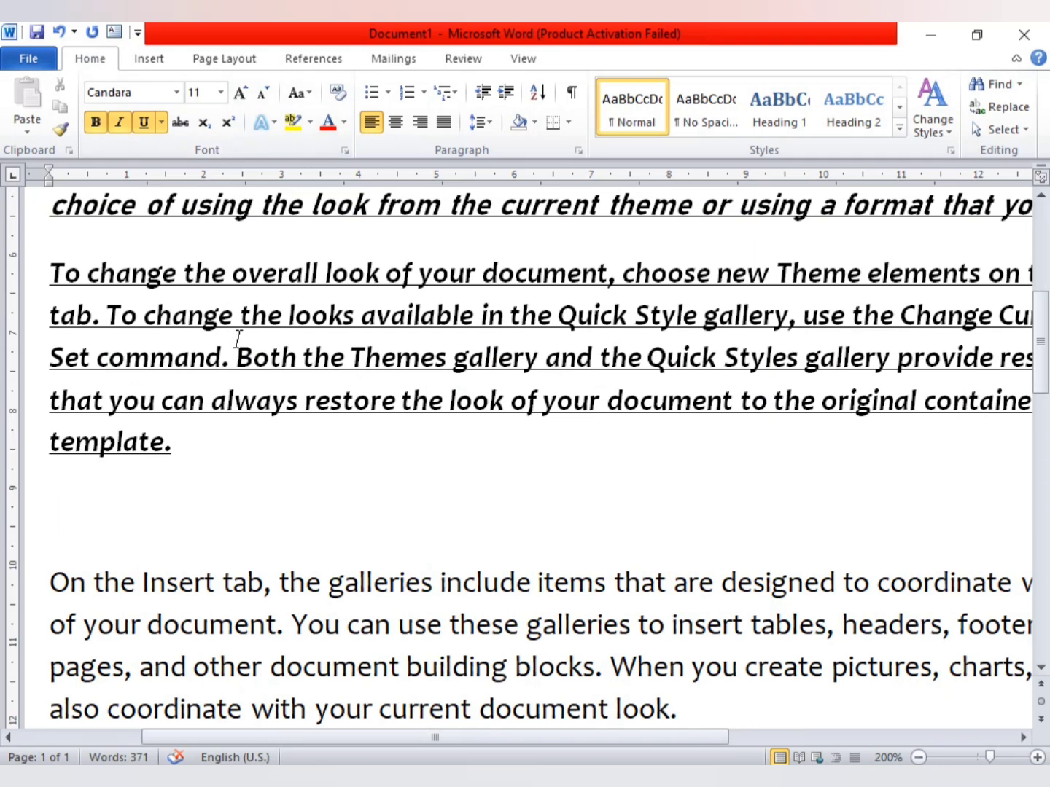
# - Type H₂O on the new line with the 2 as subscript
pyautogui.write('H')
pyautogui.click(205, 122)
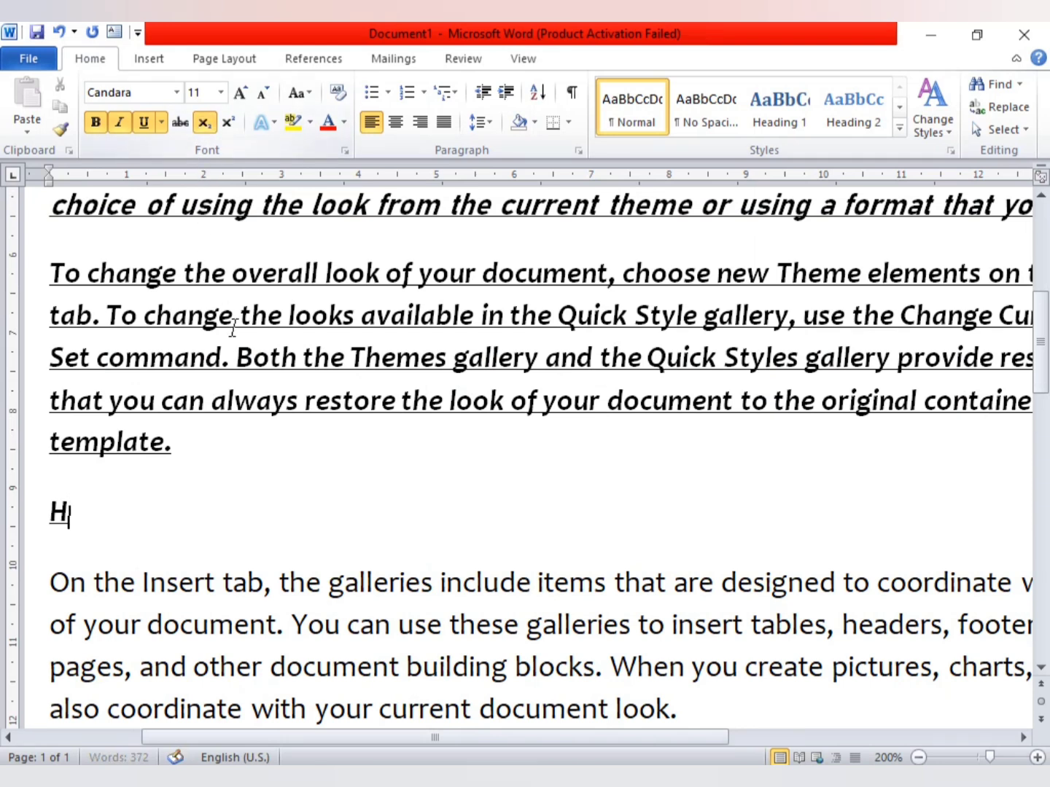
pyautogui.write('2')
pyautogui.write('O')
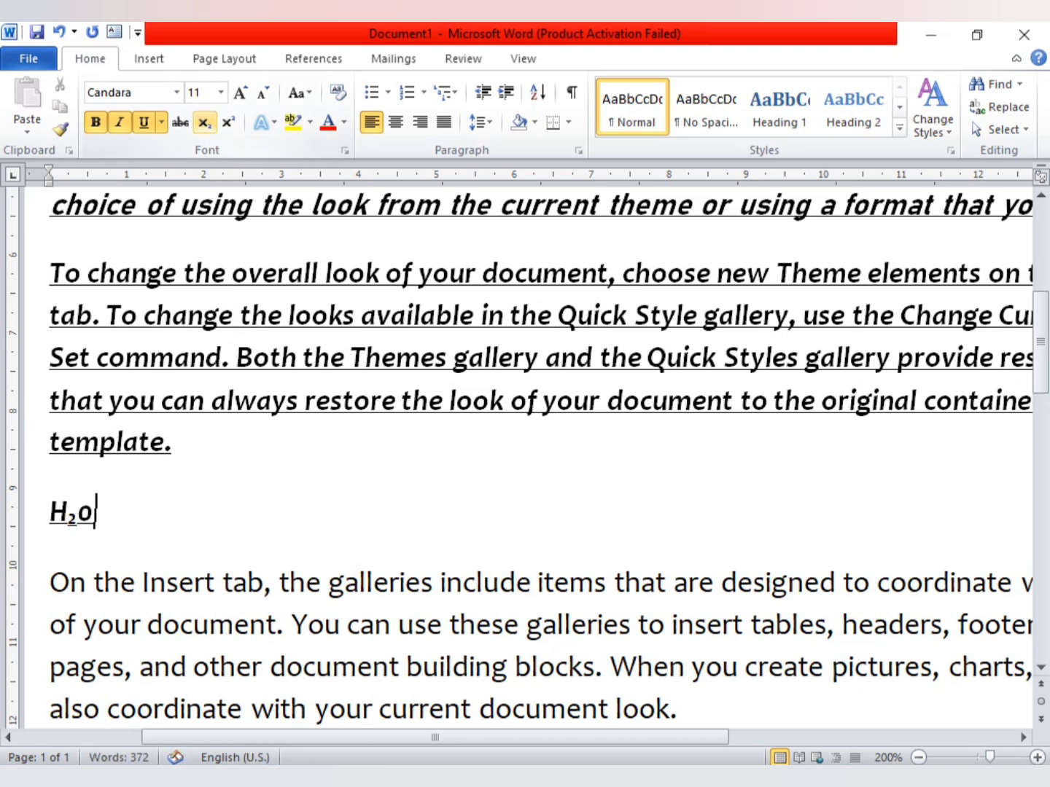
pyautogui.click(205, 122)
pyautogui.press('BackSpace')
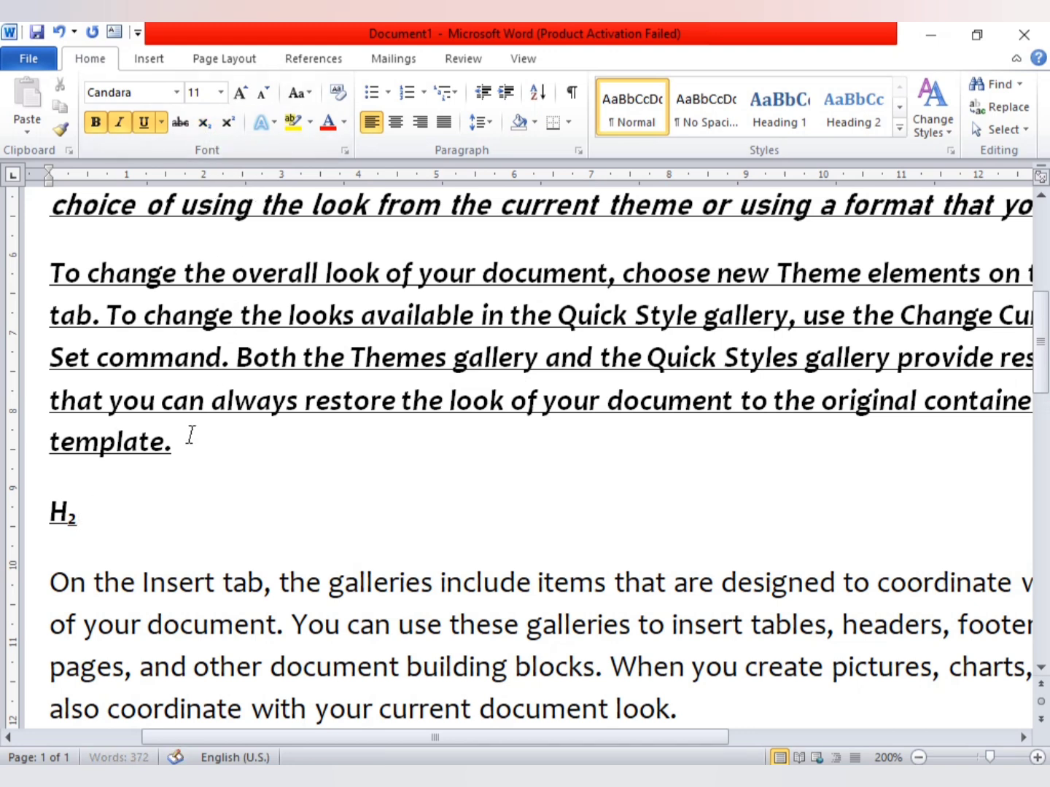
pyautogui.write('O')
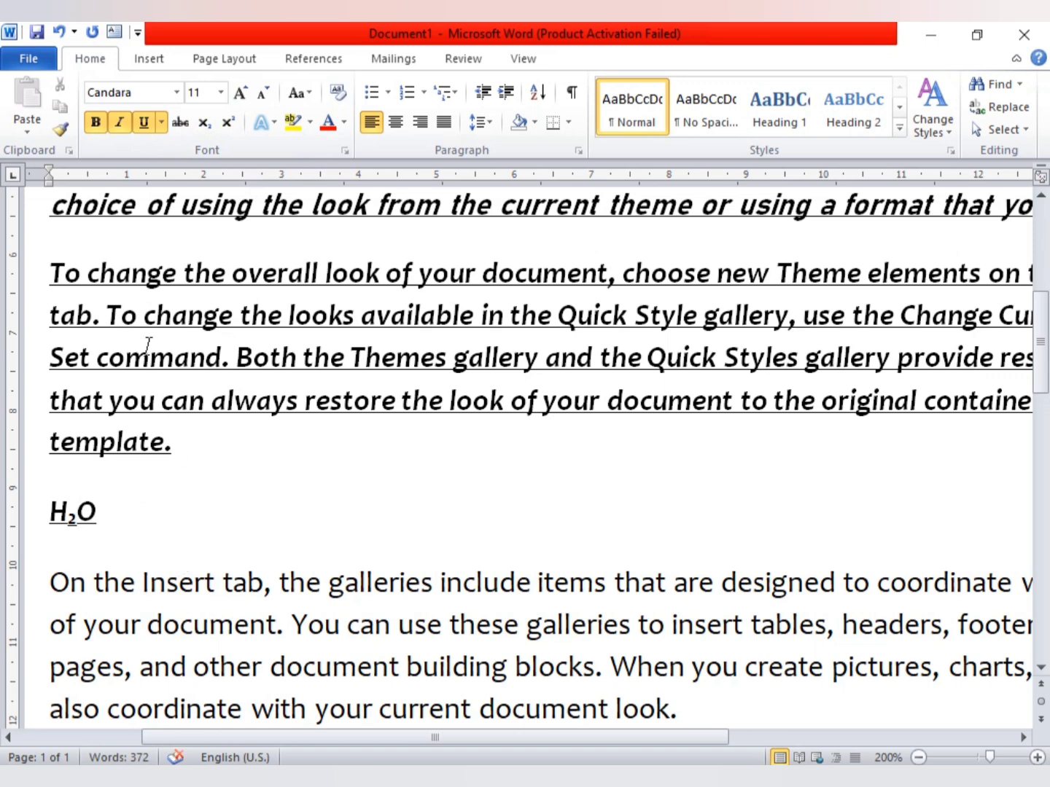
# - Remove underline and italic from the H₂O line and add an empty non-bold line below
pyautogui.click(40, 503)
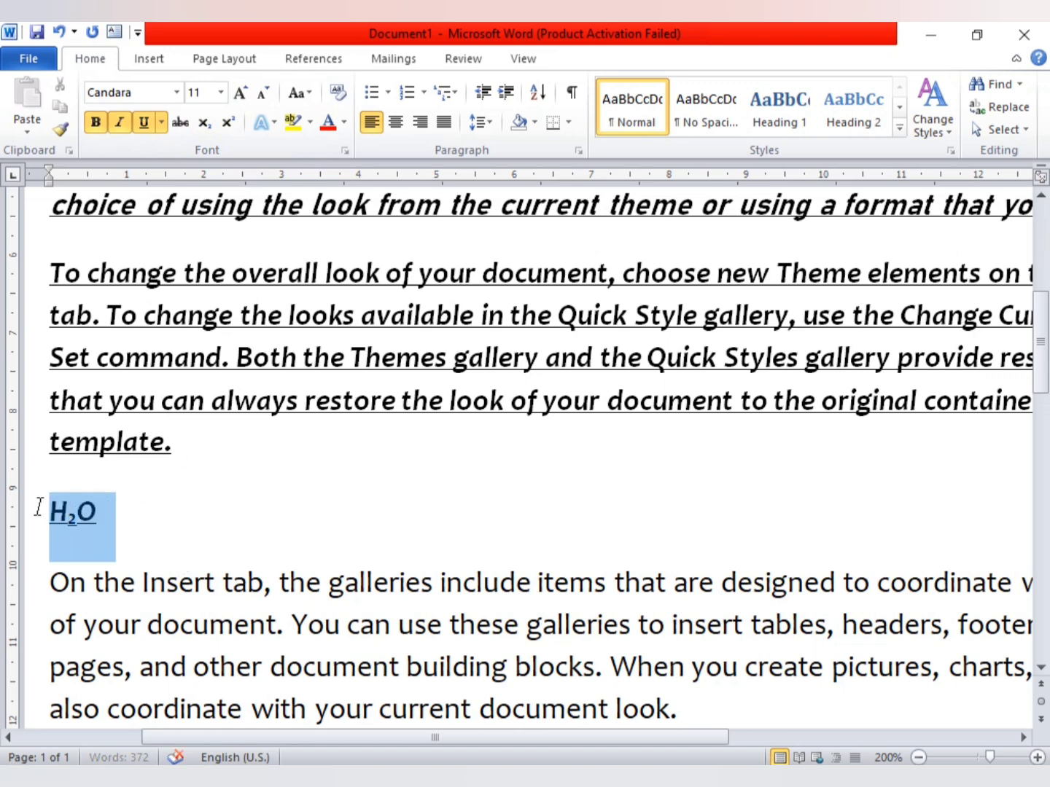
pyautogui.click(142, 124)
pyautogui.click(142, 530)
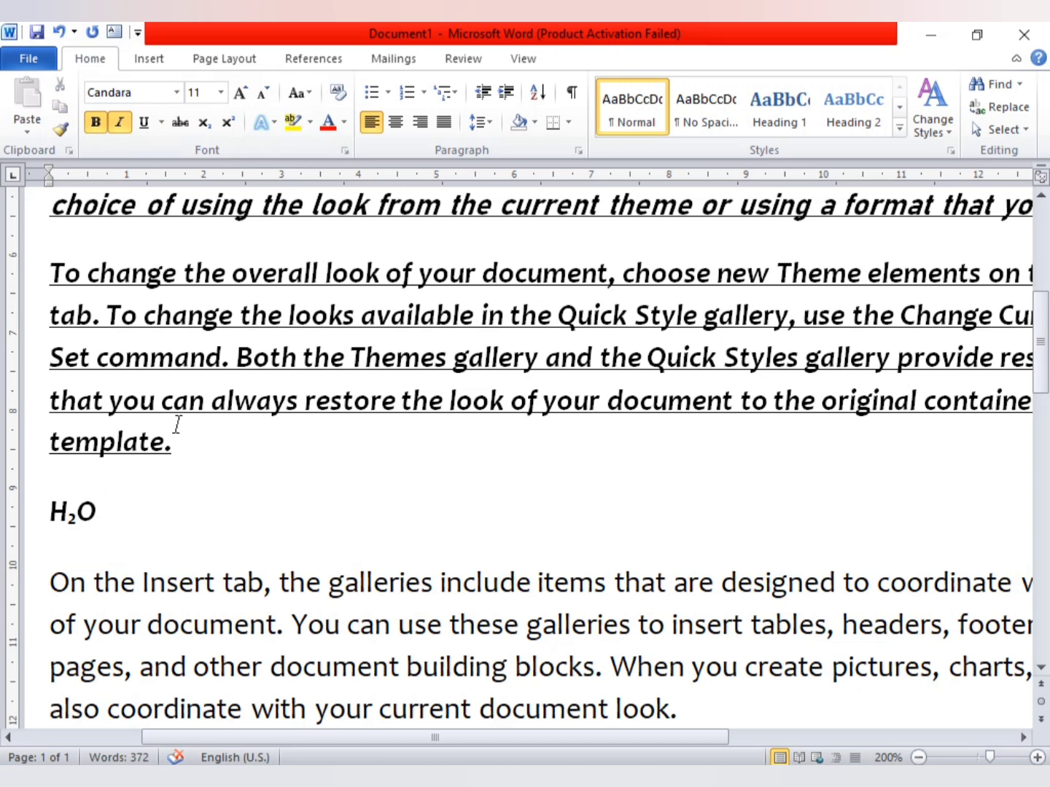
pyautogui.press('Return')
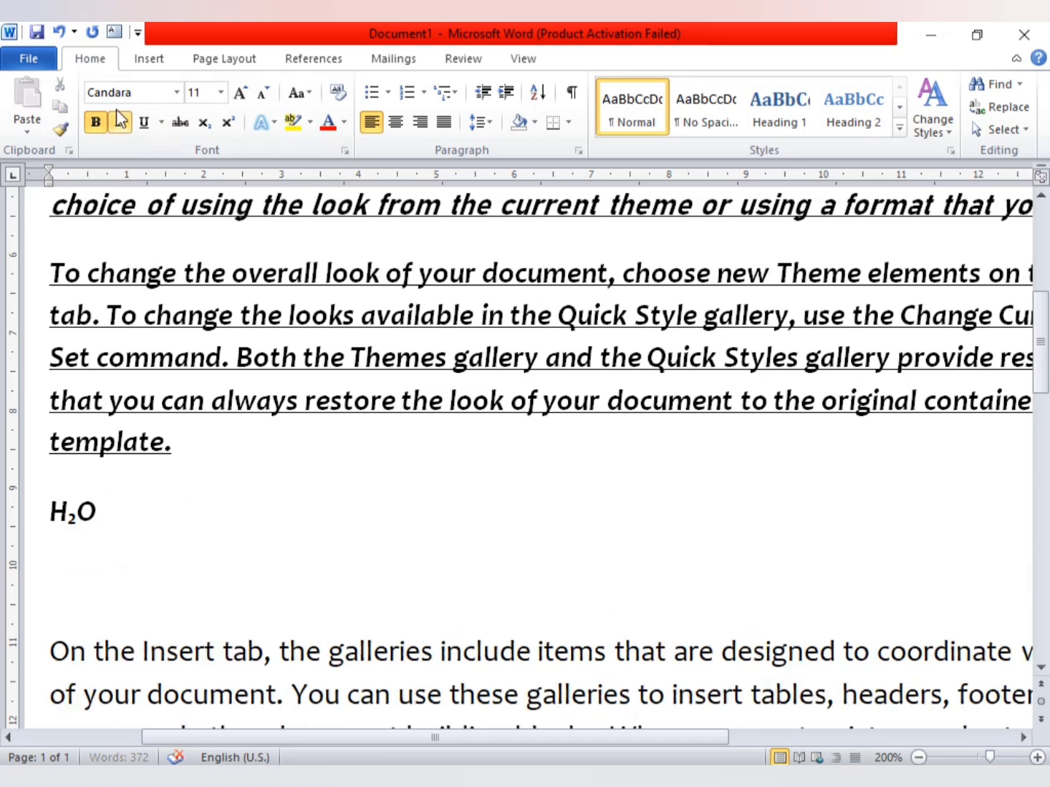
pyautogui.click(98, 125)
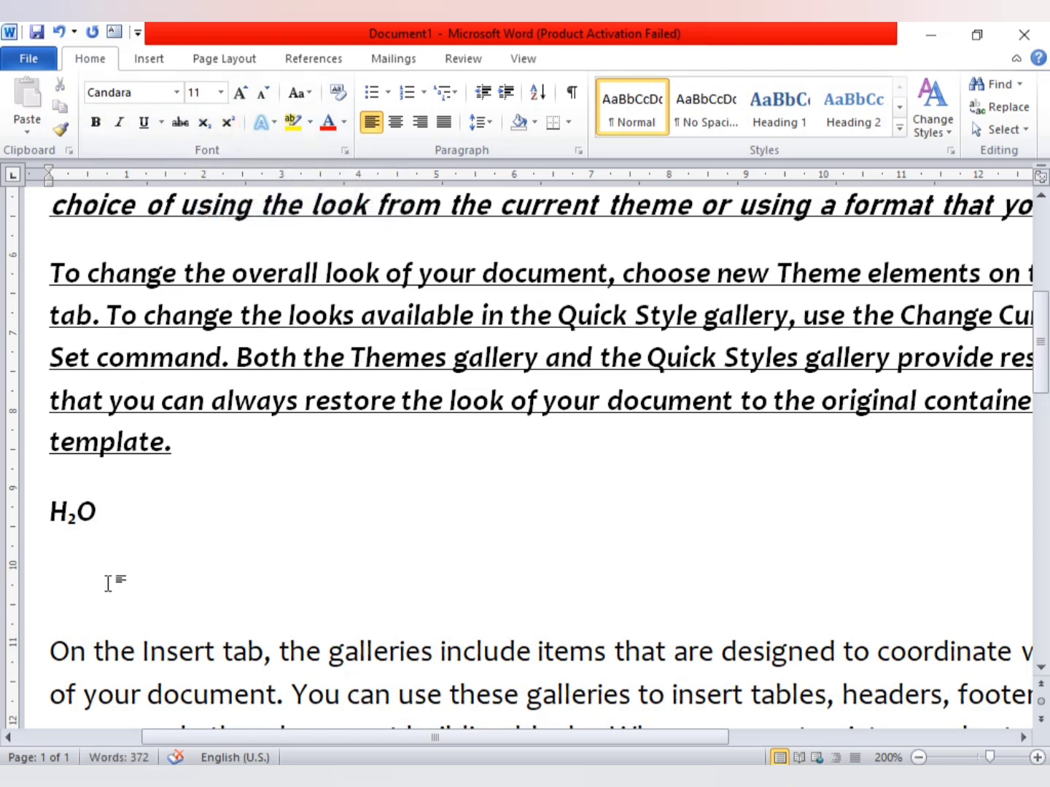
# - Type 10 on a new line and make it italic rather than superscript
pyautogui.write('10')
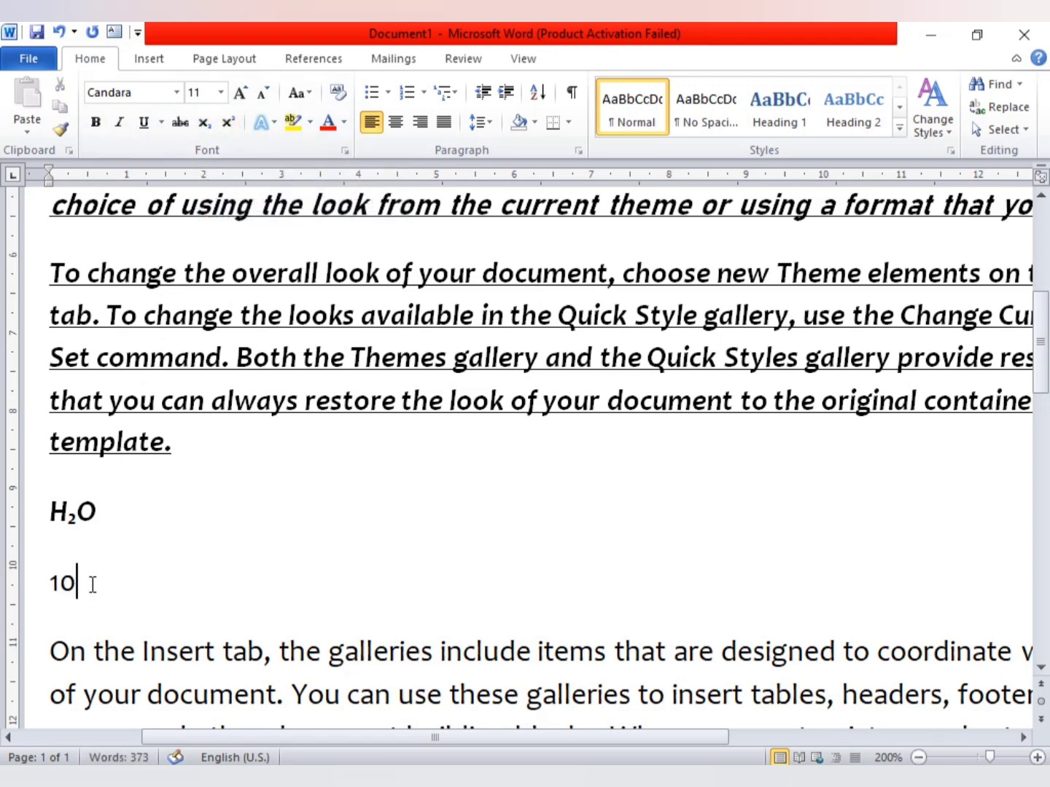
pyautogui.click(21, 573)
pyautogui.click(227, 123)
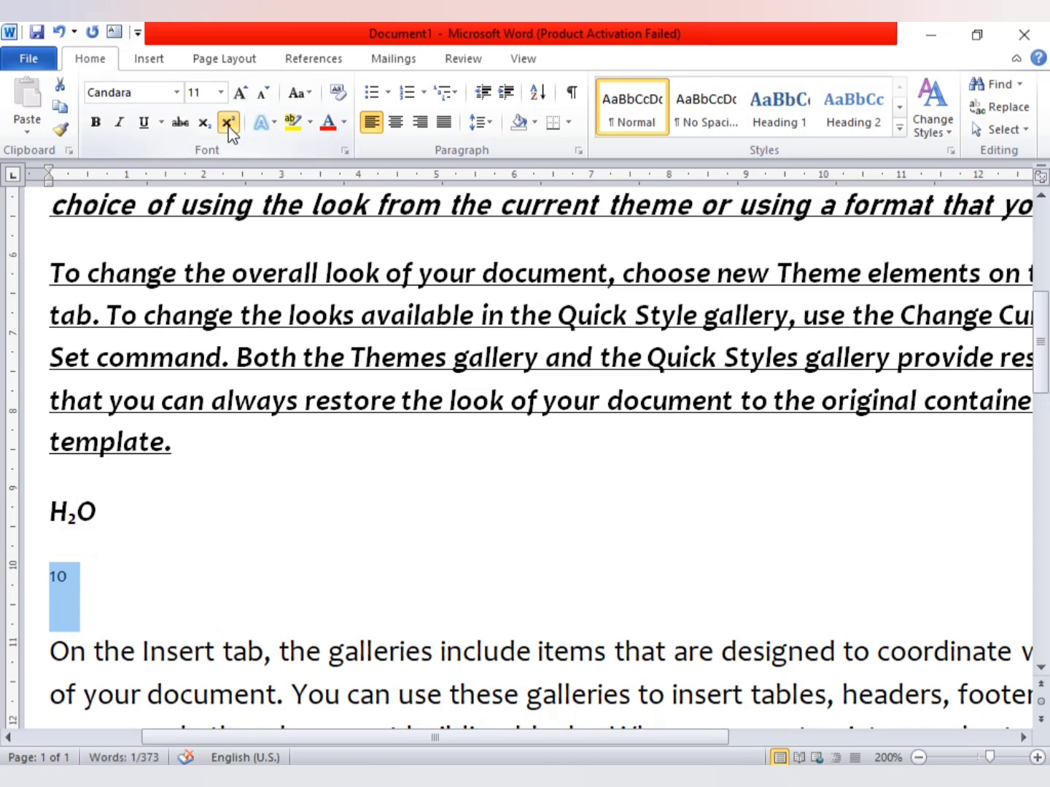
pyautogui.hotkey('ctrl', 'z')
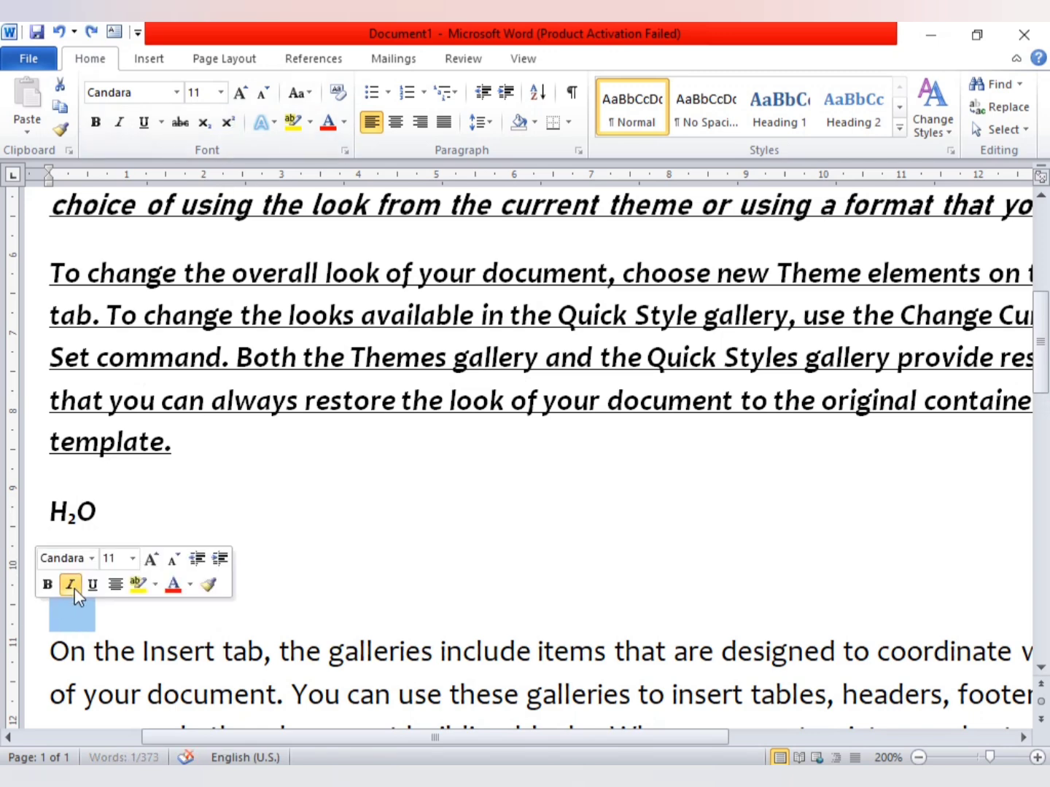
pyautogui.click(70, 584)
# - Add a superscript 2 after the 10, followed by normal text '= SUPERSCRIPT'
pyautogui.click(91, 583)
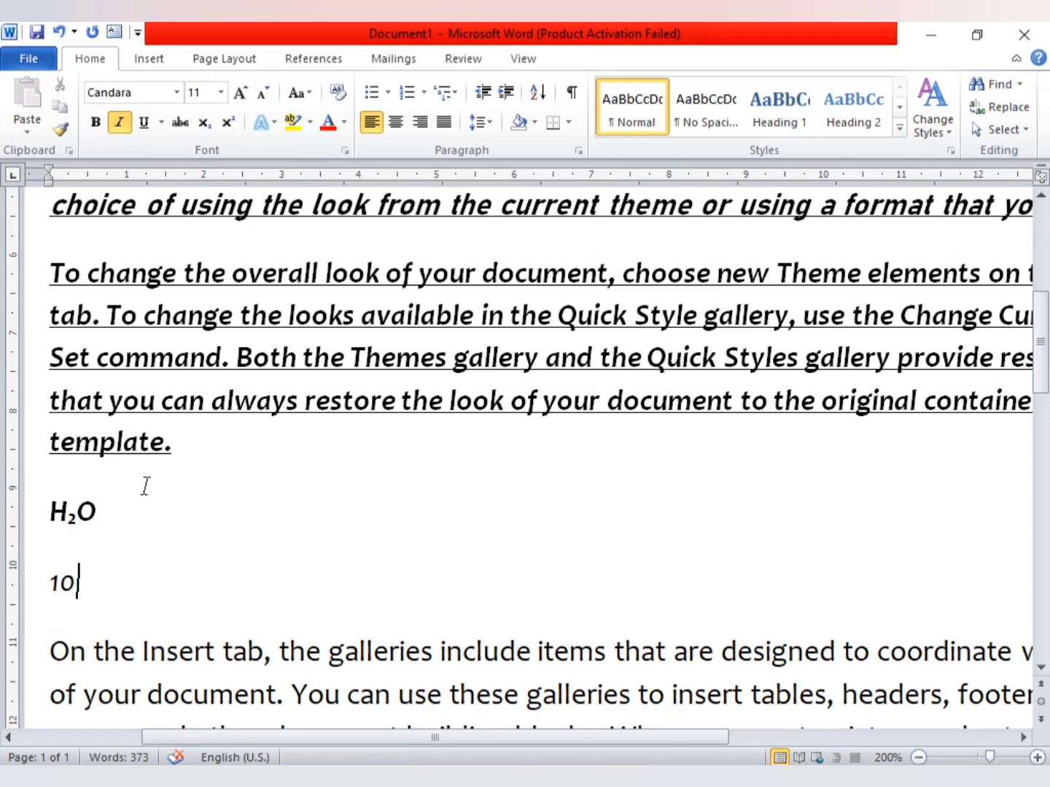
pyautogui.click(229, 121)
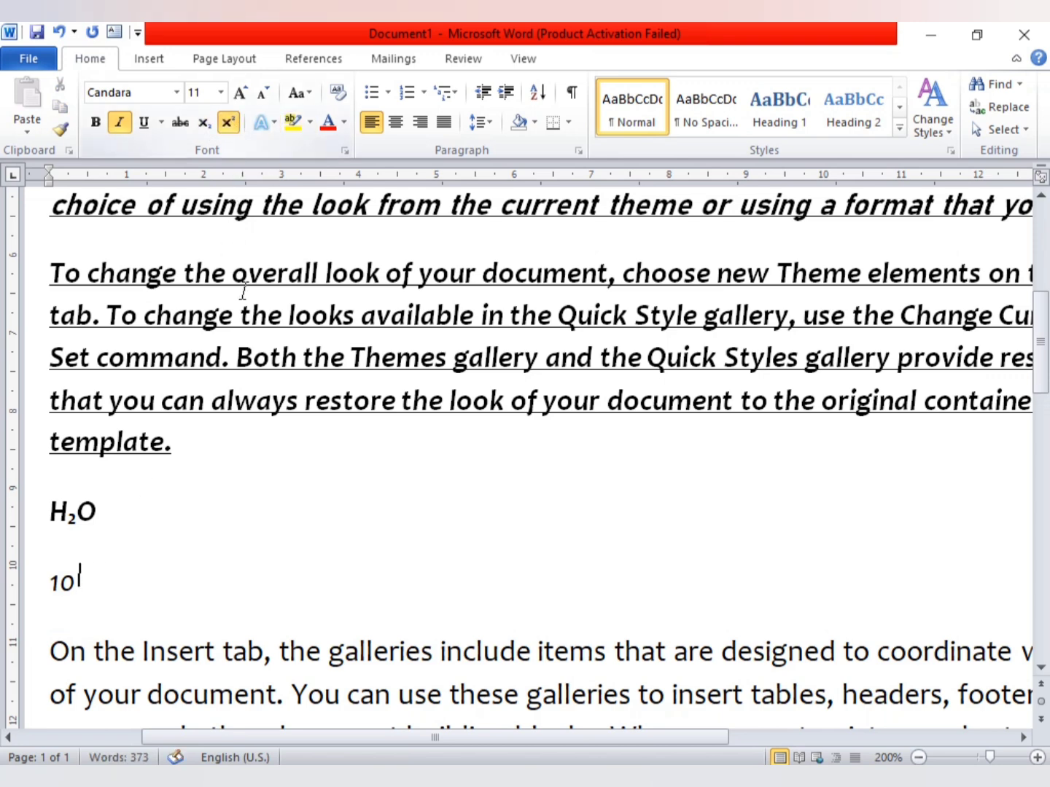
pyautogui.write('2')
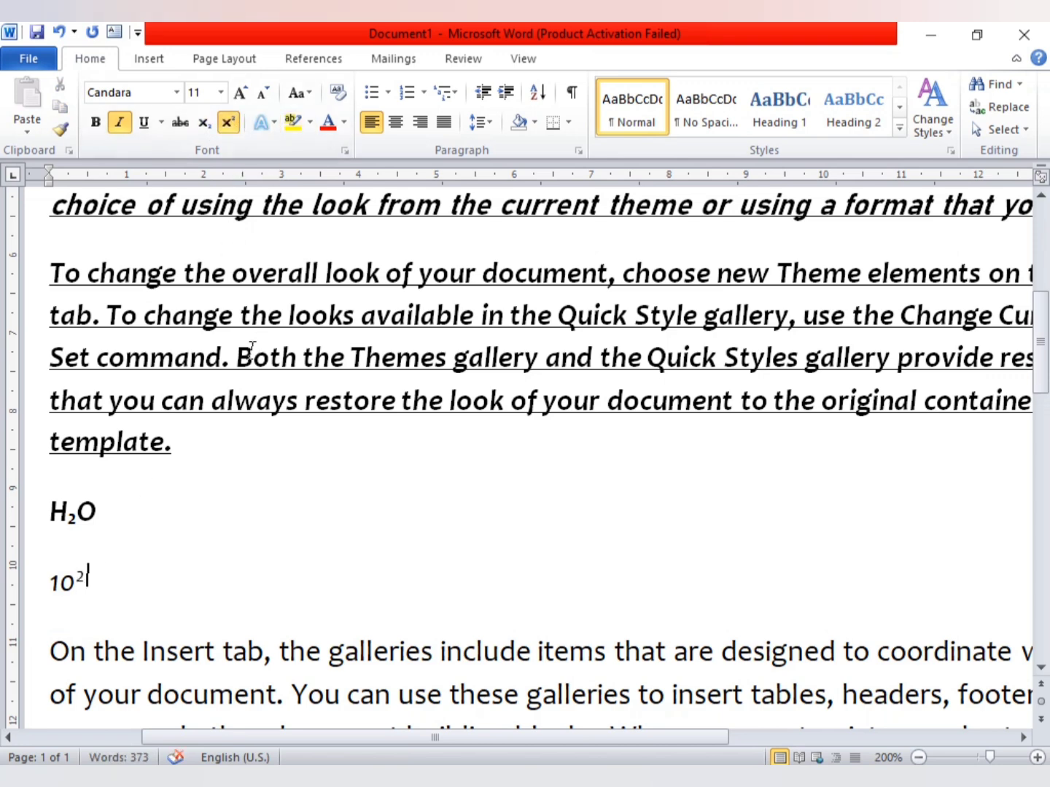
pyautogui.click(228, 121)
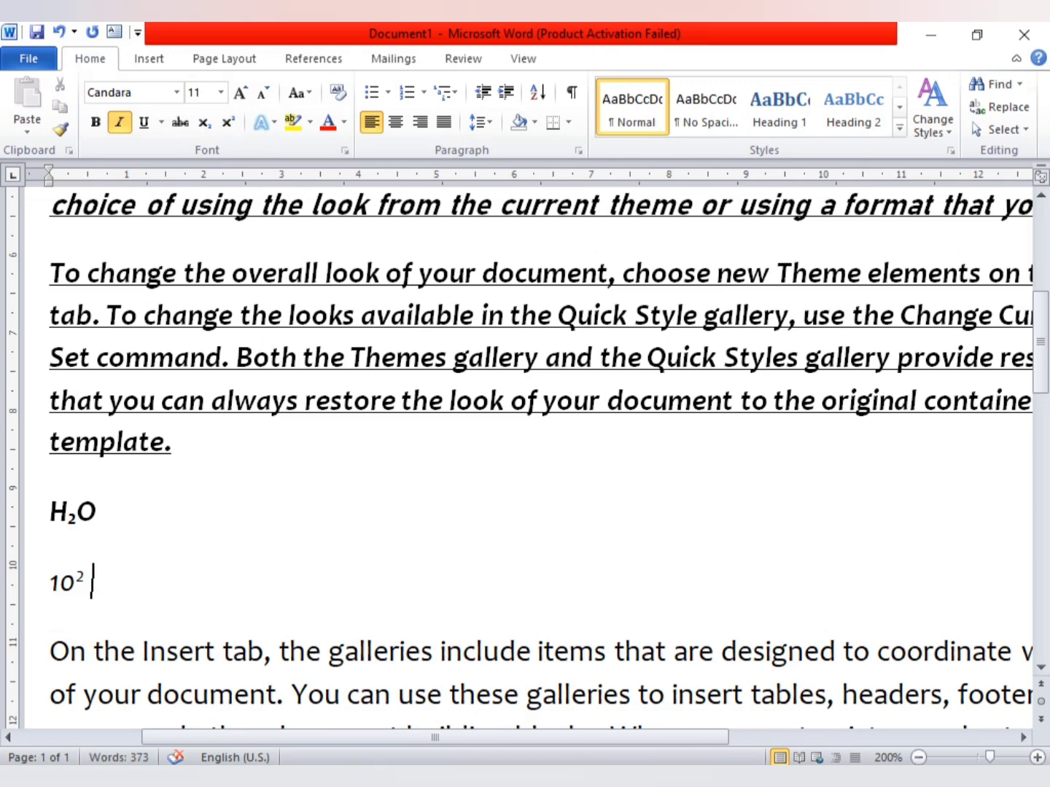
pyautogui.write('=')
pyautogui.press('BackSpace')
pyautogui.press('BackSpace')
pyautogui.write('= ')
pyautogui.write('SUPERSC')
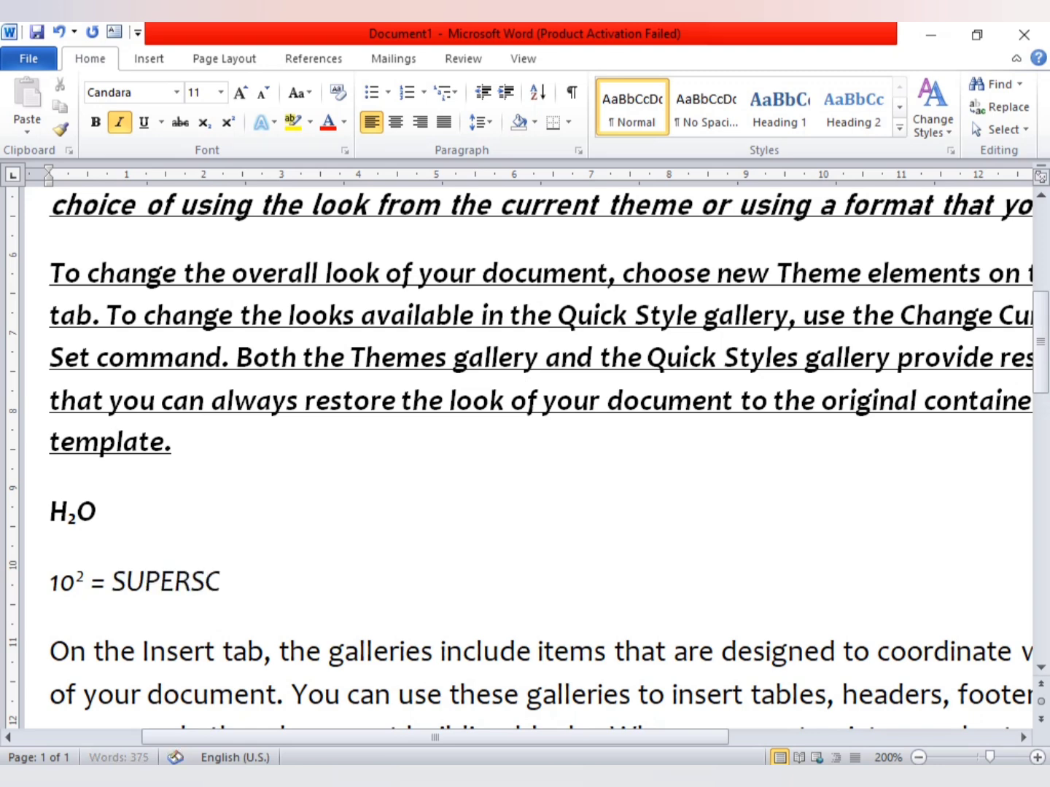
pyautogui.write('RIPT')
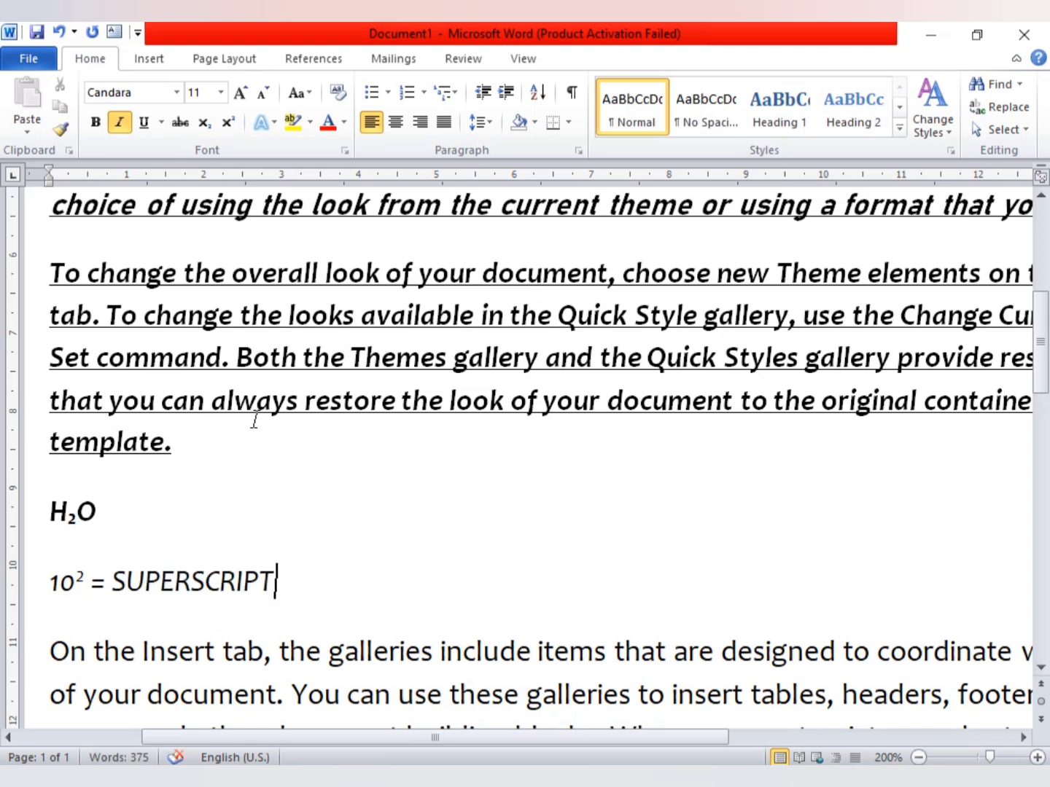
# - Append 'SUSCRIPT' to the H₂O line so it reads 'H₂O = SUSCRIPT'
pyautogui.click(138, 504)
pyautogui.write('=')
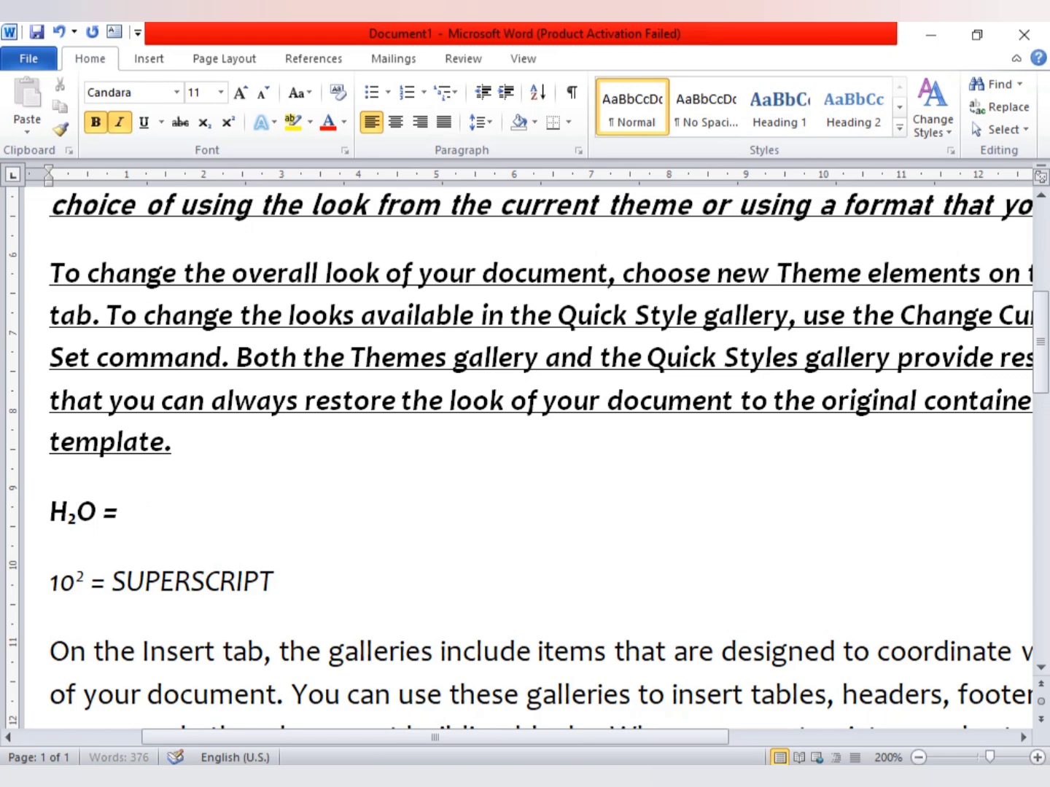
pyautogui.write('SUSC')
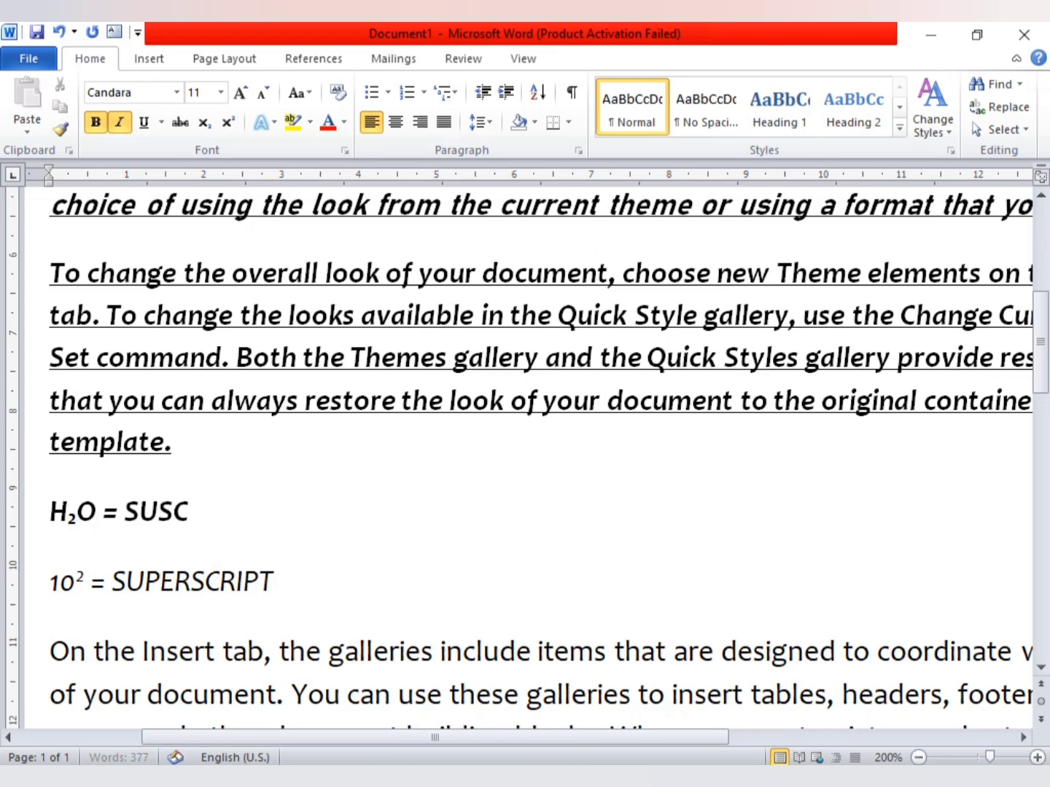
pyautogui.write('RIPT')
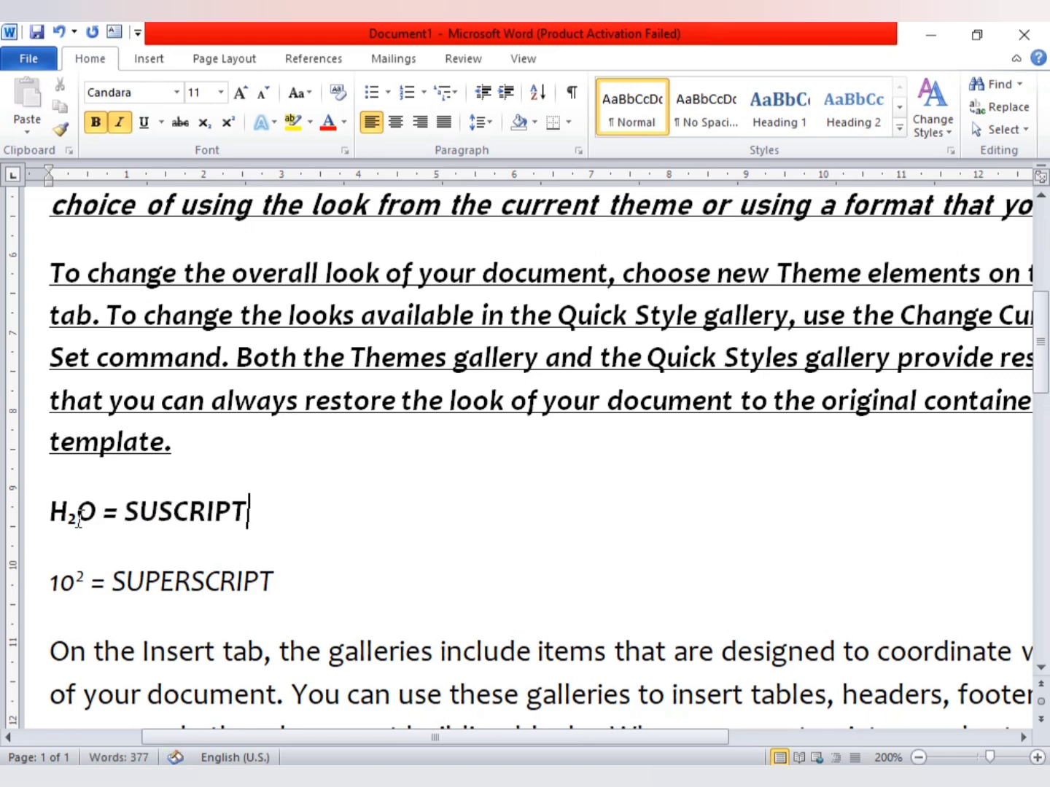
pyautogui.click(78, 519)
pyautogui.click(81, 576)
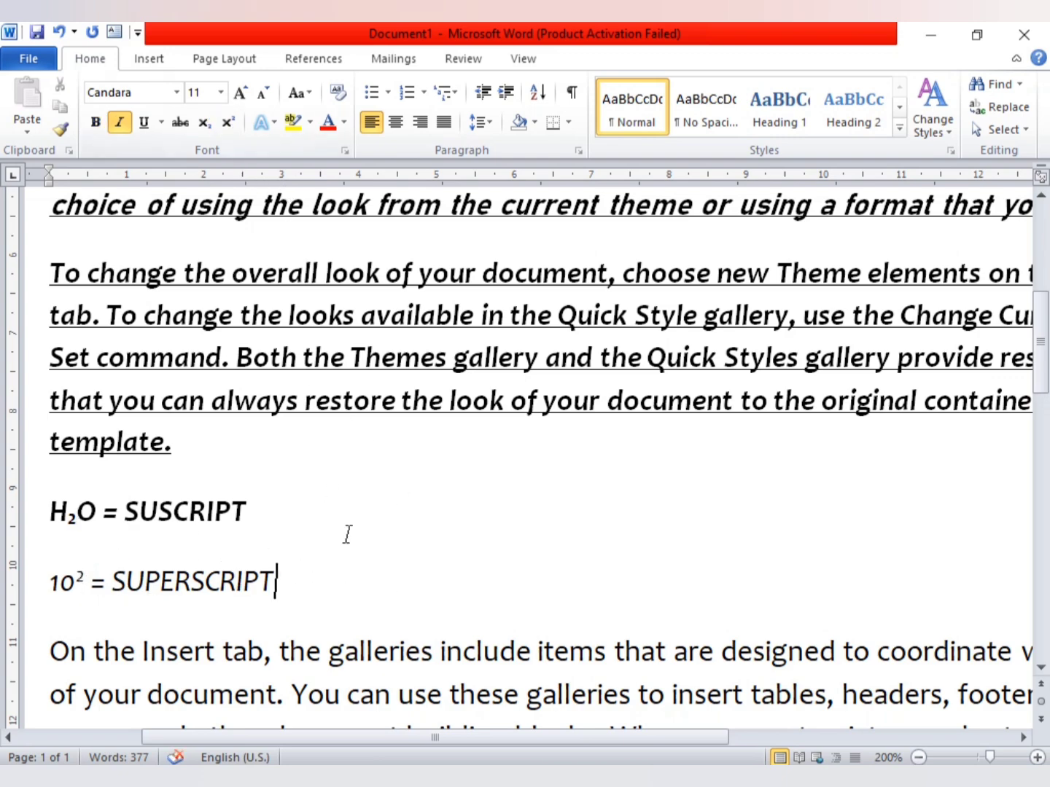
# - Select the 'On the Insert tab' paragraph and browse the font size list without changing it
pyautogui.scroll(5, 321, 505)
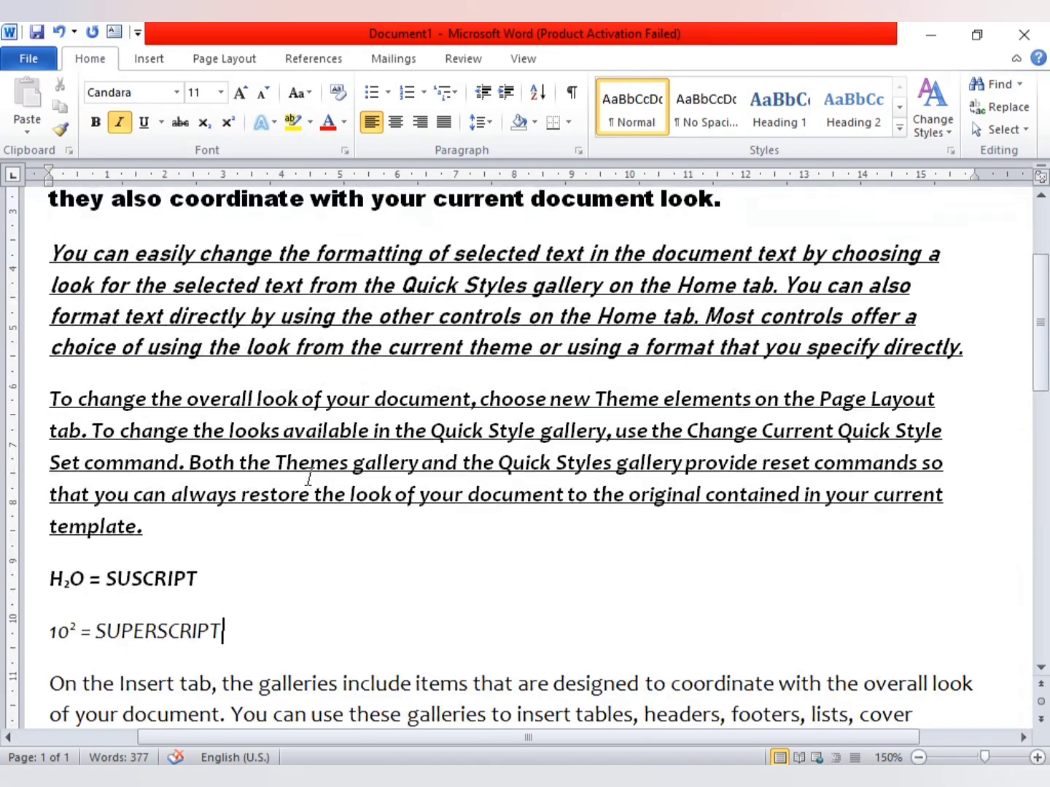
pyautogui.scroll(-3, 308, 478)
pyautogui.moveTo(56, 461); pyautogui.dragTo(580, 554)
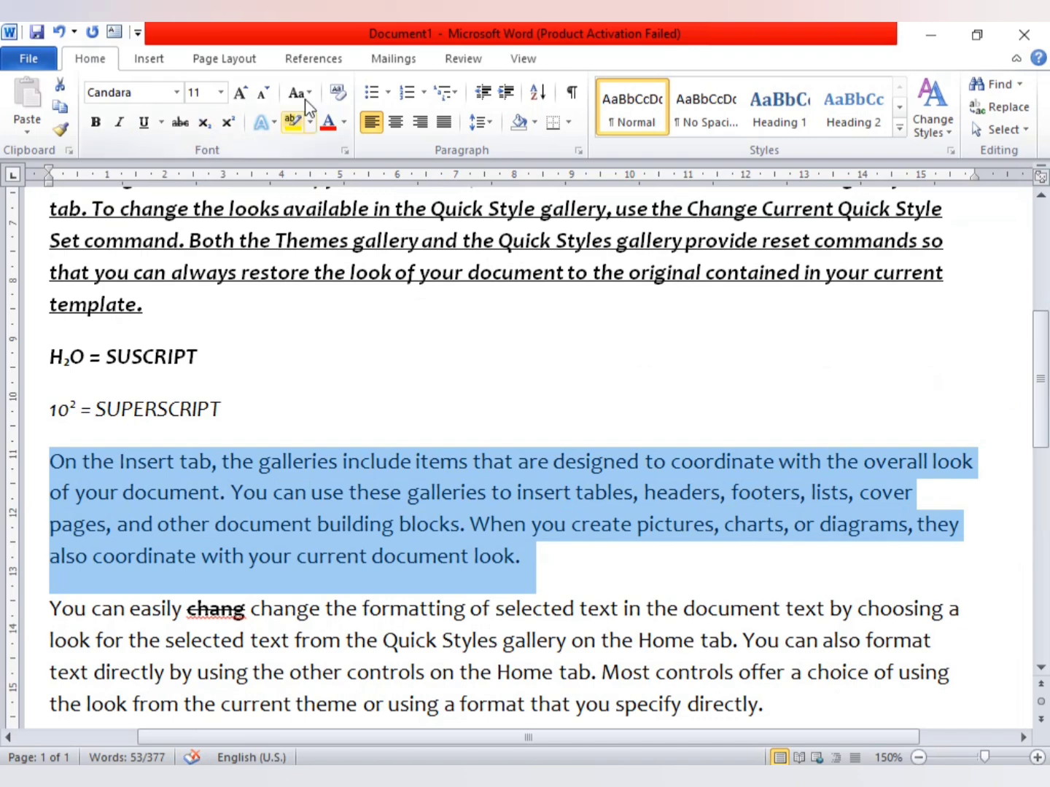
pyautogui.click(220, 92)
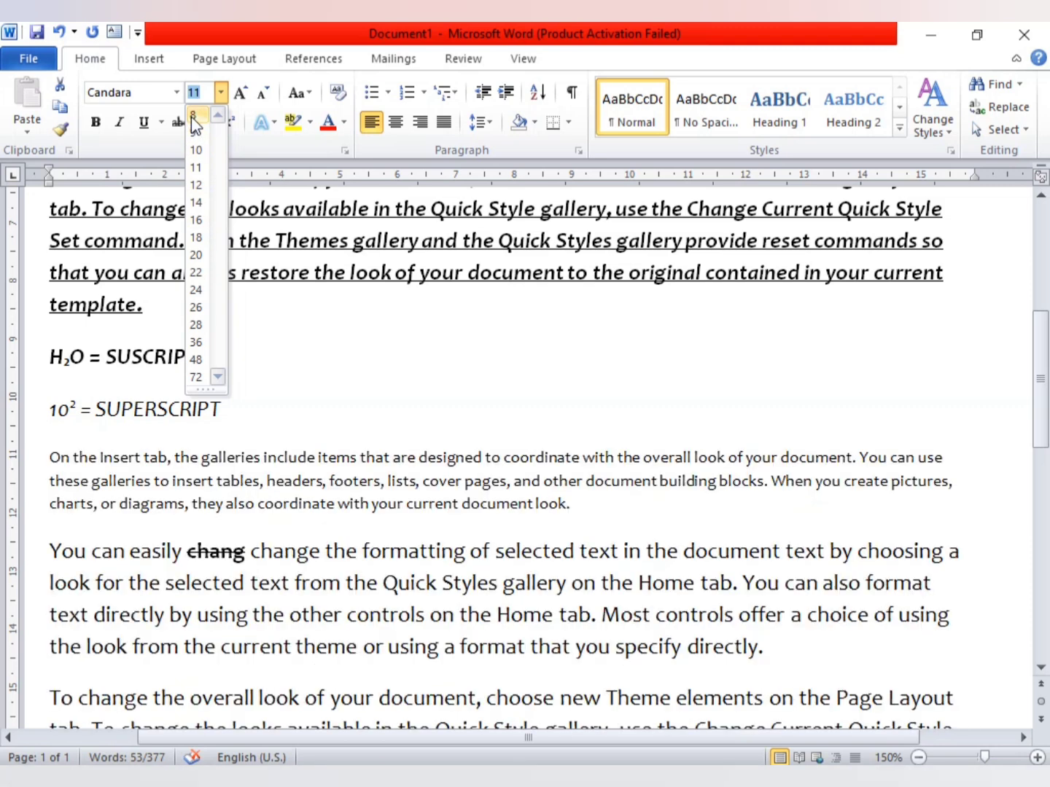
pyautogui.click(349, 325)
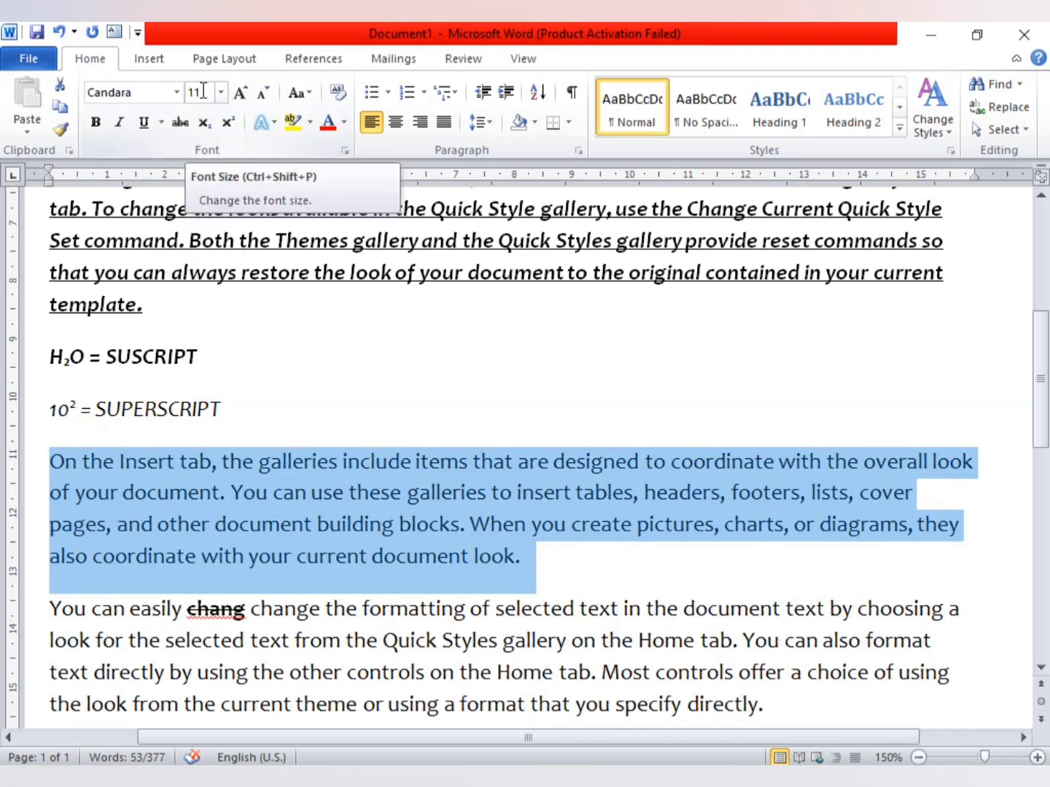
pyautogui.click(220, 94)
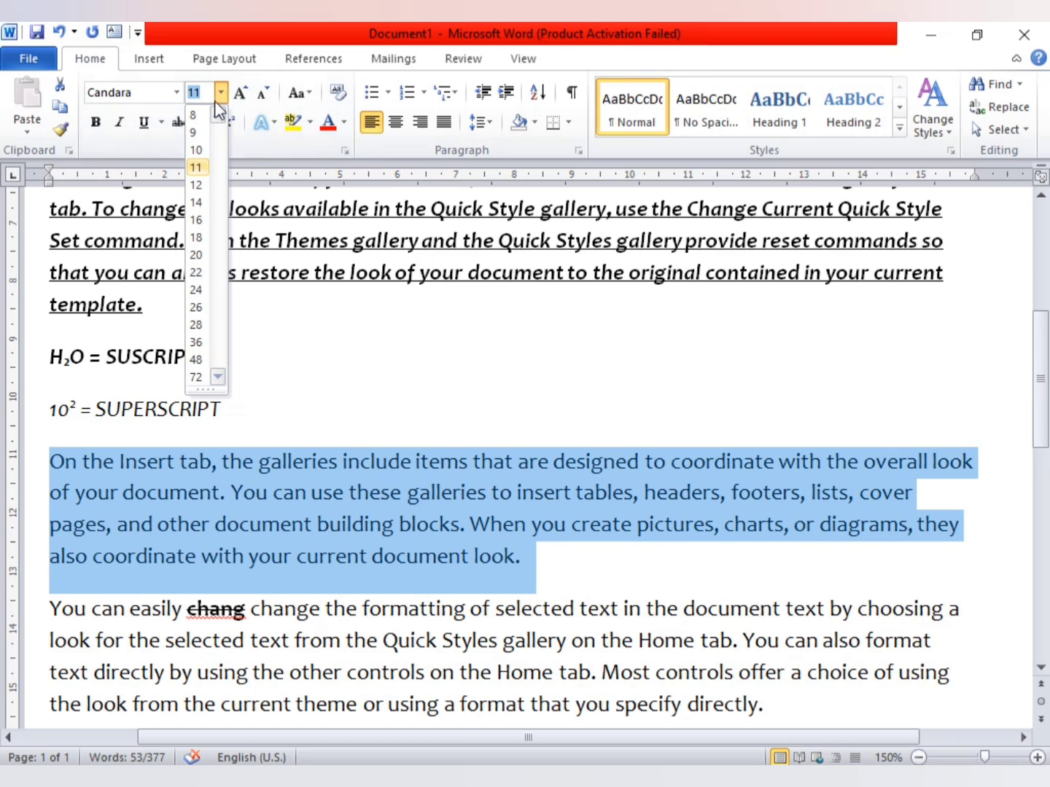
pyautogui.click(333, 325)
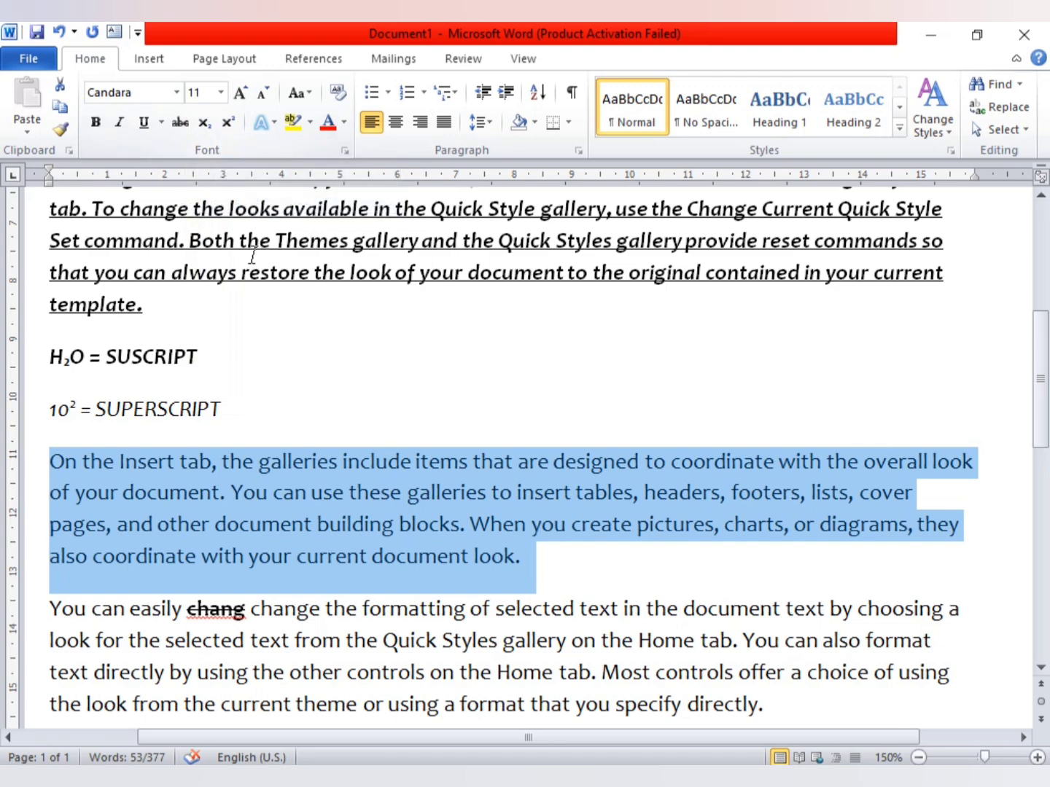
pyautogui.click(260, 305)
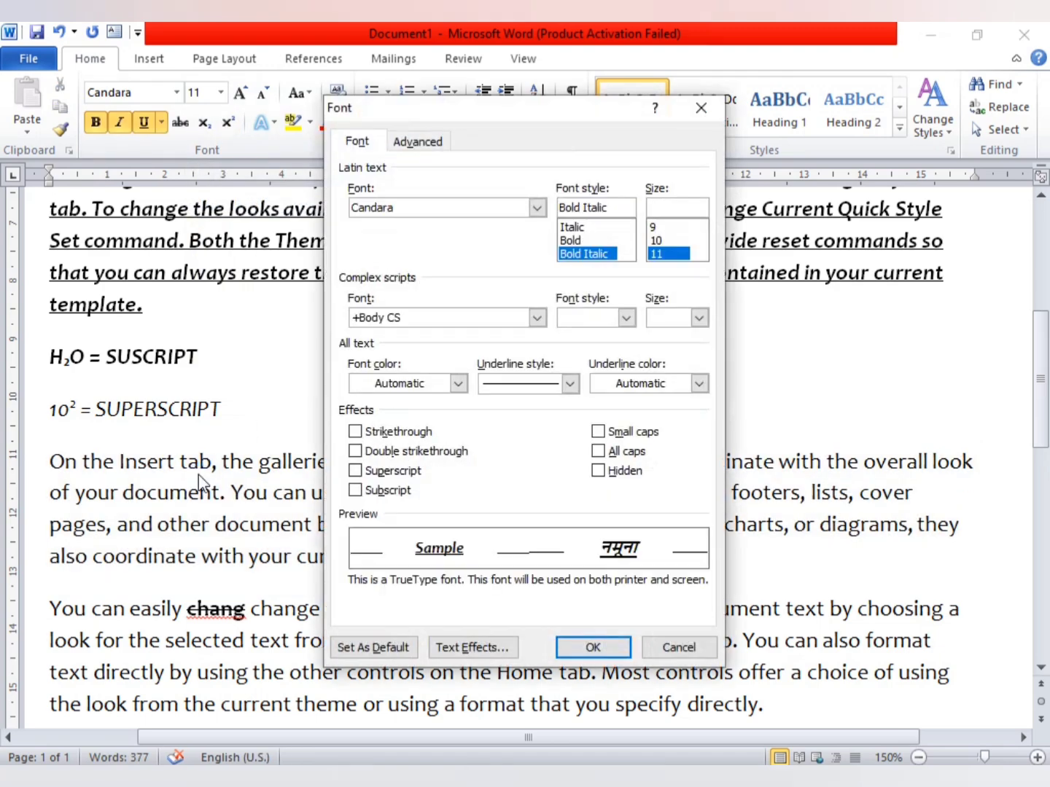
pyautogui.click(699, 108)
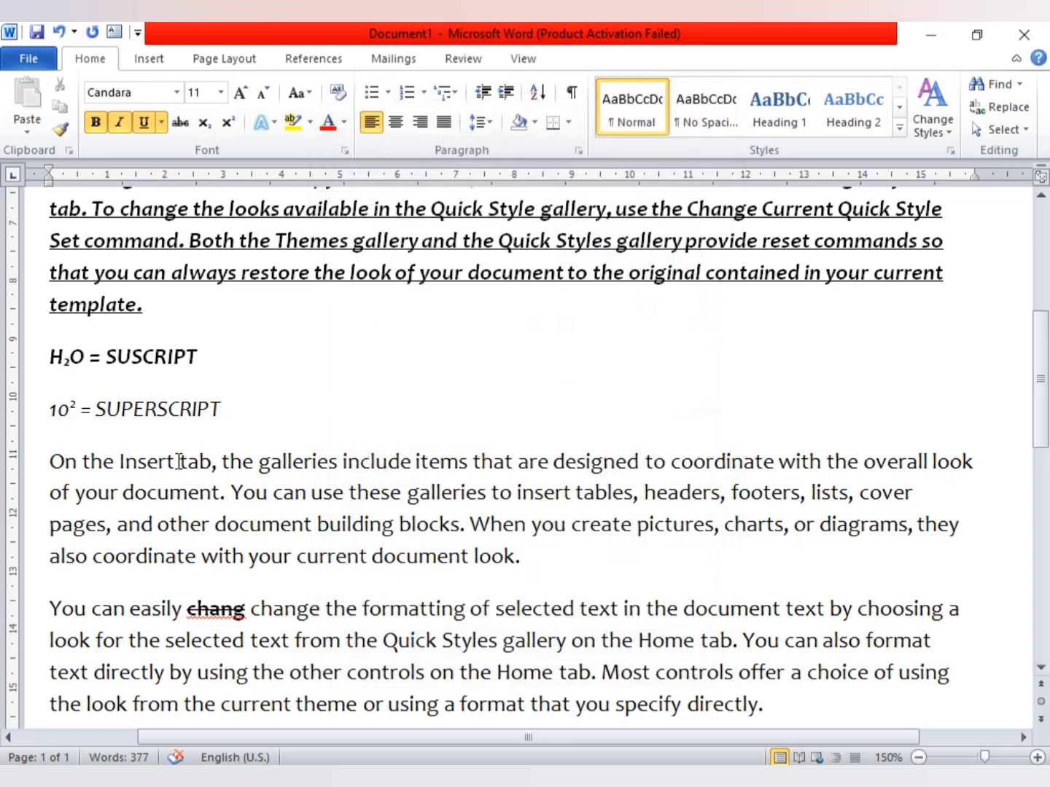
# - Try a 100 pt size on the 'On the Insert tab' paragraph, then undo it
pyautogui.moveTo(51, 461); pyautogui.dragTo(529, 555)
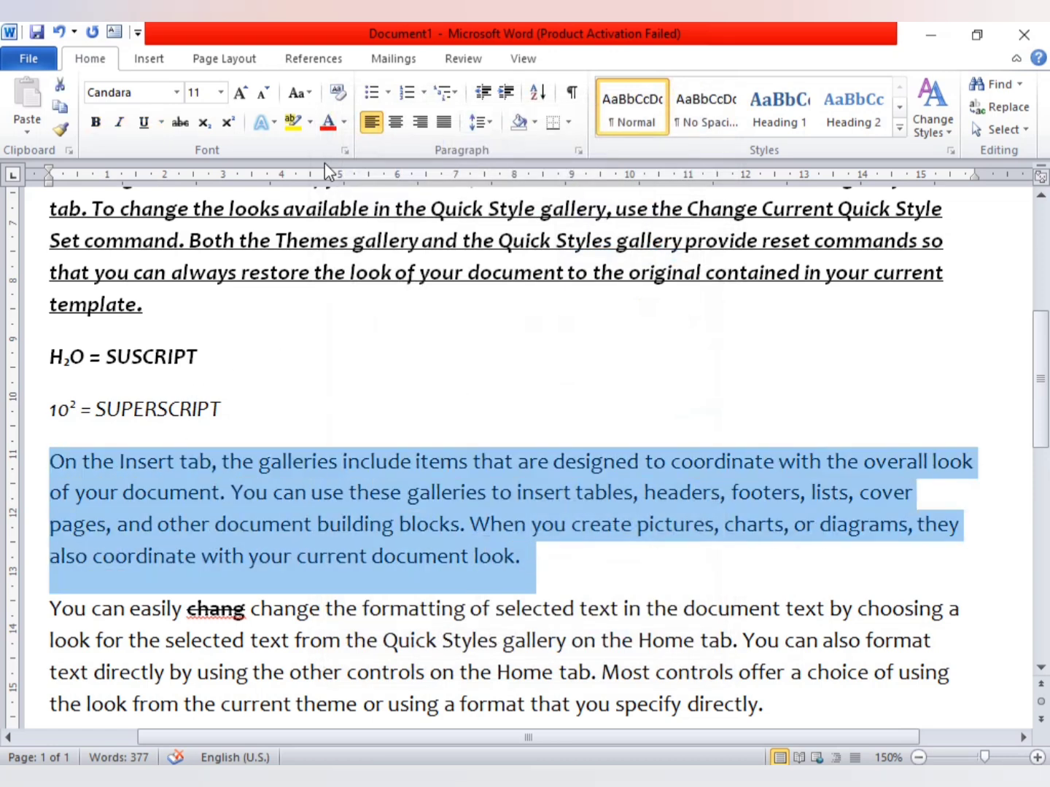
pyautogui.click(220, 92)
pyautogui.write('1')
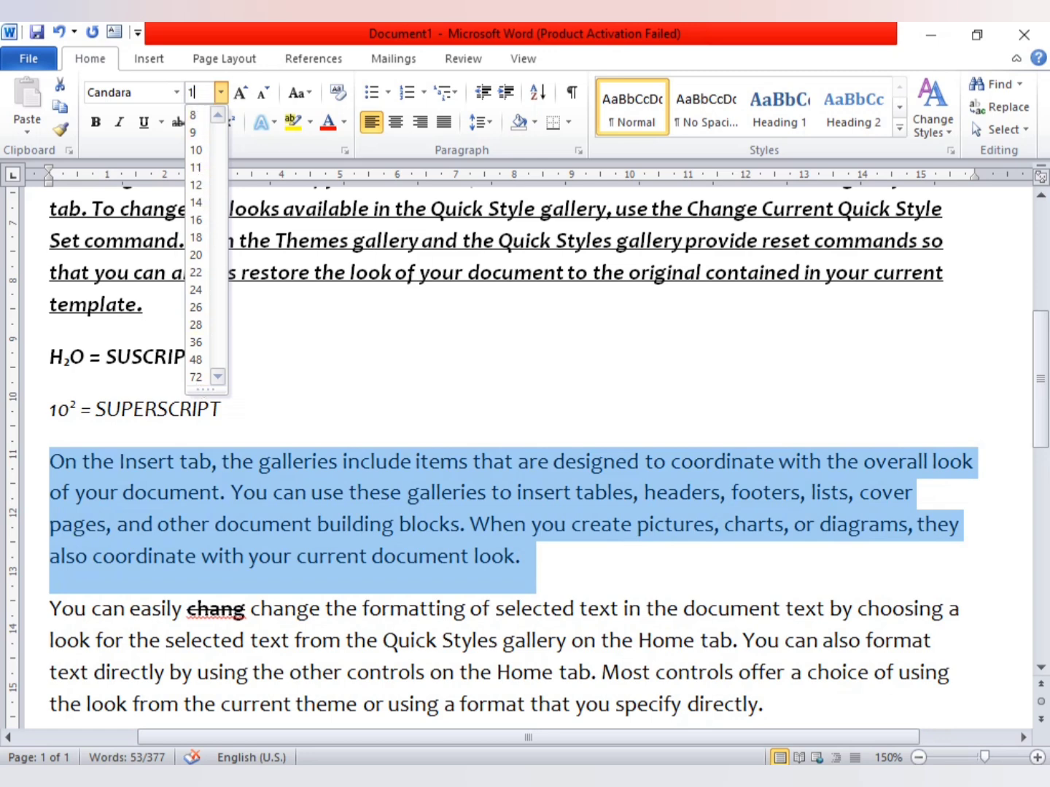
pyautogui.write('00')
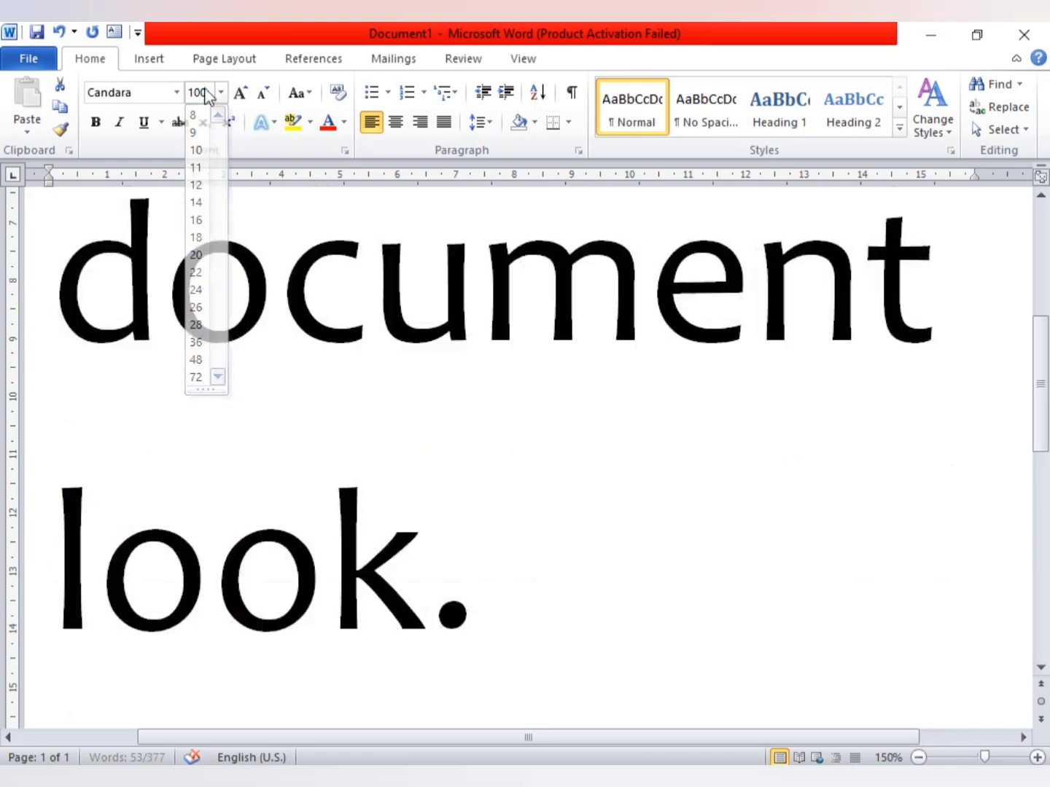
pyautogui.press('Return')
pyautogui.click(435, 456)
pyautogui.scroll(3, 439, 457)
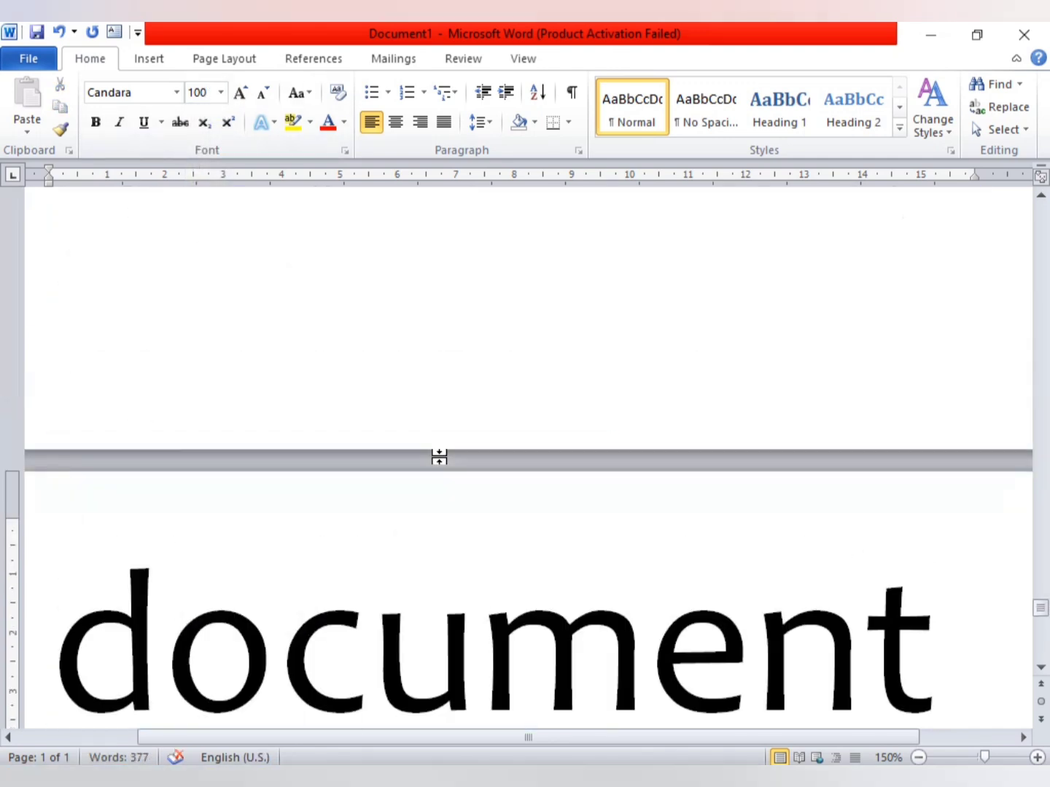
pyautogui.hotkey('ctrl', 'z')
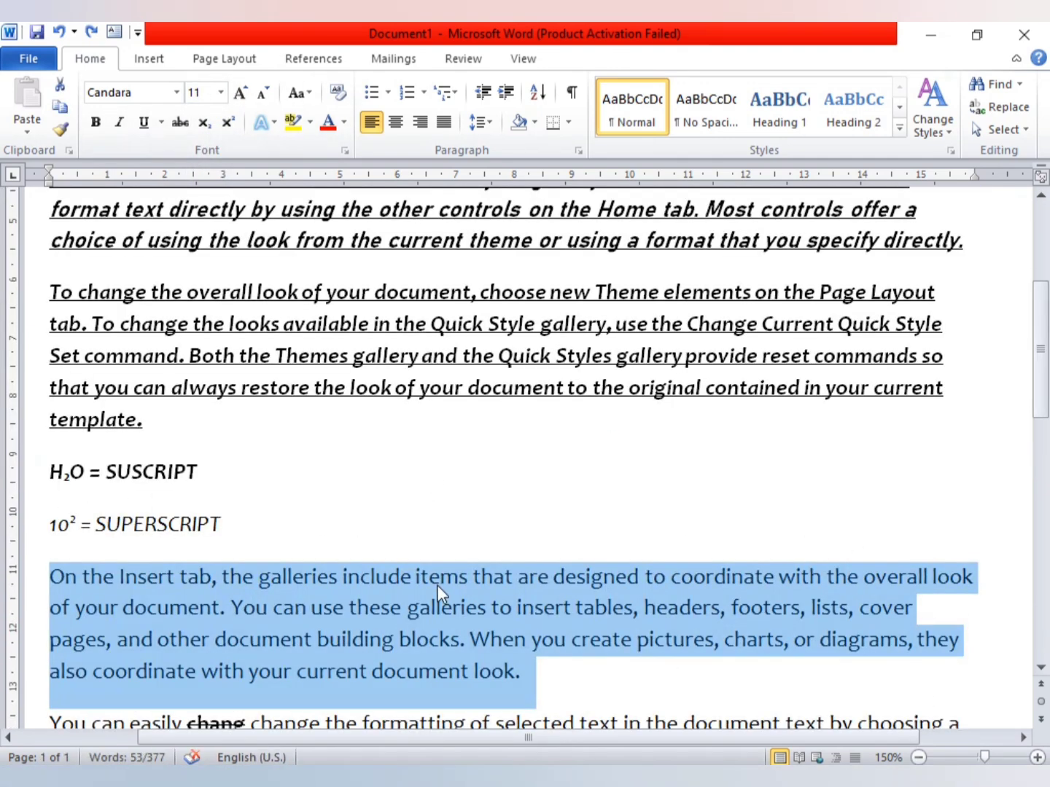
pyautogui.scroll(-3, 436, 585)
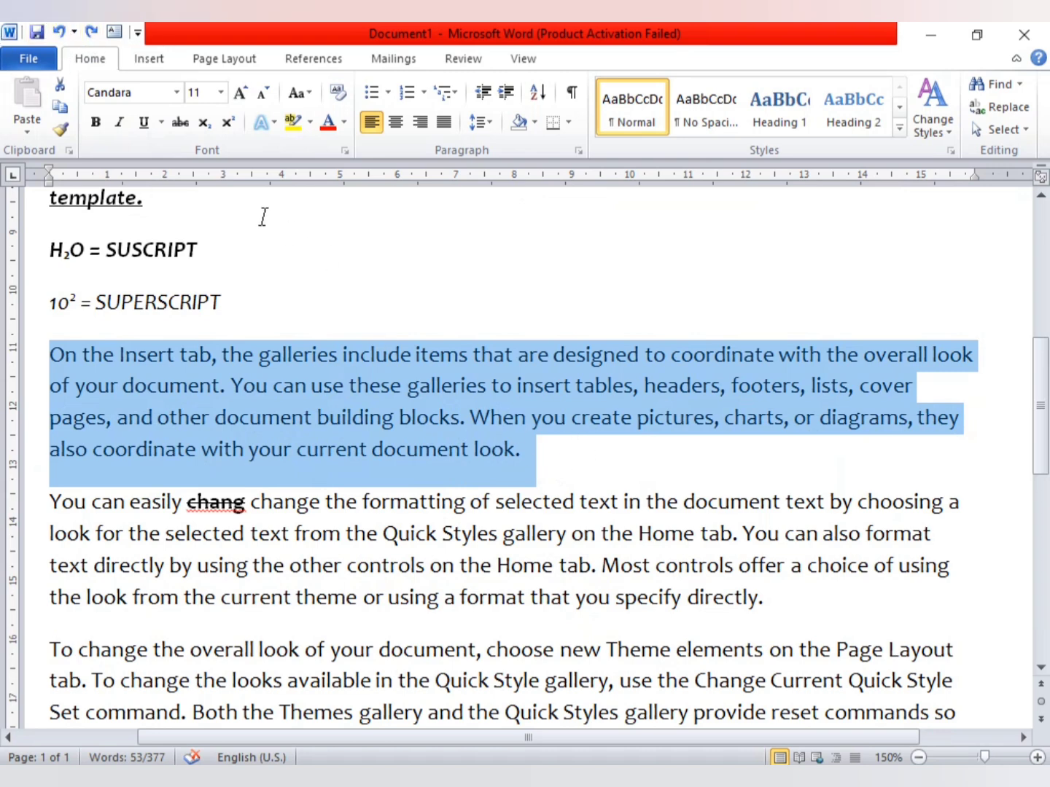
# - Grow and then shrink the paragraph's font until it is 12 pt
pyautogui.click(241, 92)
pyautogui.click(241, 93)
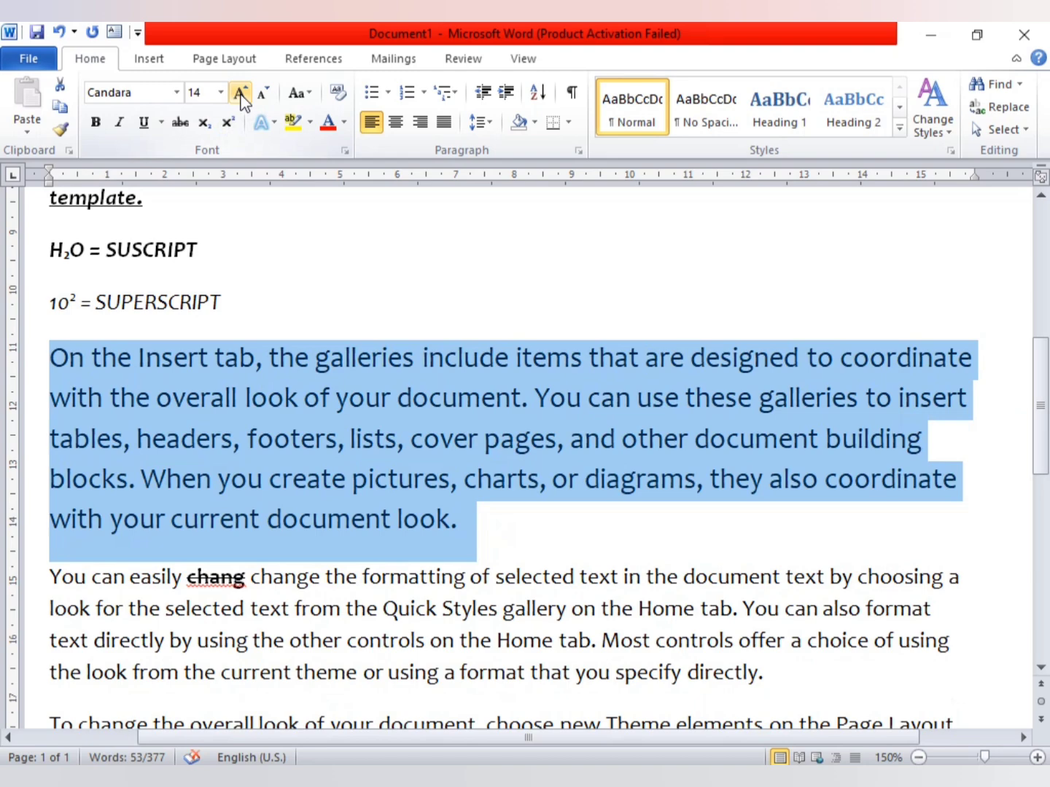
pyautogui.click(240, 93)
pyautogui.click(241, 93)
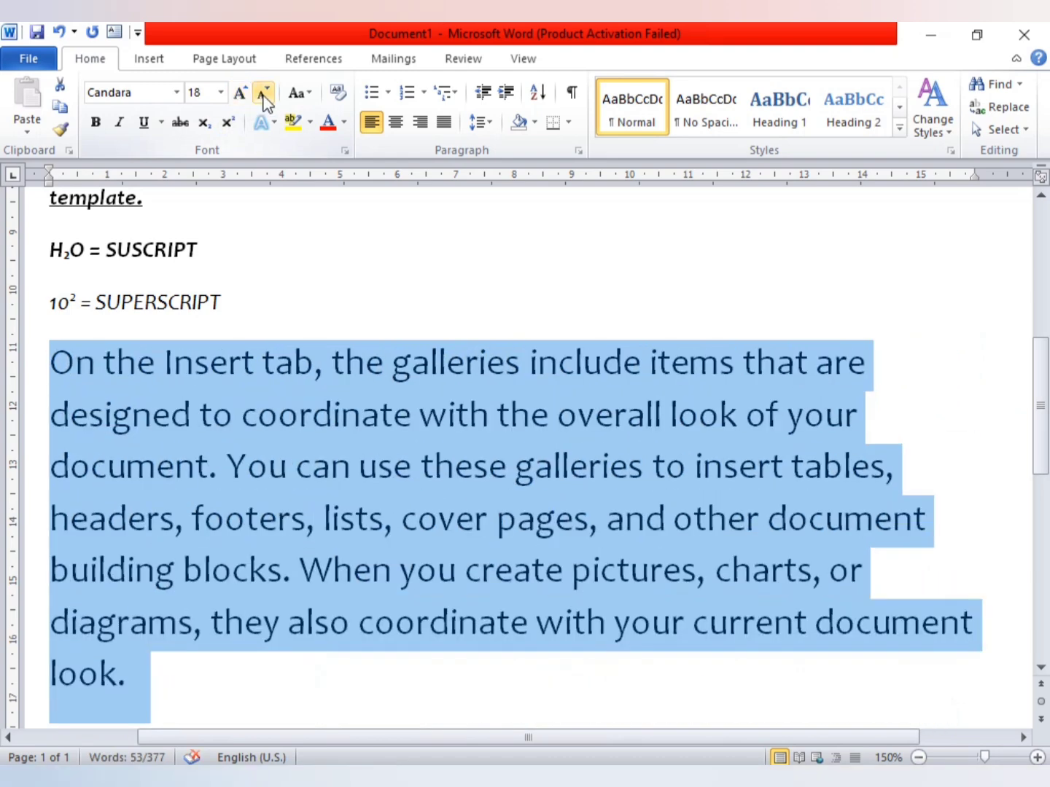
pyautogui.click(263, 96)
pyautogui.click(263, 95)
pyautogui.click(263, 95)
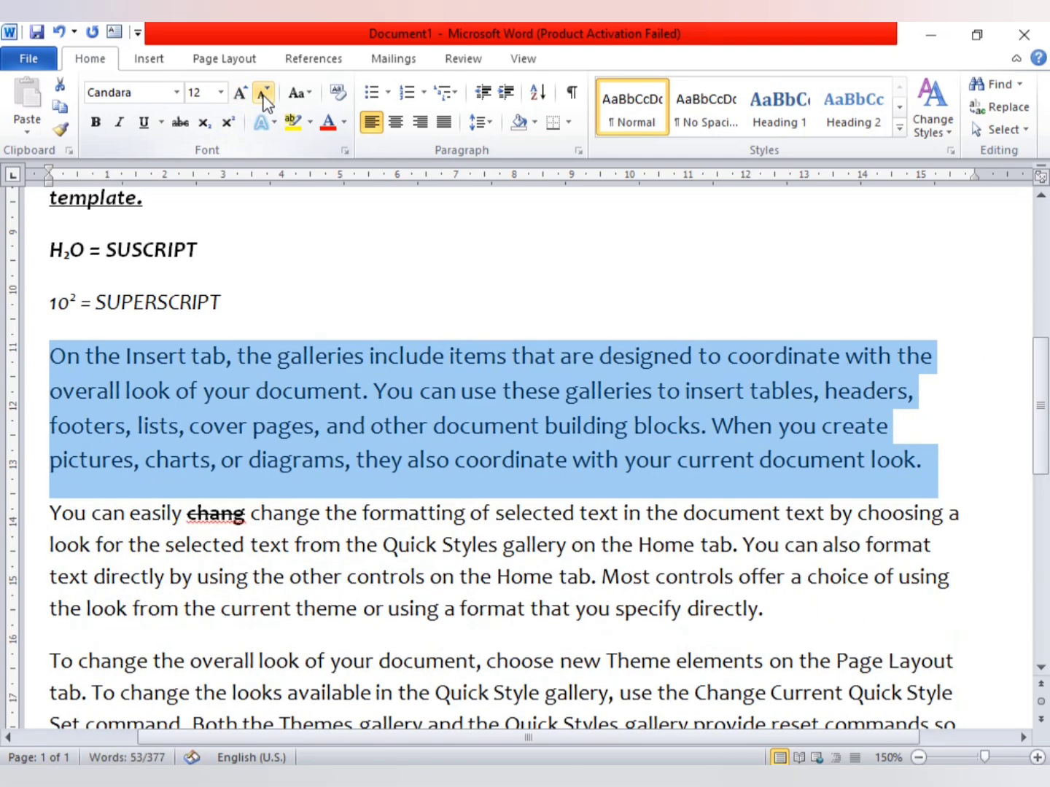
# - Highlight the selected 'On the Insert tab' paragraph in yellow
pyautogui.click(309, 123)
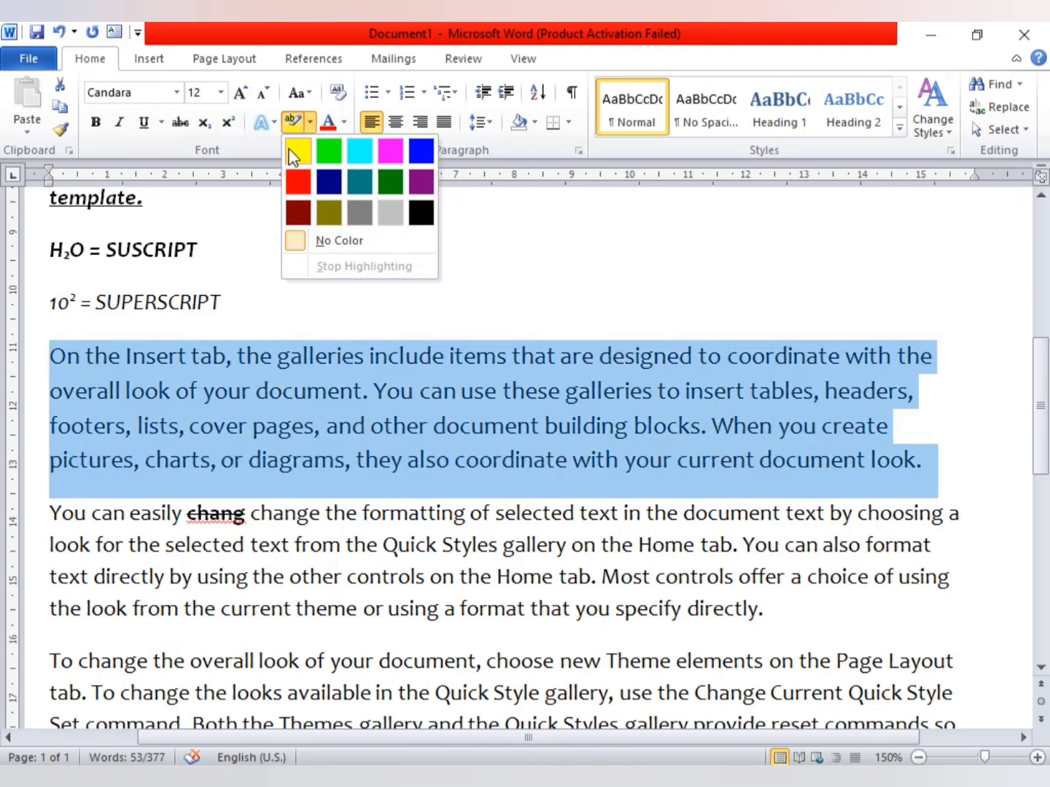
pyautogui.click(296, 152)
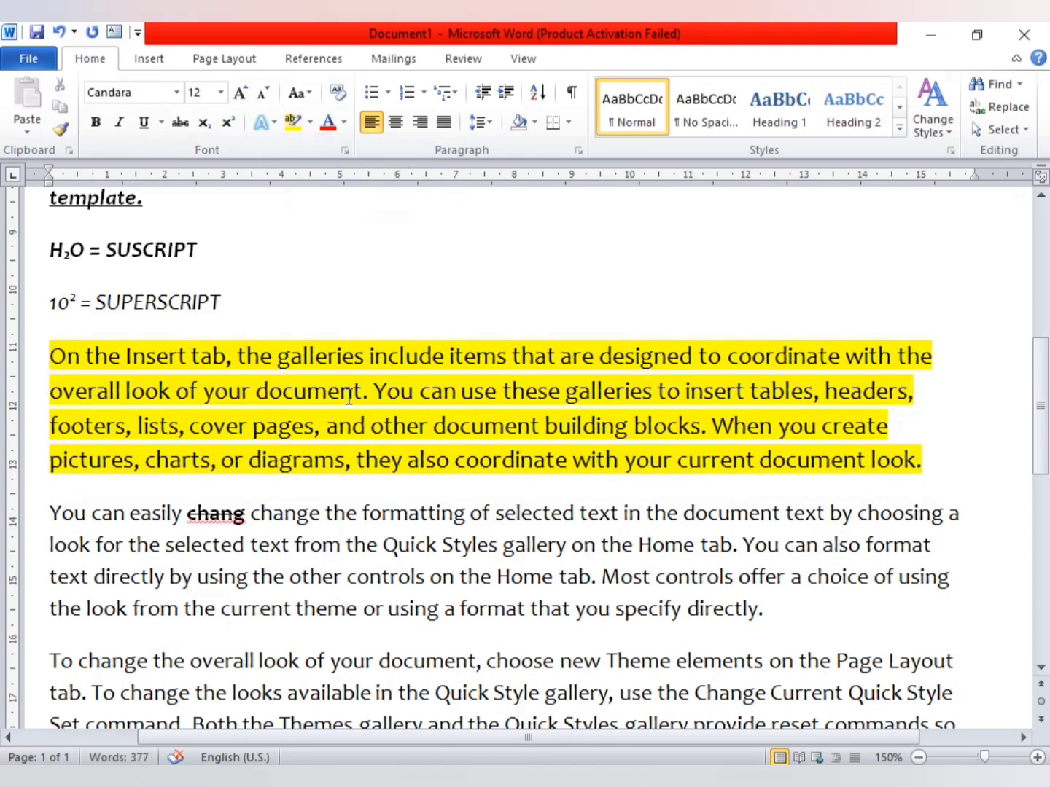
pyautogui.click(309, 124)
pyautogui.click(320, 155)
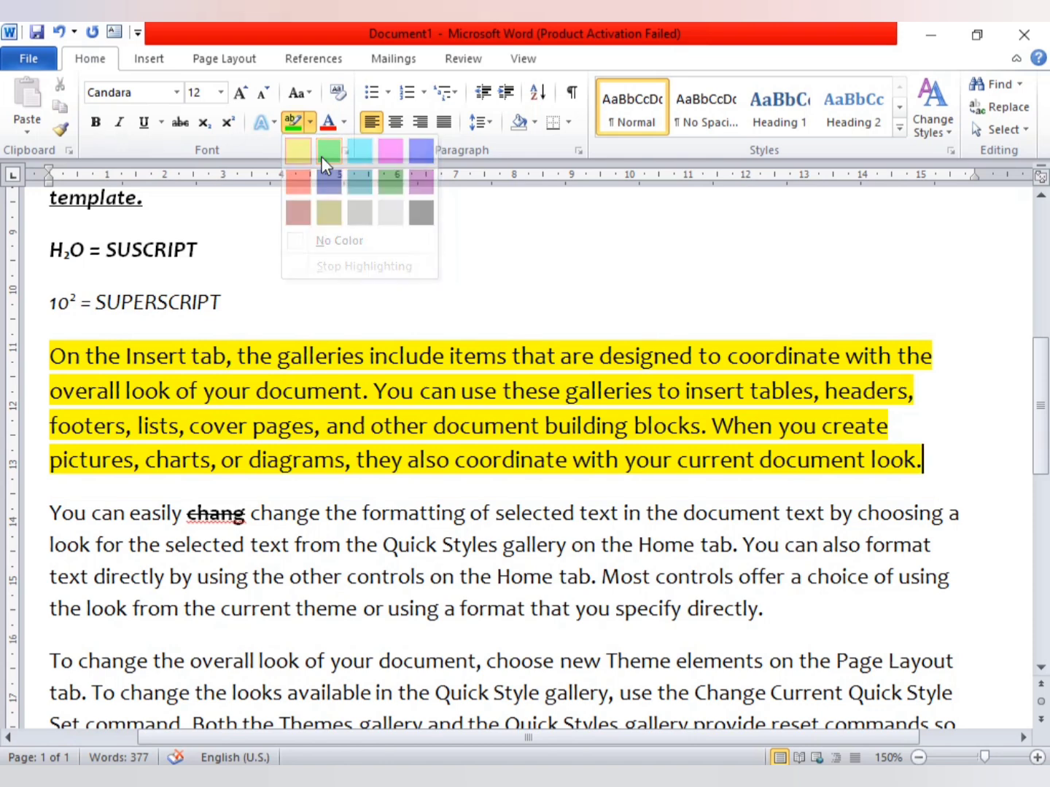
# - Highlight 'You can easily chang change' in blue with the highlighter pen
pyautogui.click(311, 122)
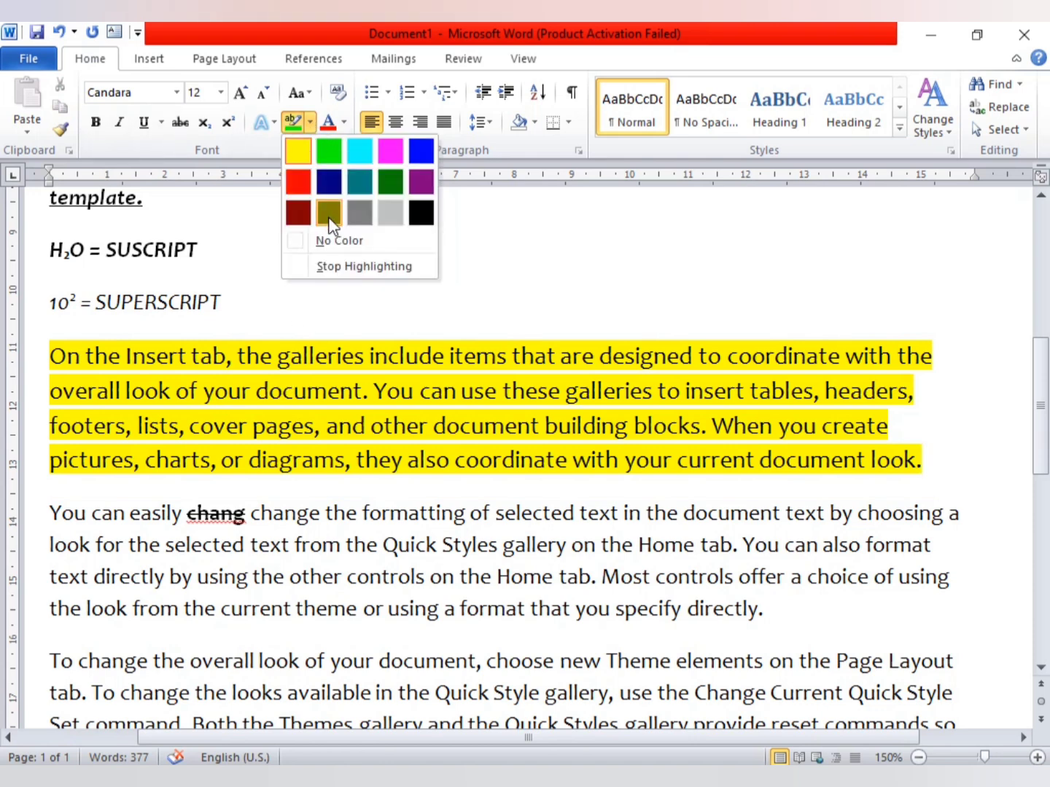
pyautogui.click(421, 150)
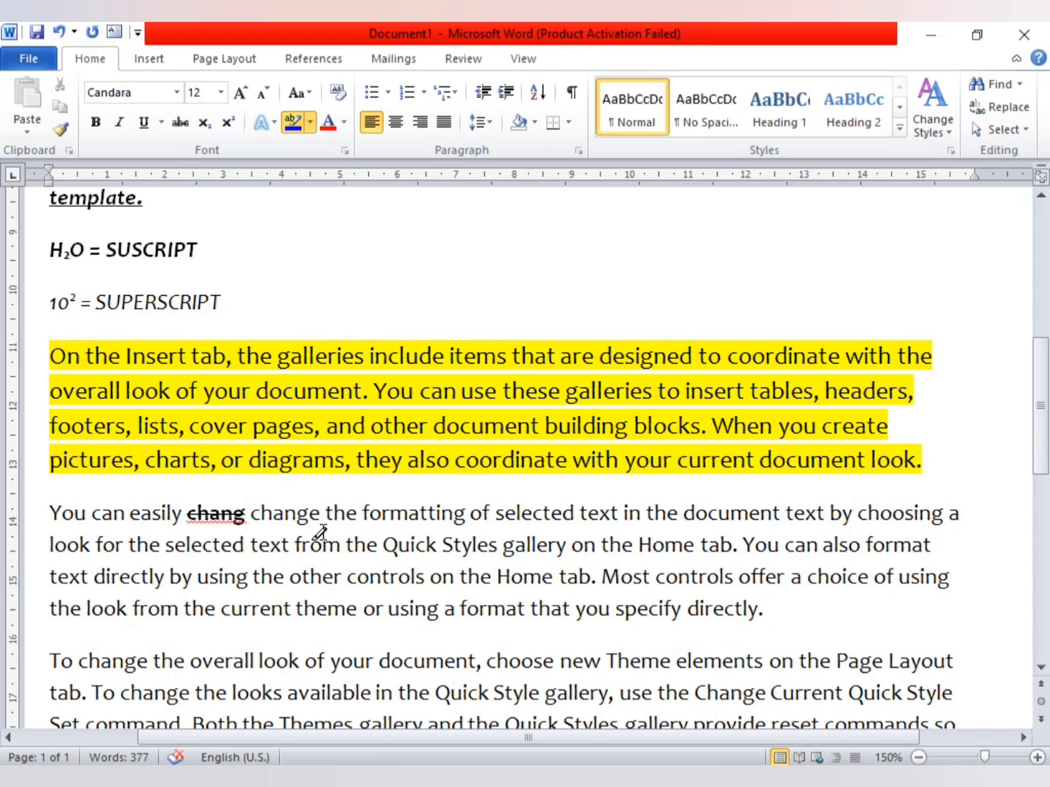
pyautogui.moveTo(50, 513); pyautogui.dragTo(278, 520)
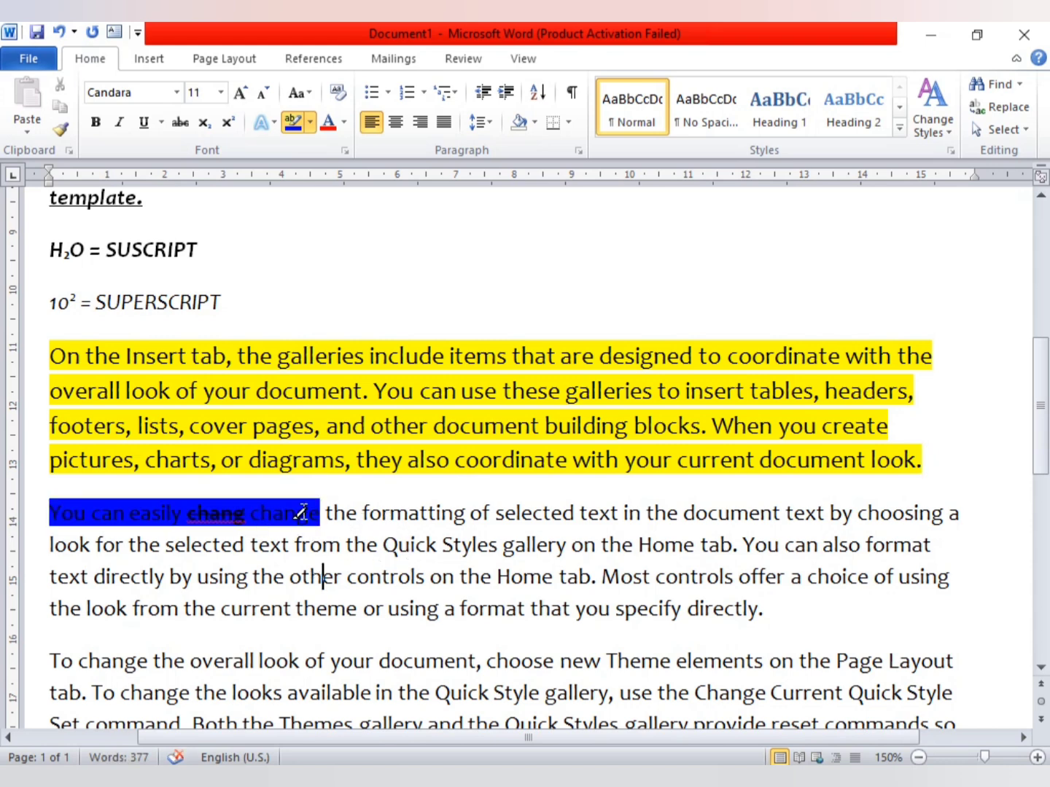
# - Highlight 'overall', part of 'elements', 'Both the Themes' and 'original' in yellow
pyautogui.click(311, 123)
pyautogui.click(302, 153)
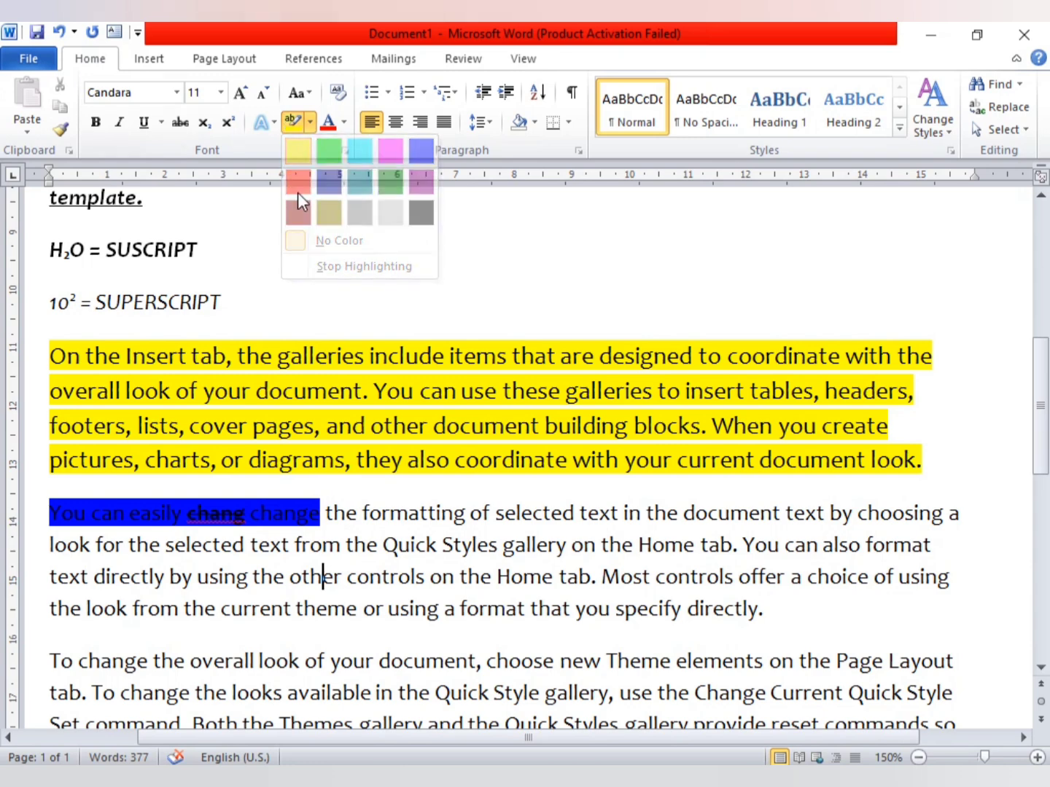
pyautogui.scroll(-3, 313, 452)
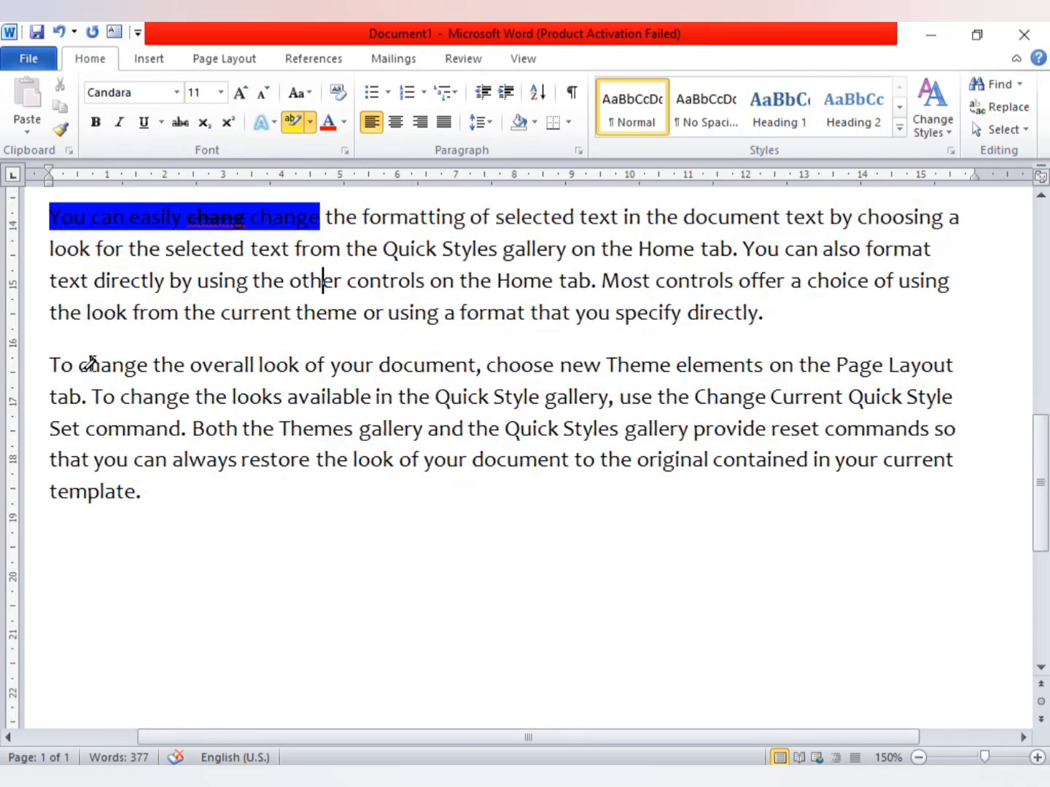
pyautogui.moveTo(200, 365); pyautogui.dragTo(255, 365)
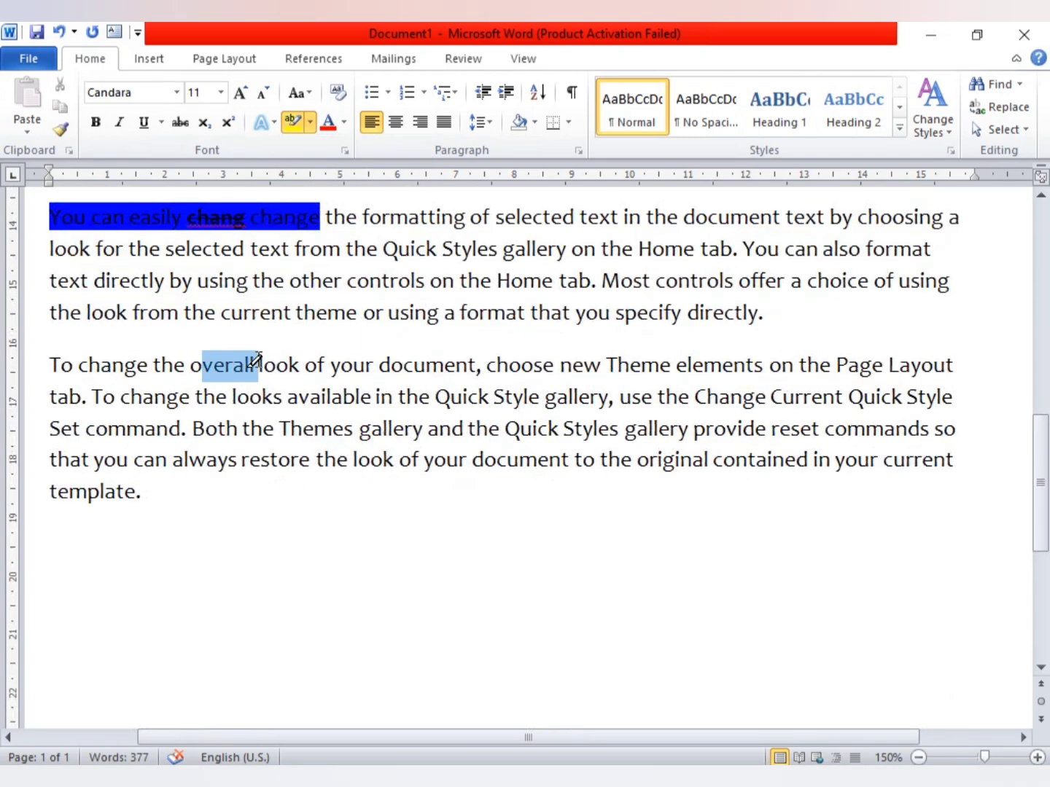
pyautogui.moveTo(691, 364); pyautogui.dragTo(757, 364)
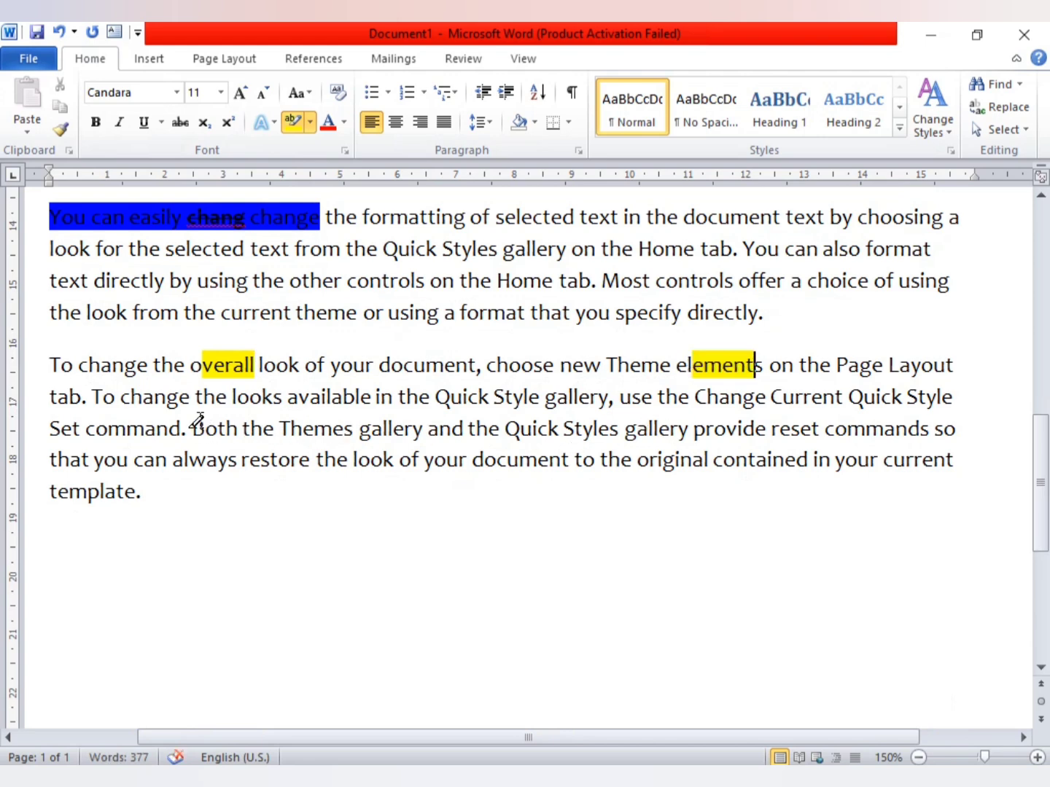
pyautogui.moveTo(194, 429); pyautogui.dragTo(331, 437)
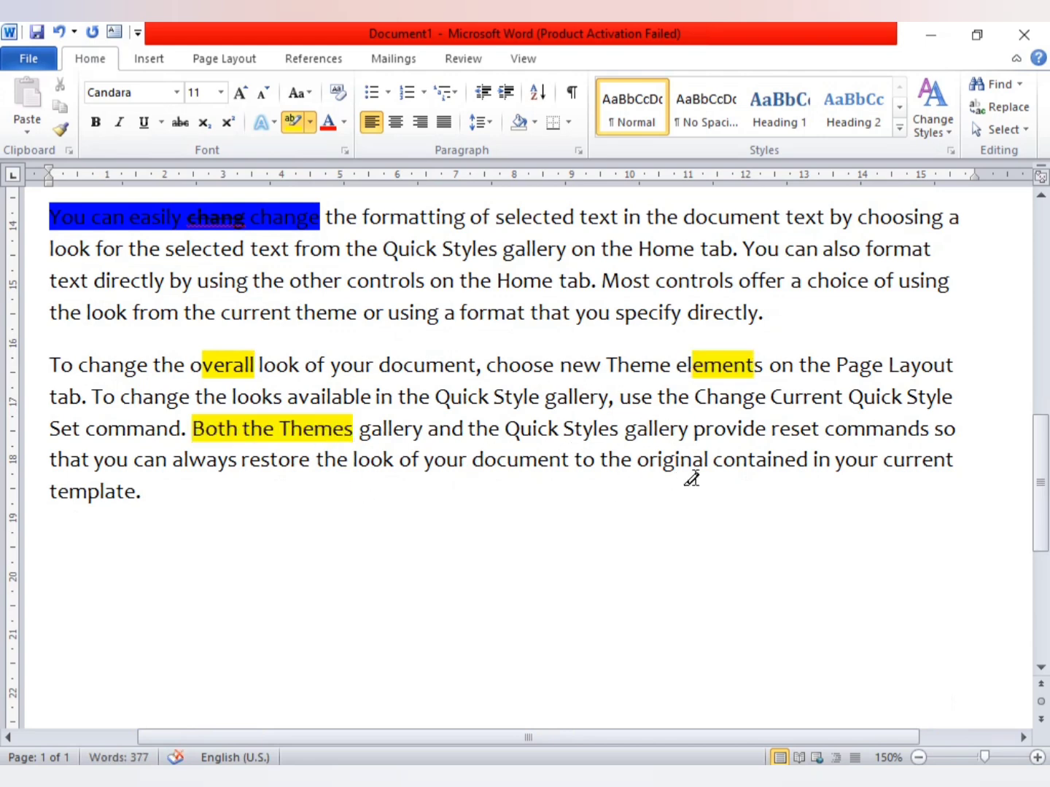
pyautogui.moveTo(661, 459); pyautogui.dragTo(722, 460)
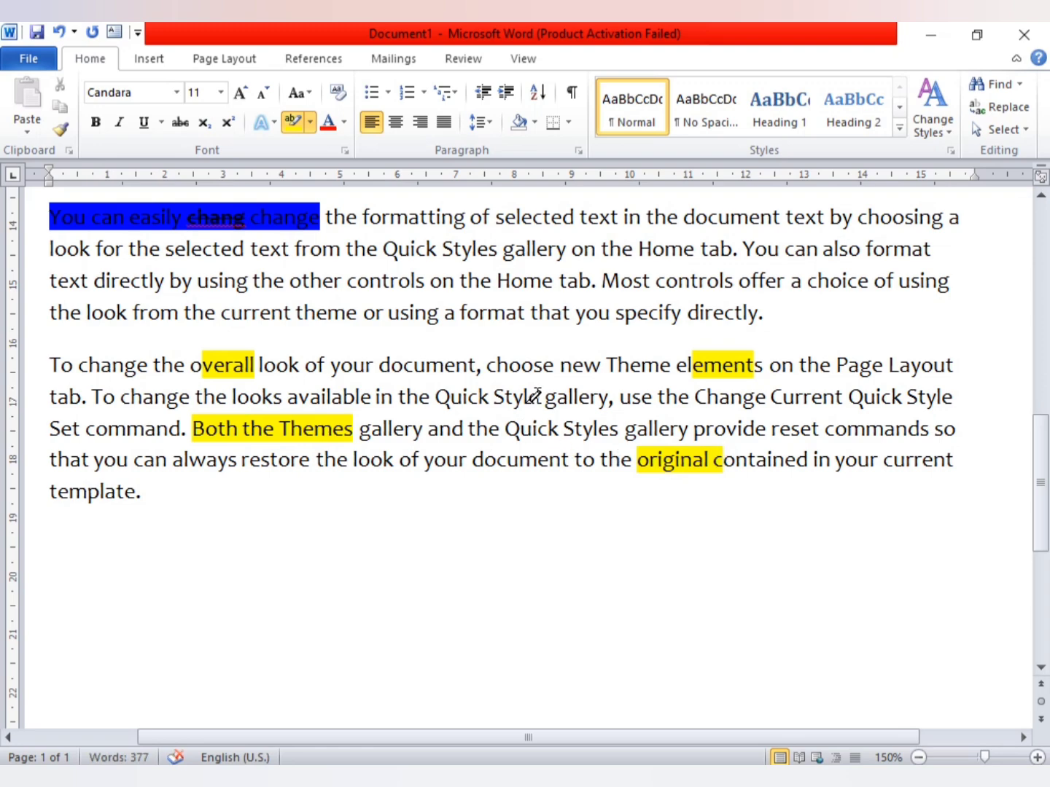
pyautogui.scroll(3, 583, 423)
pyautogui.scroll(-2, 572, 423)
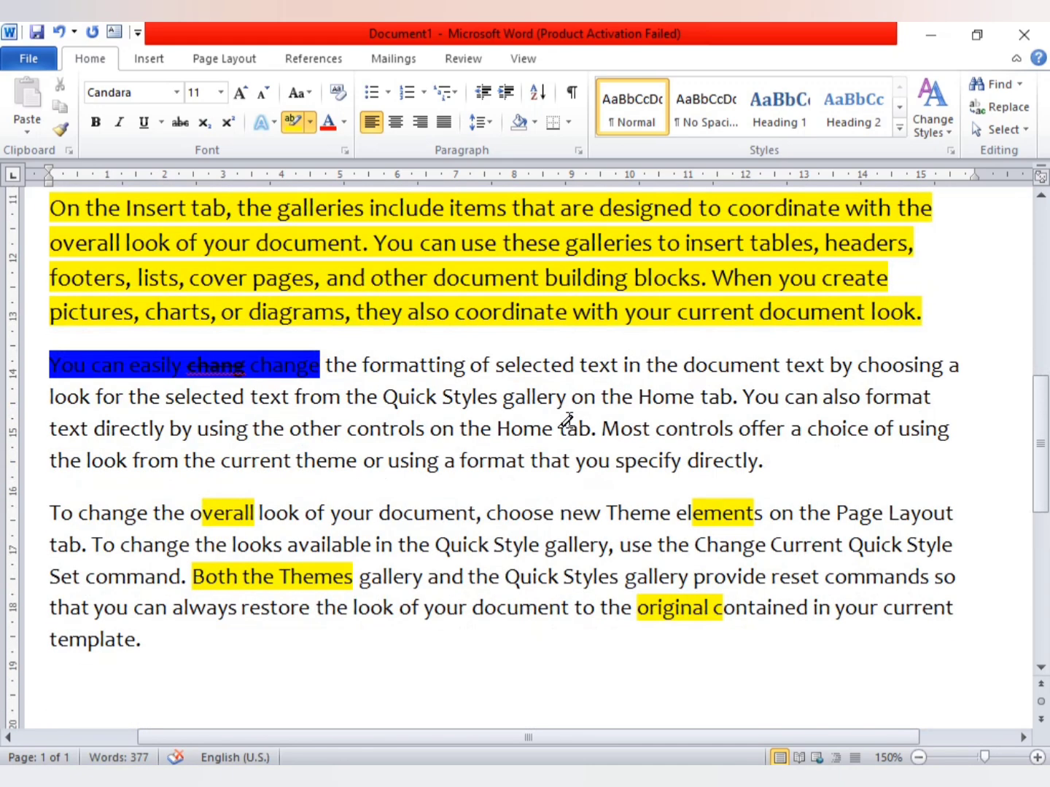
# - Erase the highlight from the blue words, 'elements', and the first paragraph after 'footers, lists,'
pyautogui.click(345, 122)
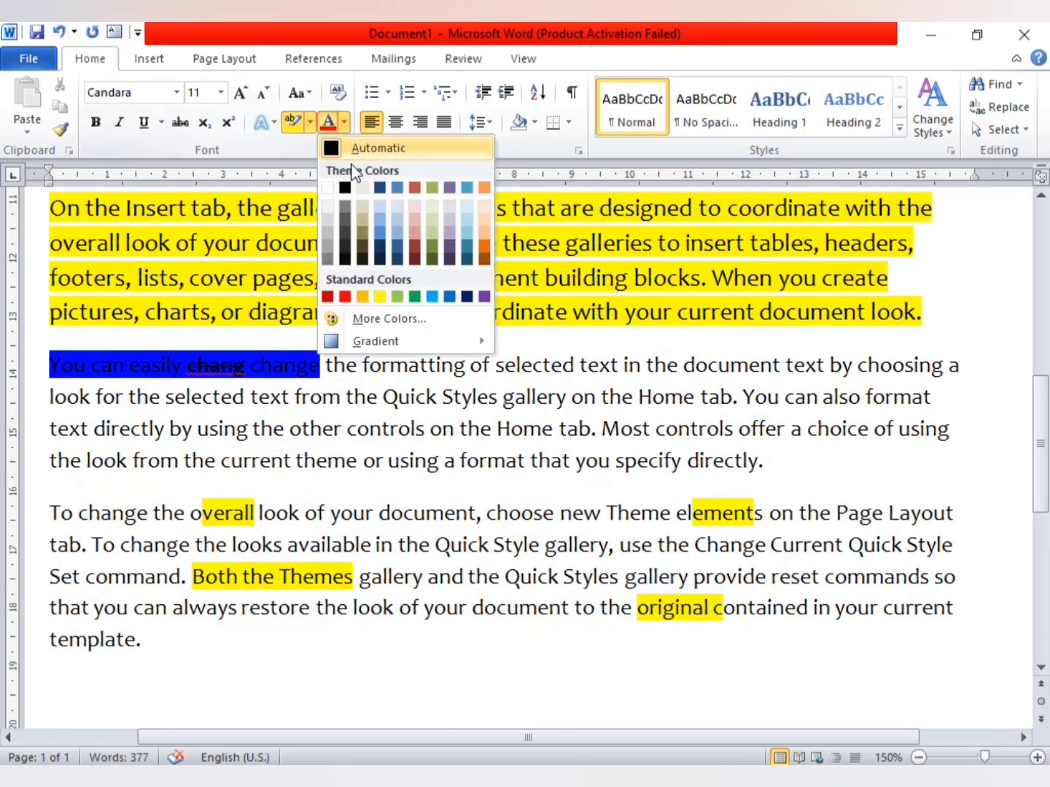
pyautogui.click(307, 126)
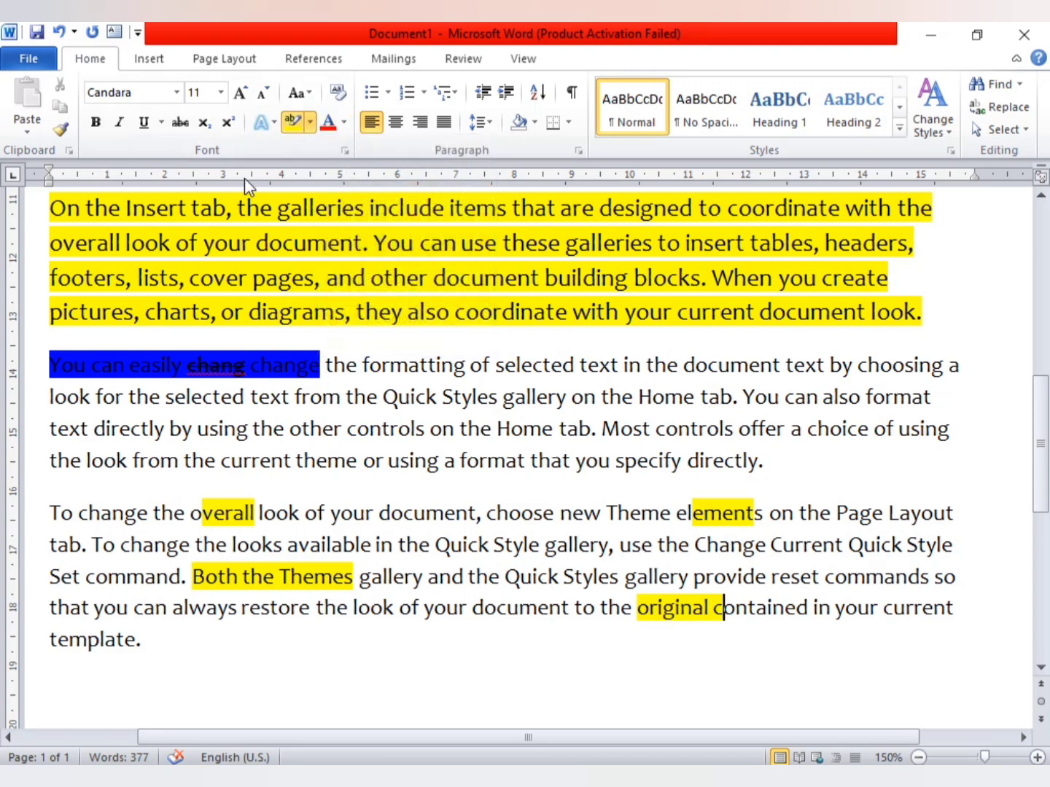
pyautogui.click(311, 123)
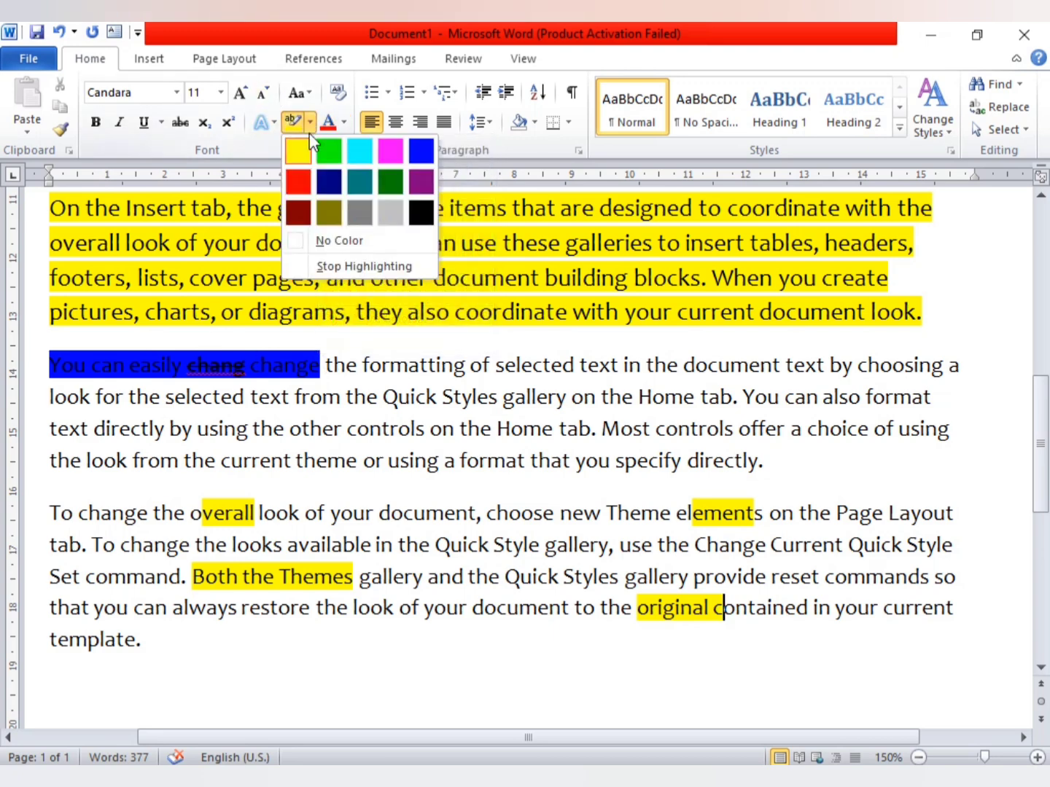
pyautogui.click(325, 240)
pyautogui.moveTo(53, 347); pyautogui.dragTo(321, 363)
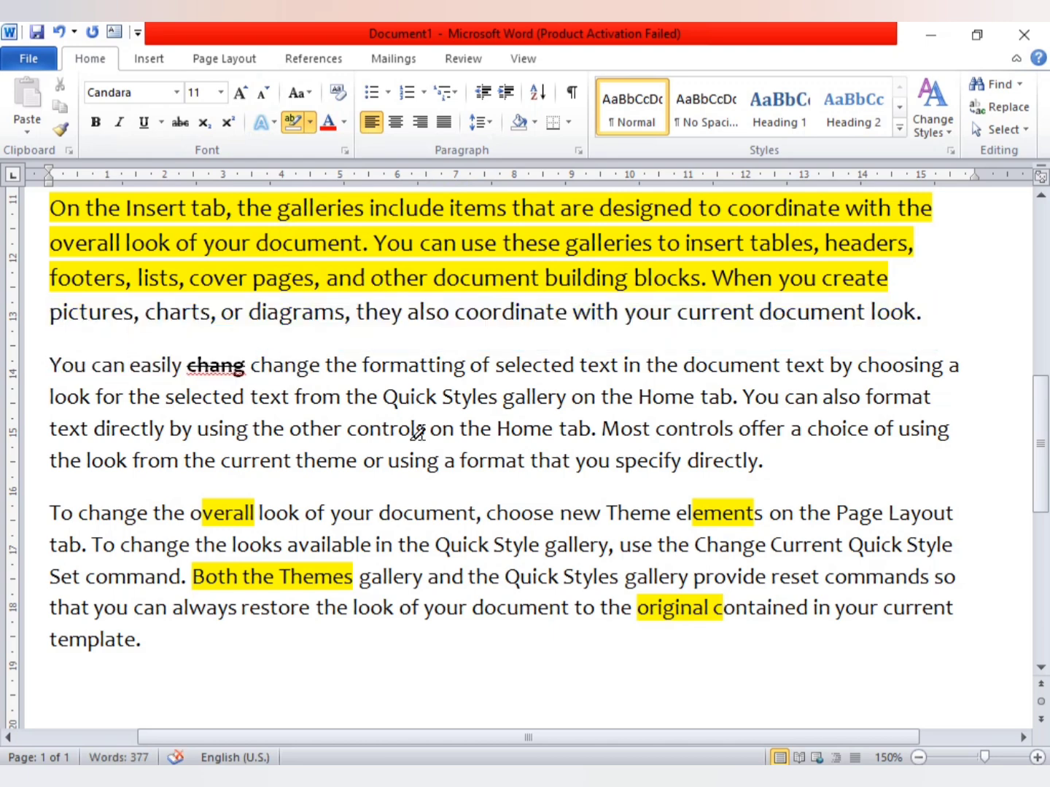
pyautogui.moveTo(689, 510); pyautogui.dragTo(795, 513)
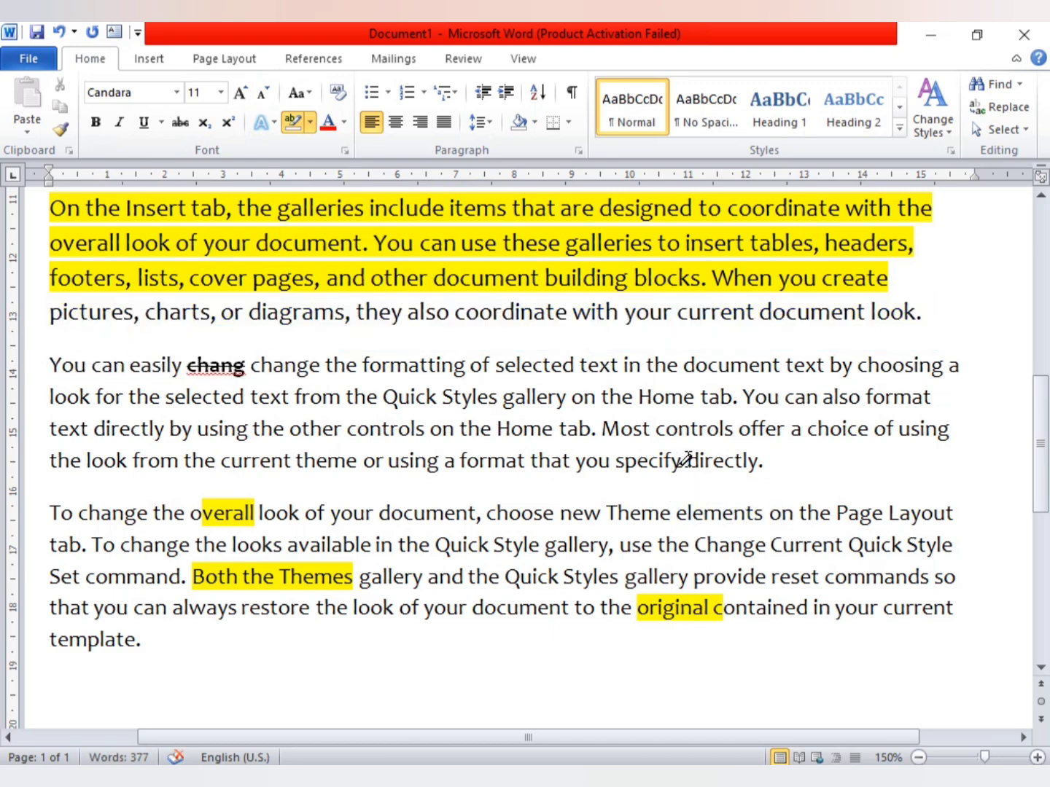
pyautogui.moveTo(218, 277); pyautogui.dragTo(561, 310)
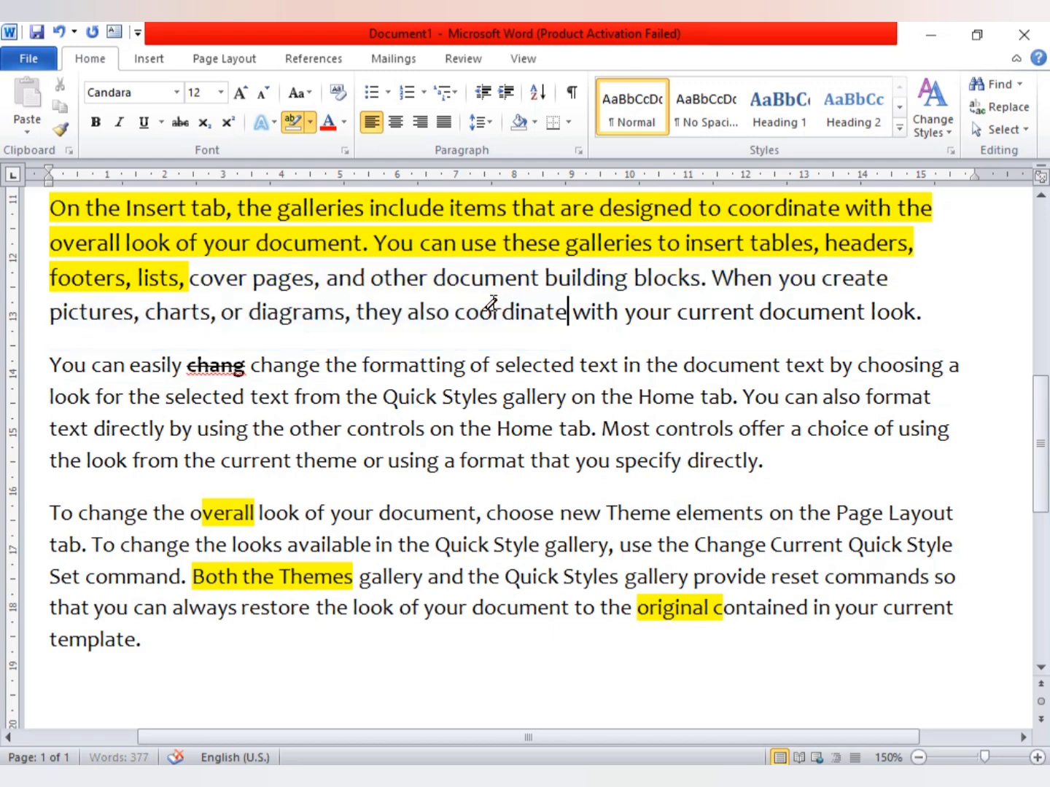
# - Turn the highlighter pen off
pyautogui.click(311, 121)
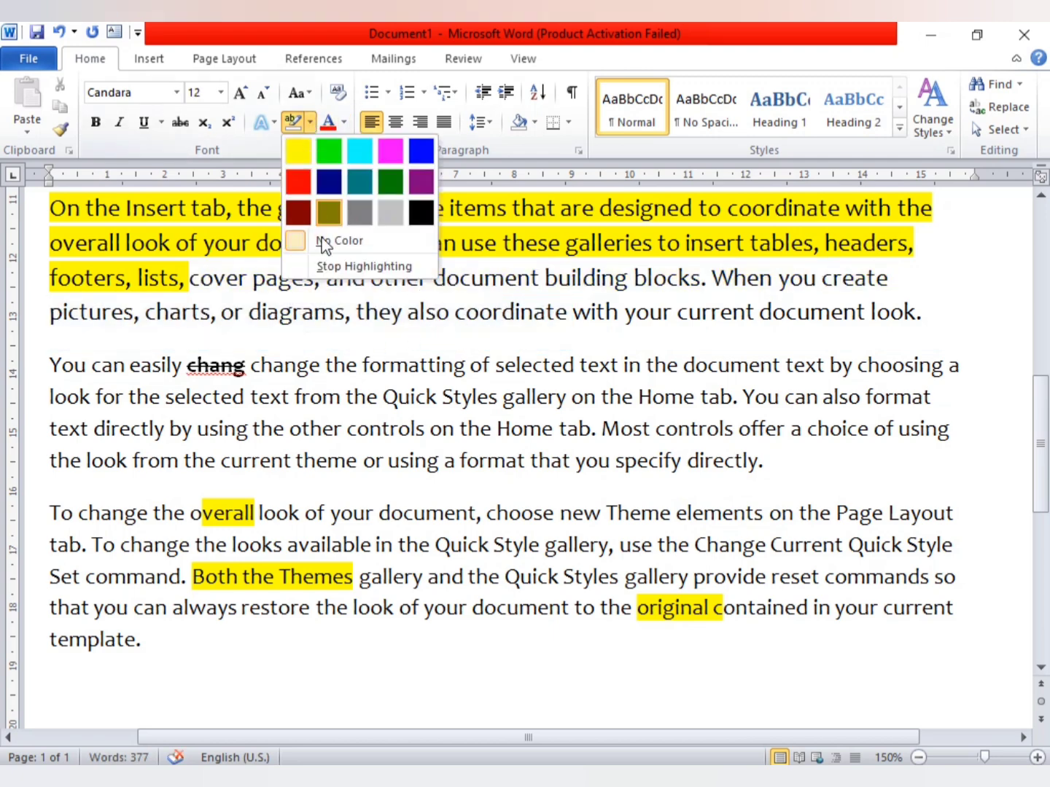
pyautogui.click(325, 240)
pyautogui.click(343, 122)
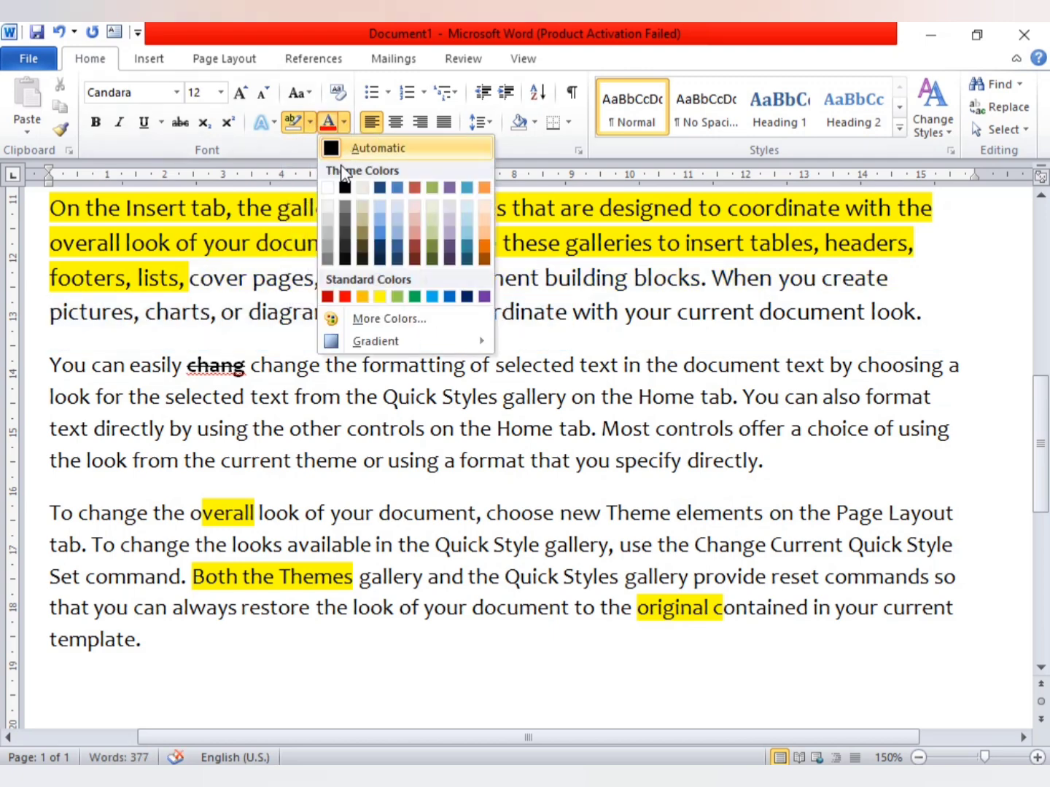
pyautogui.click(345, 296)
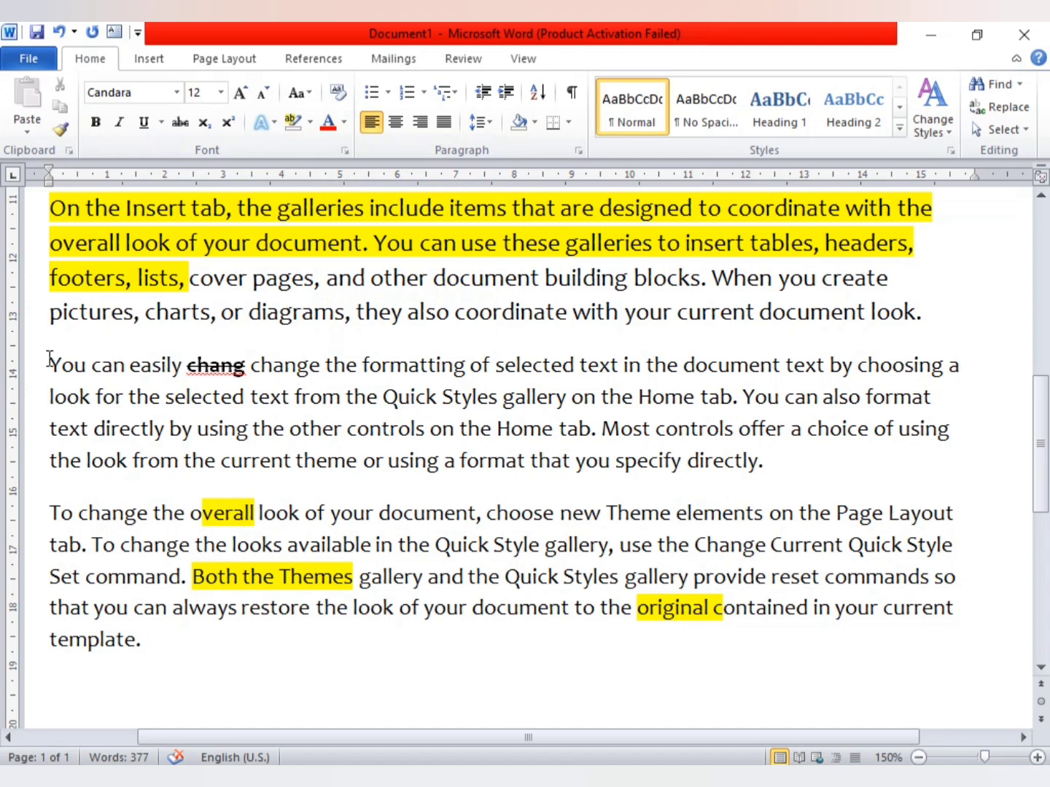
# - Colour all text of the 'You can easily change the formatting' paragraph red
pyautogui.moveTo(49, 359); pyautogui.dragTo(837, 457)
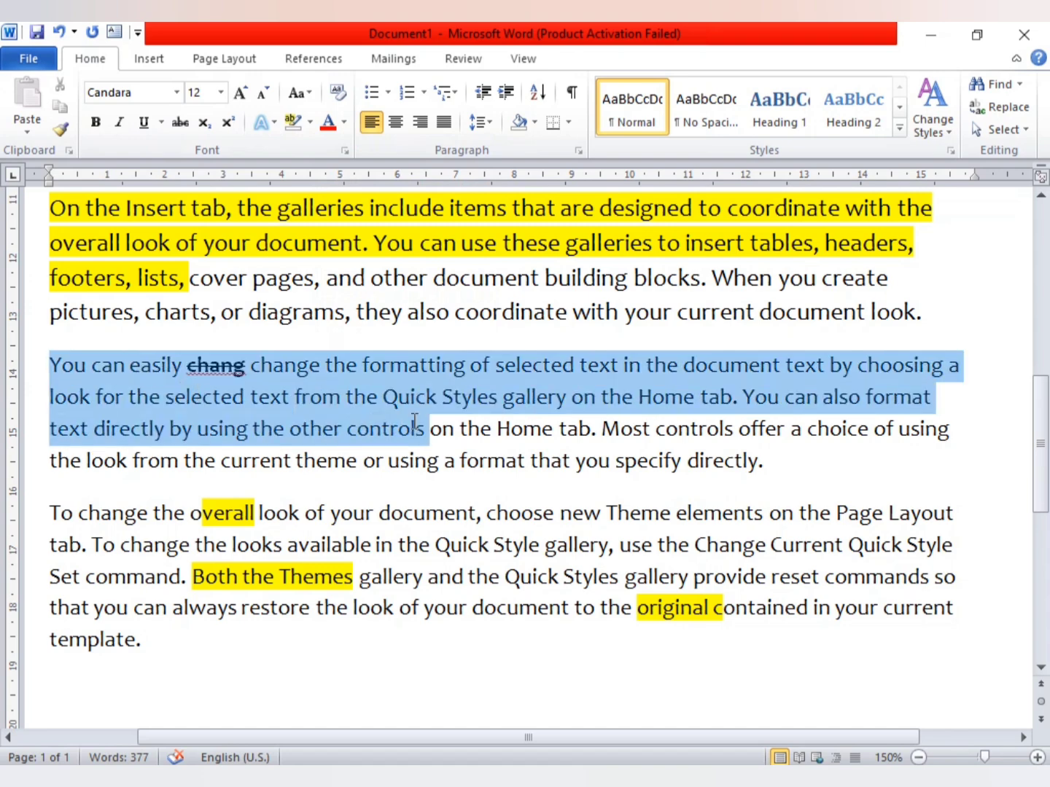
pyautogui.click(343, 122)
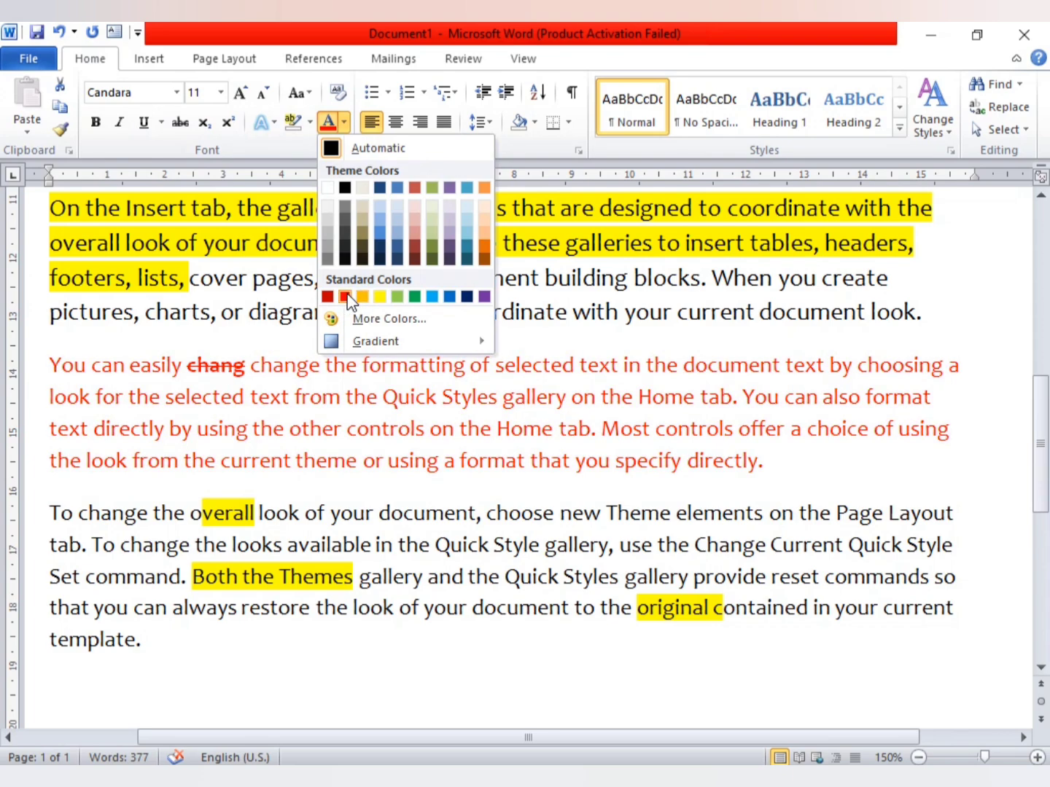
pyautogui.click(467, 298)
pyautogui.click(600, 397)
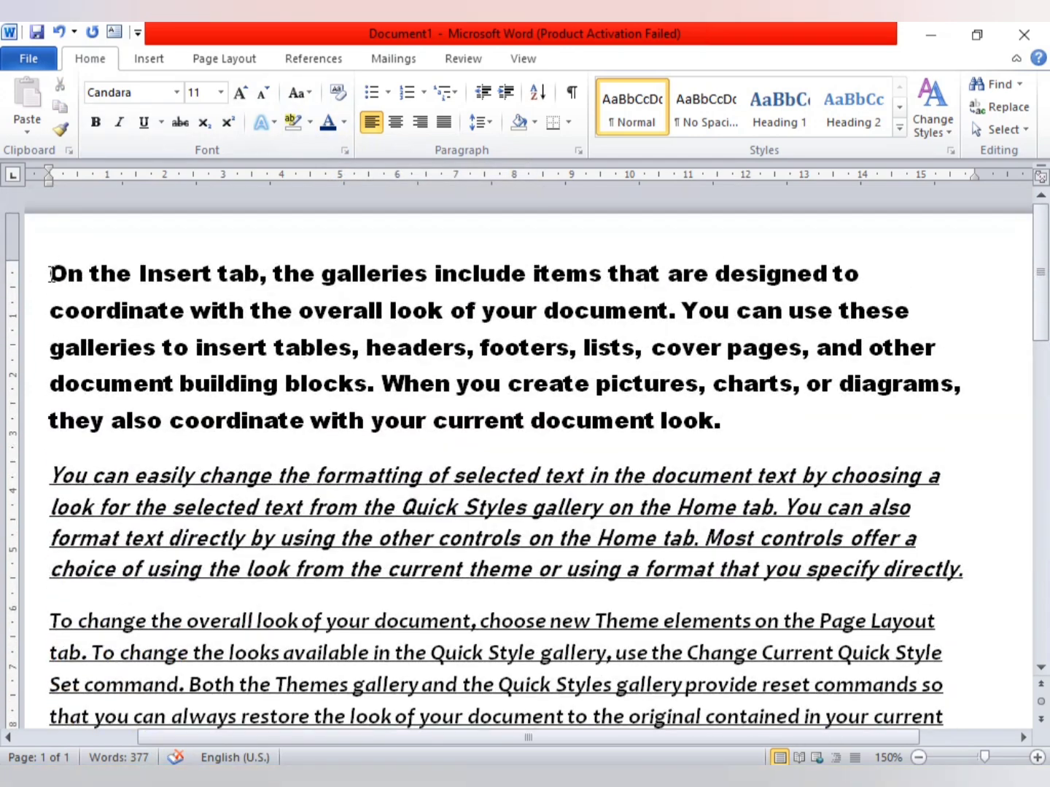
# - Make the first paragraph italic and underlined, and highlight all of it yellow
pyautogui.moveTo(50, 273)
pyautogui.mouseDown()
pyautogui.moveTo(656, 421)
pyautogui.moveTo(735, 423)
pyautogui.mouseUp()
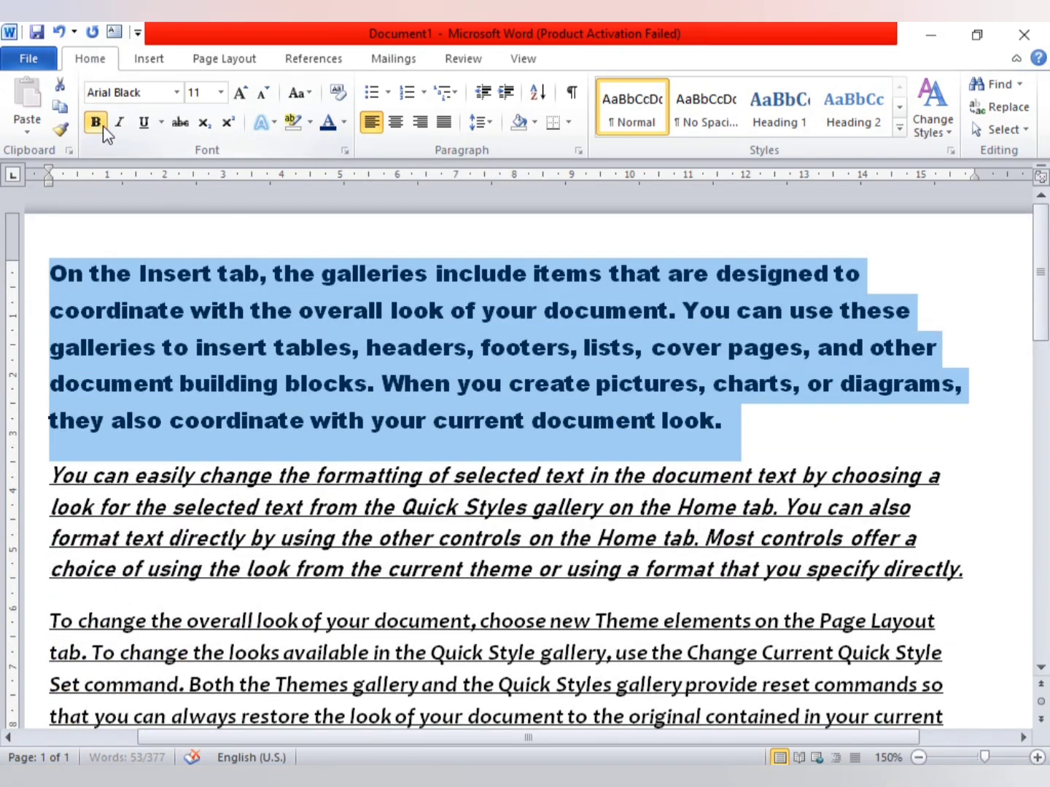
pyautogui.click(119, 124)
pyautogui.click(144, 126)
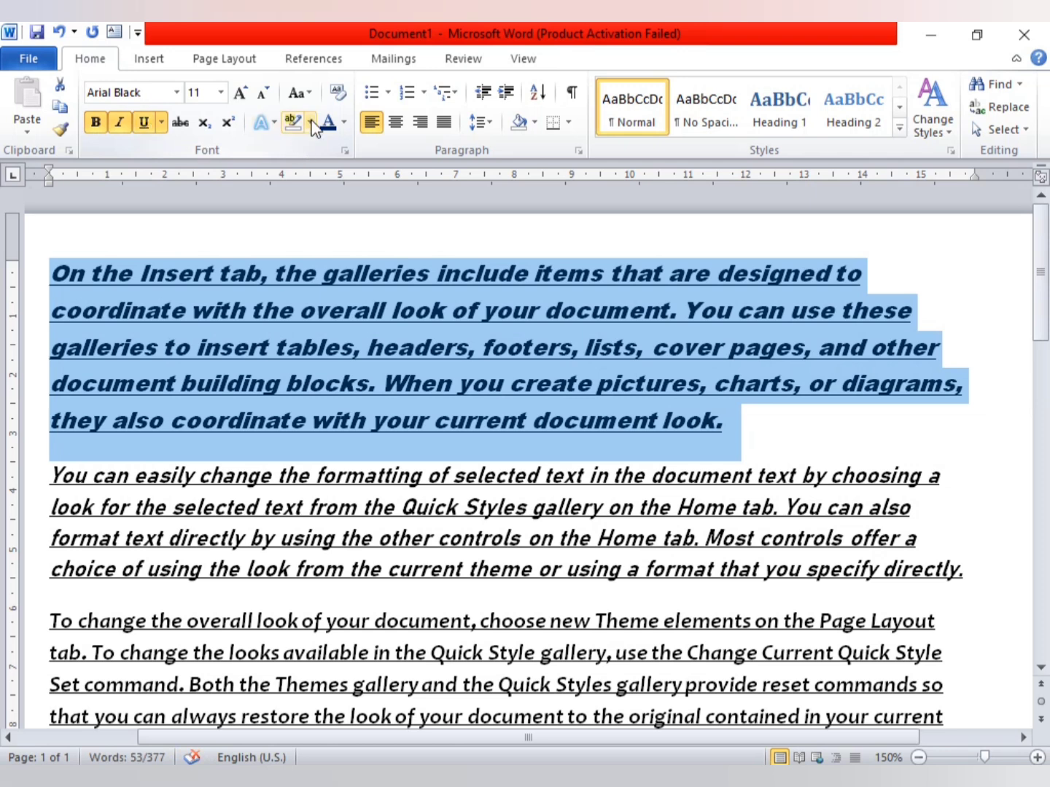
pyautogui.click(310, 122)
pyautogui.click(301, 148)
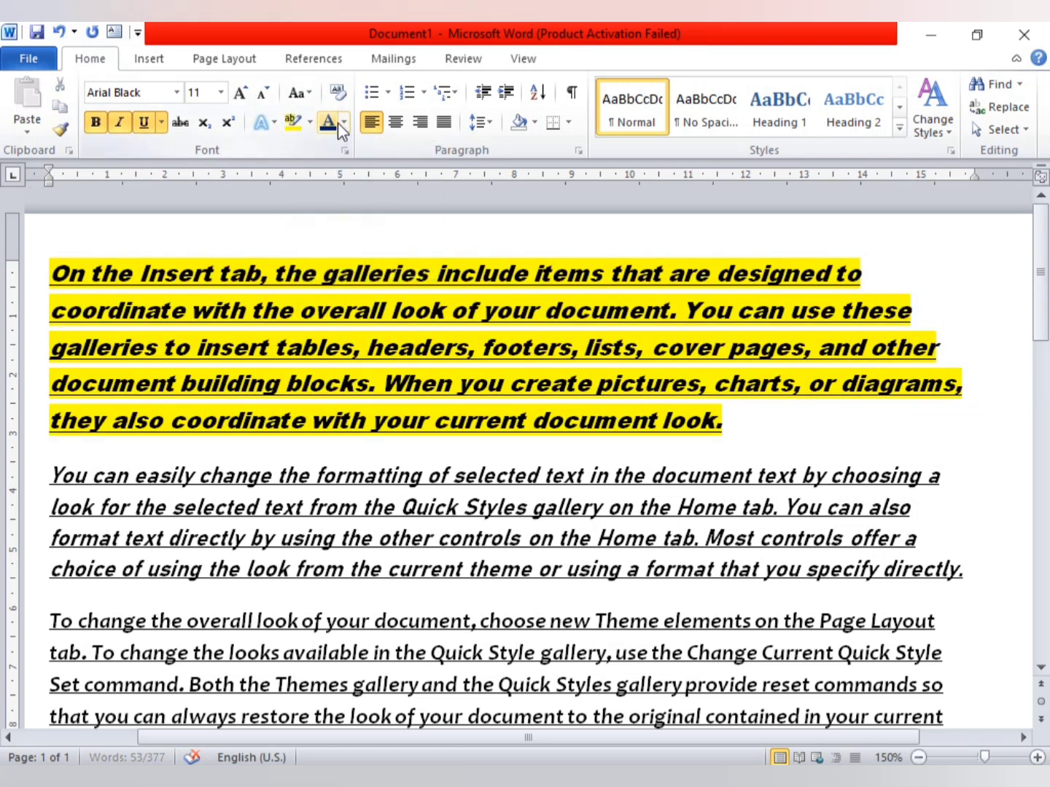
# - Colour the first paragraph's text dark blue
pyautogui.moveTo(52, 272); pyautogui.dragTo(758, 442)
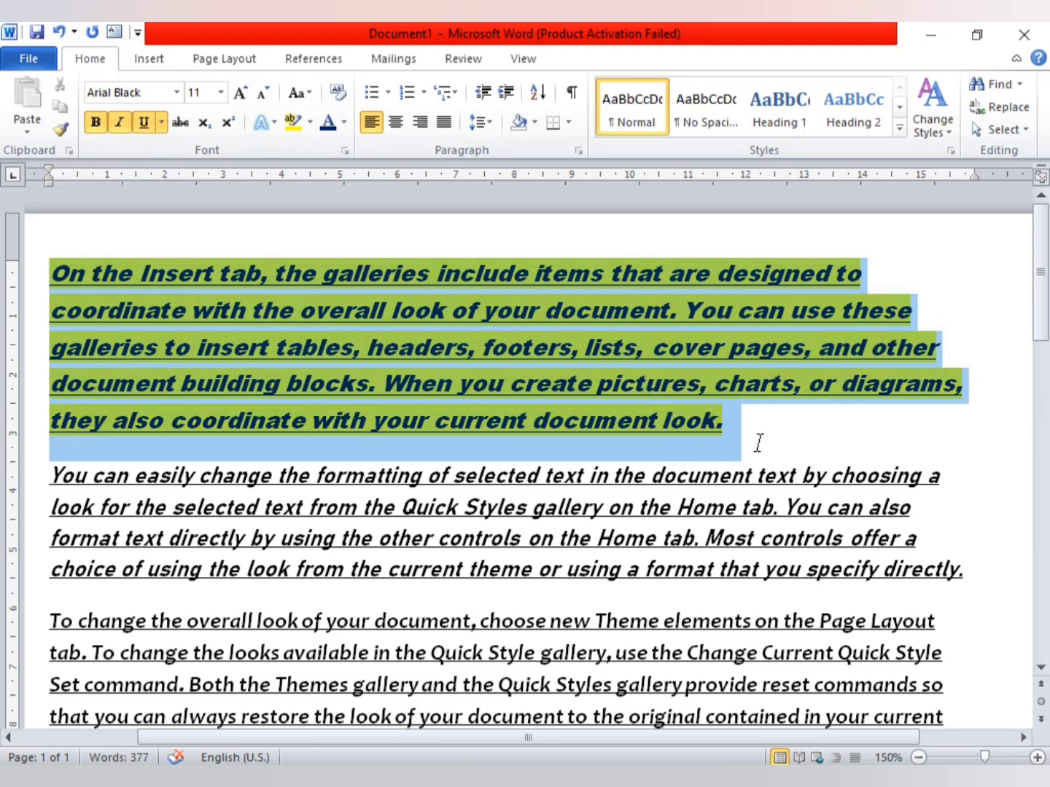
pyautogui.click(345, 122)
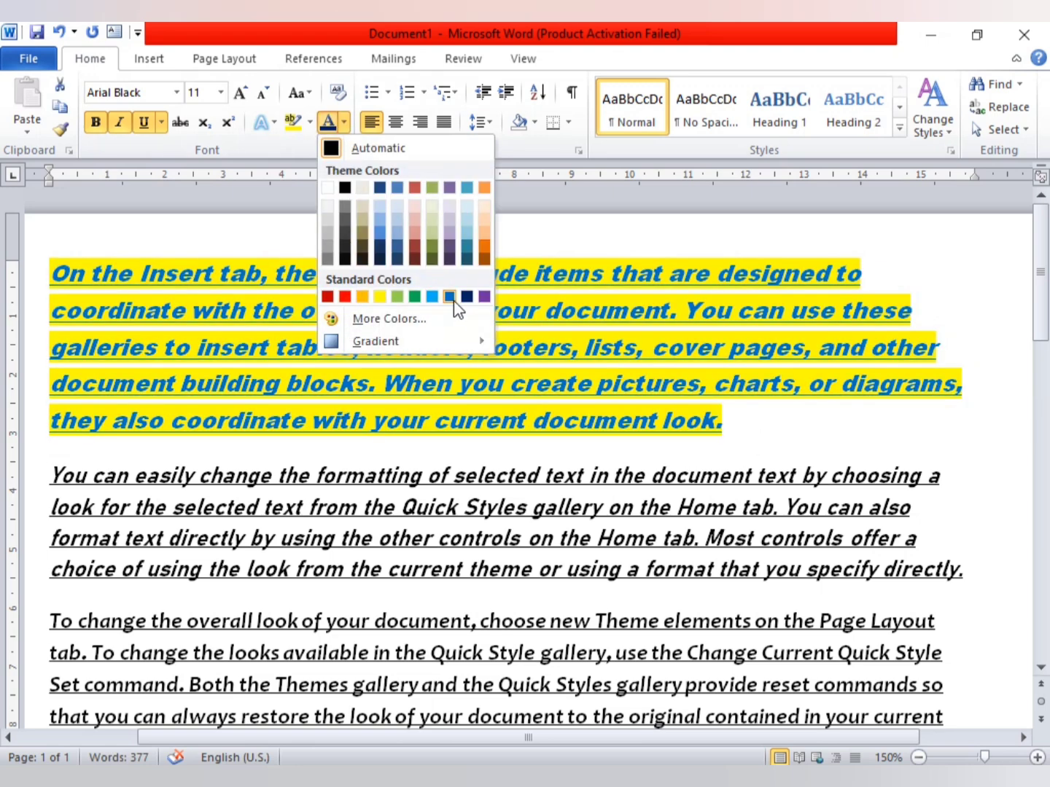
pyautogui.click(468, 298)
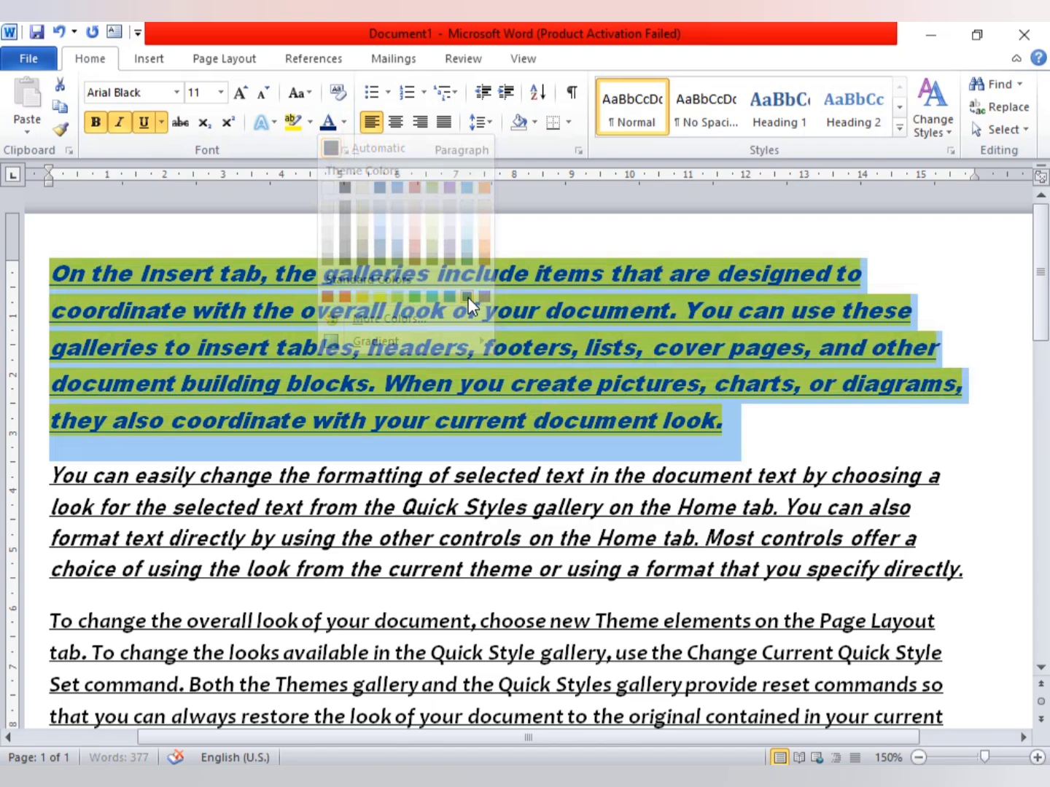
pyautogui.click(490, 347)
pyautogui.scroll(-2, 550, 382)
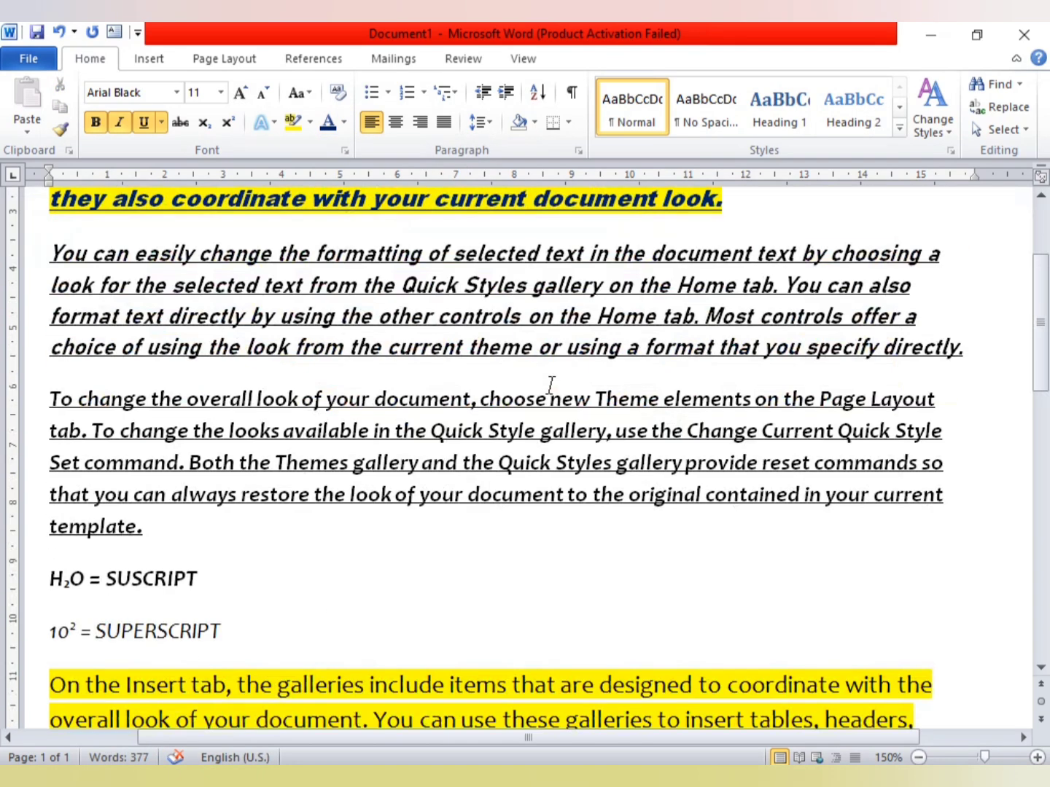
pyautogui.scroll(-2, 424, 361)
pyautogui.scroll(-2, 424, 361)
pyautogui.scroll(5, 410, 351)
pyautogui.scroll(2, 410, 350)
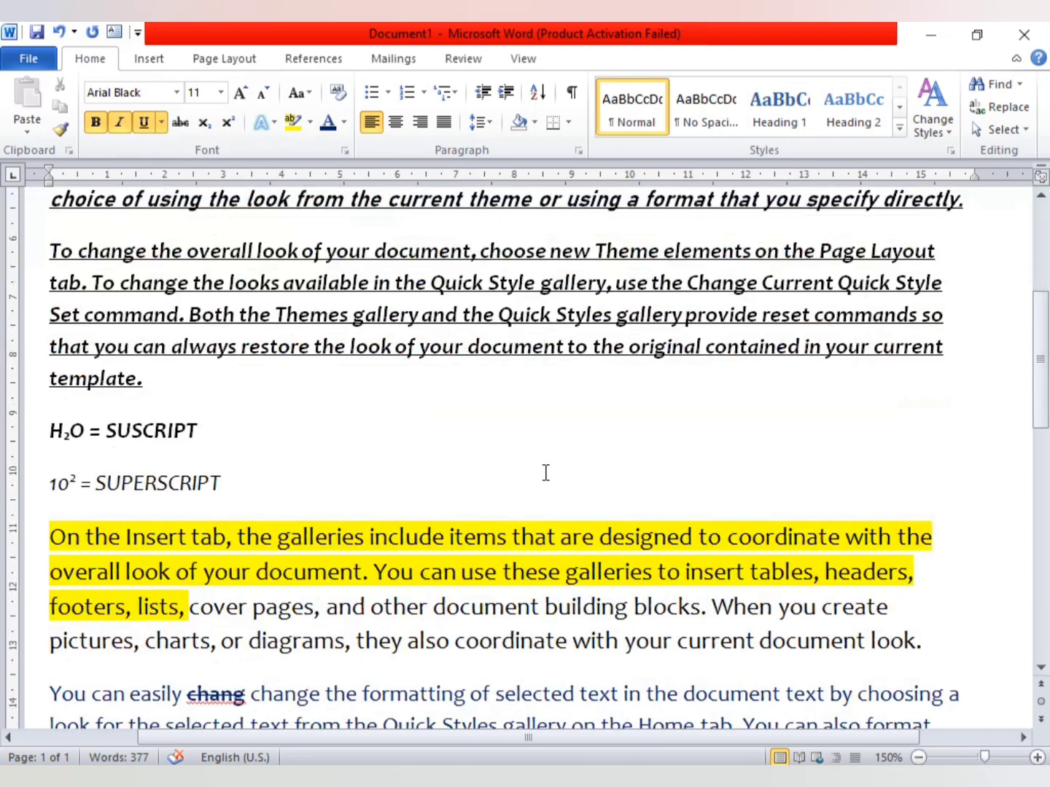
pyautogui.scroll(-3, 543, 475)
pyautogui.scroll(-2, 269, 398)
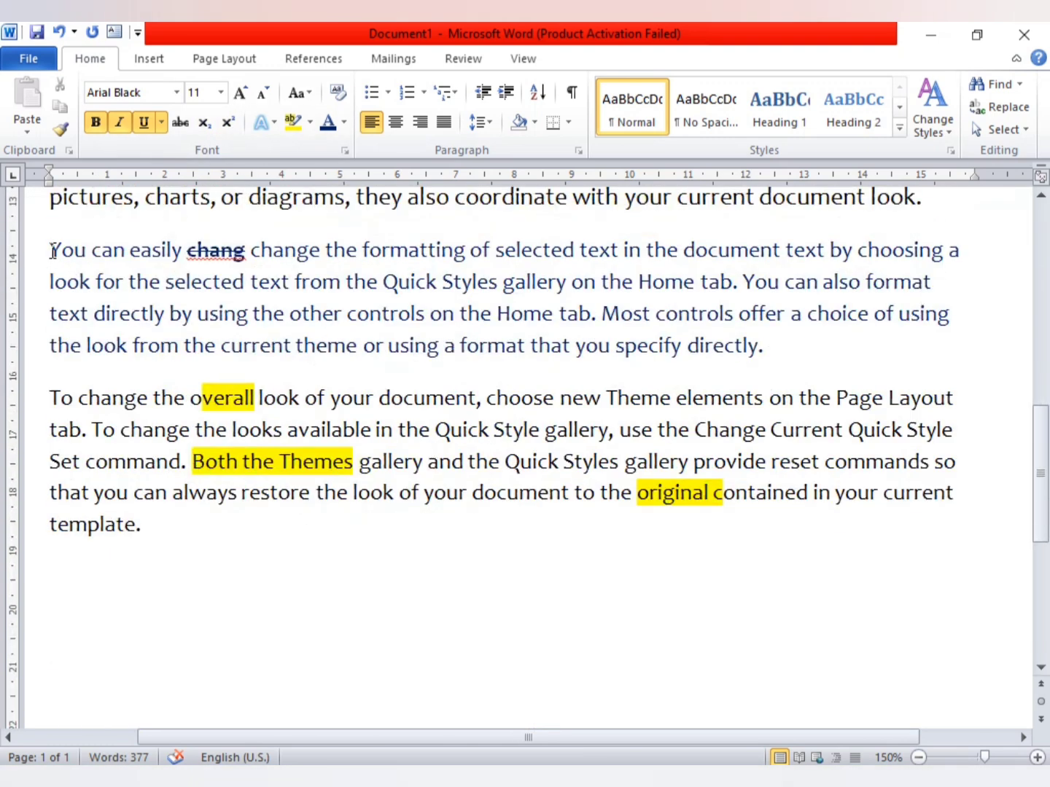
pyautogui.moveTo(54, 251); pyautogui.dragTo(801, 359)
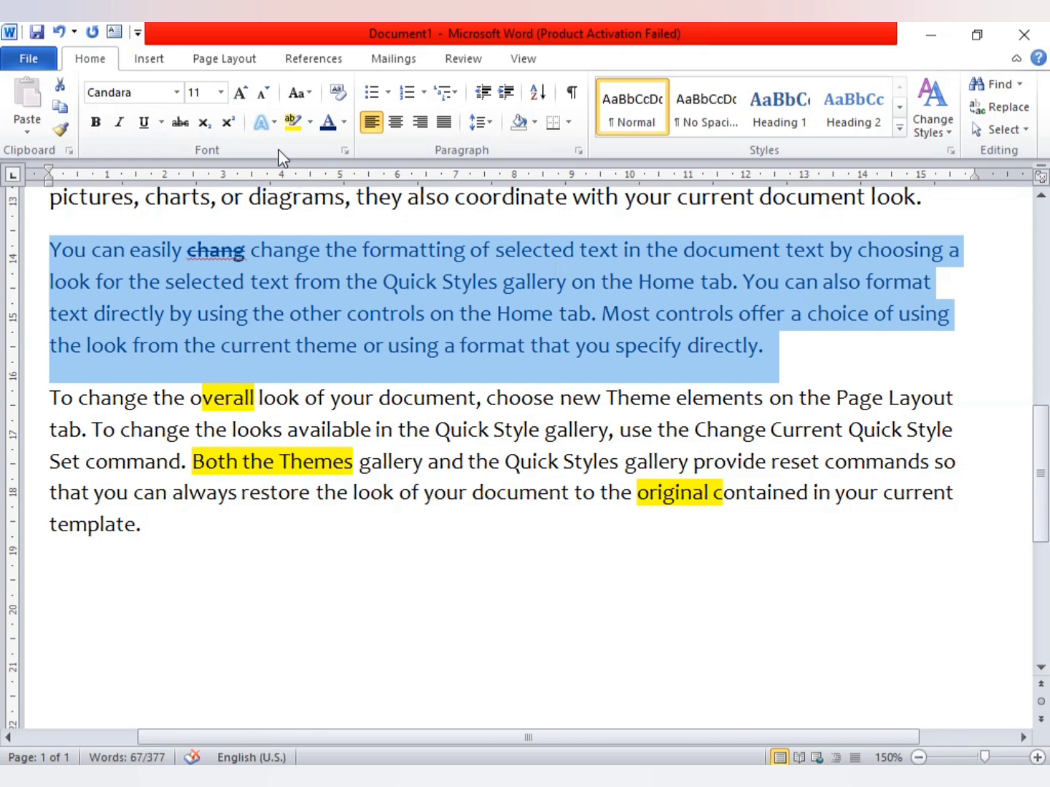
pyautogui.click(272, 122)
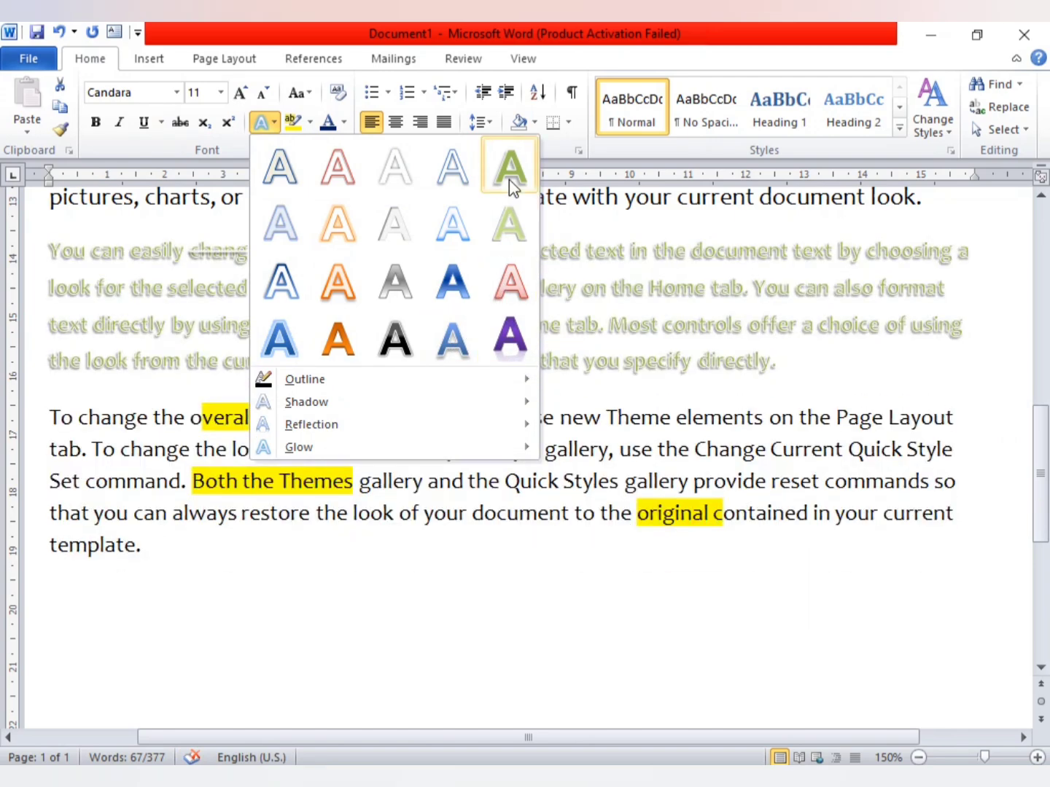
pyautogui.press('Escape')
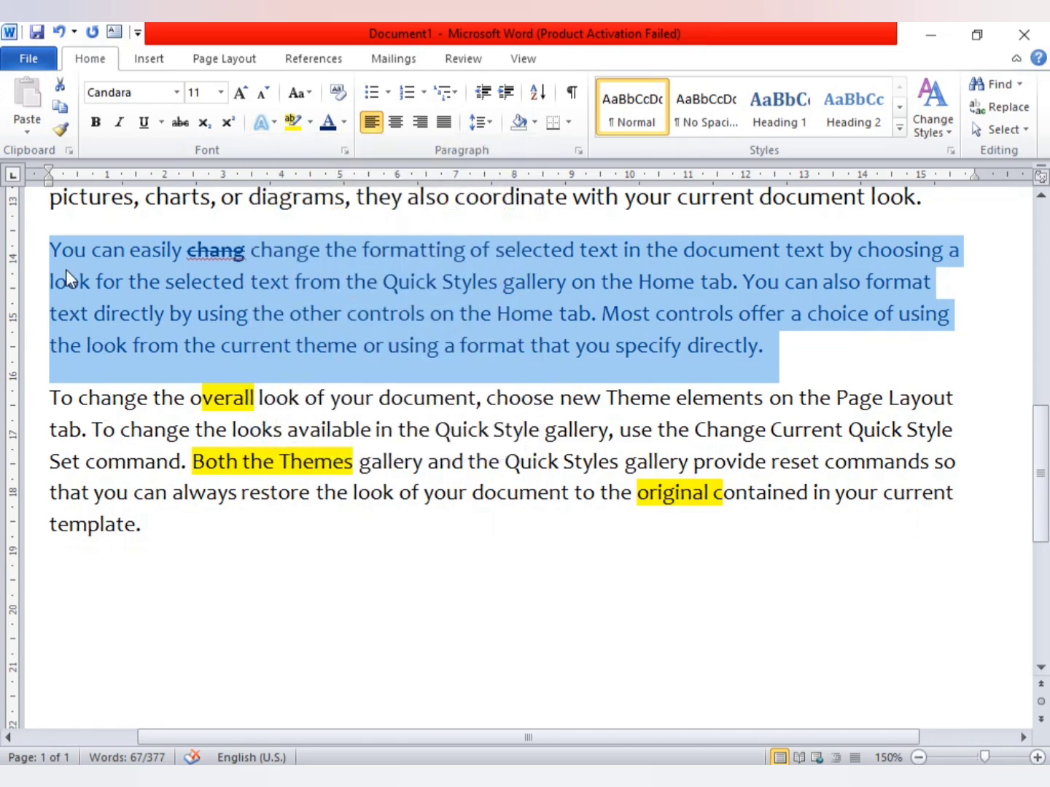
pyautogui.click(66, 277)
# - Give the 'You can easily…' and 'To change the overall look…' paragraphs a red 18 pt glow
pyautogui.moveTo(49, 250); pyautogui.dragTo(157, 529)
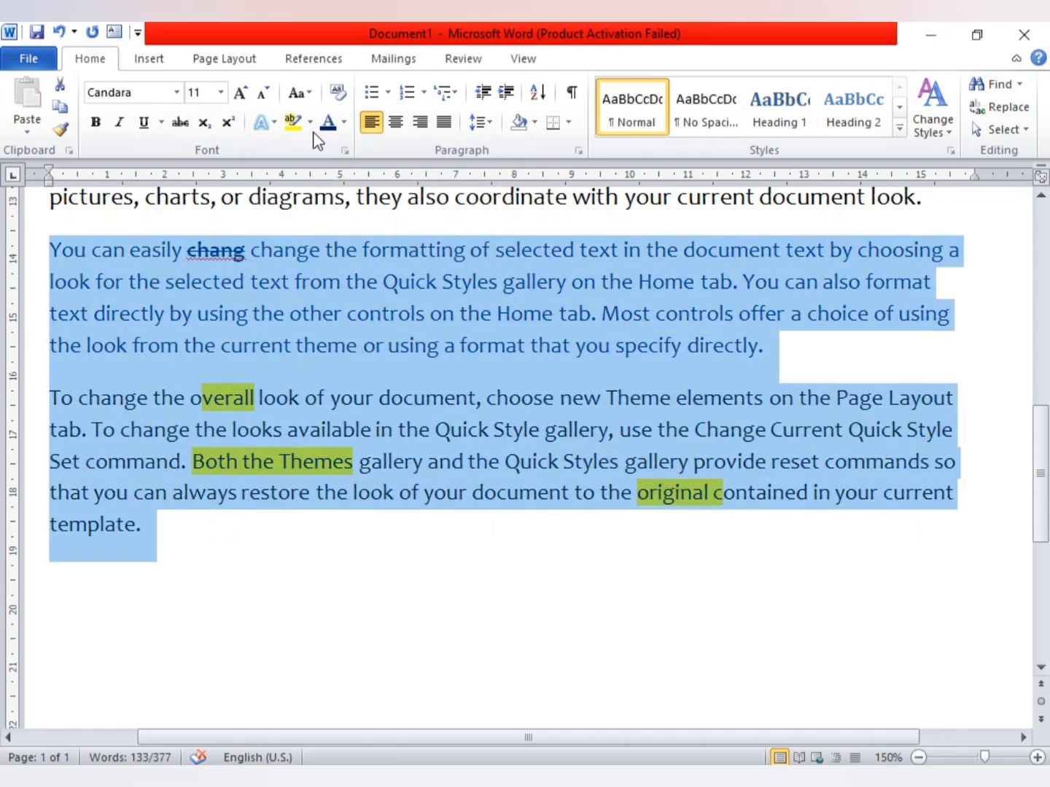
pyautogui.click(274, 123)
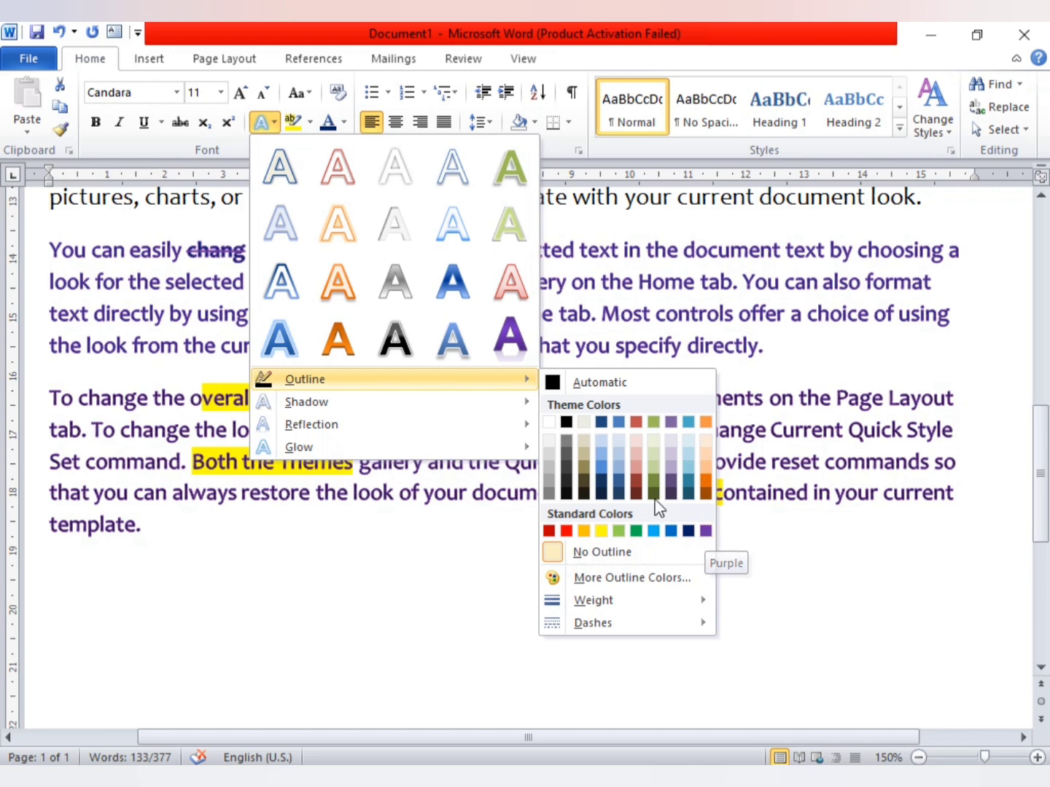
pyautogui.moveTo(393, 447)
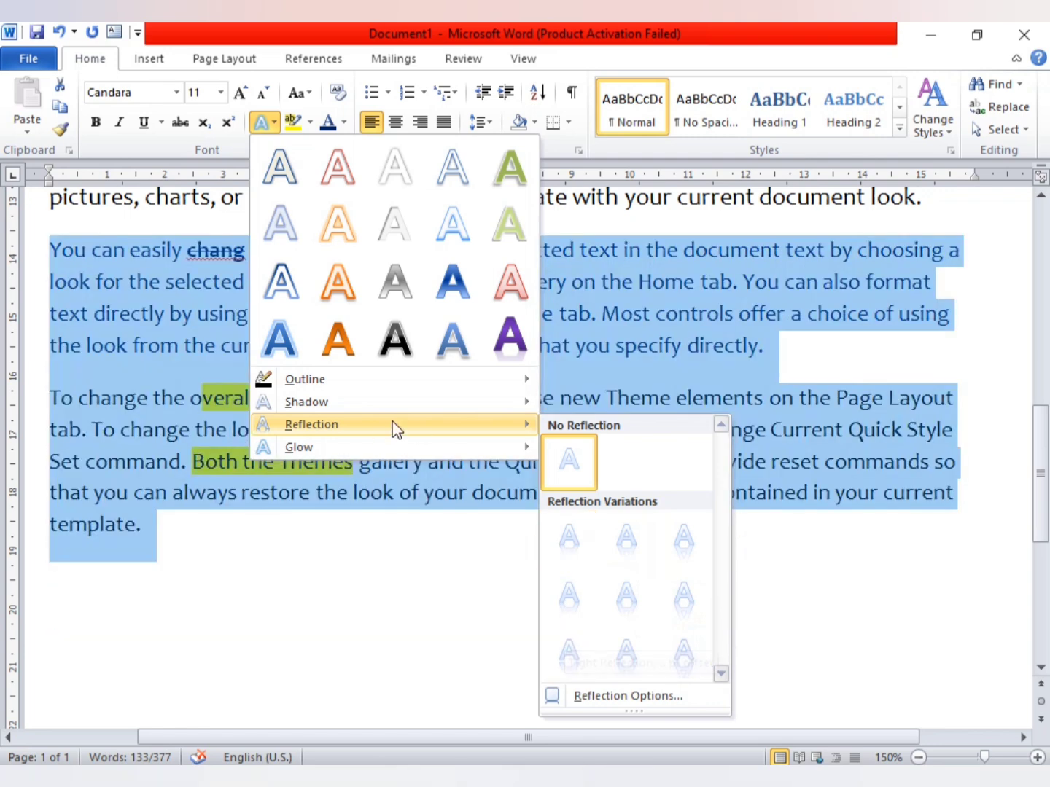
pyautogui.moveTo(298, 448)
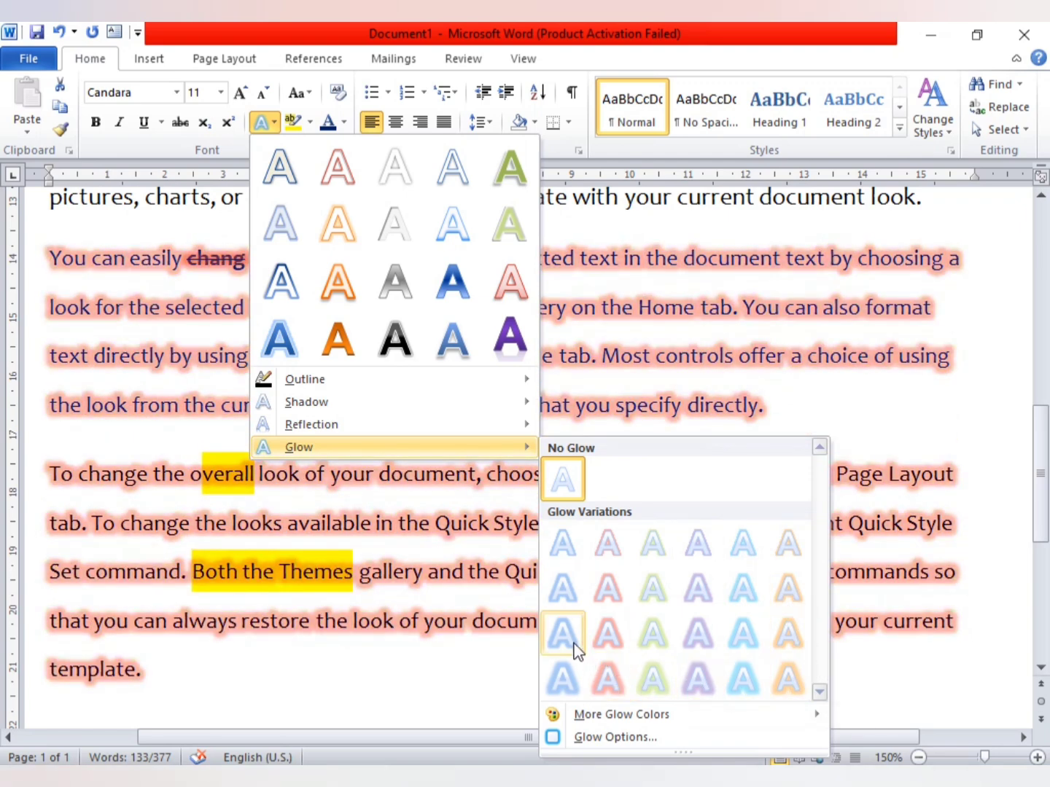
pyautogui.click(609, 672)
pyautogui.click(519, 643)
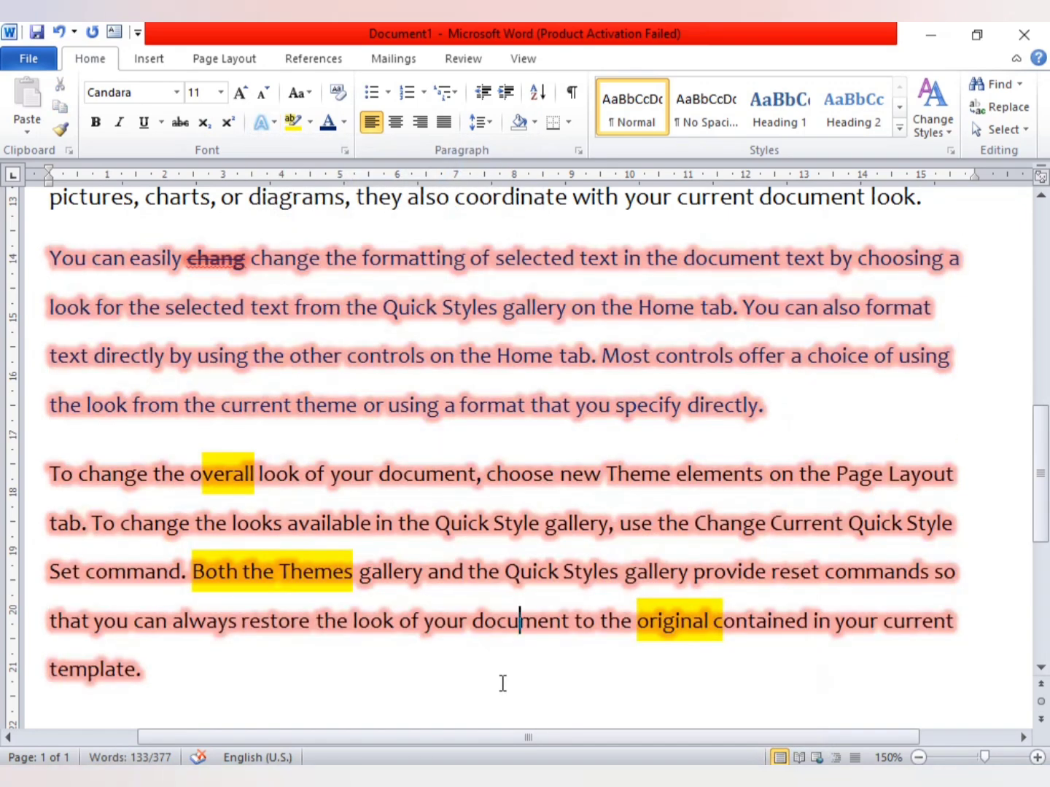
pyautogui.scroll(2, 447, 508)
pyautogui.scroll(-1, 387, 437)
pyautogui.scroll(-1, 542, 461)
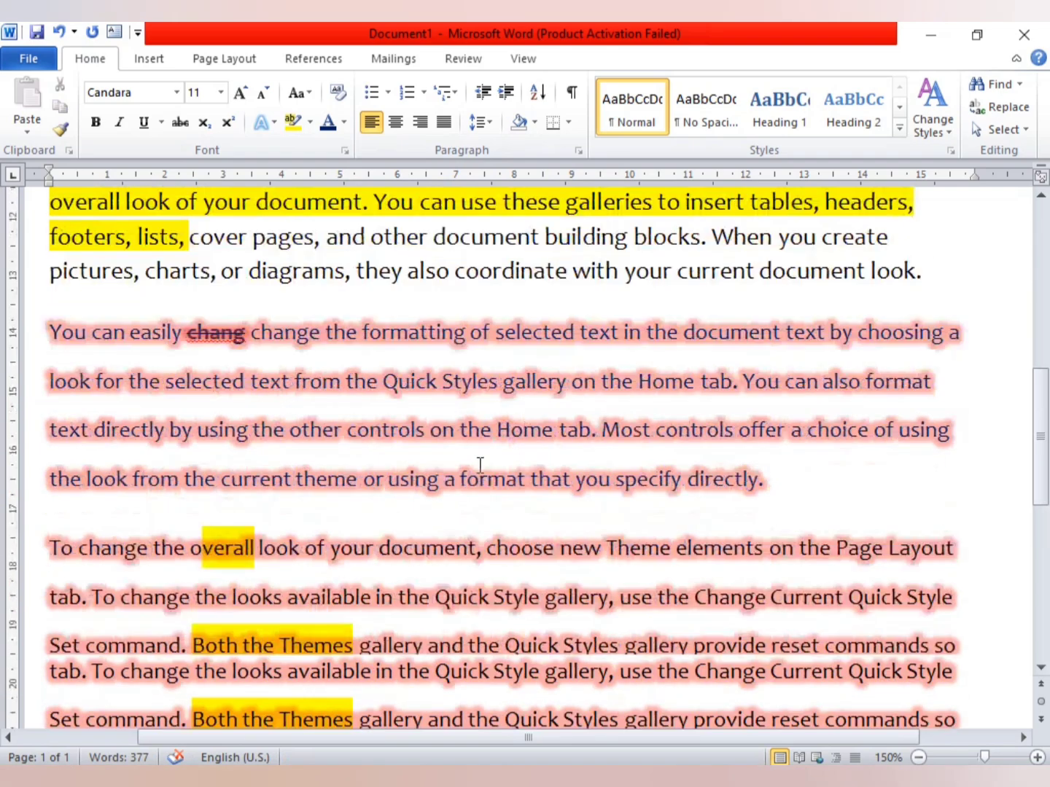
pyautogui.scroll(-1, 510, 463)
pyautogui.scroll(6, 288, 522)
pyautogui.scroll(5, 281, 514)
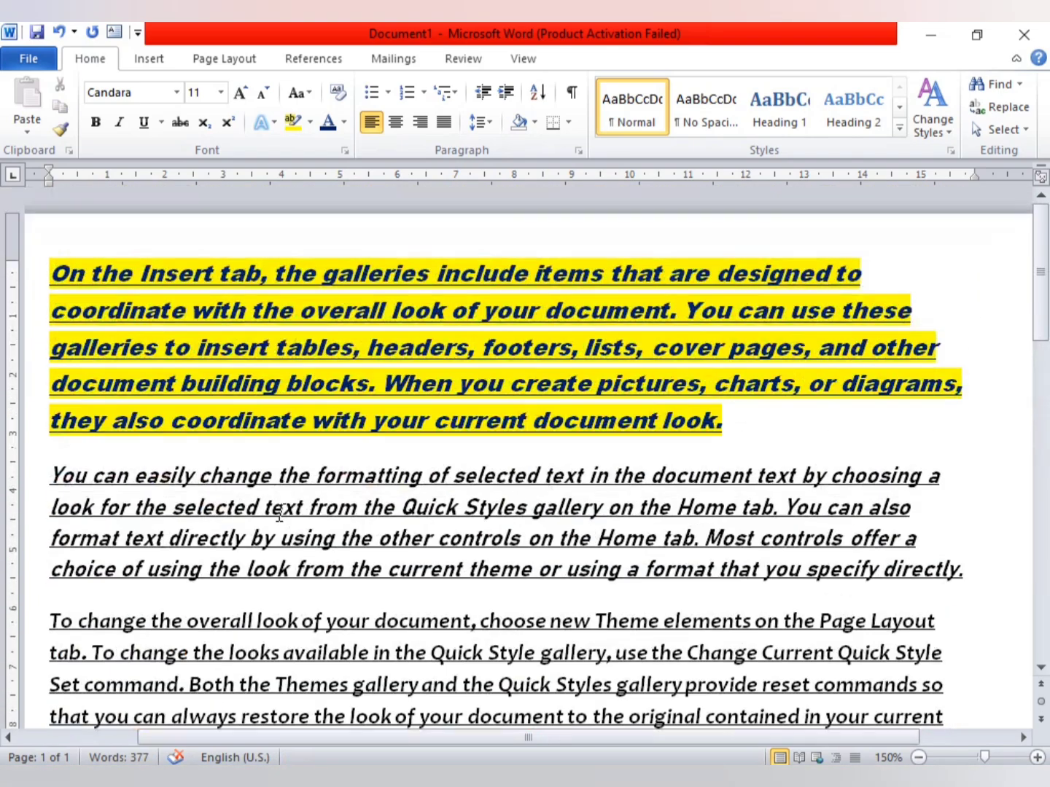
pyautogui.scroll(-3, 295, 459)
pyautogui.scroll(-3, 293, 328)
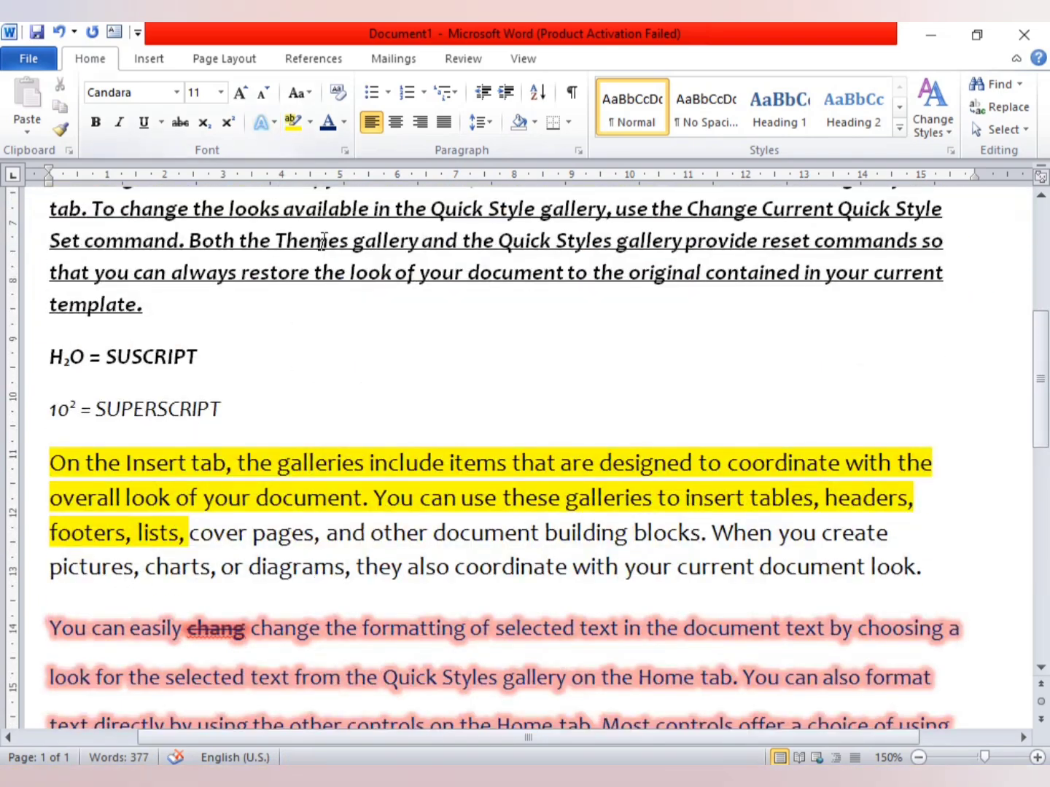
pyautogui.scroll(-3, 352, 401)
pyautogui.scroll(-2, 408, 460)
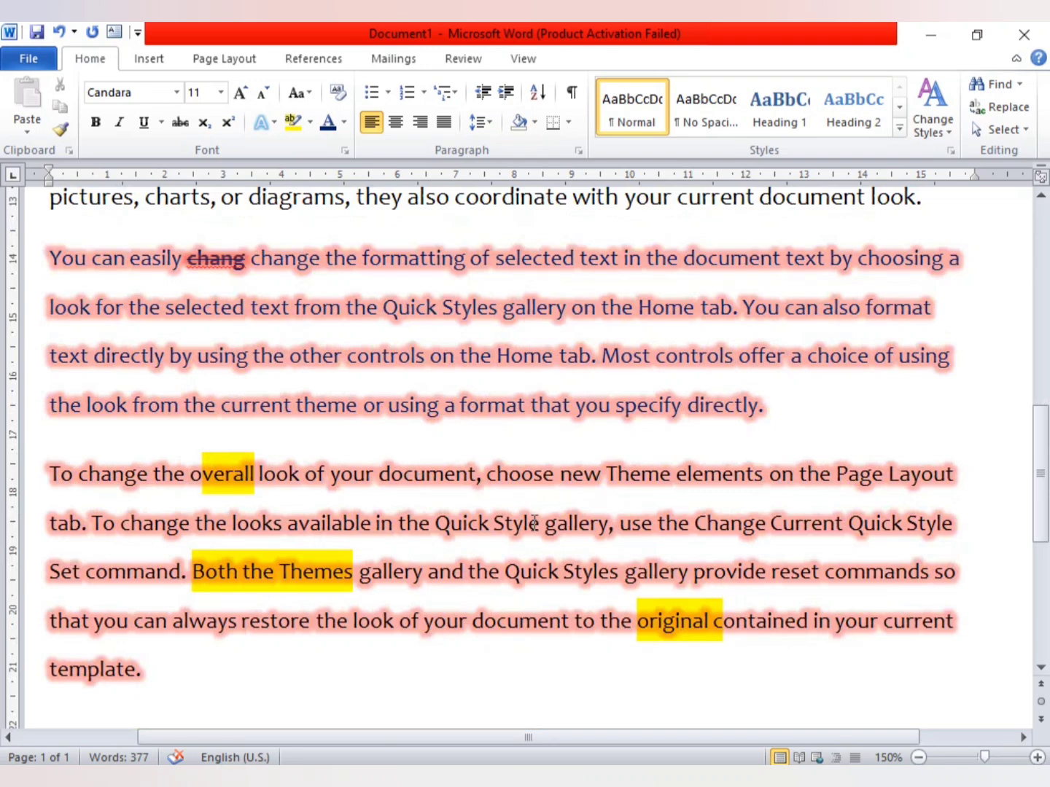
pyautogui.scroll(1, 522, 395)
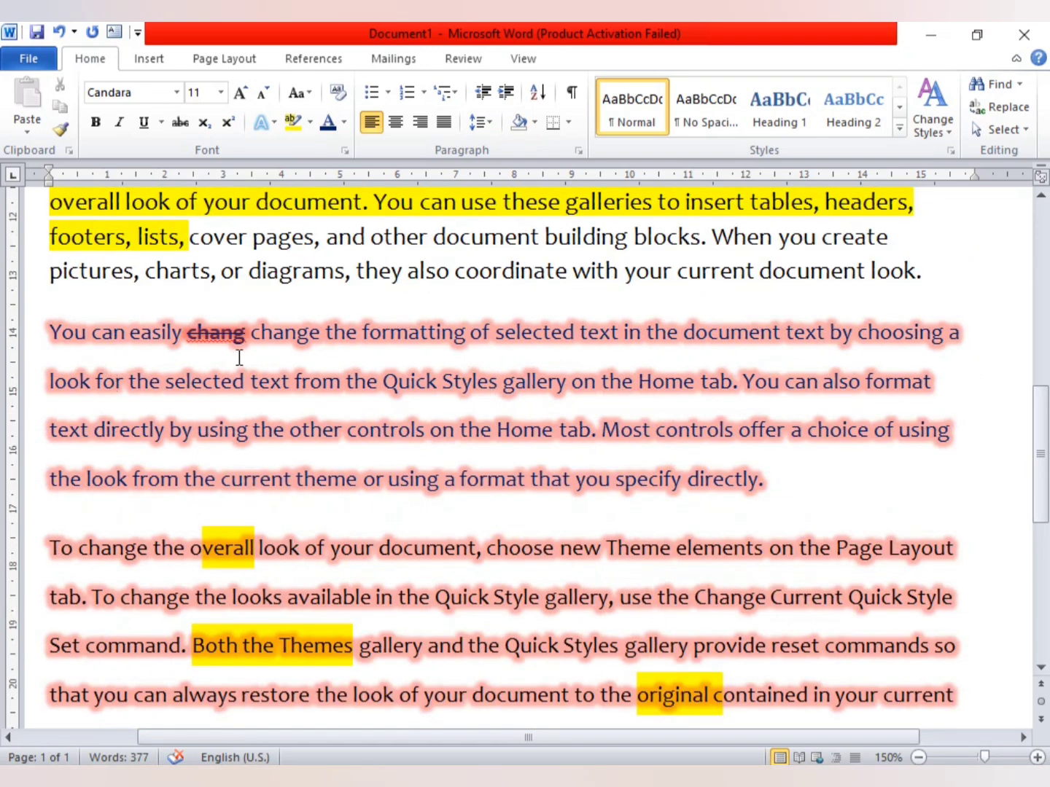
pyautogui.scroll(2, 239, 358)
pyautogui.scroll(-2, 77, 350)
pyautogui.moveTo(50, 331)
pyautogui.mouseDown()
pyautogui.moveTo(616, 472)
pyautogui.moveTo(769, 459)
pyautogui.mouseUp()
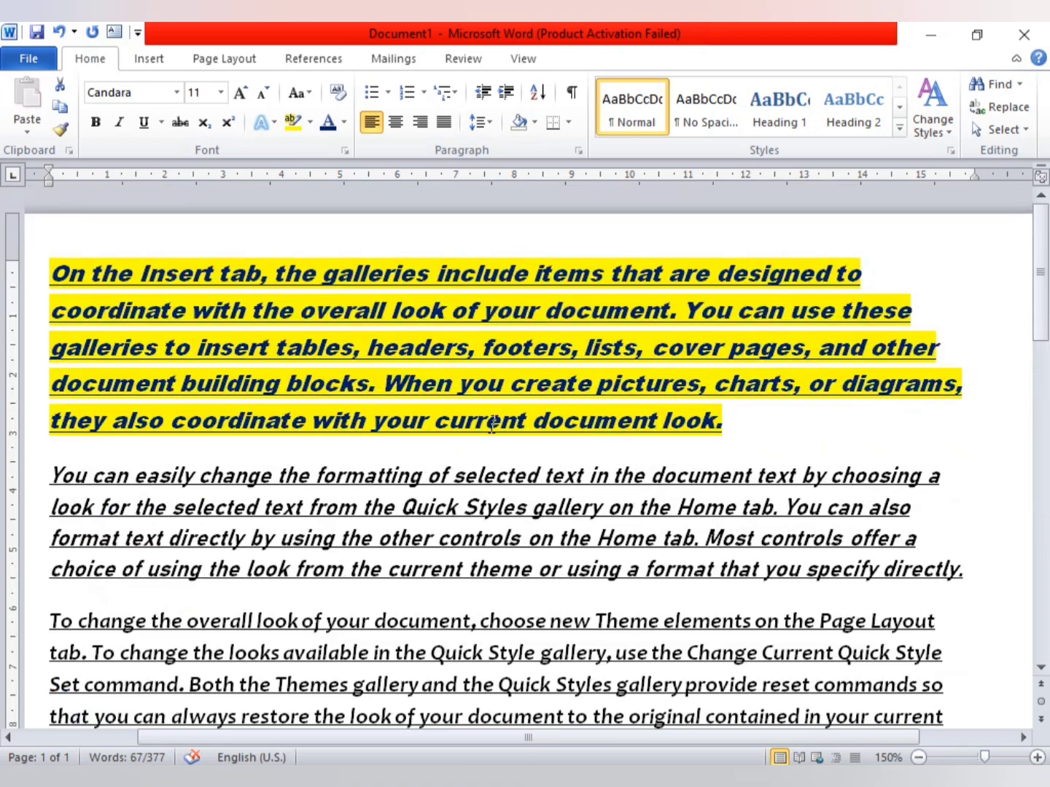
pyautogui.click(490, 424)
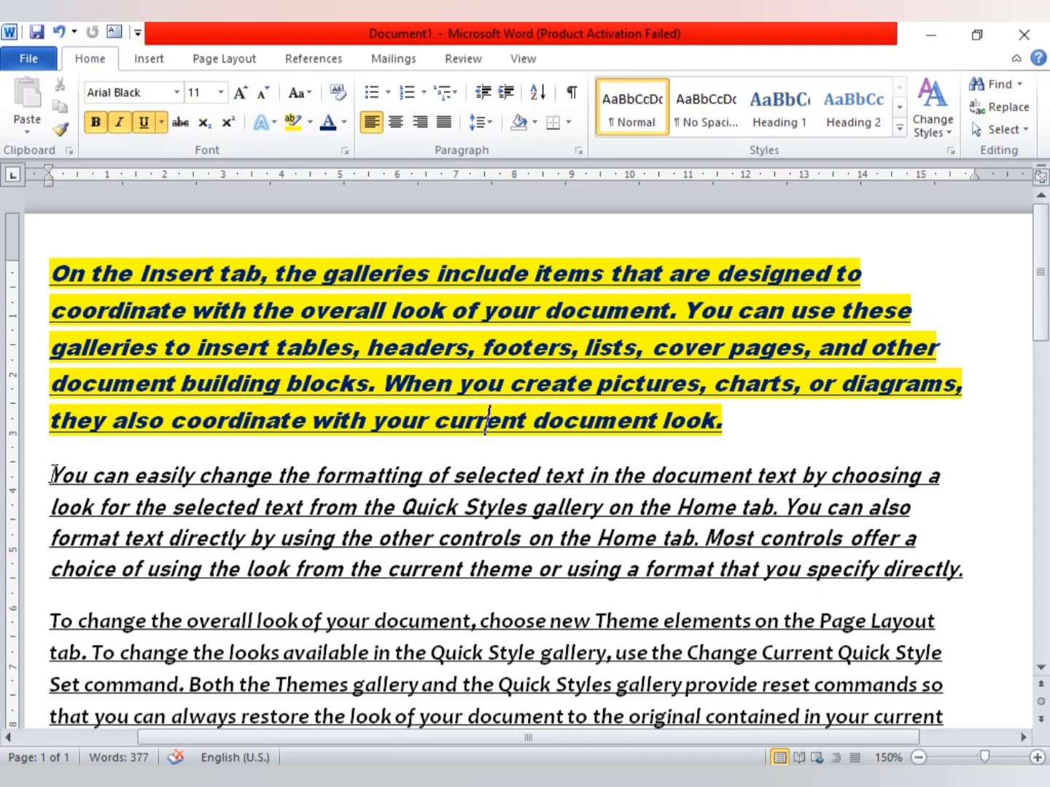
pyautogui.moveTo(51, 476); pyautogui.dragTo(994, 569)
pyautogui.scroll(-5, 567, 469)
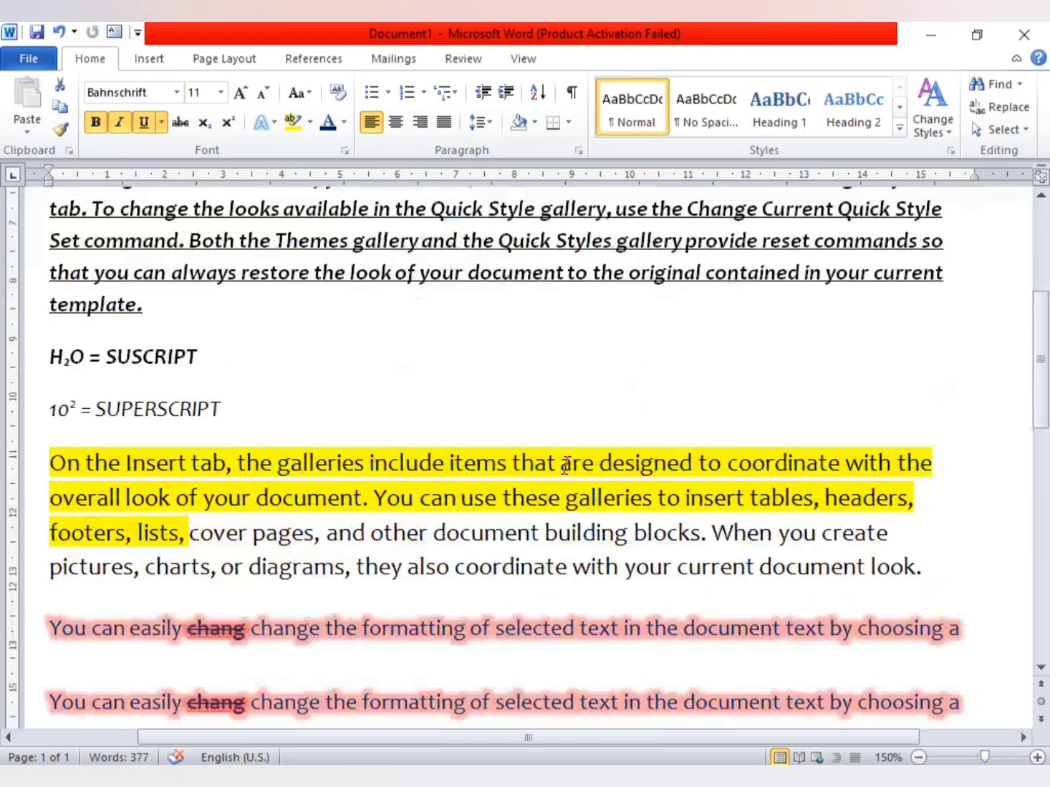
pyautogui.scroll(-5, 566, 467)
pyautogui.scroll(-5, 590, 412)
# - Start a new line after 'template.', clear its formatting using a test word ASDF, then delete it
pyautogui.click(184, 248)
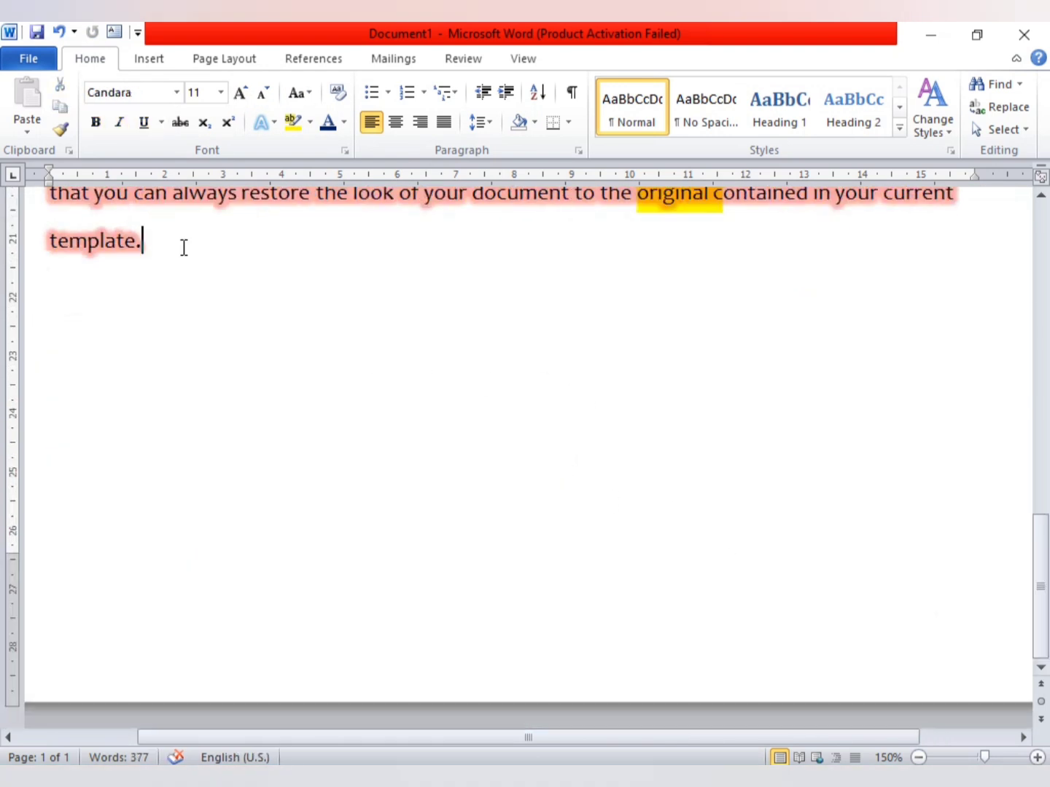
pyautogui.press('Return')
pyautogui.write('=')
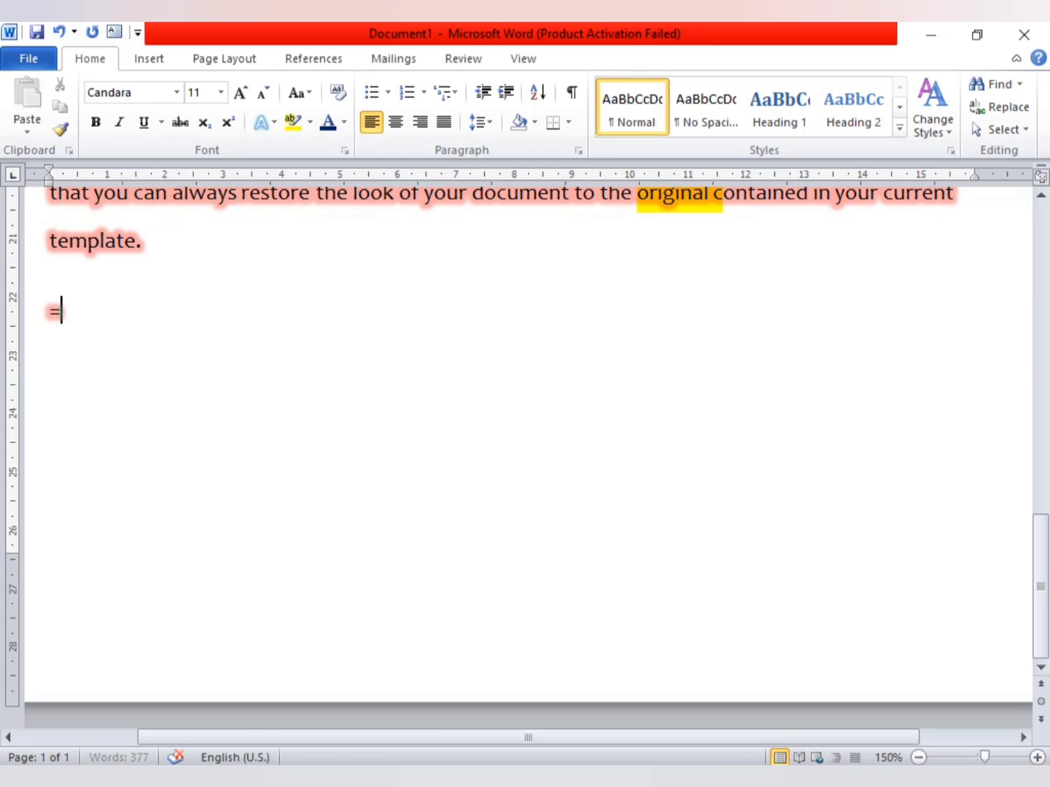
pyautogui.write('R')
pyautogui.press('BackSpace')
pyautogui.press('BackSpace')
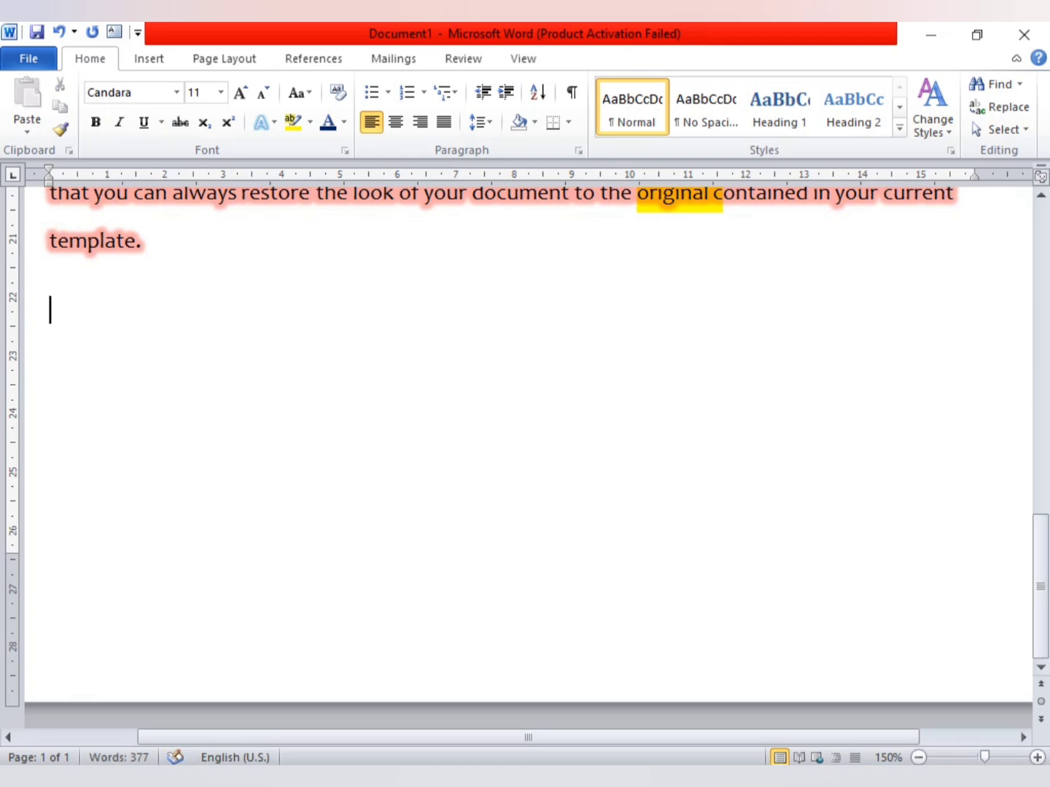
pyautogui.click(273, 126)
pyautogui.click(103, 297)
pyautogui.write('ASDF')
pyautogui.moveTo(108, 303); pyautogui.dragTo(12, 292)
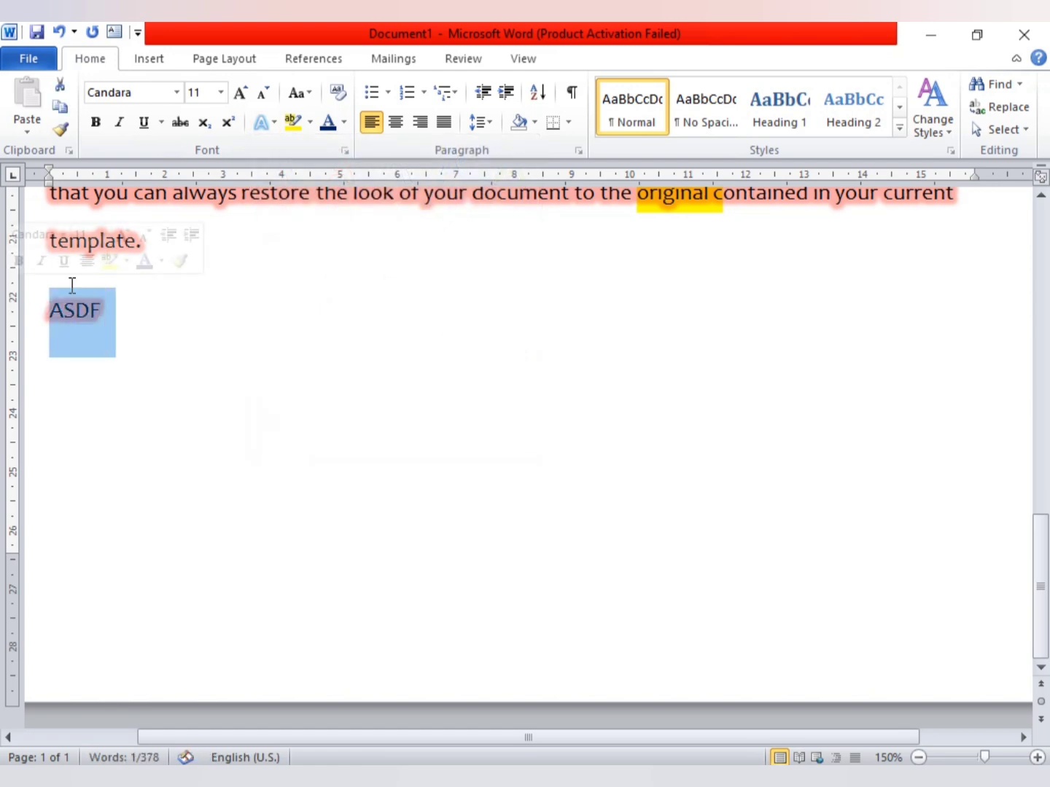
pyautogui.click(338, 95)
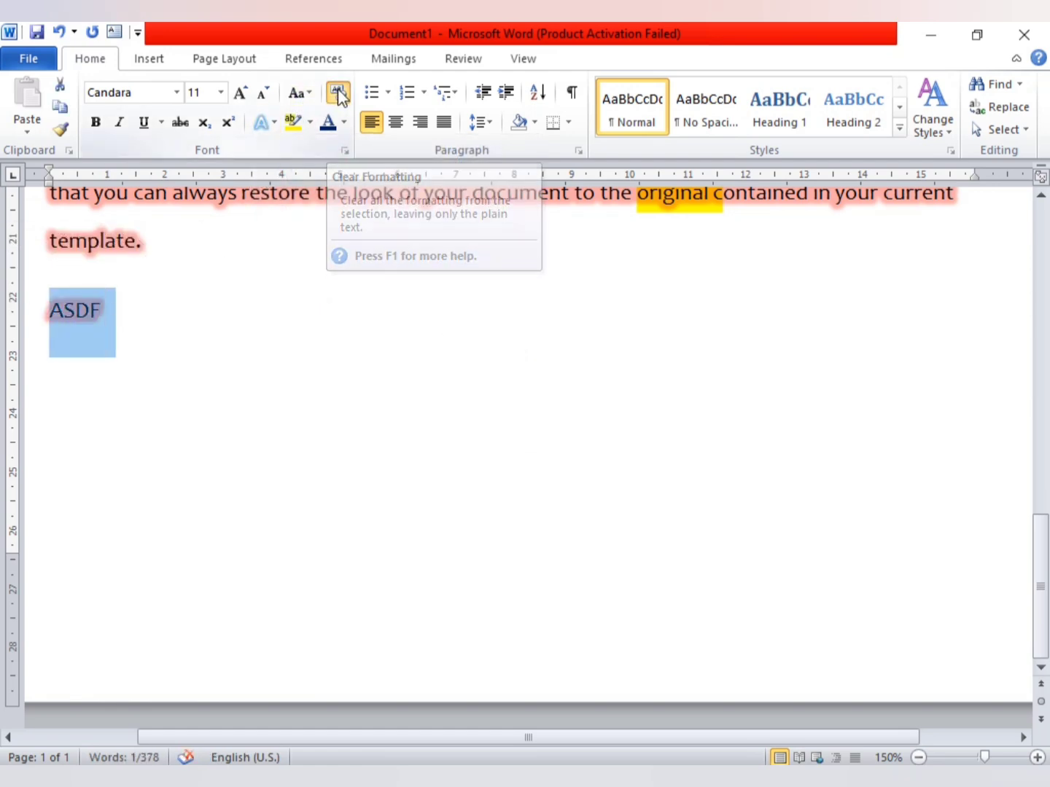
pyautogui.click(115, 296)
pyautogui.press('BackSpace')
pyautogui.press('BackSpace')
pyautogui.press('BackSpace')
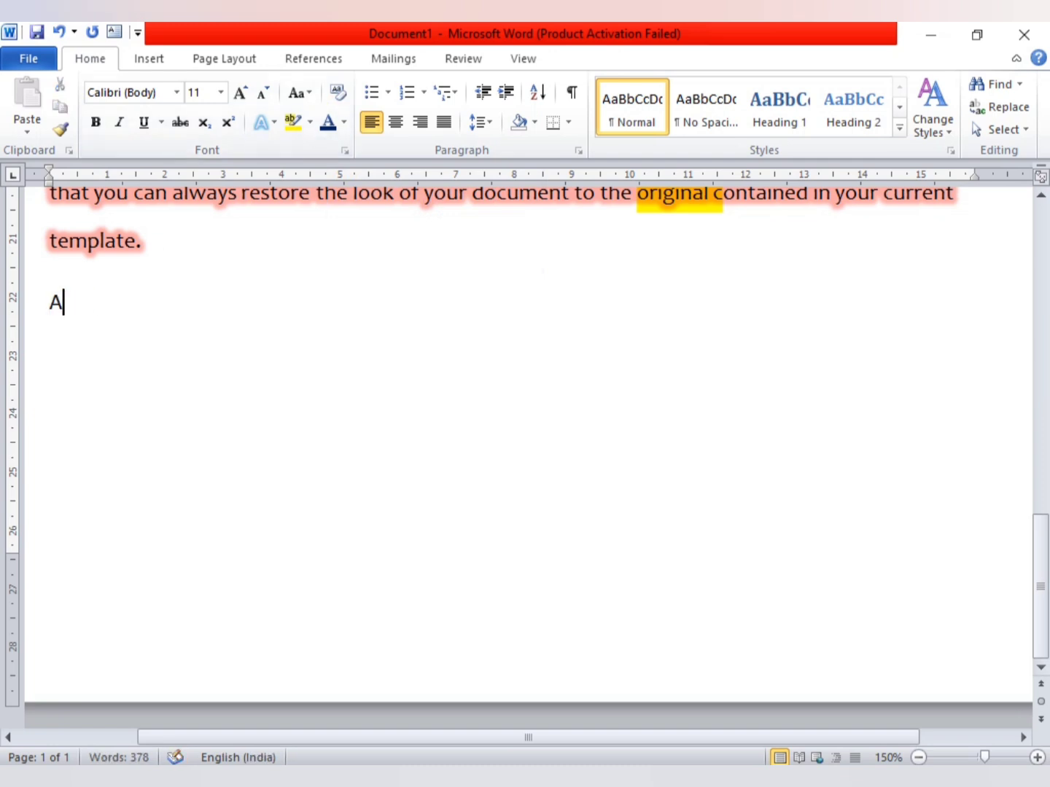
pyautogui.press('BackSpace')
# - Enter =RAND() to generate plain sample paragraphs below the glowing text
pyautogui.write('=RA')
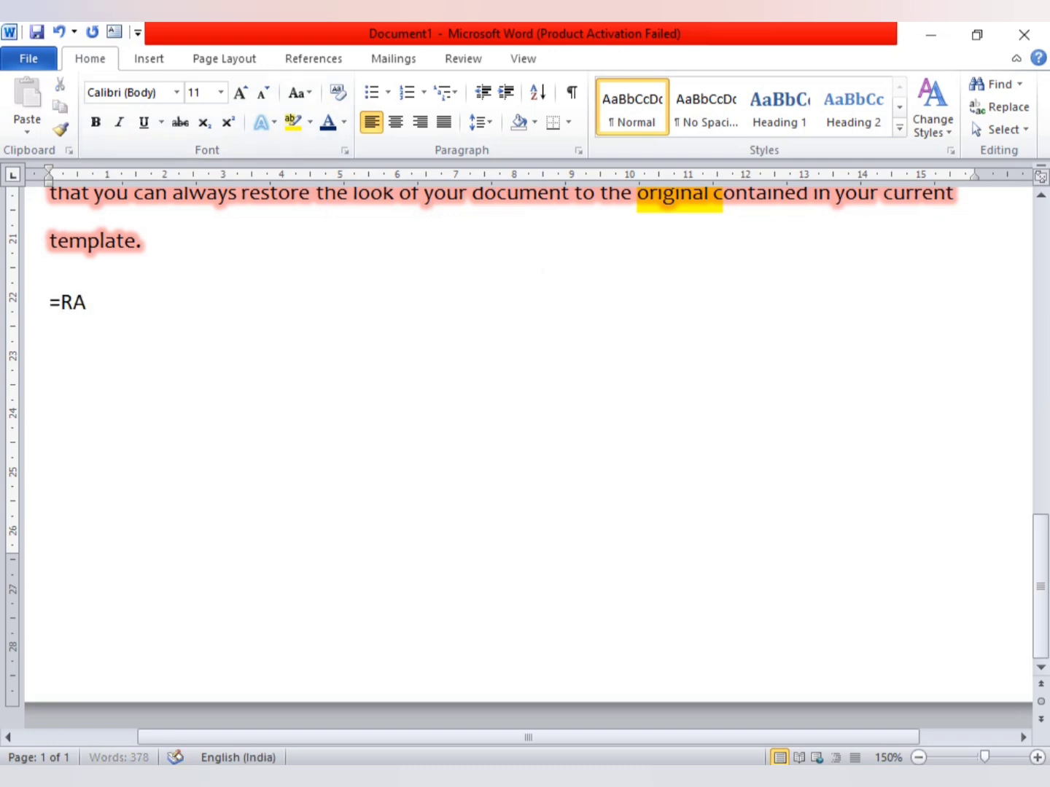
pyautogui.write('D')
pyautogui.press('BackSpace')
pyautogui.write('N')
pyautogui.write('D()')
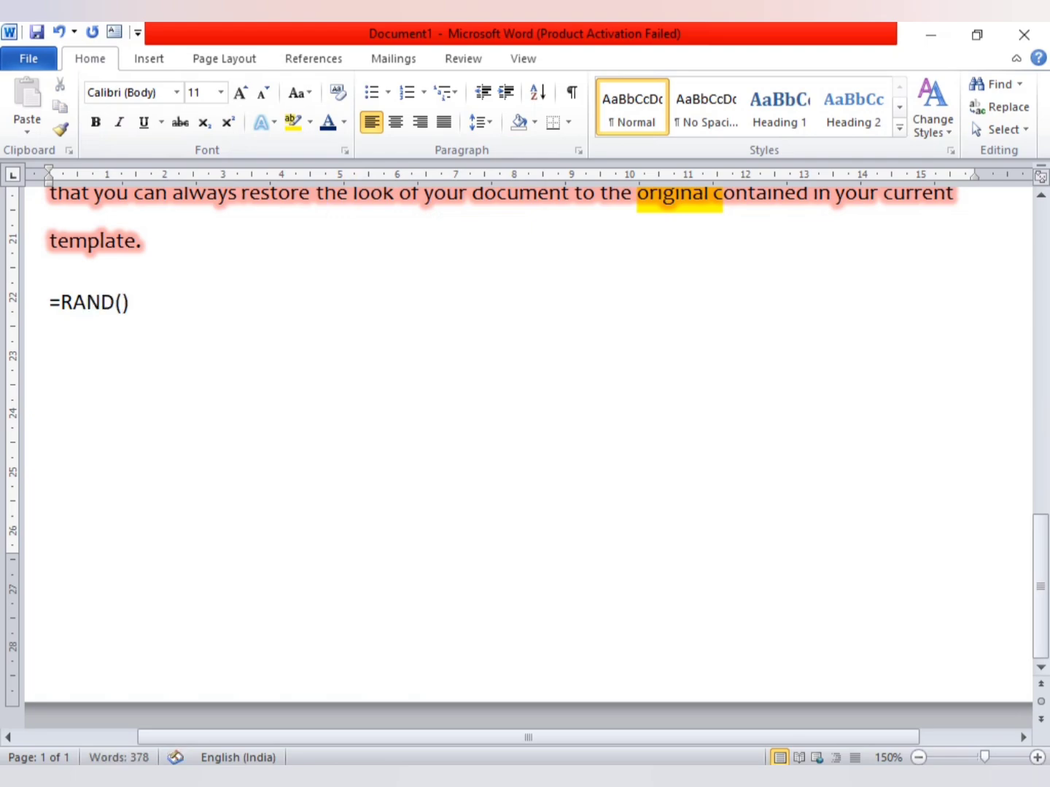
pyautogui.press('Return')
pyautogui.scroll(5, 161, 344)
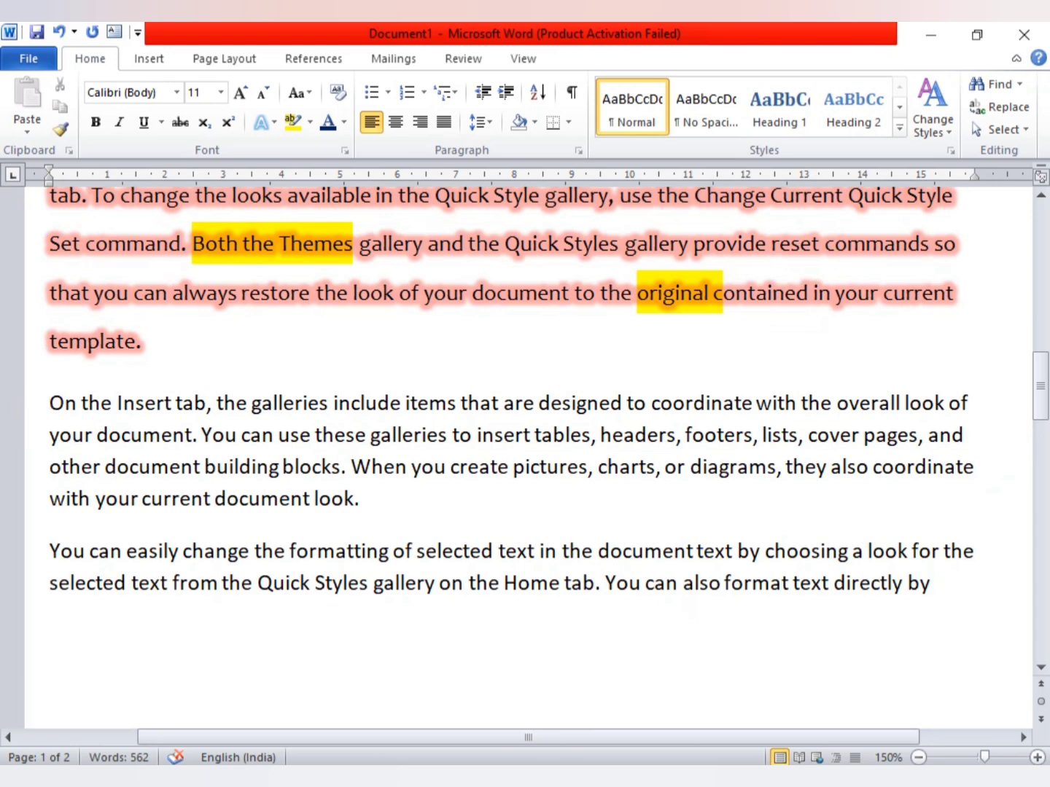
pyautogui.moveTo(49, 403); pyautogui.dragTo(383, 503)
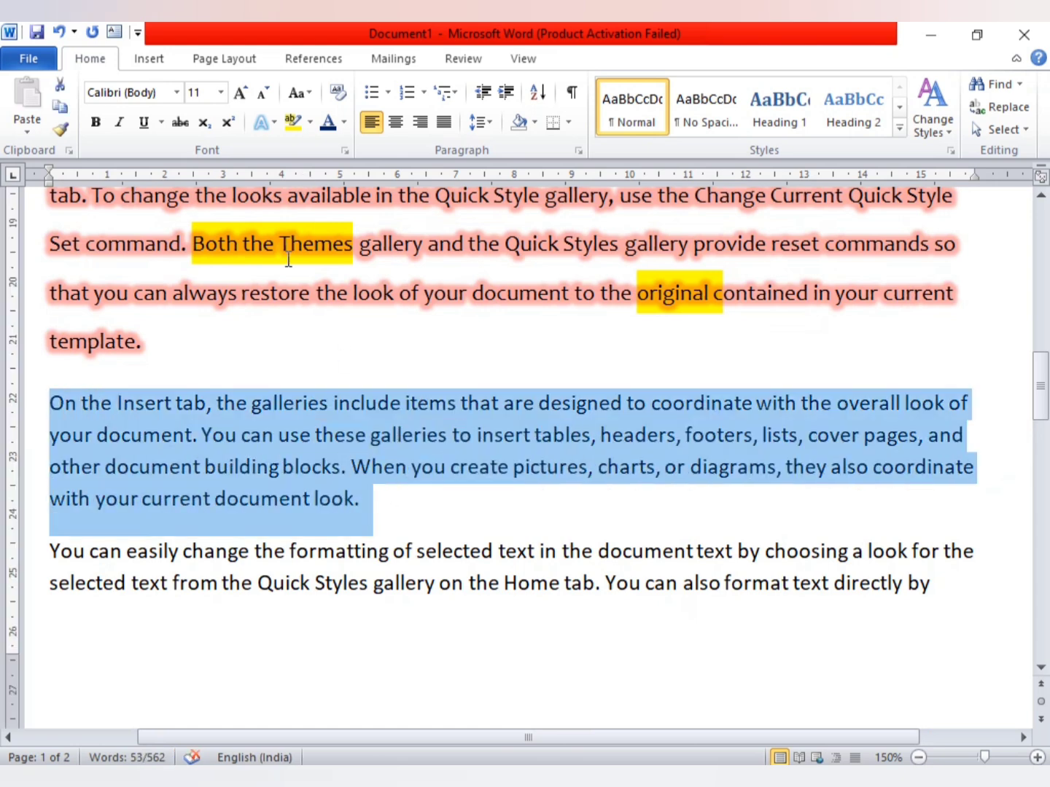
pyautogui.click(212, 376)
pyautogui.click(24, 408)
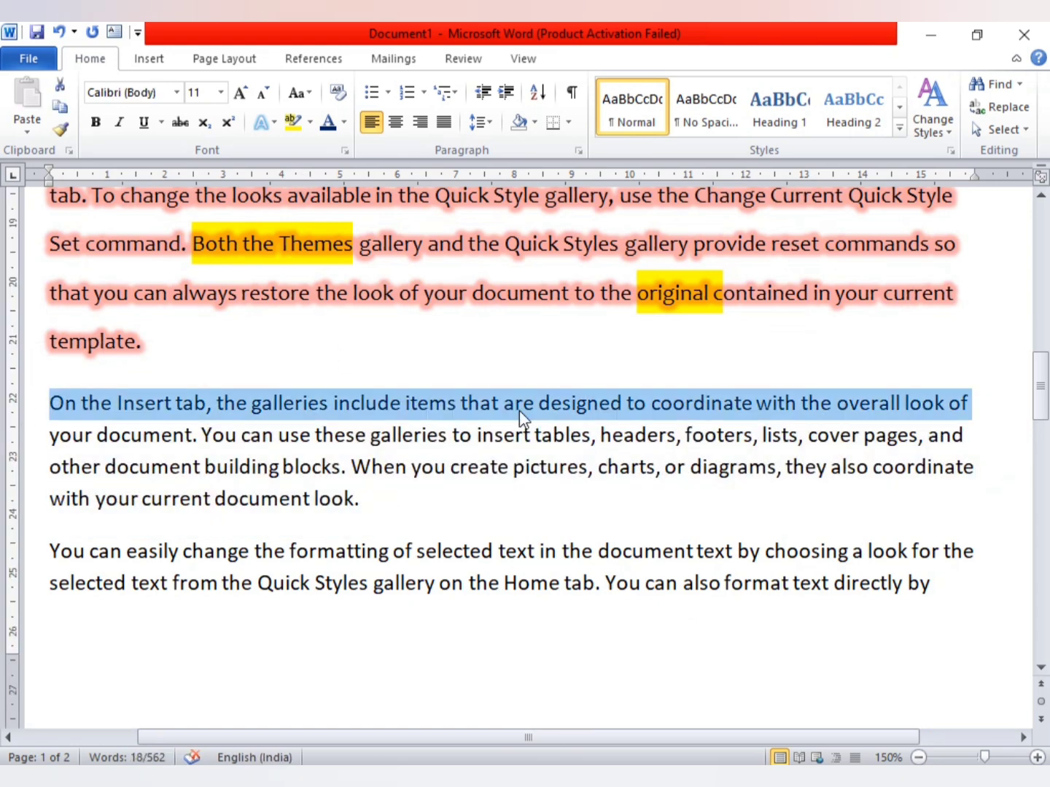
# - Make the first line of the galleries paragraph lowercase
pyautogui.click(311, 91)
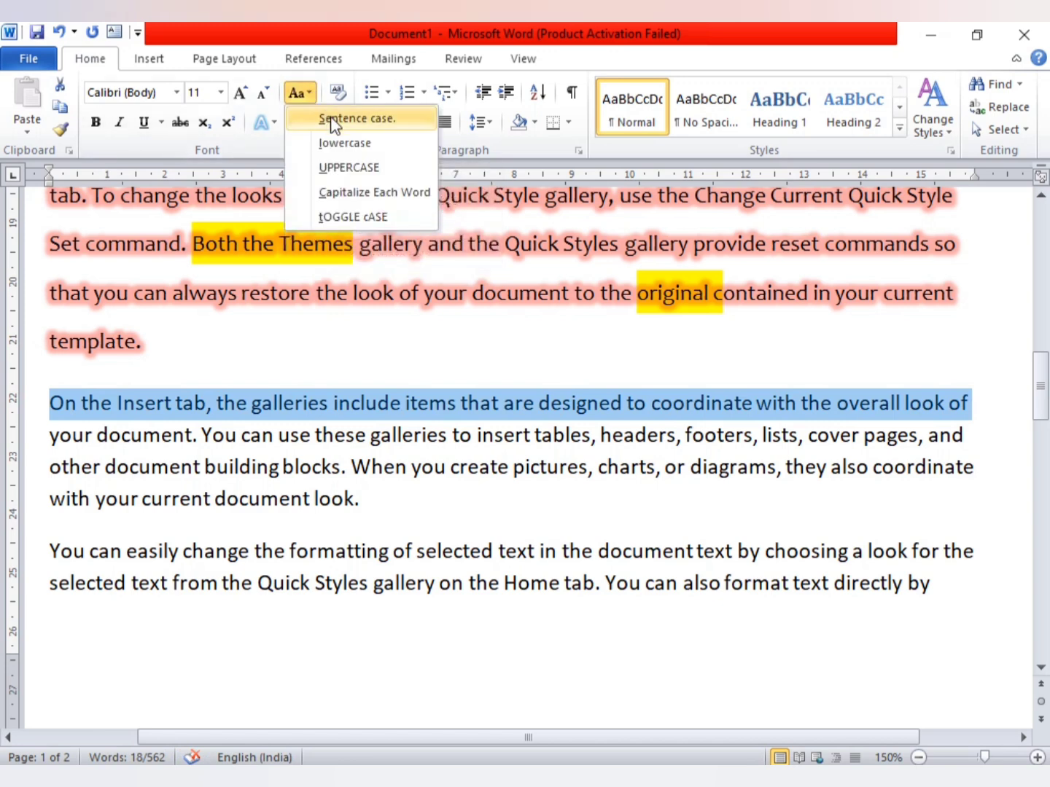
pyautogui.click(412, 301)
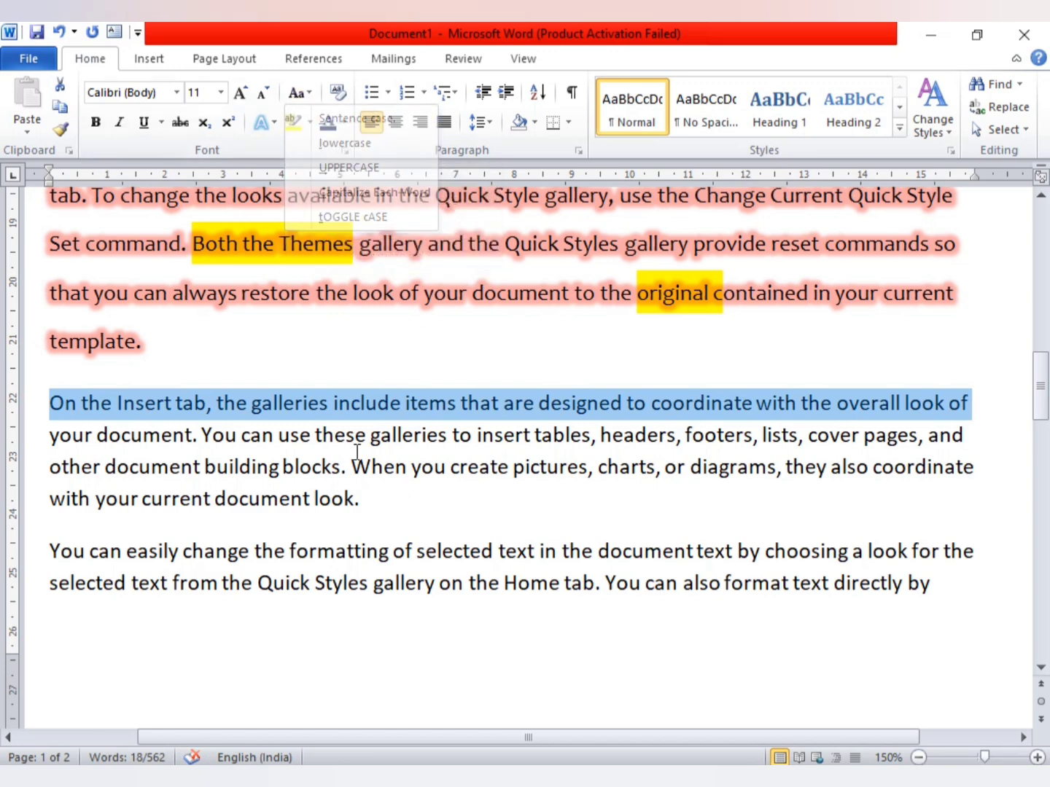
pyautogui.click(108, 436)
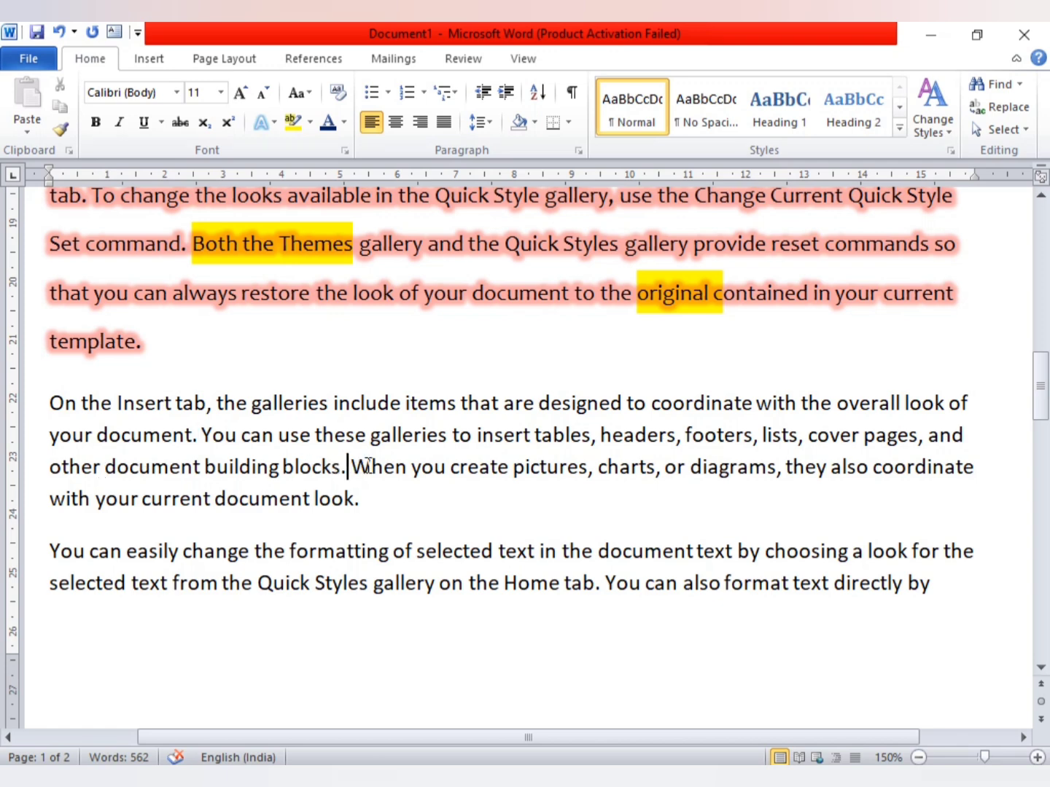
pyautogui.moveTo(49, 403); pyautogui.dragTo(968, 404)
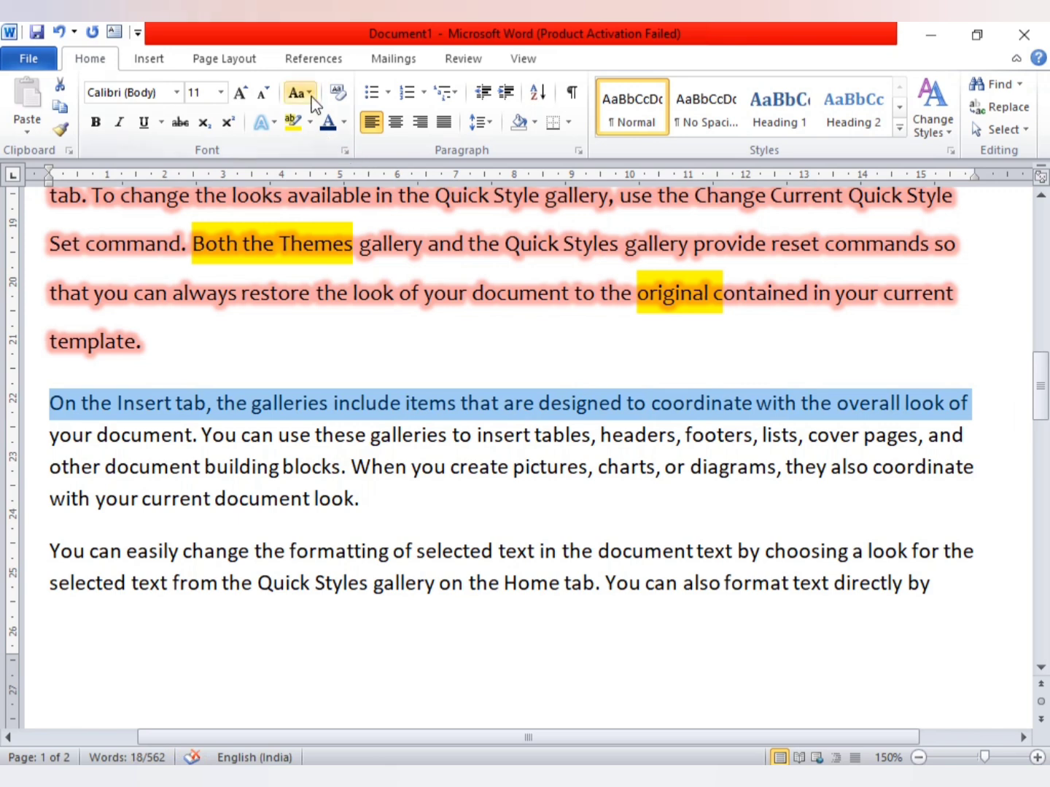
pyautogui.click(311, 99)
pyautogui.click(345, 144)
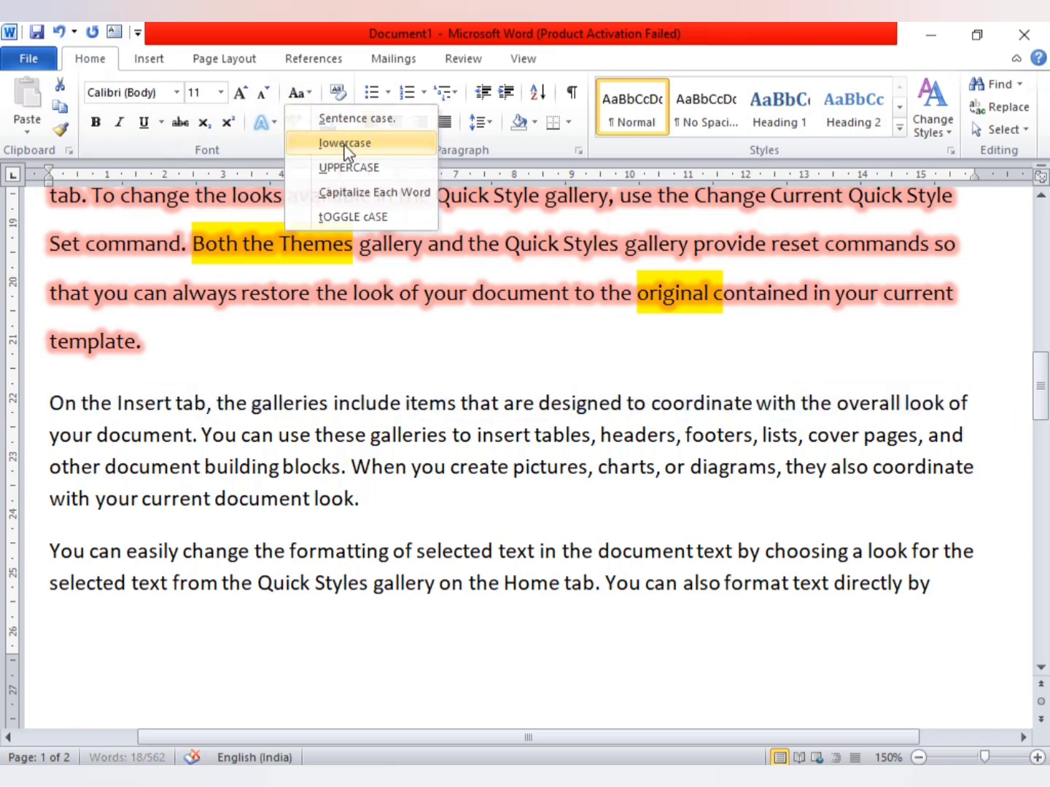
pyautogui.click(108, 404)
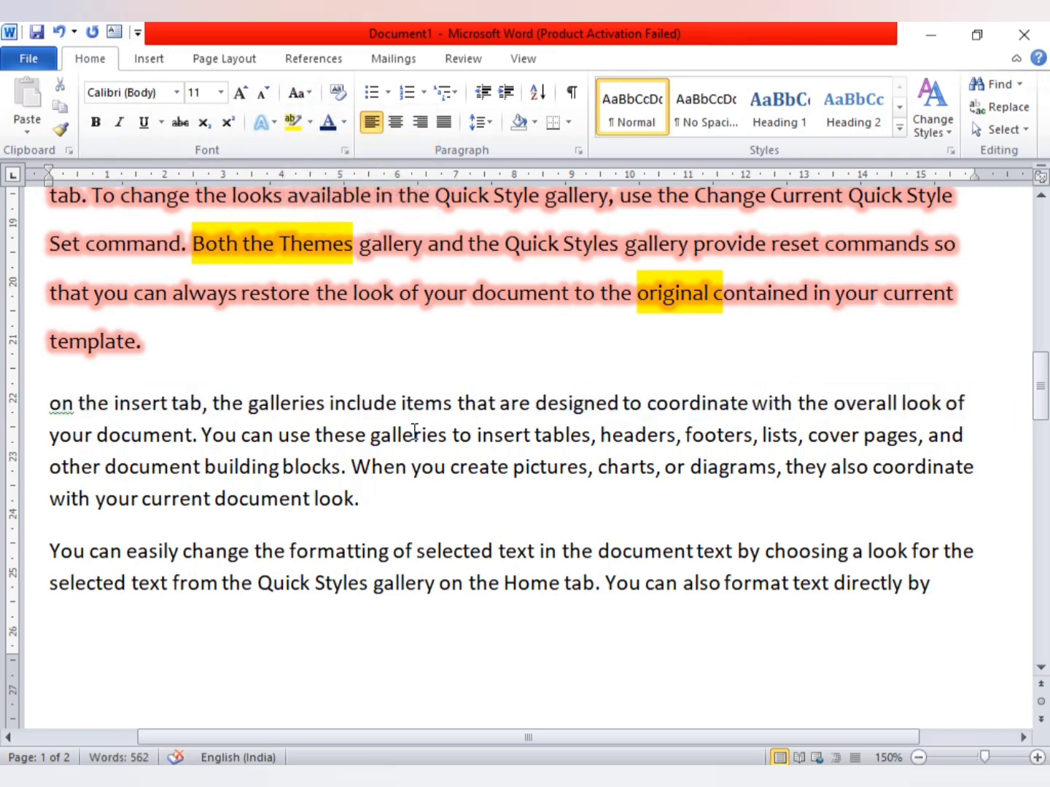
# - Make the second line of the galleries paragraph UPPERCASE
pyautogui.click(30, 435)
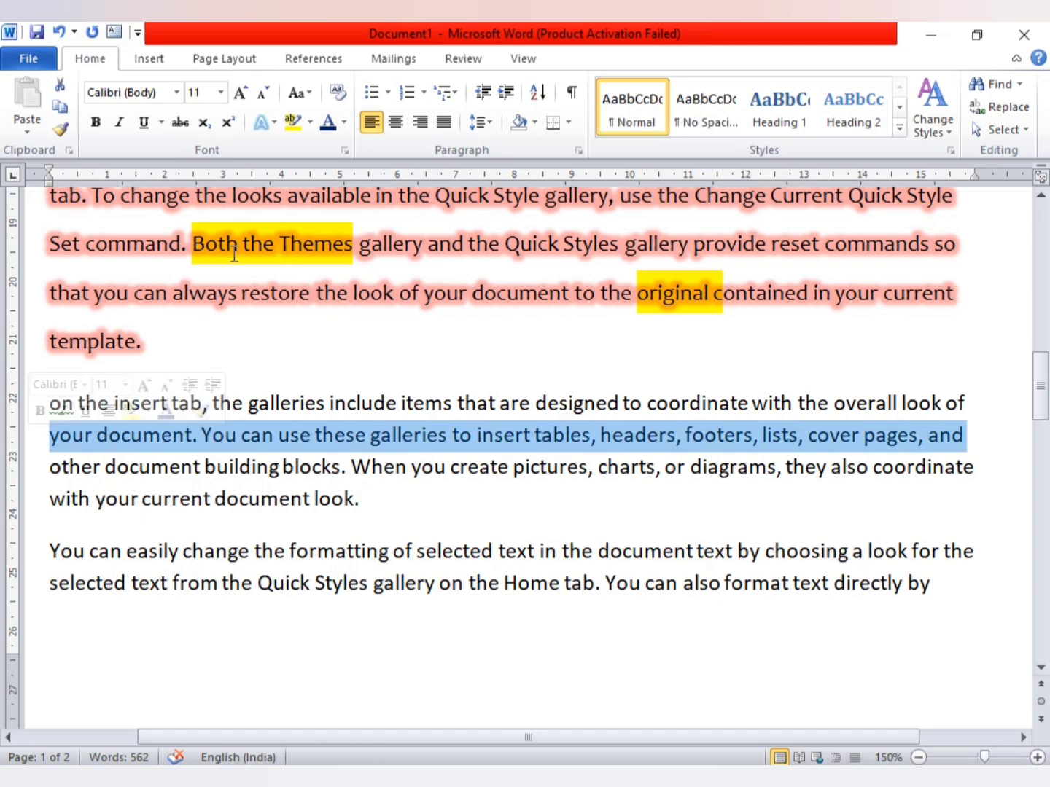
pyautogui.click(305, 94)
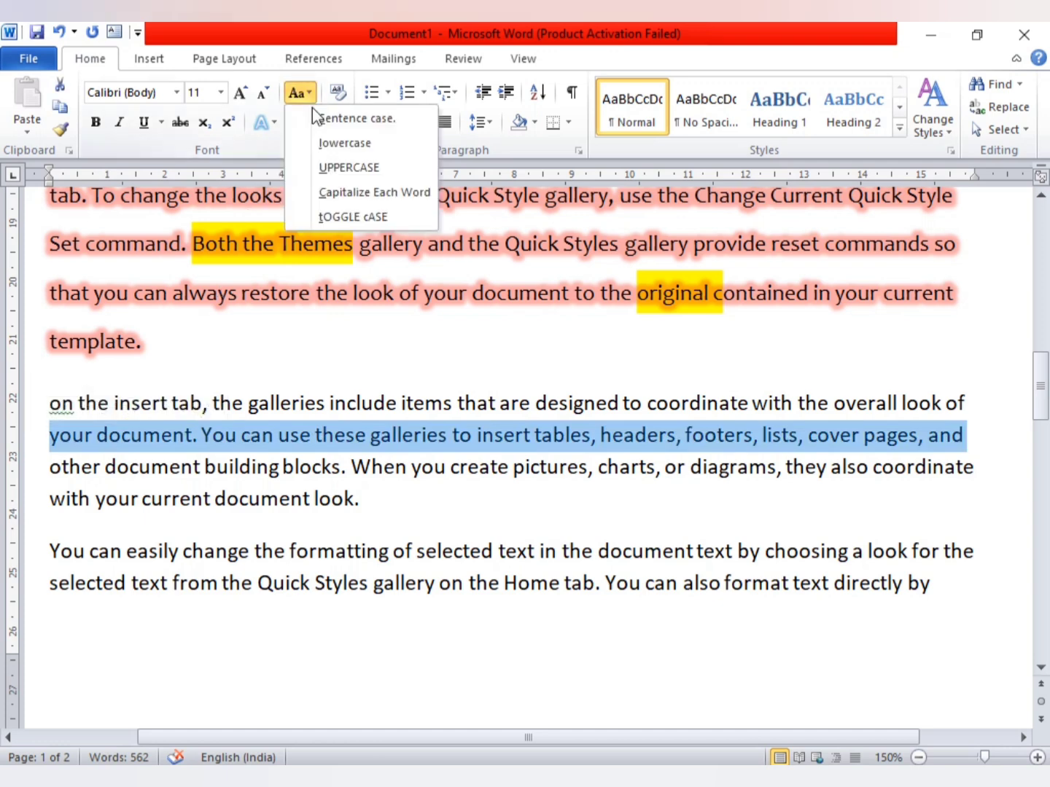
pyautogui.click(339, 169)
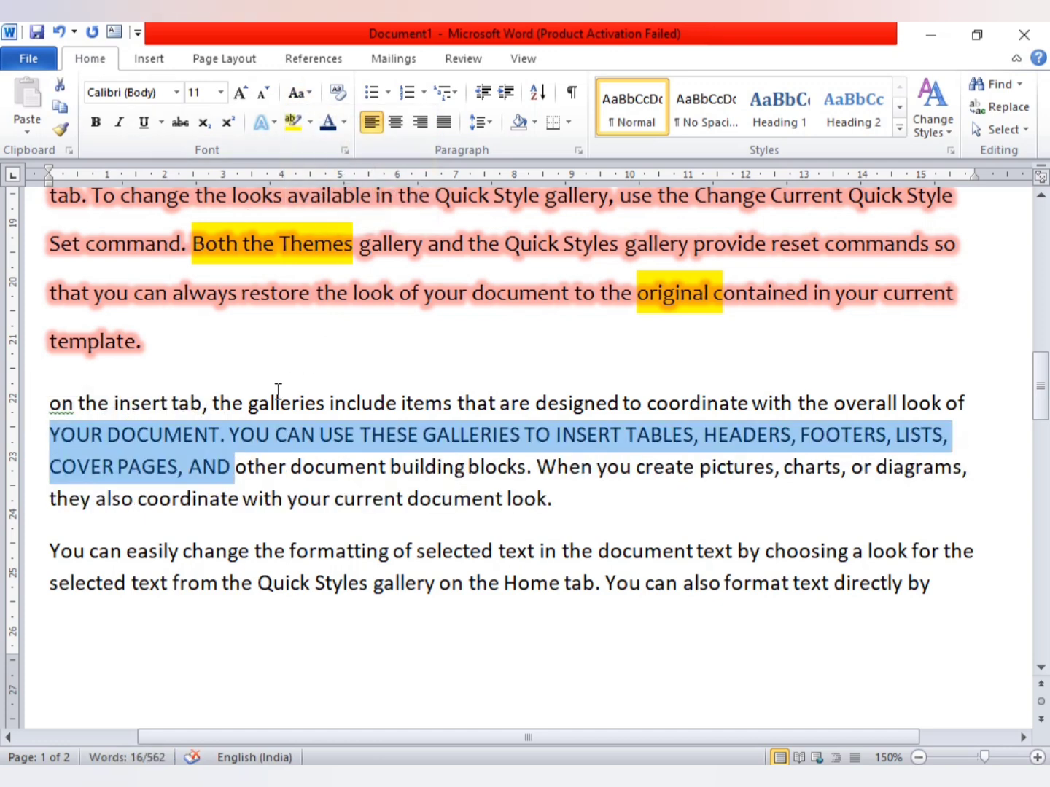
pyautogui.click(256, 439)
pyautogui.moveTo(52, 436)
pyautogui.mouseDown()
pyautogui.moveTo(609, 448)
pyautogui.moveTo(941, 436)
pyautogui.mouseUp()
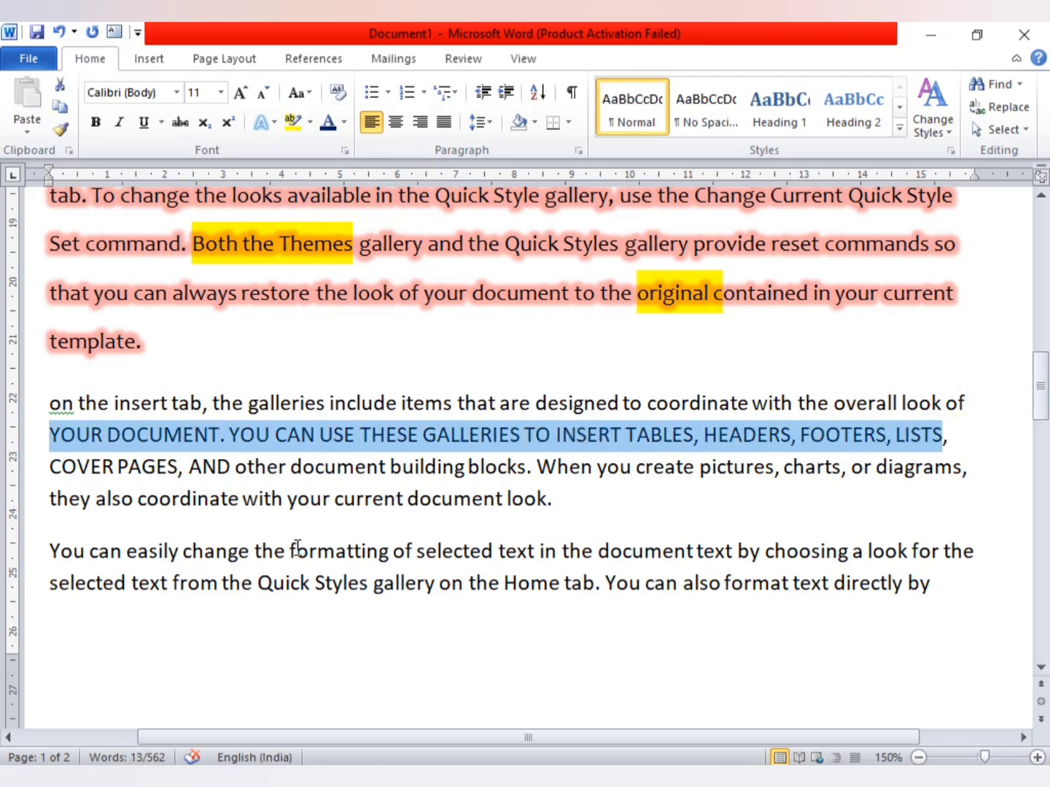
pyautogui.click(189, 465)
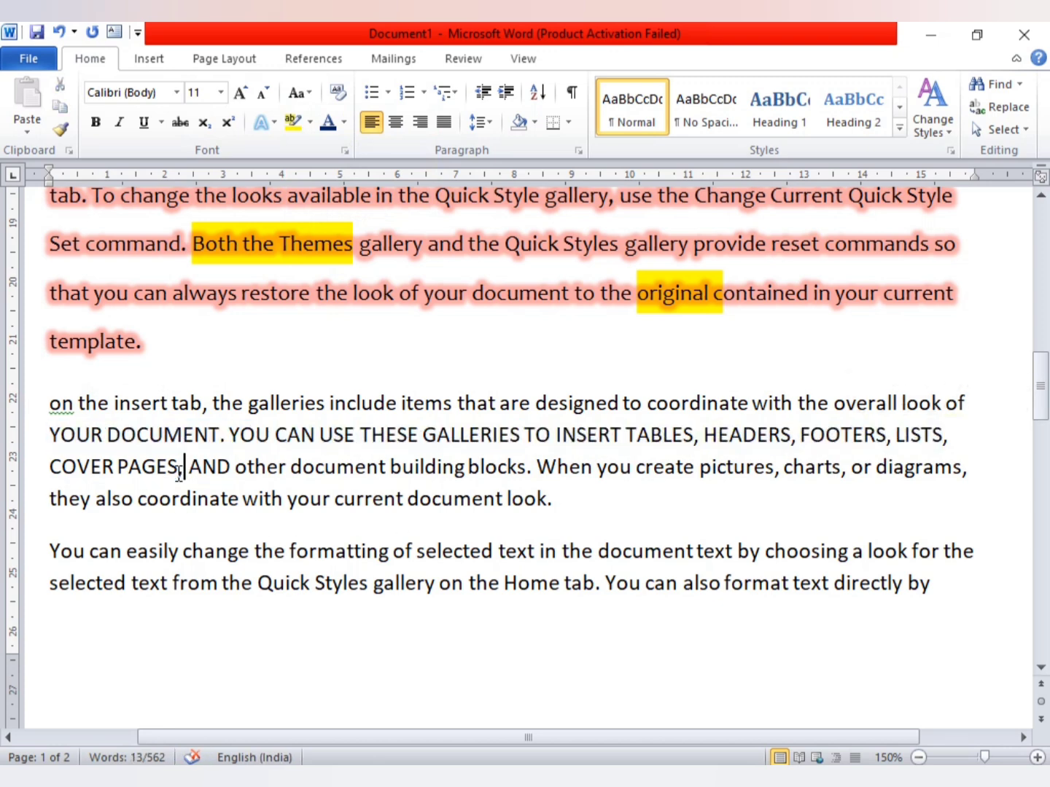
pyautogui.click(30, 514)
# - Apply Capitalize Each Word to the 'You can easily change' paragraph
pyautogui.moveTo(50, 551)
pyautogui.mouseDown()
pyautogui.moveTo(125, 573)
pyautogui.moveTo(654, 635)
pyautogui.moveTo(977, 594)
pyautogui.mouseUp()
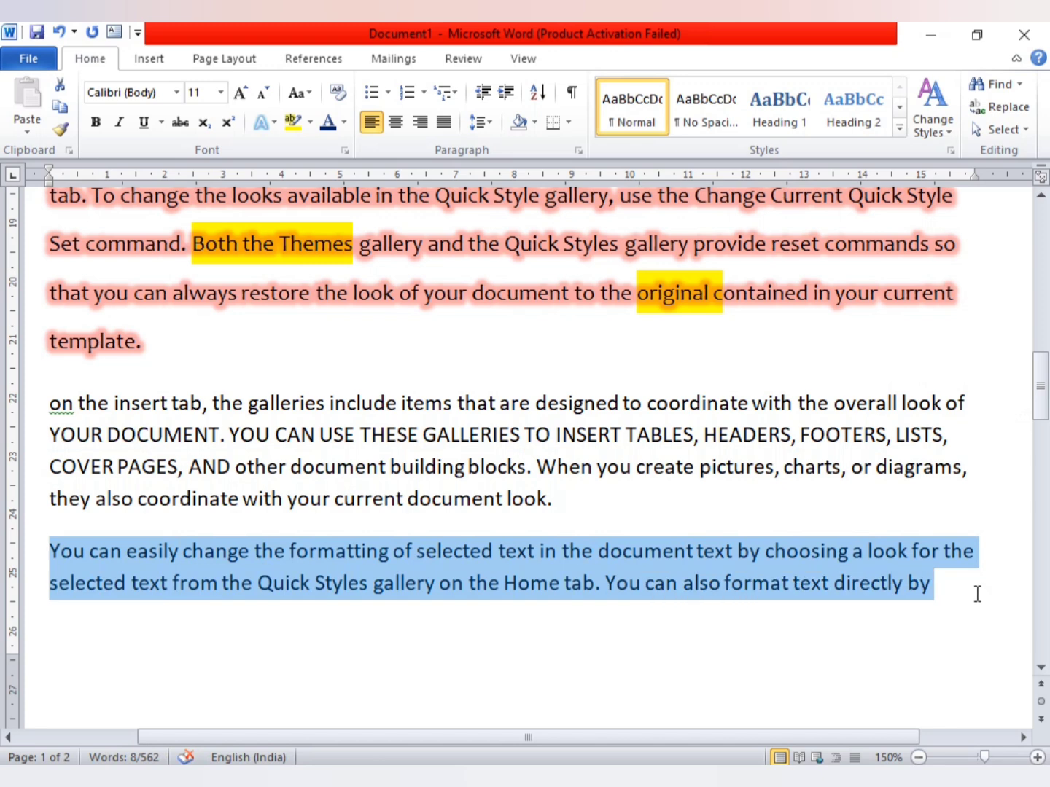
pyautogui.click(302, 95)
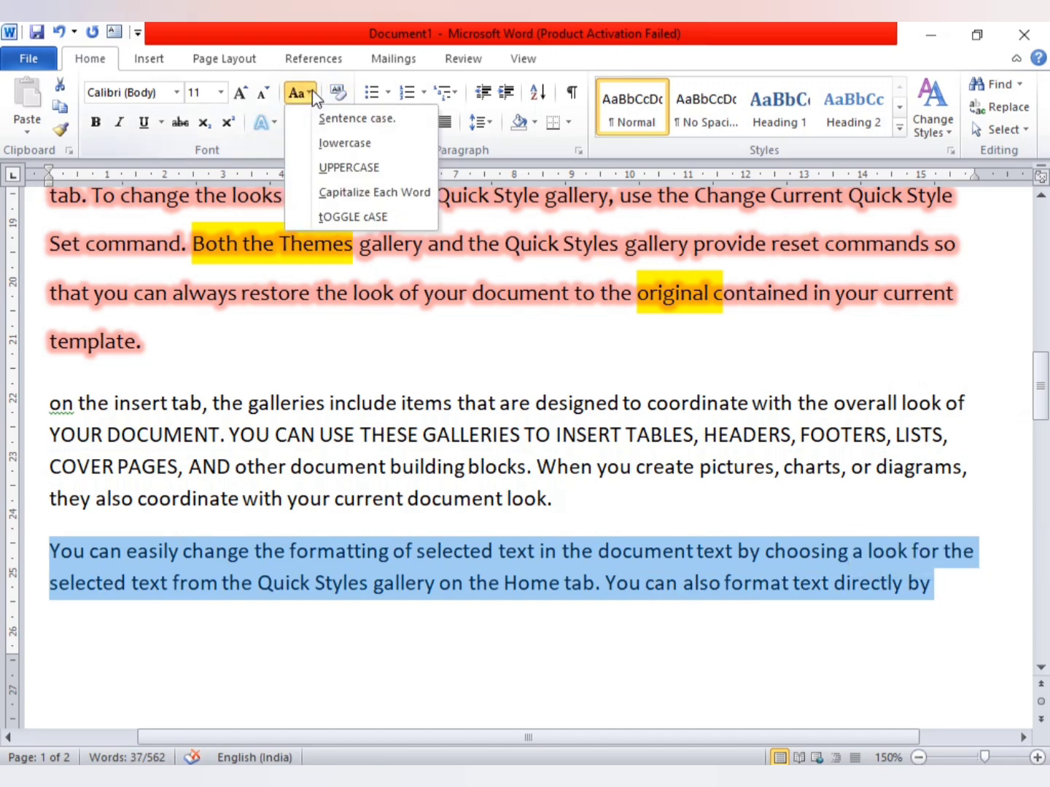
pyautogui.click(350, 193)
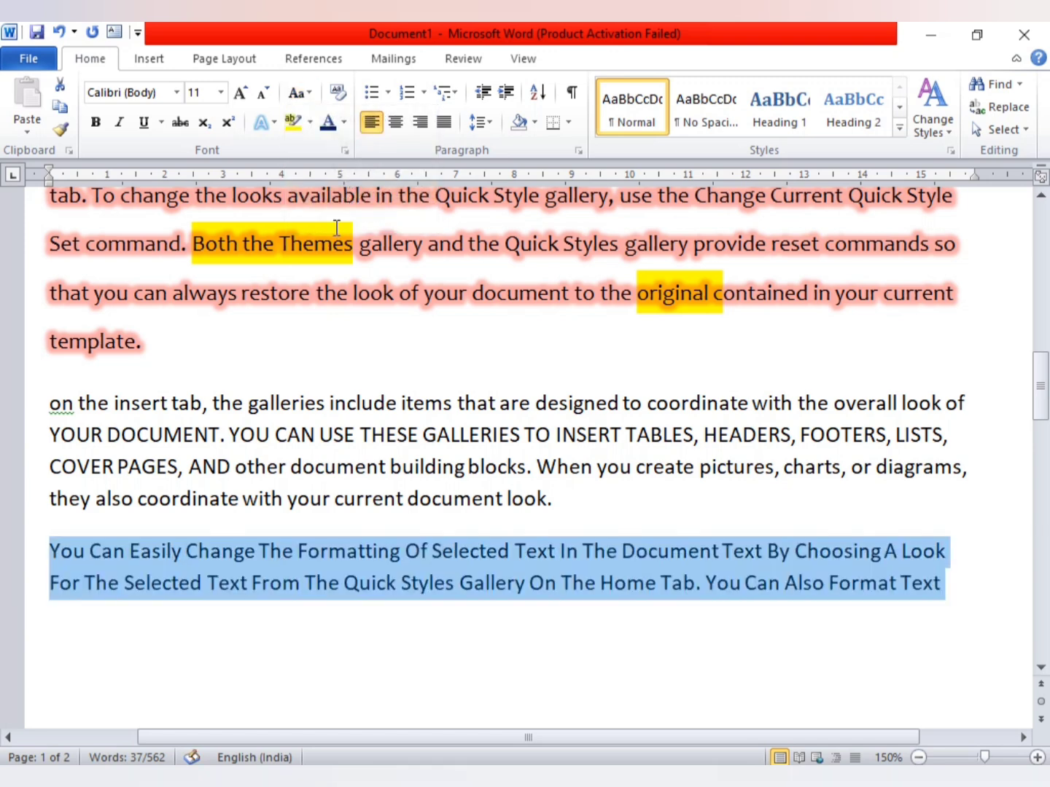
pyautogui.click(141, 553)
pyautogui.click(52, 551)
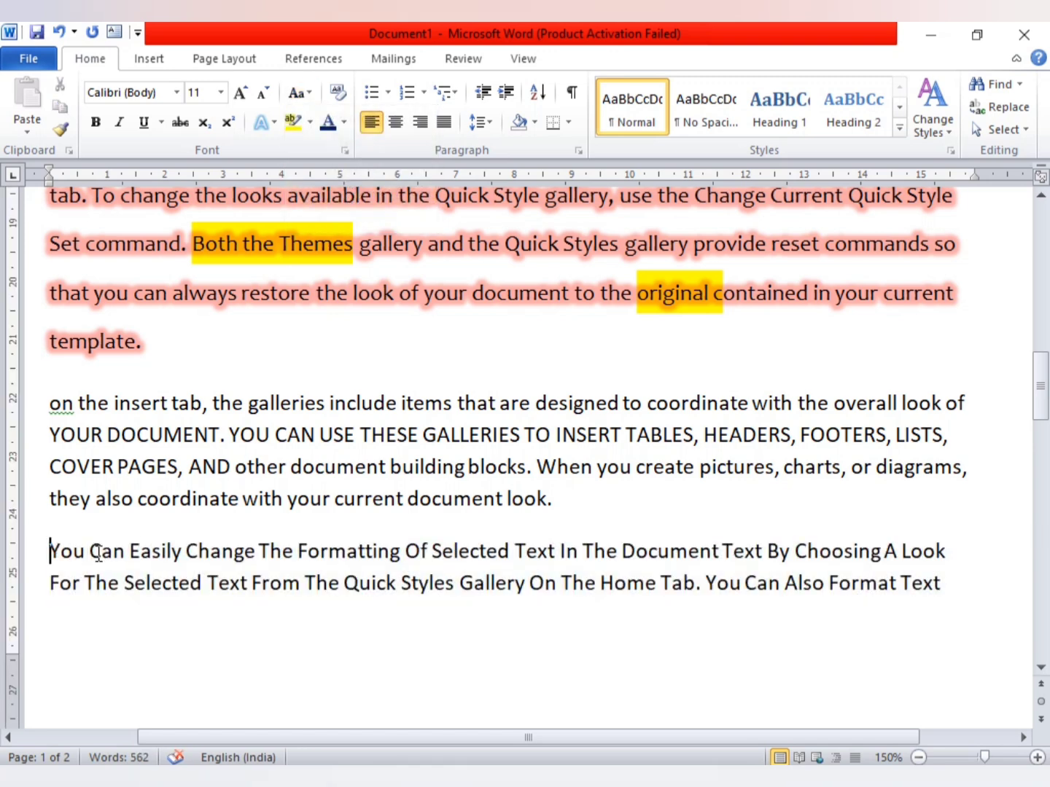
pyautogui.click(200, 554)
pyautogui.click(263, 551)
pyautogui.click(310, 93)
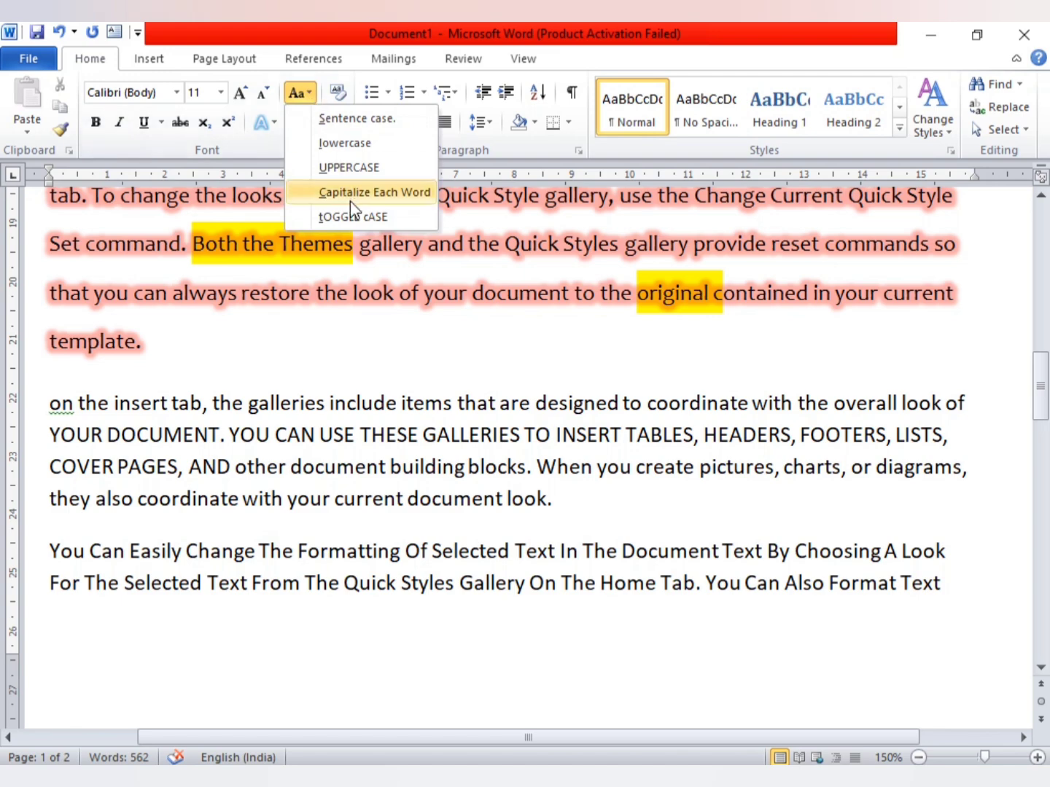
# - Try tOGGLE cASE on the 'Directly By' paragraph, then revert it to its original case
pyautogui.click(274, 437)
pyautogui.scroll(-5, 272, 452)
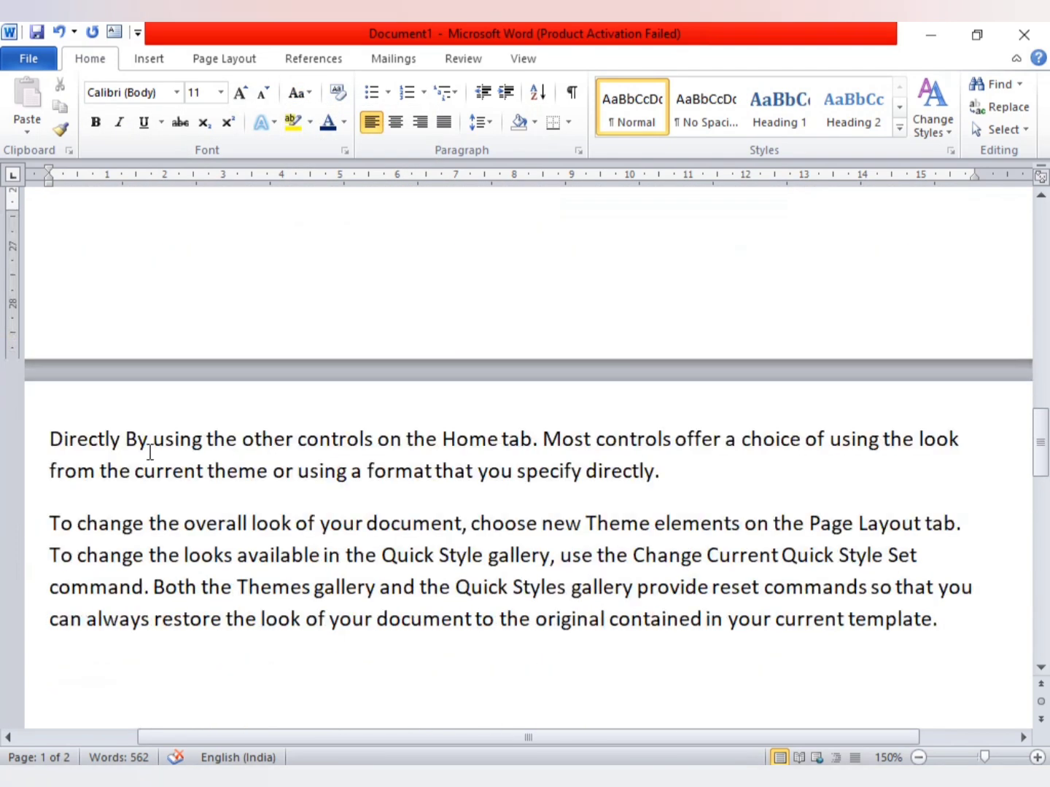
pyautogui.moveTo(33, 436); pyautogui.dragTo(408, 484)
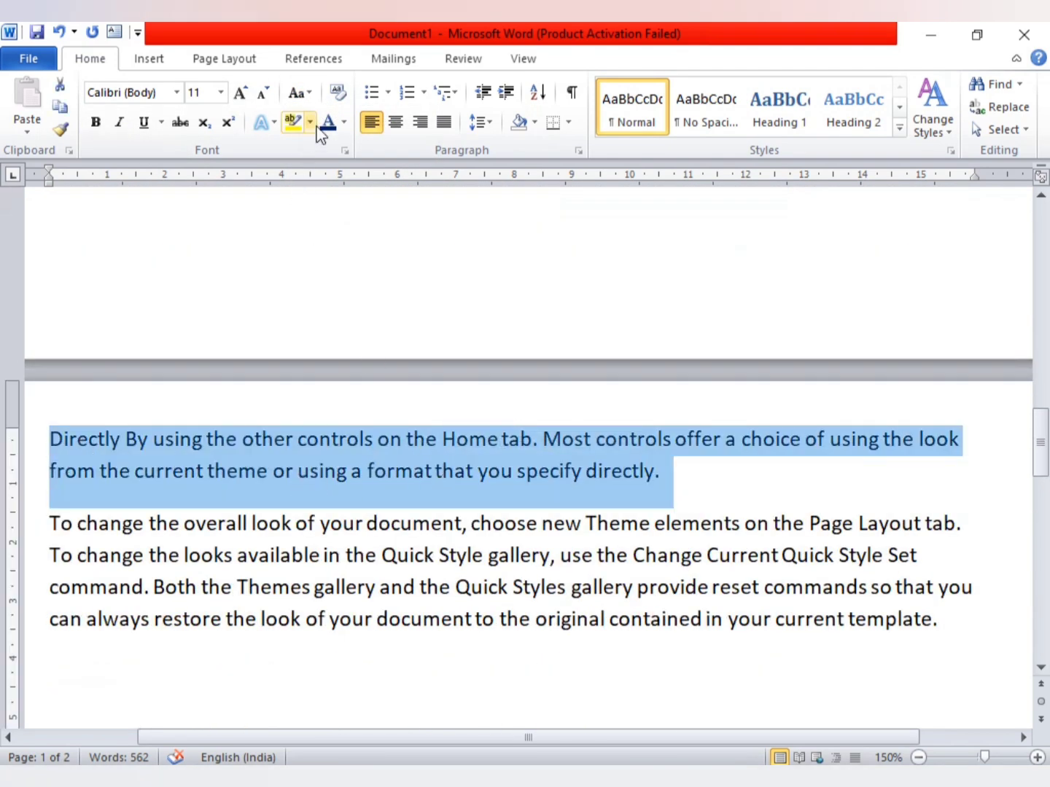
pyautogui.click(312, 95)
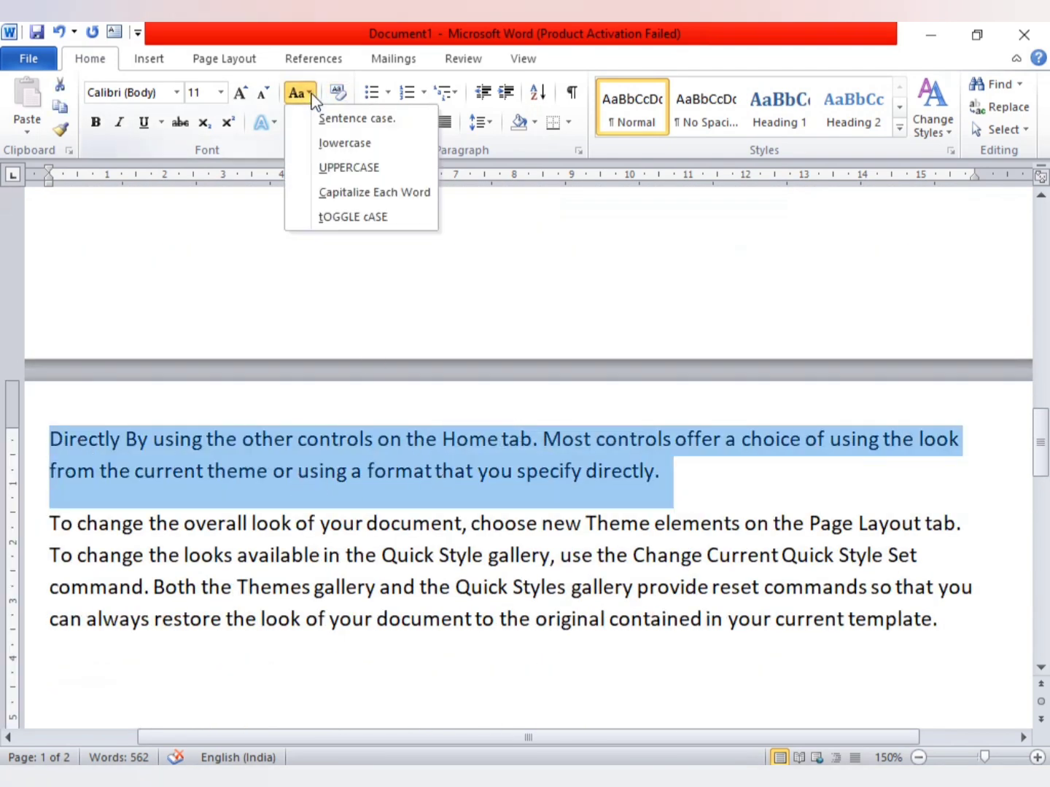
pyautogui.click(337, 218)
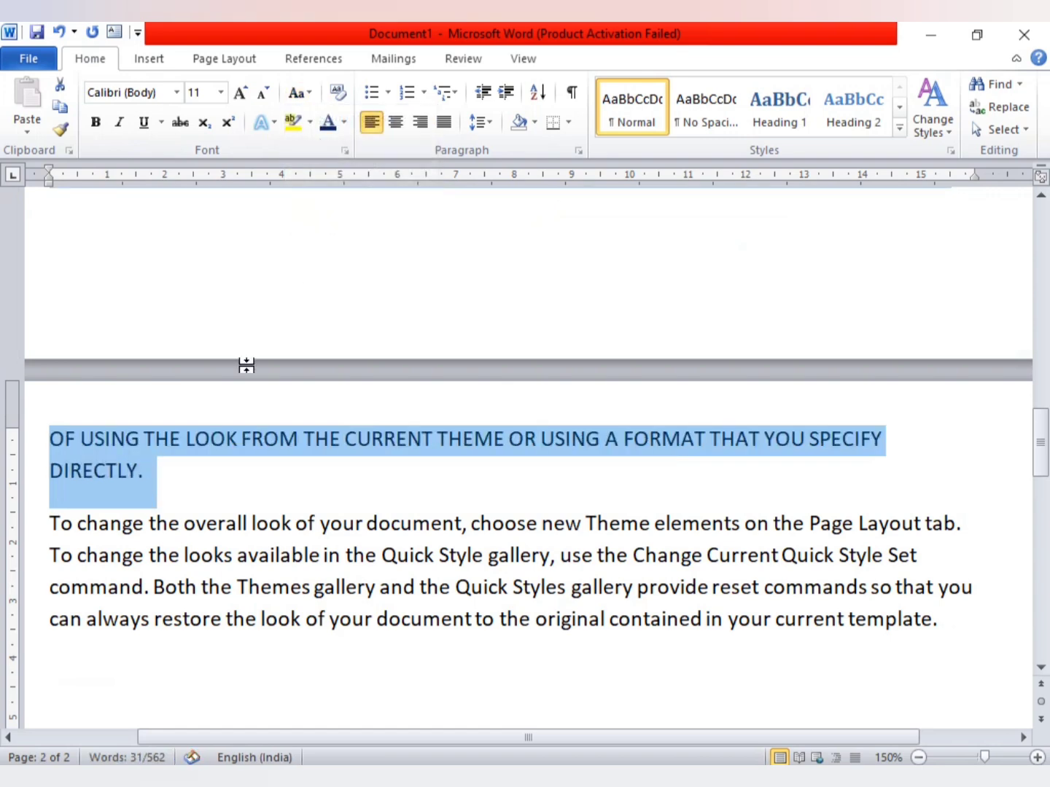
pyautogui.click(310, 95)
pyautogui.click(338, 218)
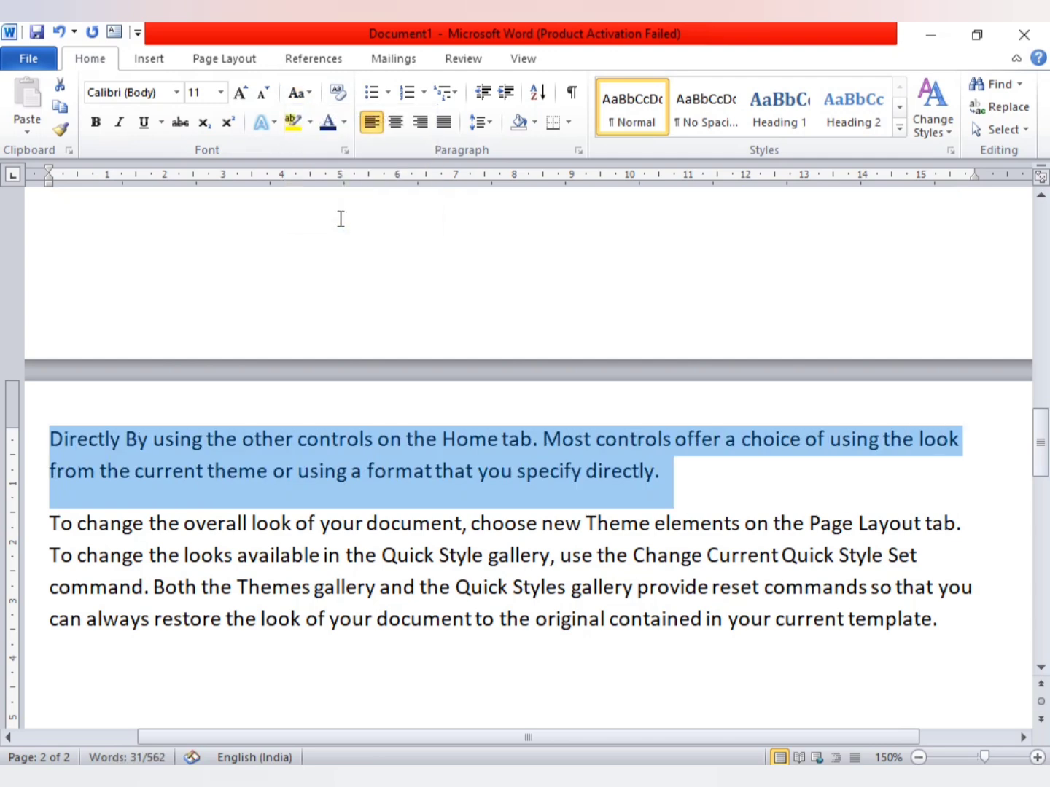
pyautogui.click(277, 473)
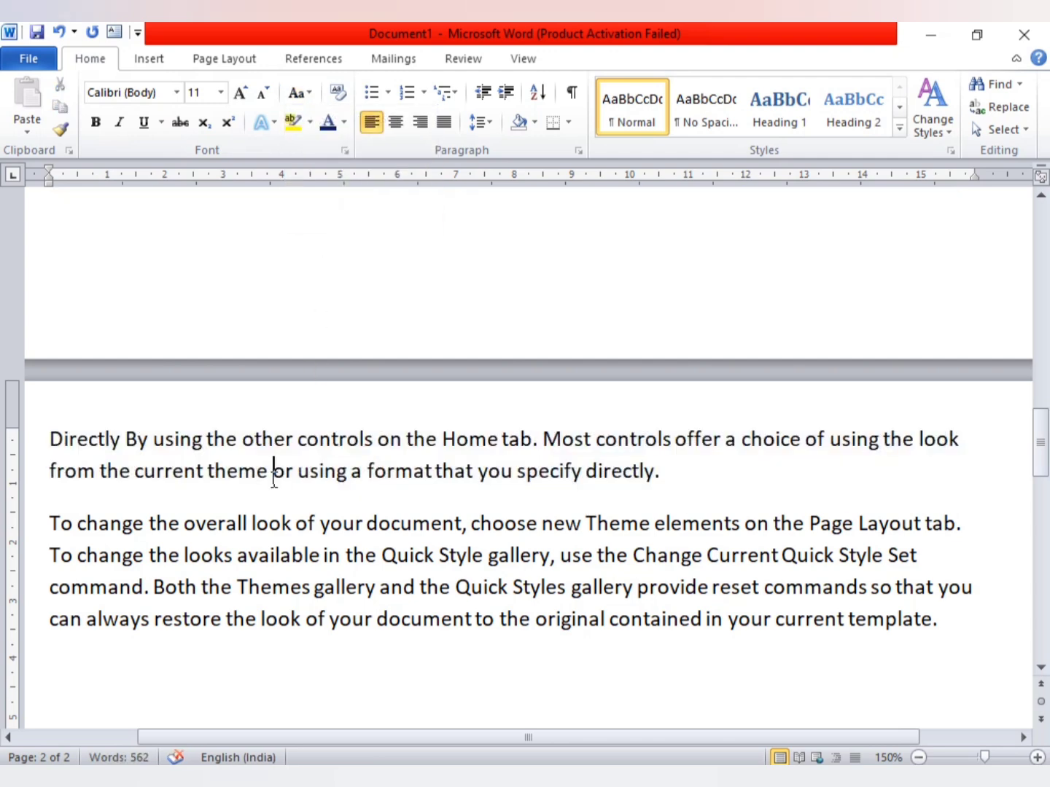
# - Apply tOGGLE cASE to the whole 'To change the overall look' paragraph
pyautogui.scroll(-2, 271, 478)
pyautogui.moveTo(55, 375); pyautogui.dragTo(635, 547)
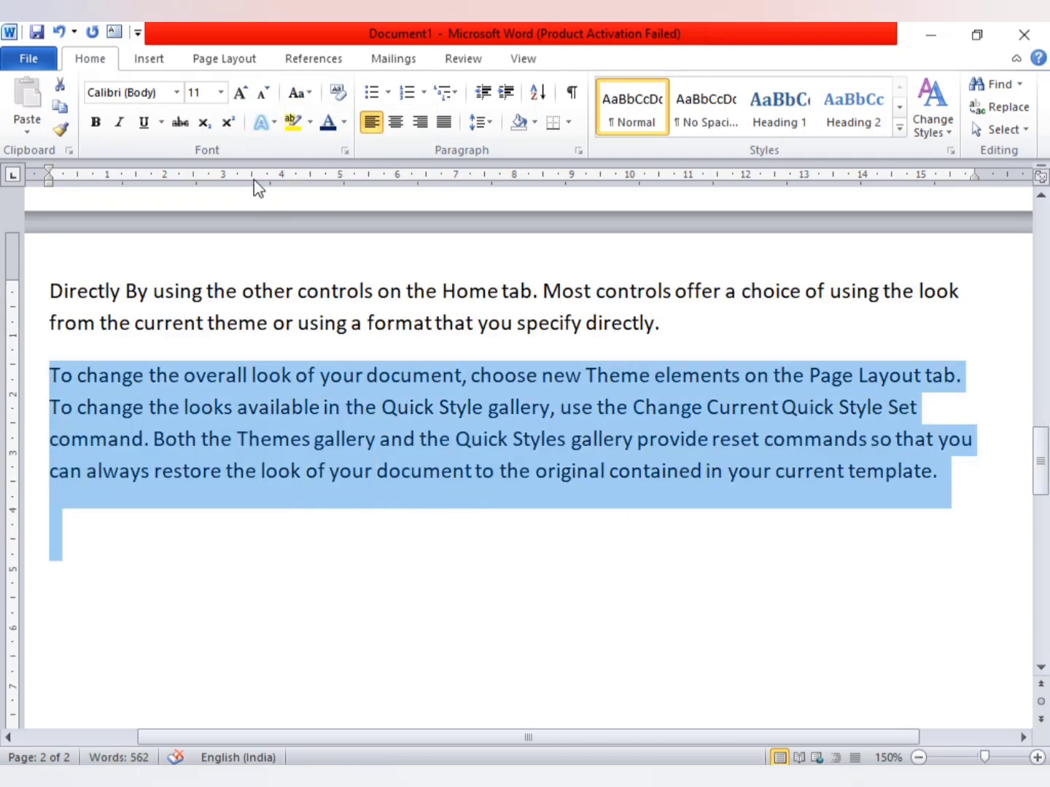
pyautogui.click(310, 96)
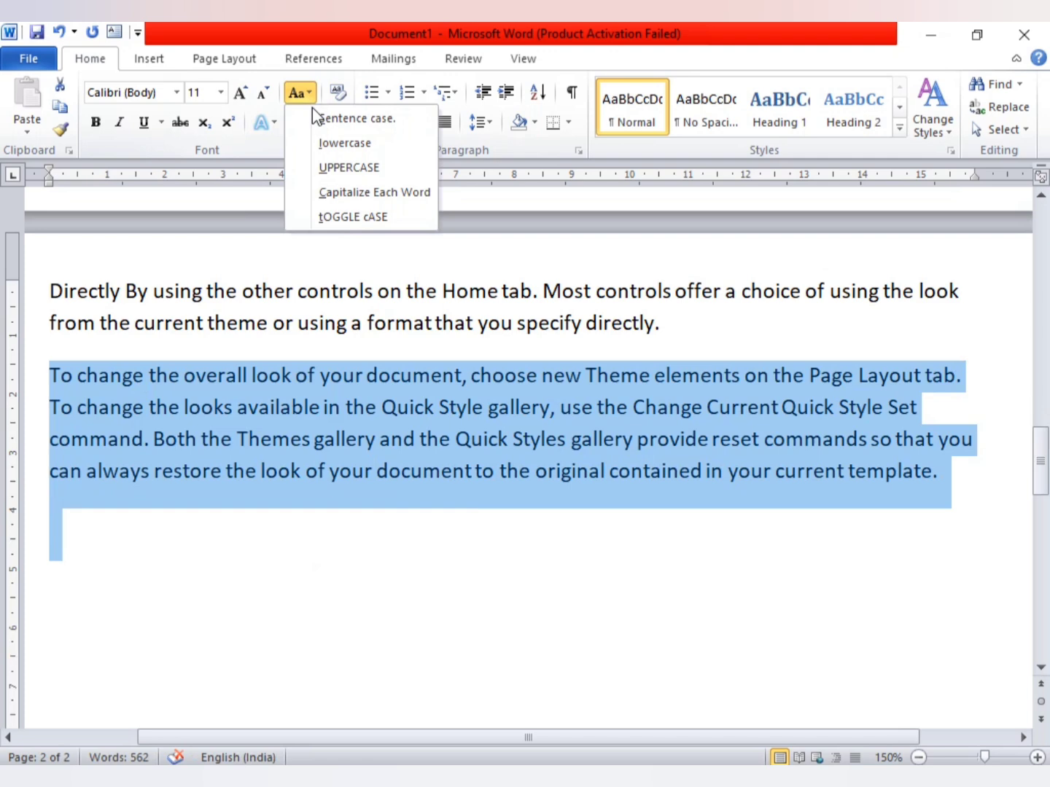
pyautogui.click(350, 218)
pyautogui.click(192, 438)
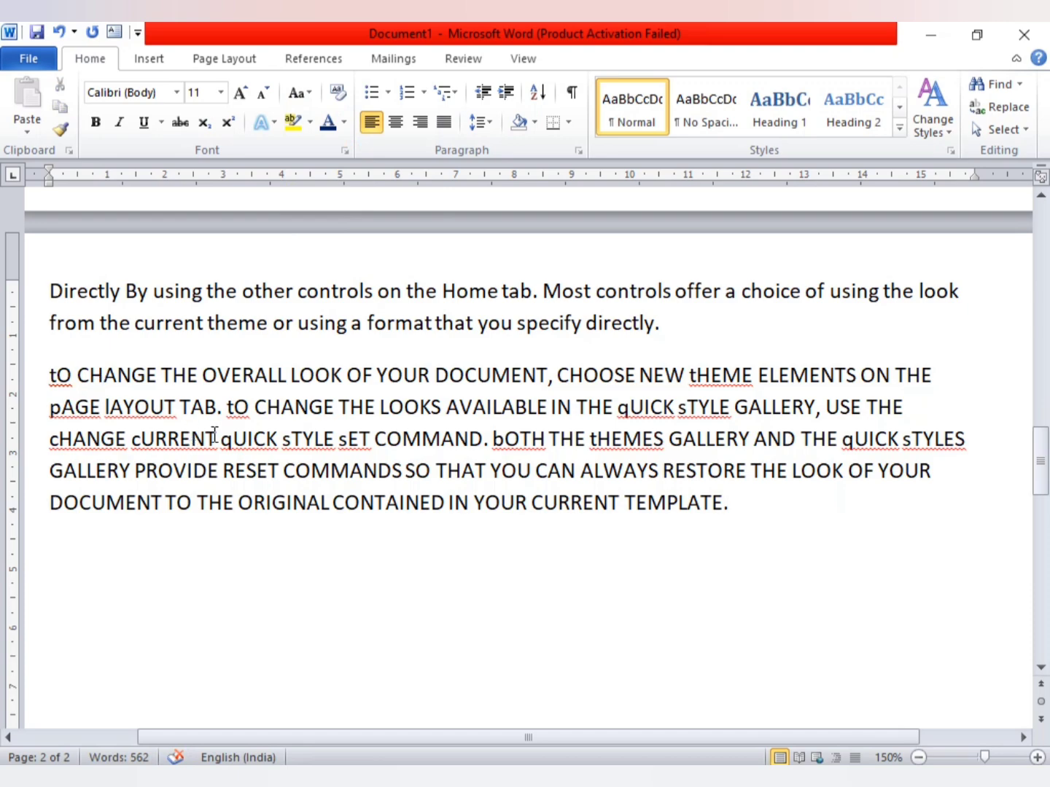
# - Apply tOGGLE cASE to the glowing 'You can easily change' paragraph as well
pyautogui.scroll(3, 289, 429)
pyautogui.scroll(3, 288, 426)
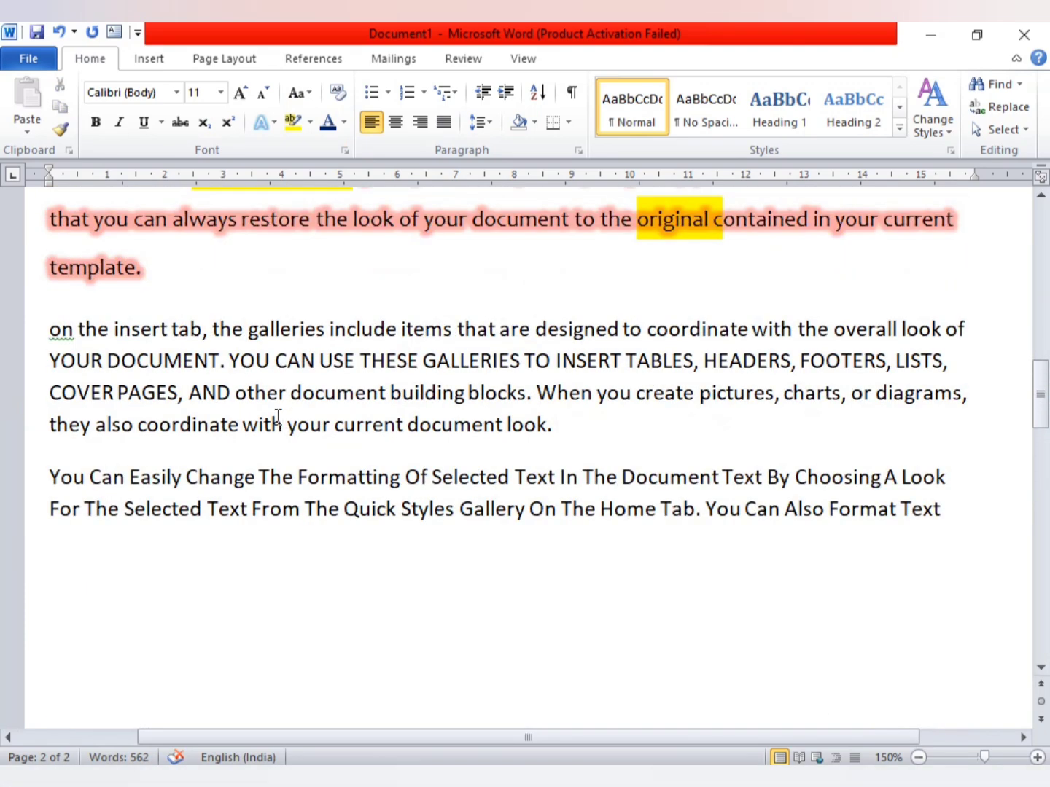
pyautogui.scroll(3, 276, 422)
pyautogui.scroll(3, 260, 399)
pyautogui.moveTo(69, 313); pyautogui.dragTo(797, 478)
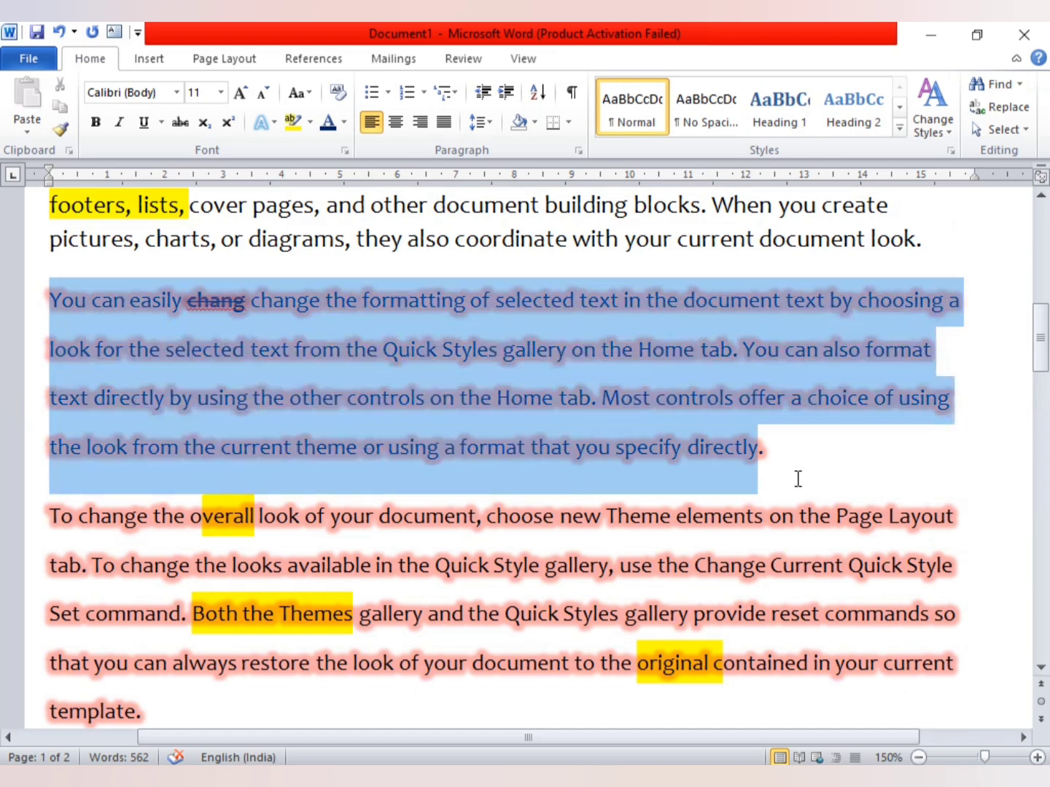
pyautogui.click(298, 92)
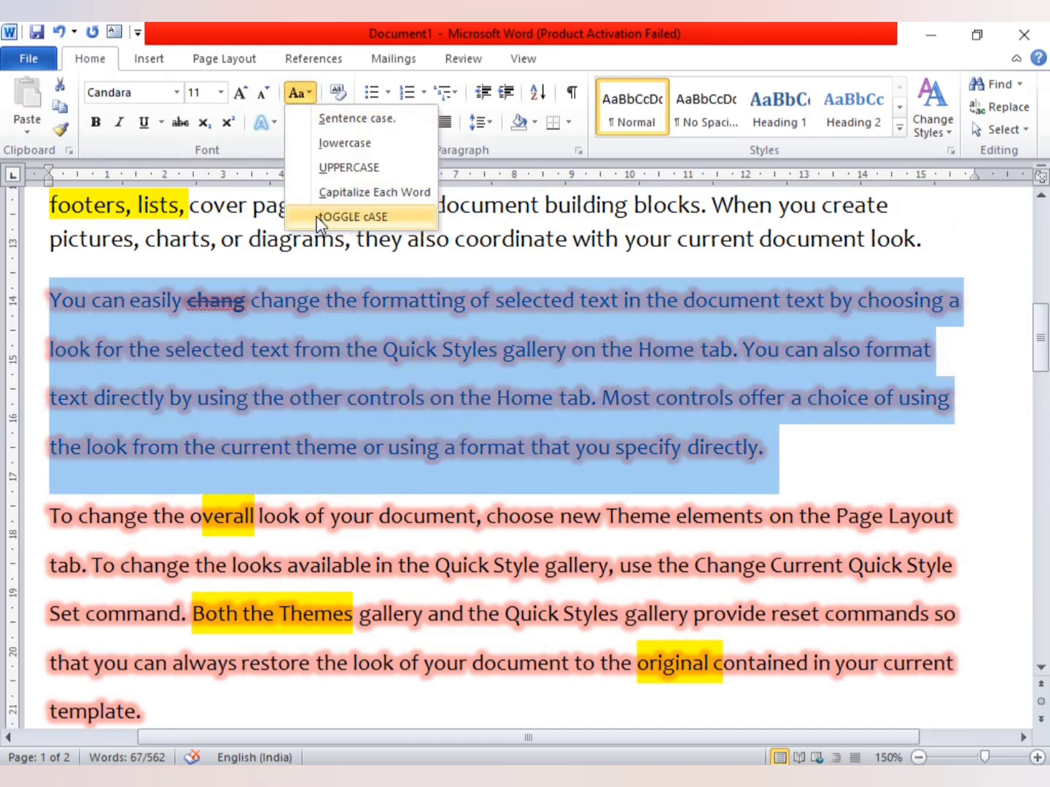
pyautogui.click(364, 218)
pyautogui.click(161, 347)
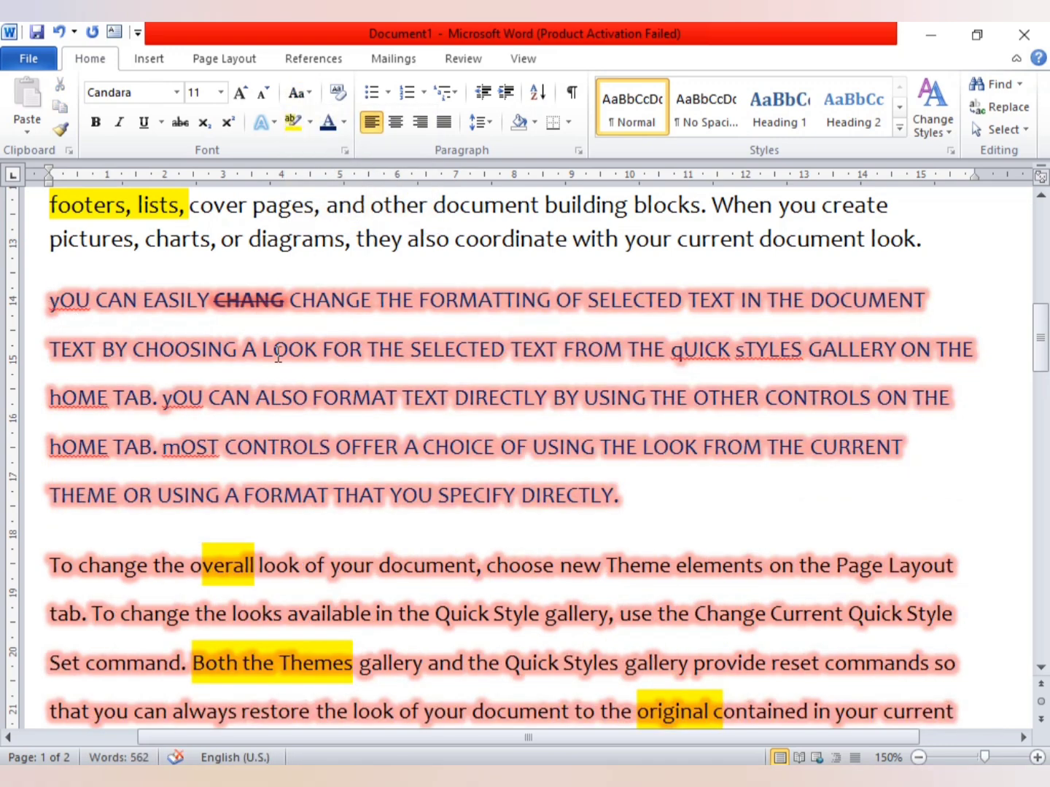
# - Open the Change Case options, leave them unchanged, and return to the top of page 1
pyautogui.scroll(3, 313, 415)
pyautogui.scroll(-5, 314, 415)
pyautogui.scroll(-5, 313, 416)
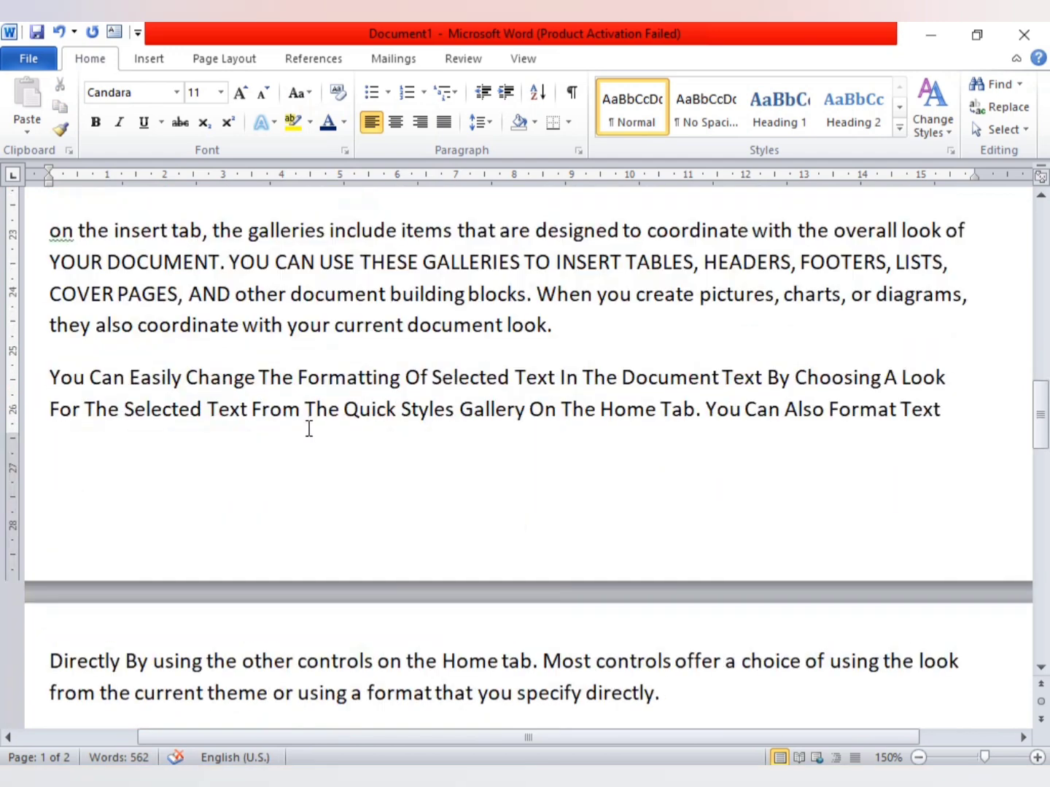
pyautogui.scroll(-5, 314, 416)
pyautogui.click(306, 95)
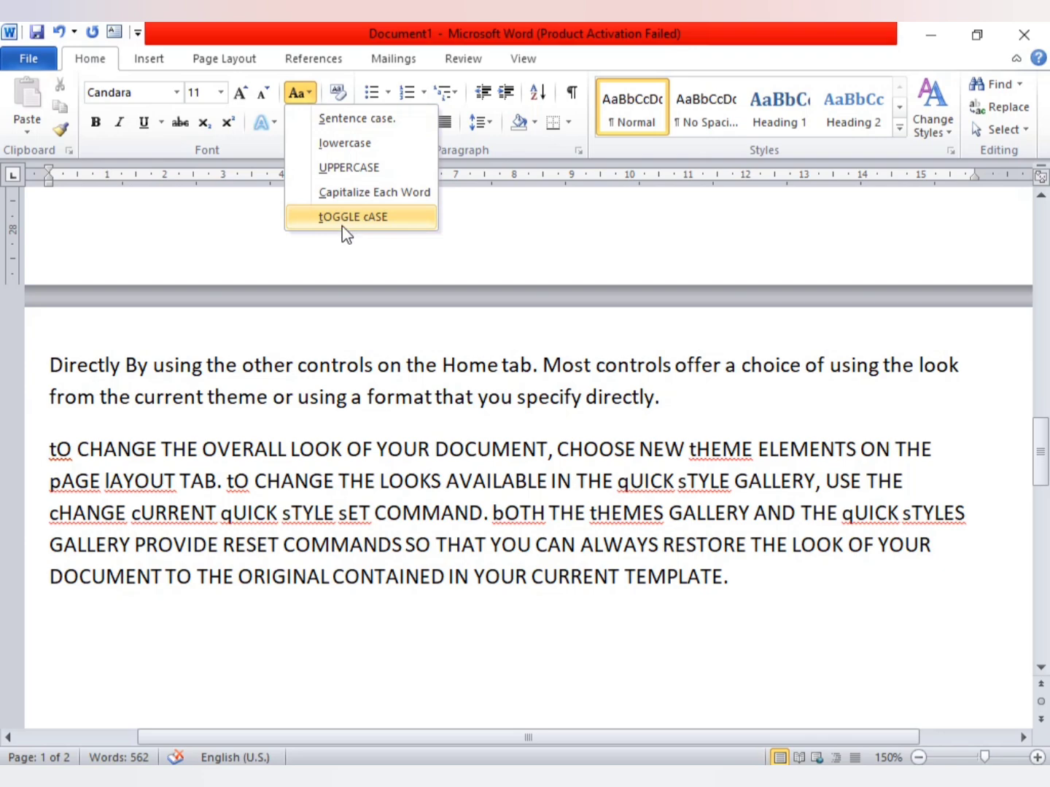
pyautogui.click(321, 467)
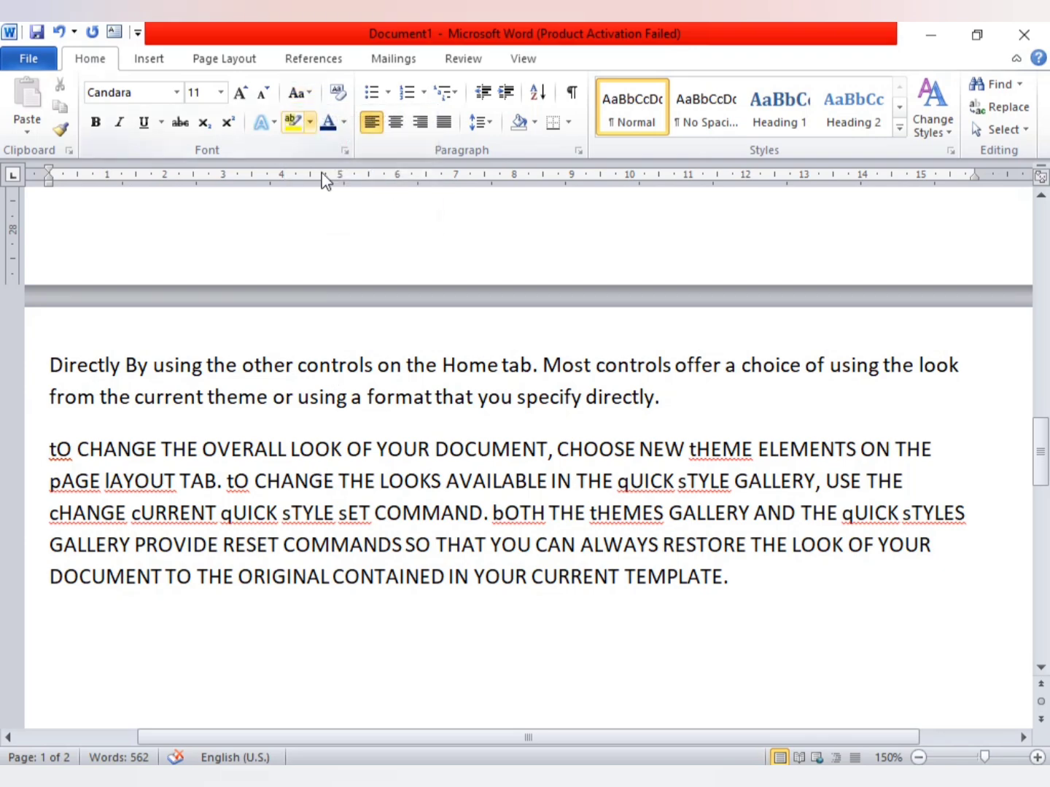
pyautogui.scroll(5, 322, 315)
pyautogui.scroll(5, 322, 315)
pyautogui.scroll(5, 347, 338)
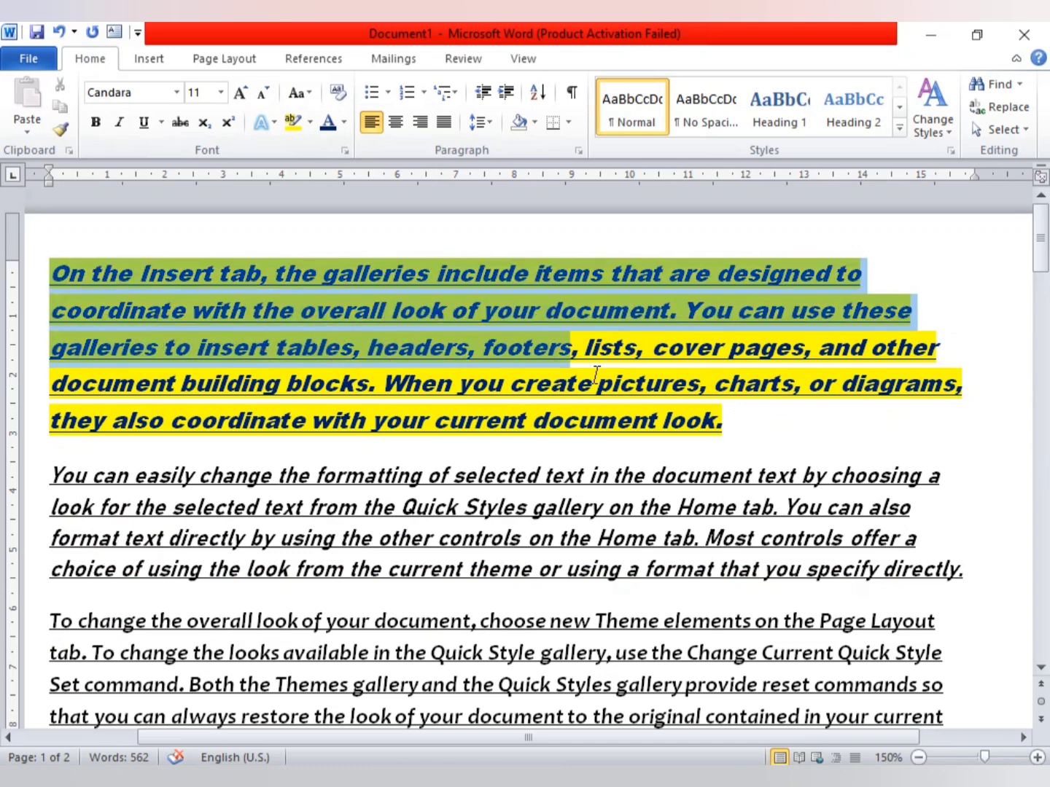
# - Turn off bold, italic and underline on the first paragraph
pyautogui.moveTo(51, 272); pyautogui.dragTo(760, 436)
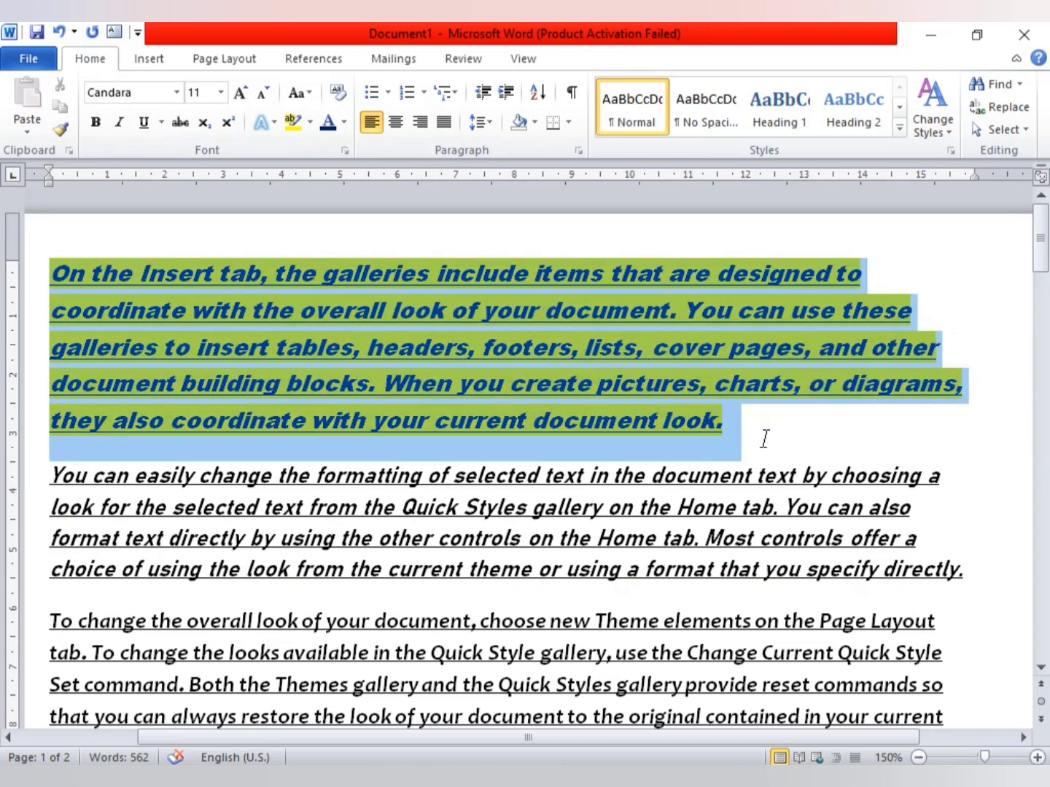
pyautogui.click(95, 122)
pyautogui.click(119, 122)
pyautogui.click(145, 122)
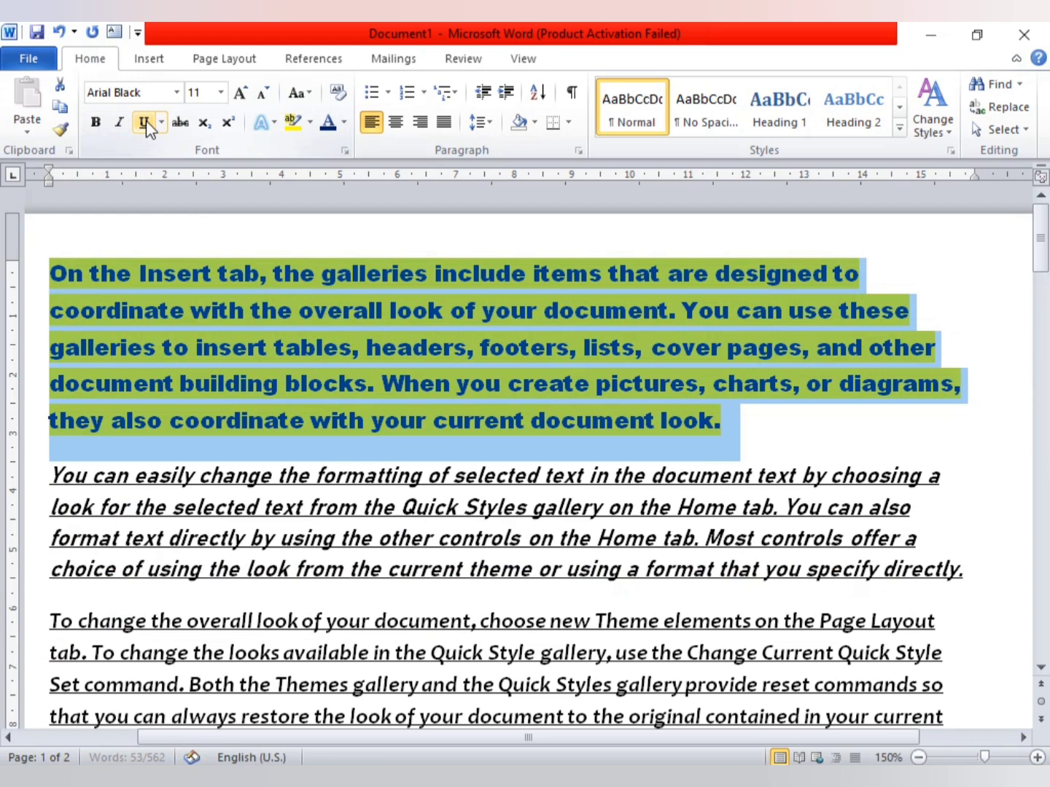
# - Remove the first paragraph's yellow highlight, then undo the removal
pyautogui.click(269, 122)
pyautogui.click(310, 122)
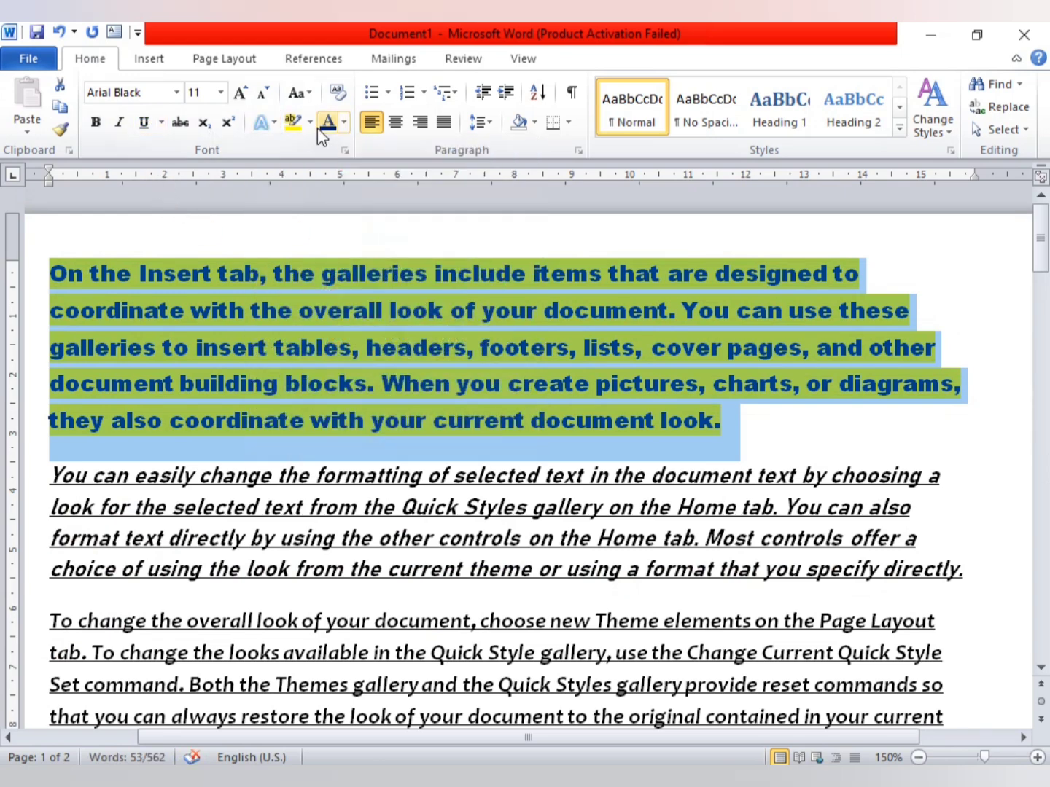
pyautogui.click(310, 122)
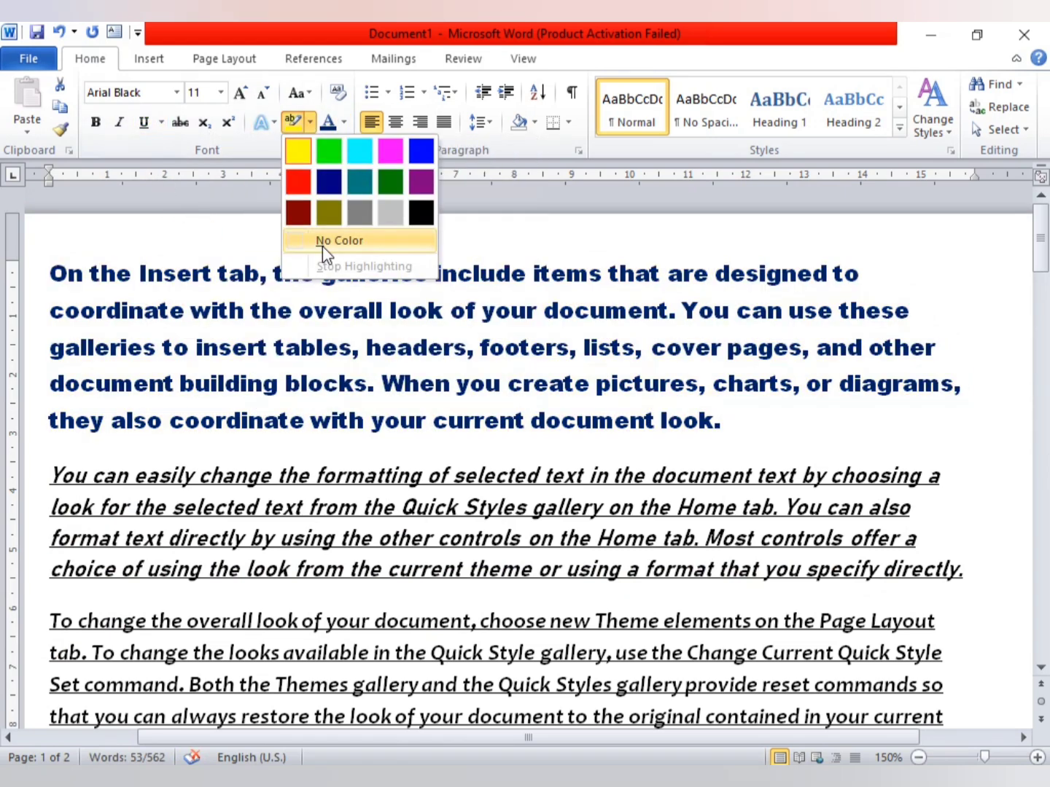
pyautogui.click(322, 242)
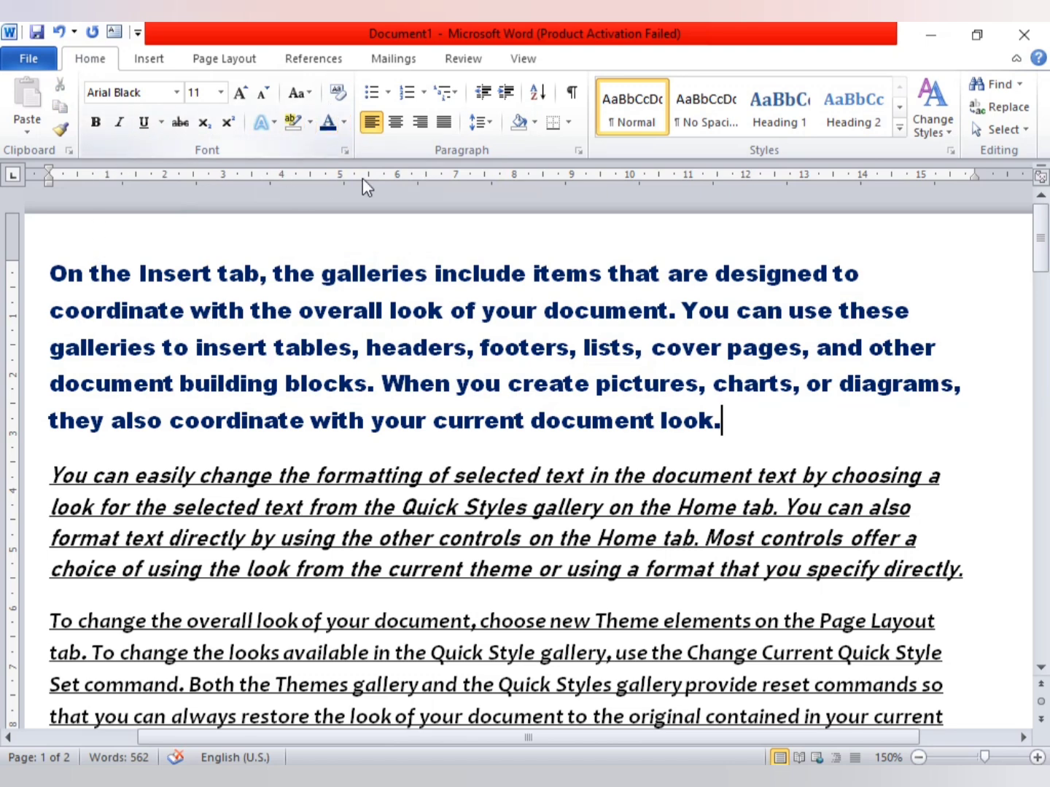
pyautogui.click(58, 32)
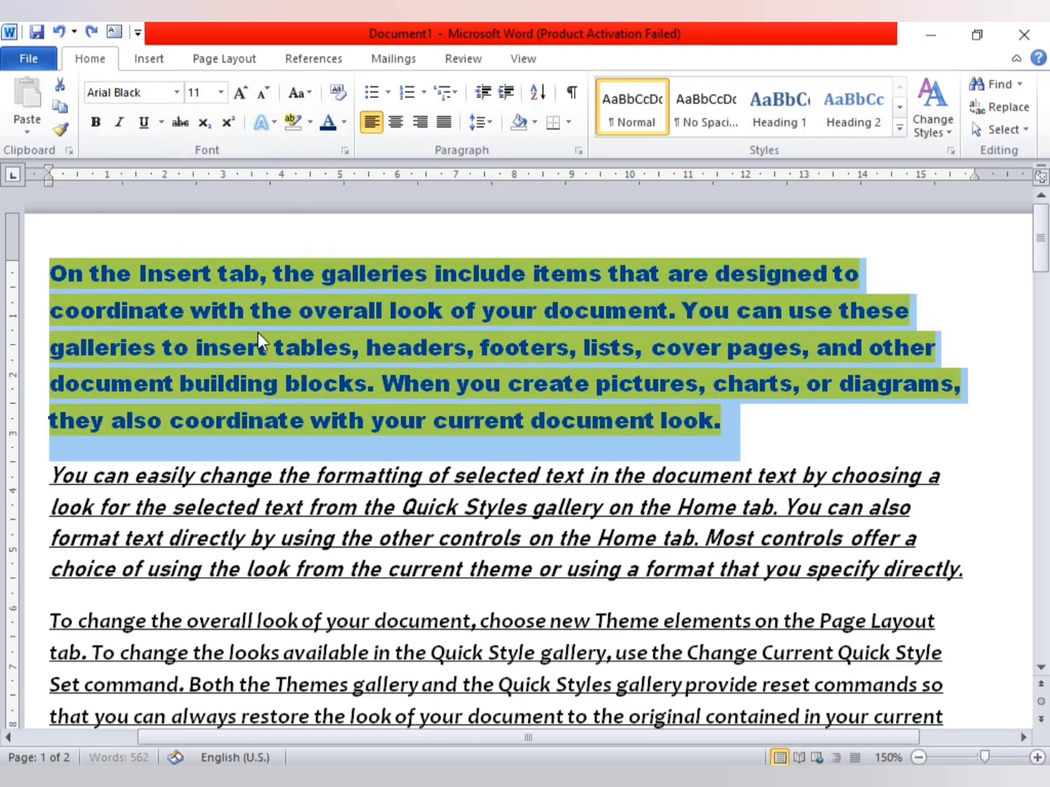
# - Apply Clear Formatting to the whole first paragraph
pyautogui.click(266, 344)
pyautogui.moveTo(53, 271)
pyautogui.mouseDown()
pyautogui.moveTo(277, 340)
pyautogui.moveTo(758, 429)
pyautogui.mouseUp()
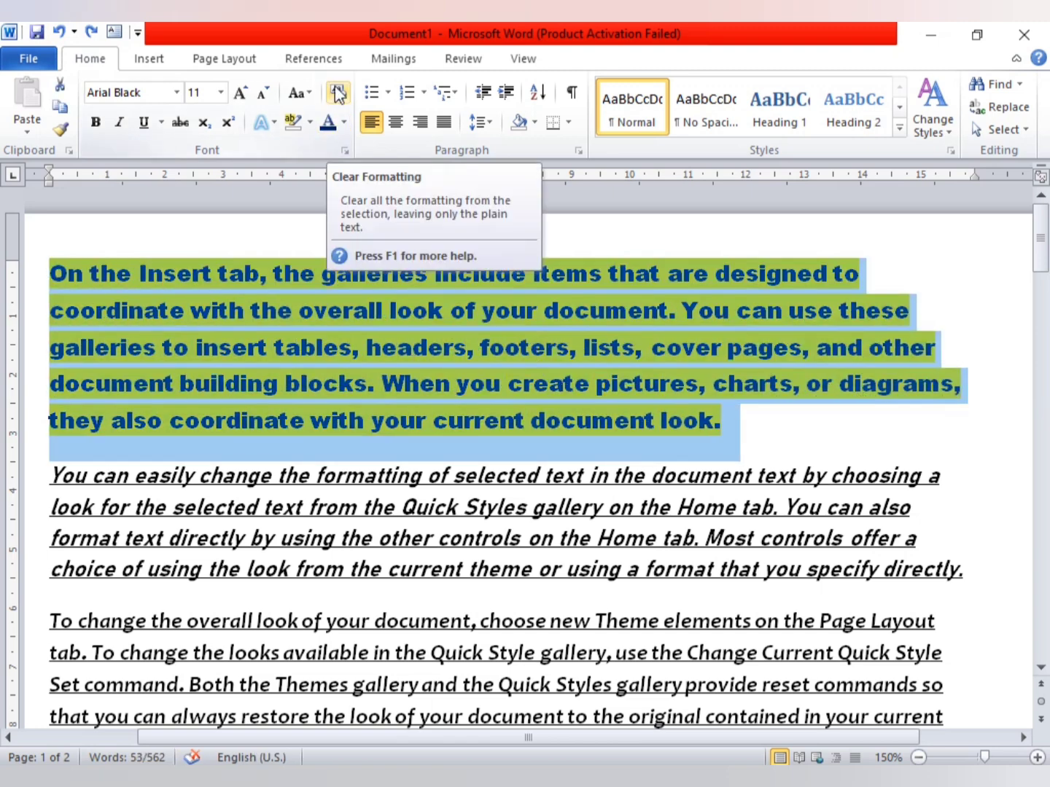
pyautogui.click(338, 94)
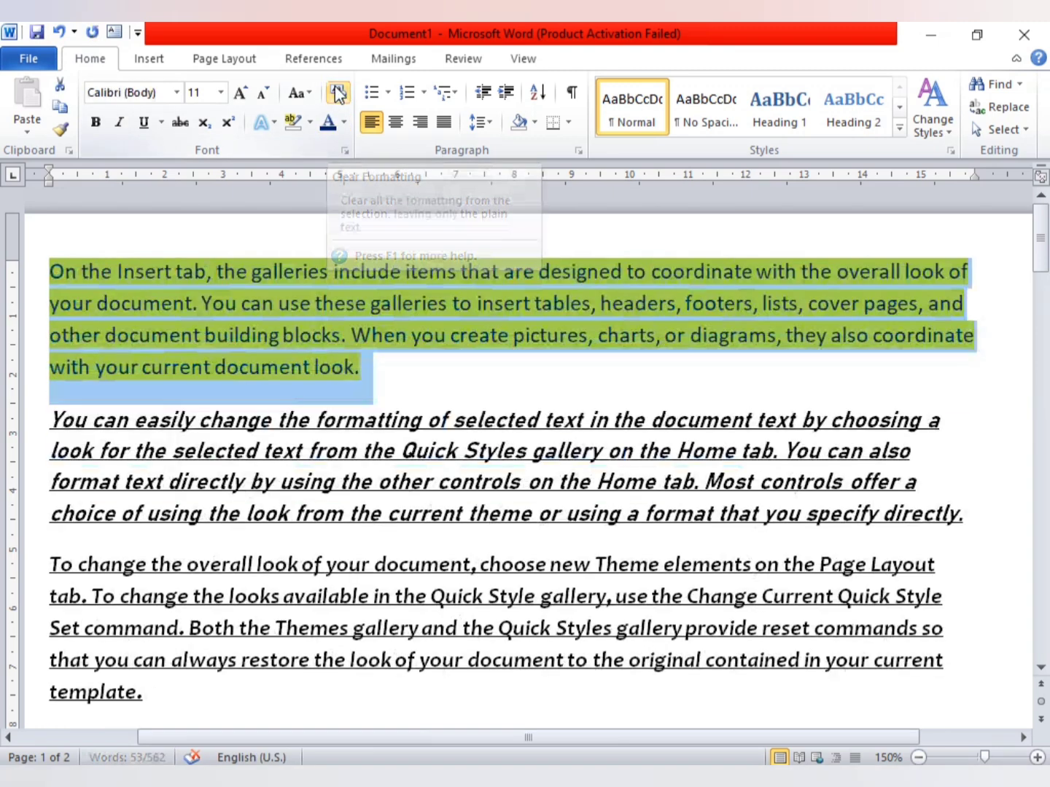
pyautogui.click(395, 384)
# - Set the first paragraph's highlight to No Color, then restore it with Ctrl+Z
pyautogui.moveTo(51, 267); pyautogui.dragTo(423, 374)
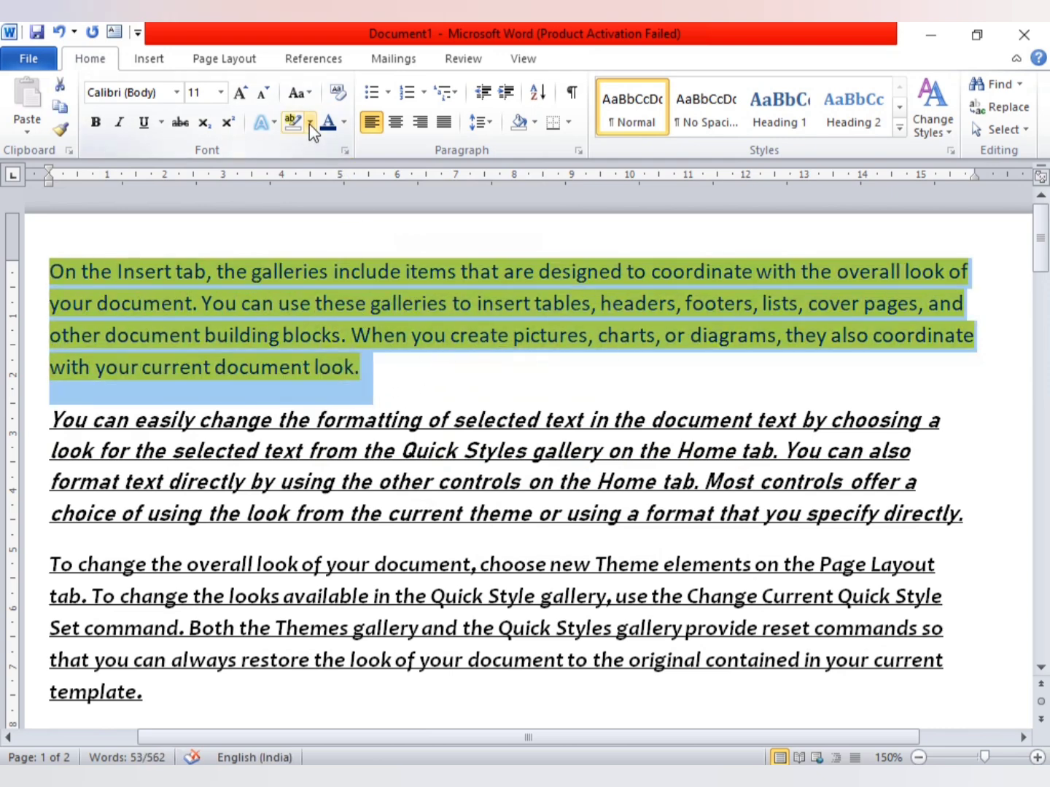
pyautogui.click(310, 123)
pyautogui.click(322, 241)
pyautogui.click(385, 369)
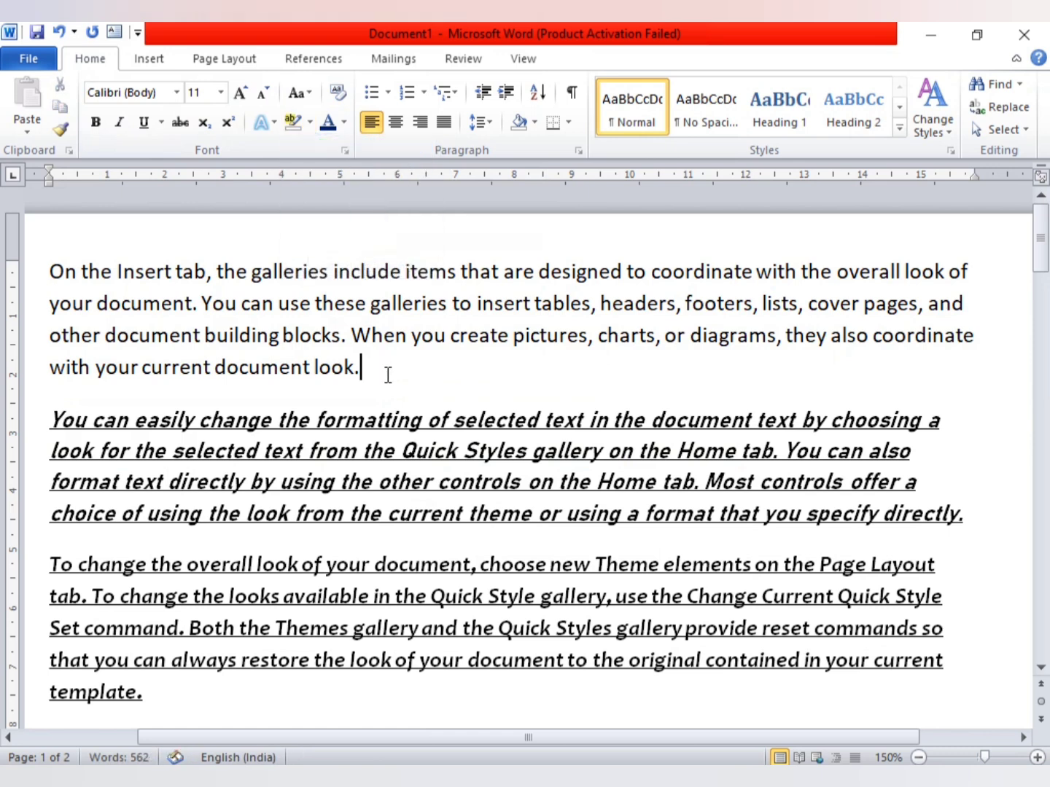
pyautogui.click(379, 410)
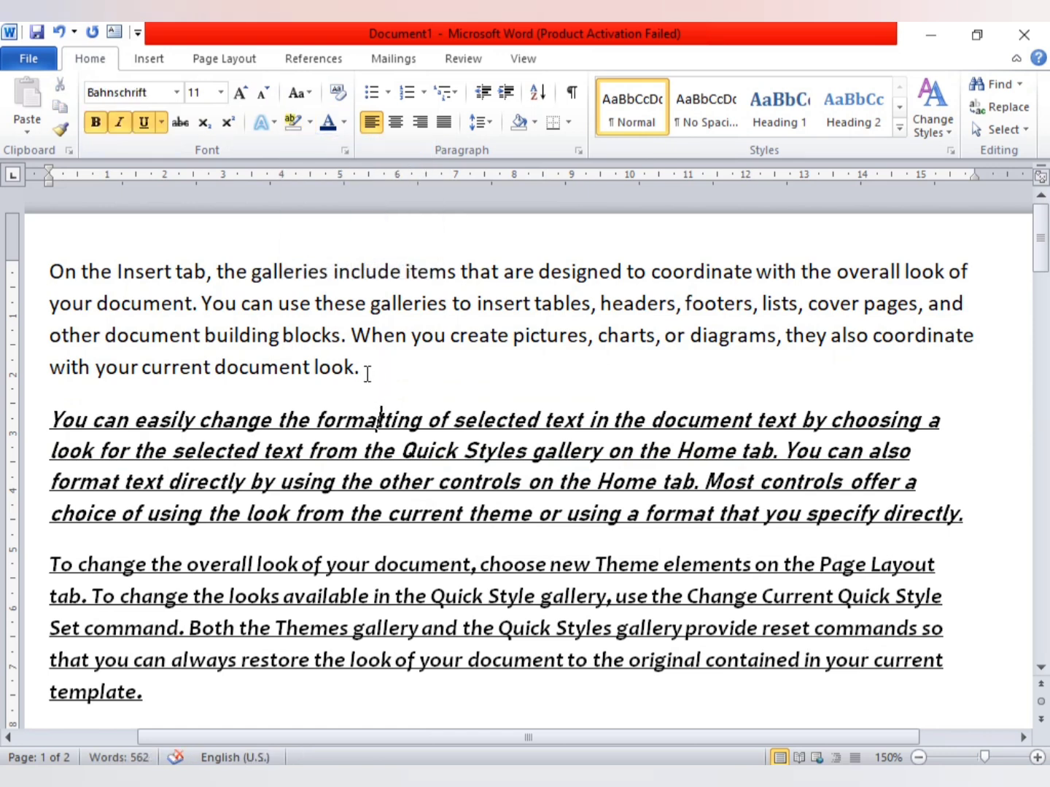
pyautogui.hotkey('ctrl', 'z')
pyautogui.hotkey('ctrl', 'z')
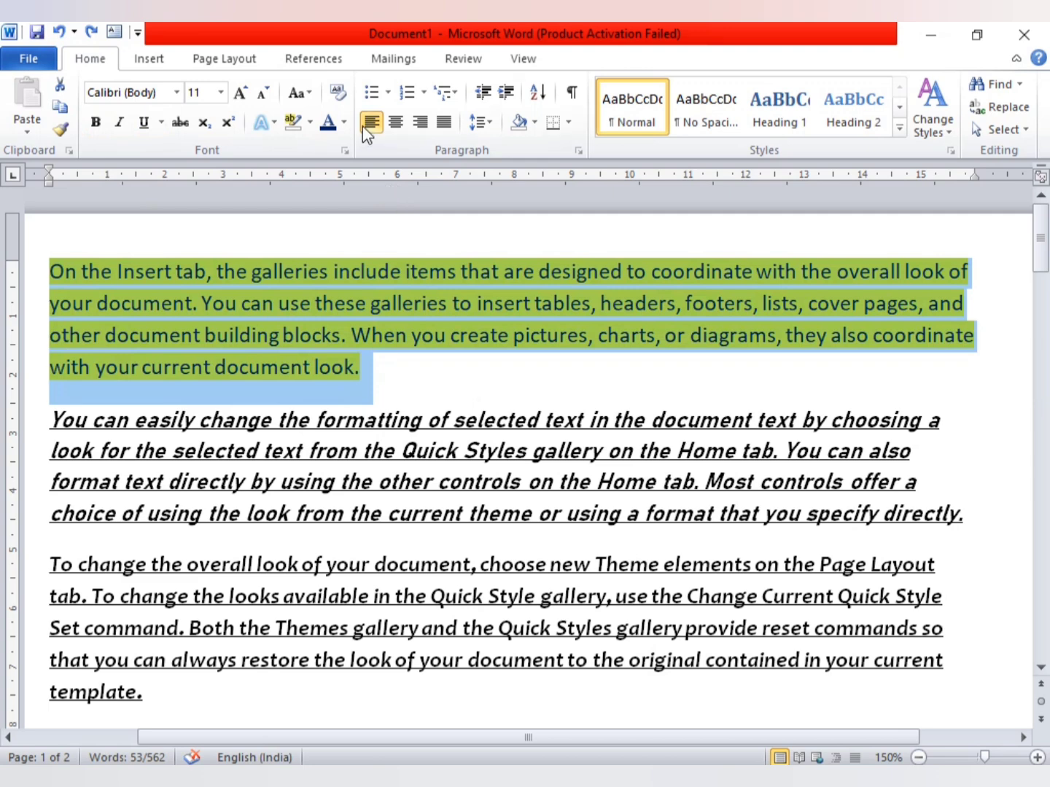
pyautogui.click(62, 35)
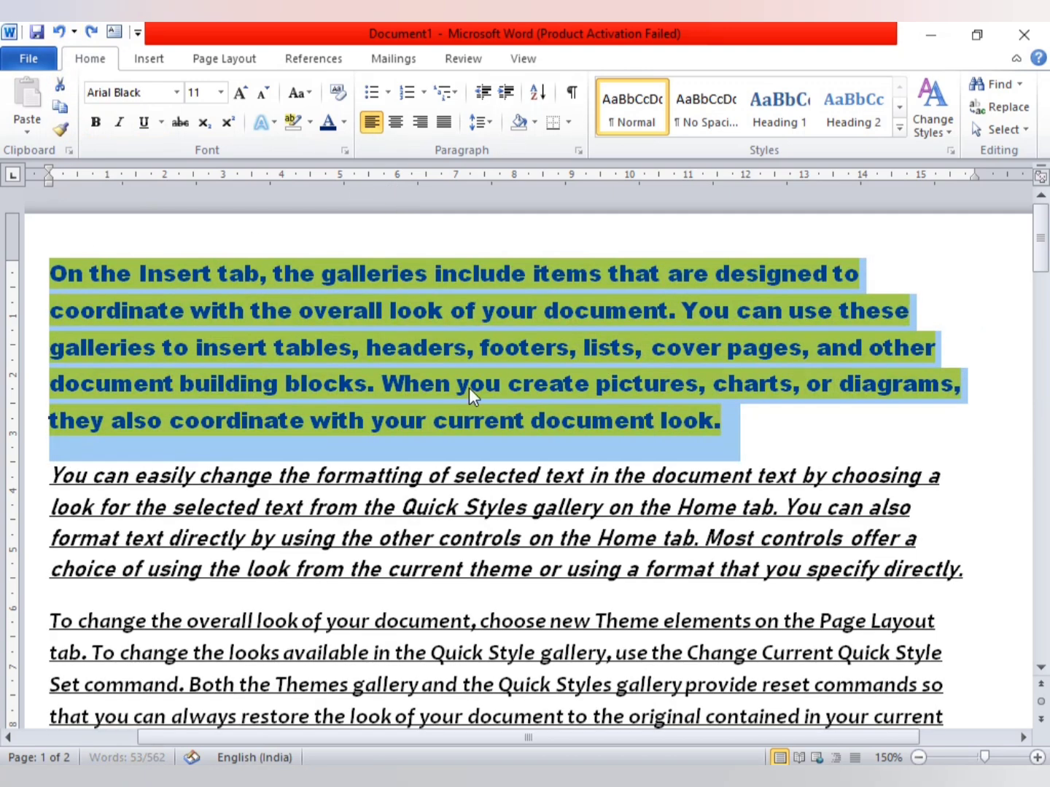
pyautogui.click(593, 420)
pyautogui.moveTo(48, 273); pyautogui.dragTo(728, 434)
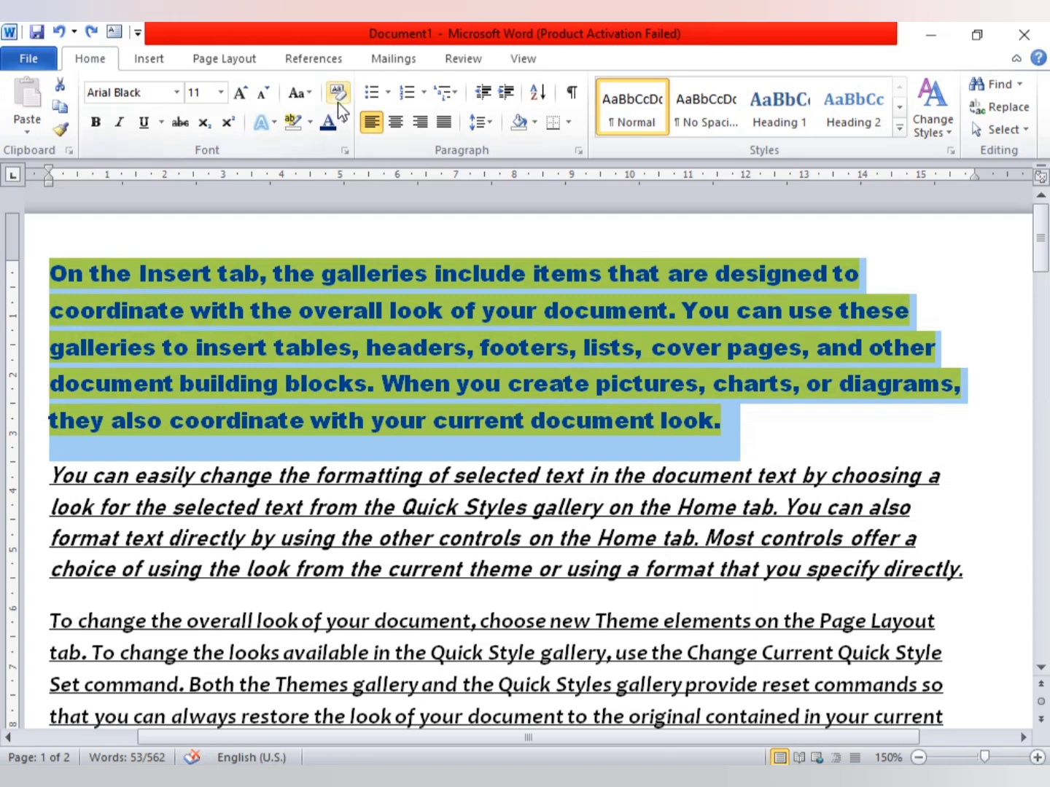
pyautogui.click(338, 95)
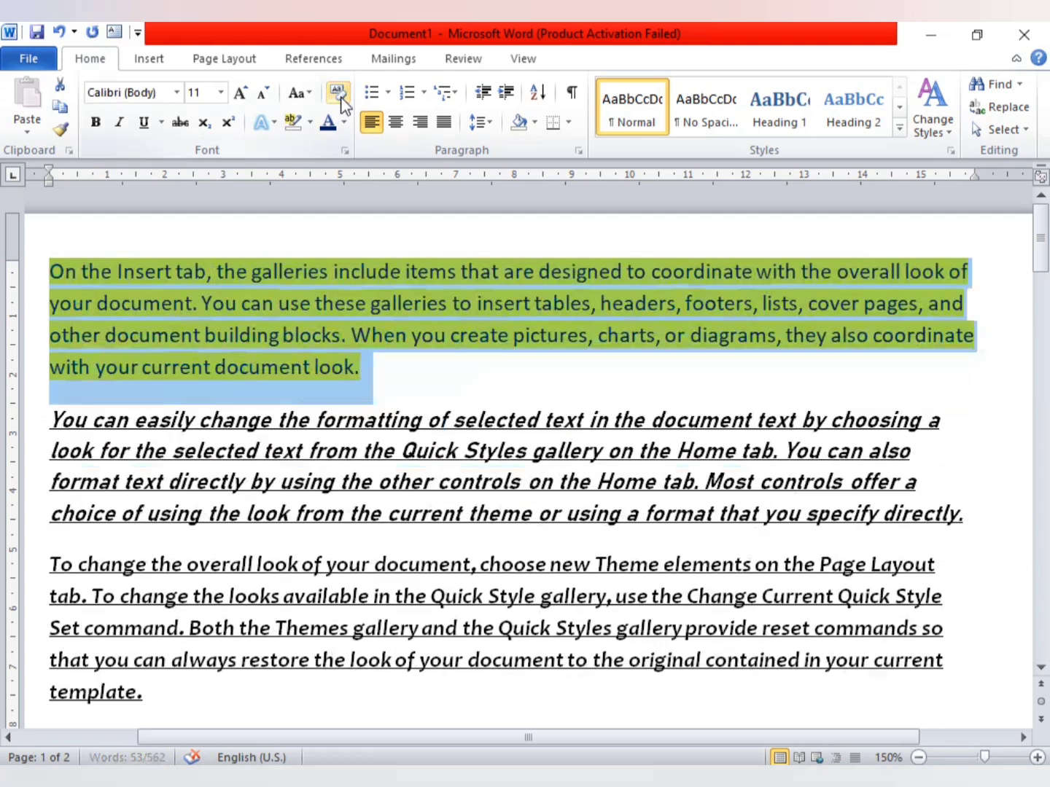
pyautogui.click(310, 121)
pyautogui.click(321, 239)
pyautogui.click(376, 366)
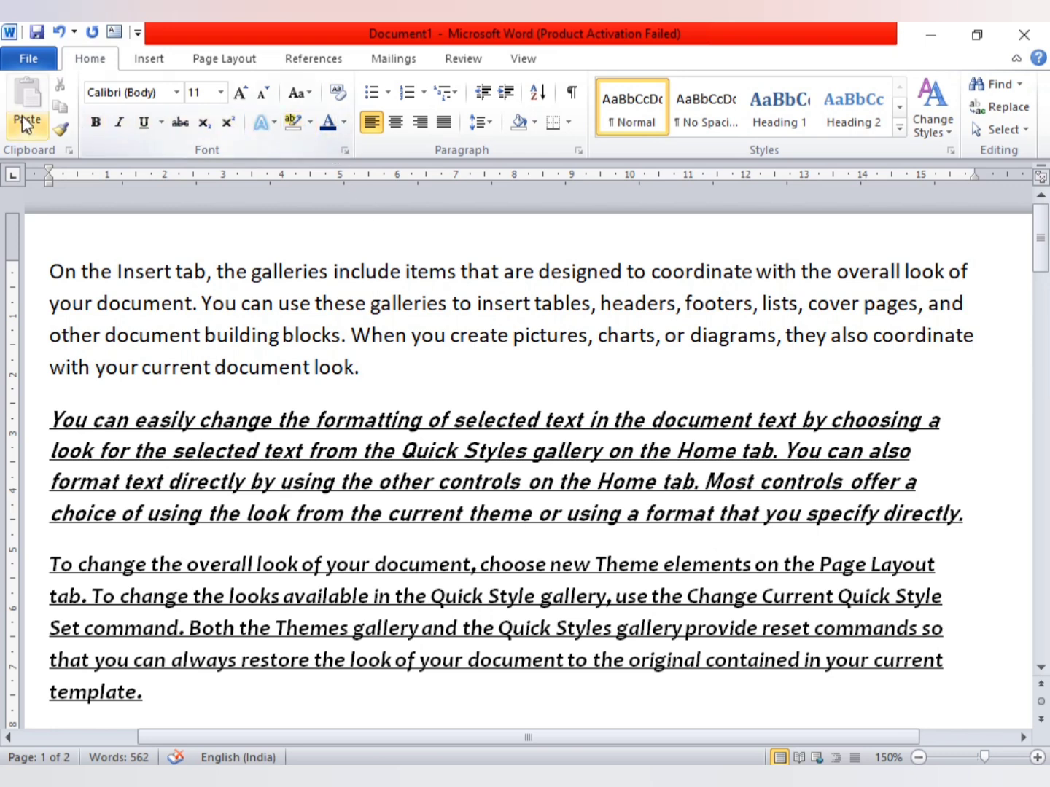
pyautogui.moveTo(46, 269)
pyautogui.mouseDown()
pyautogui.moveTo(281, 330)
pyautogui.moveTo(409, 343)
pyautogui.moveTo(372, 385)
pyautogui.mouseUp()
pyautogui.click(58, 31)
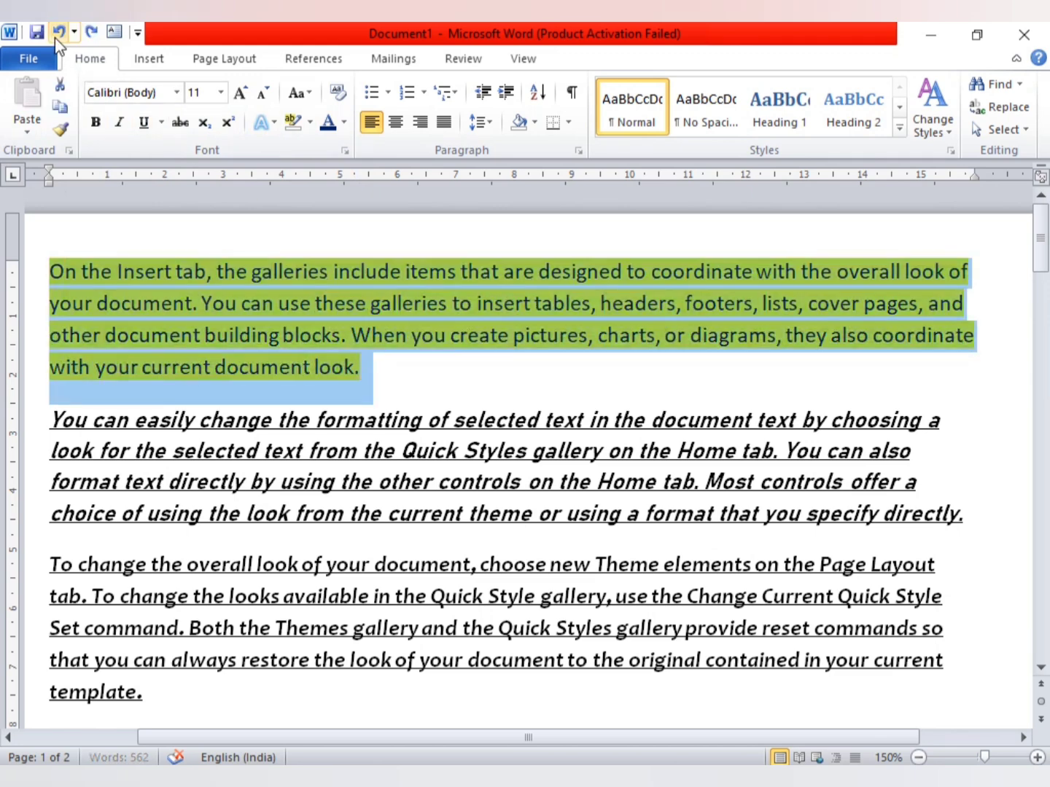
pyautogui.click(409, 378)
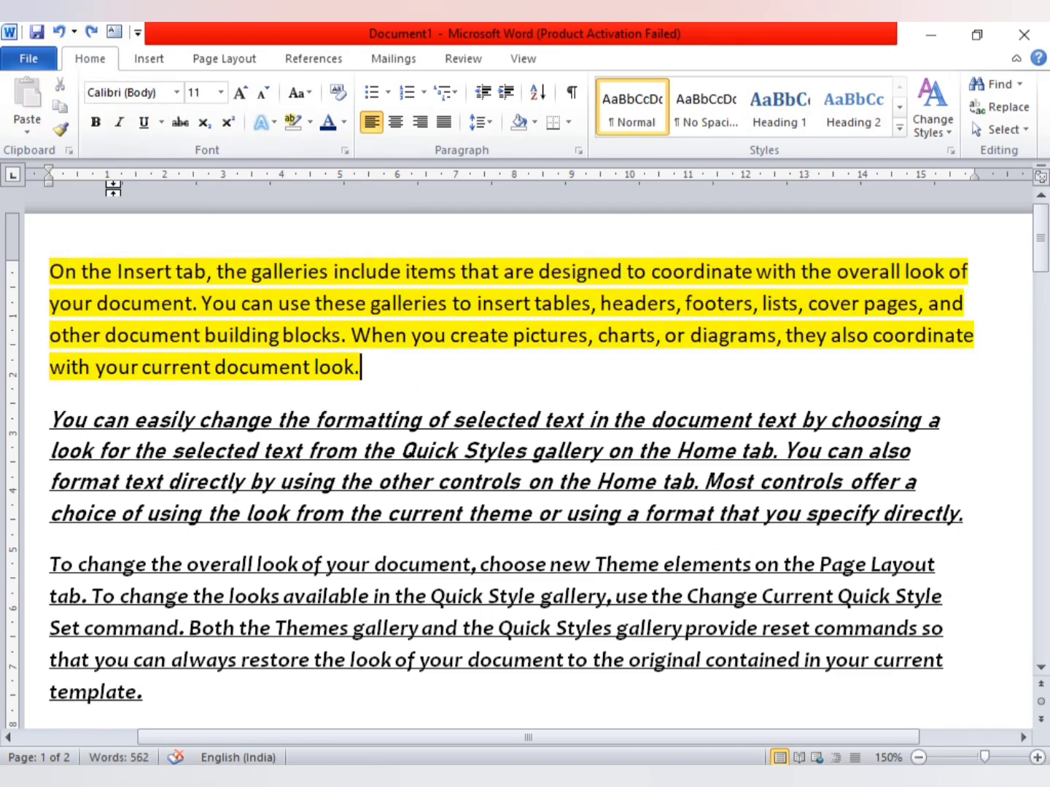
pyautogui.click(58, 31)
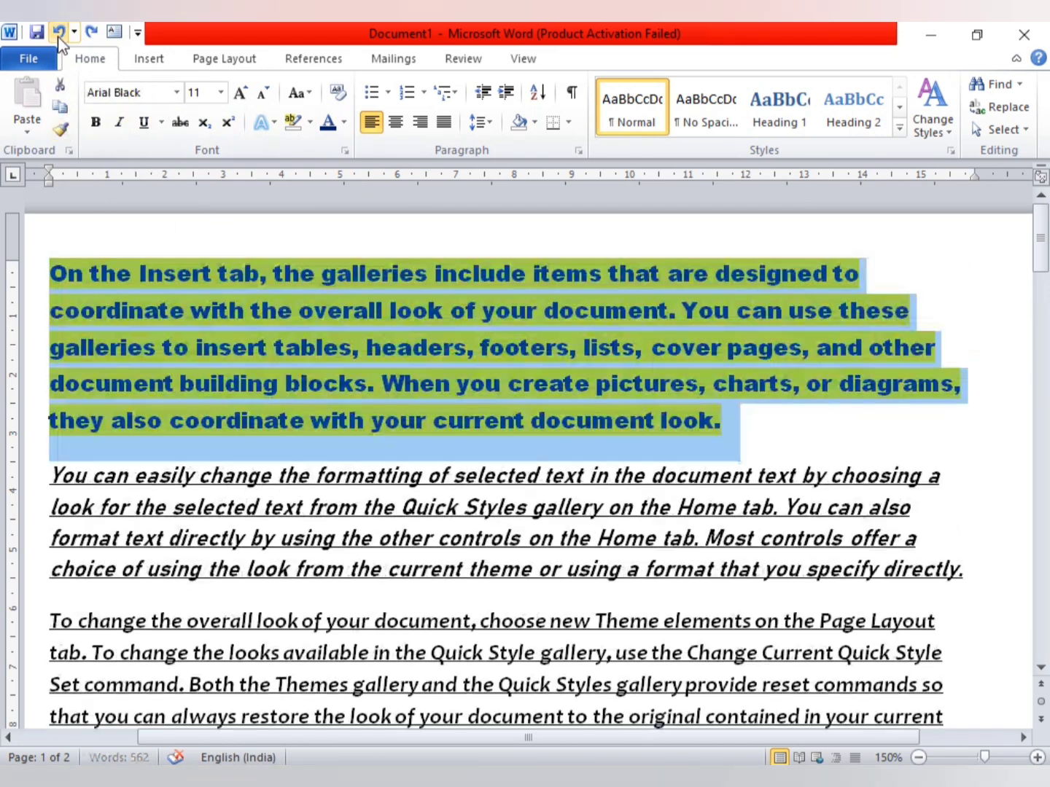
pyautogui.click(642, 398)
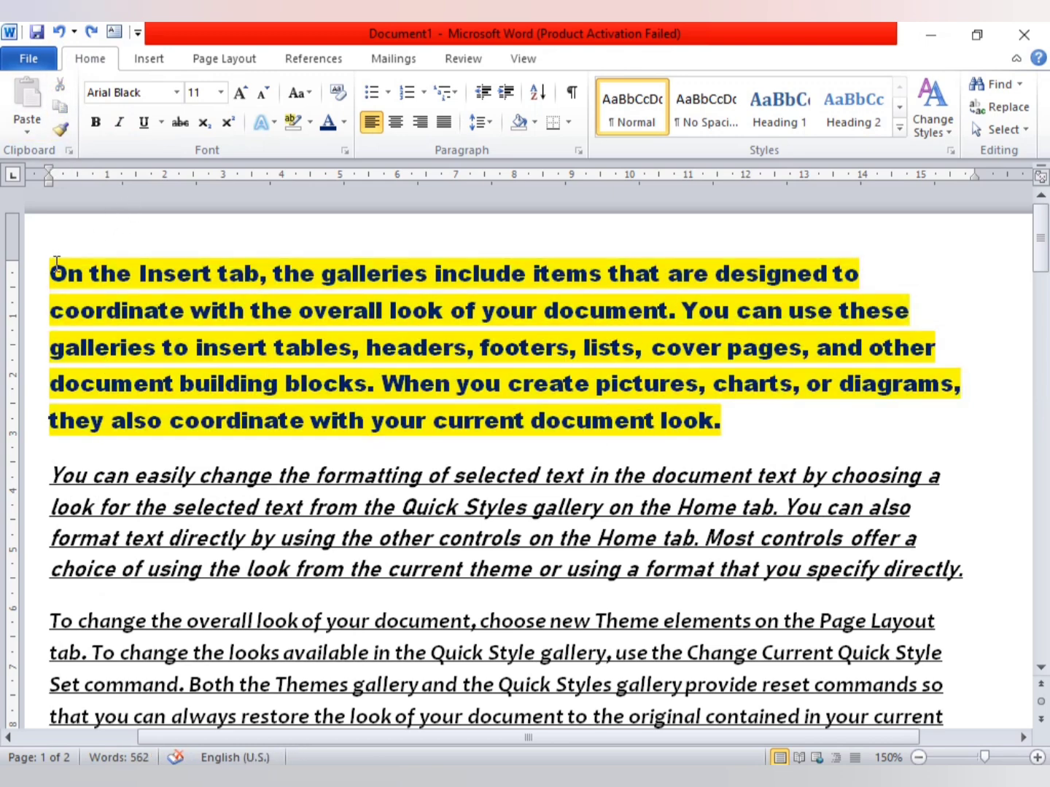
pyautogui.moveTo(57, 265); pyautogui.dragTo(795, 438)
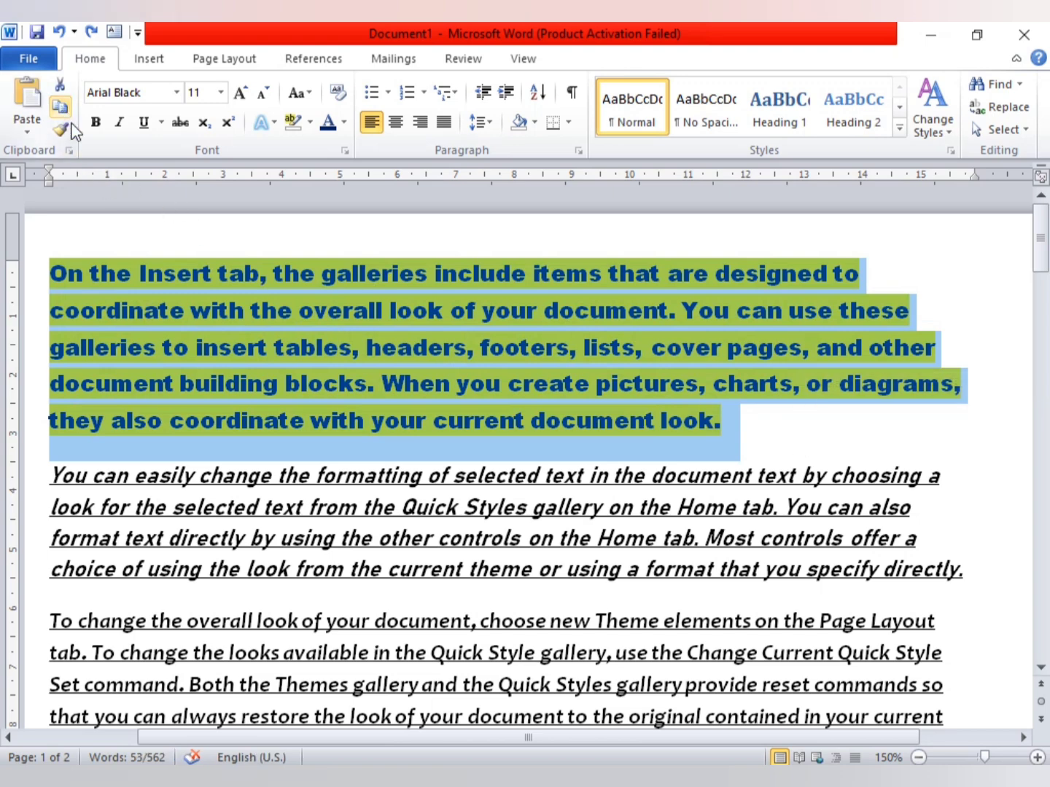
pyautogui.scroll(-5, 353, 383)
pyautogui.scroll(-10, 358, 381)
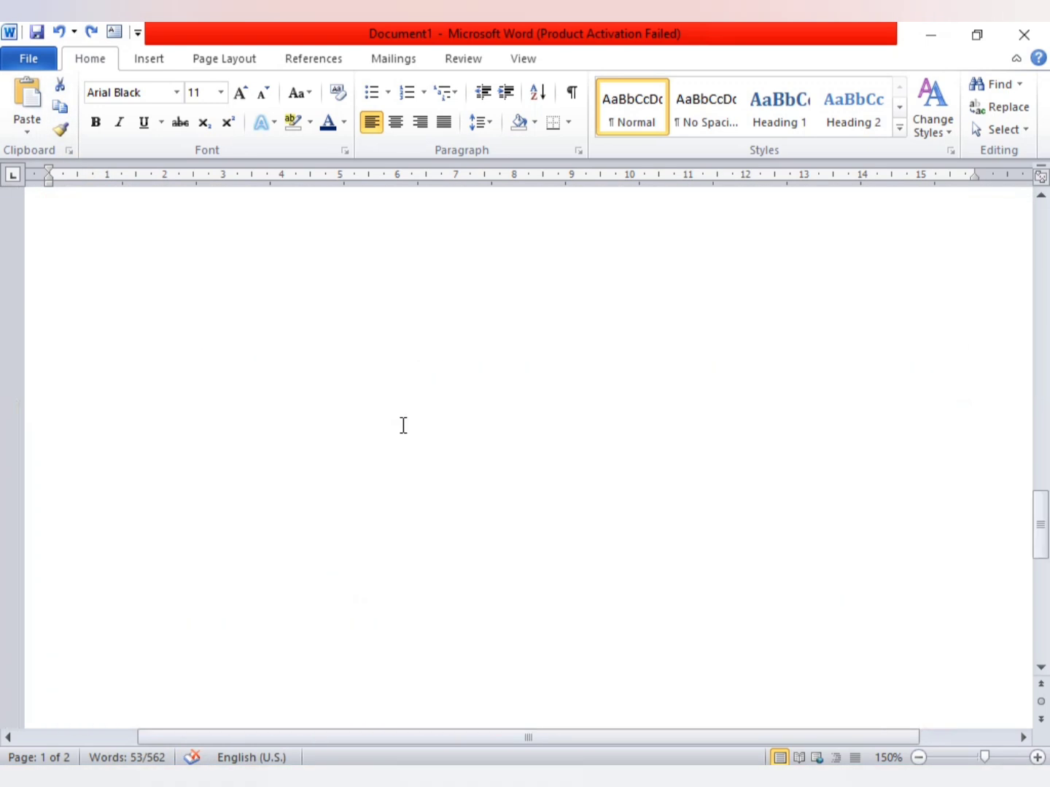
pyautogui.scroll(3, 418, 443)
pyautogui.scroll(2, 445, 444)
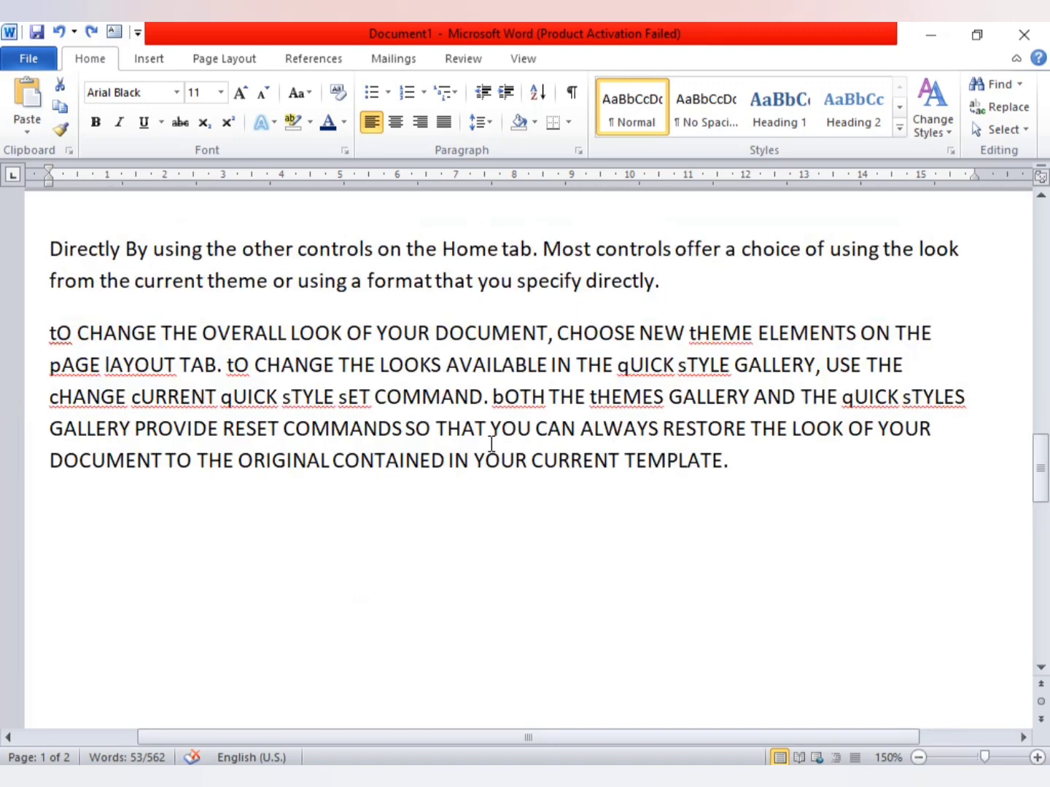
pyautogui.click(794, 465)
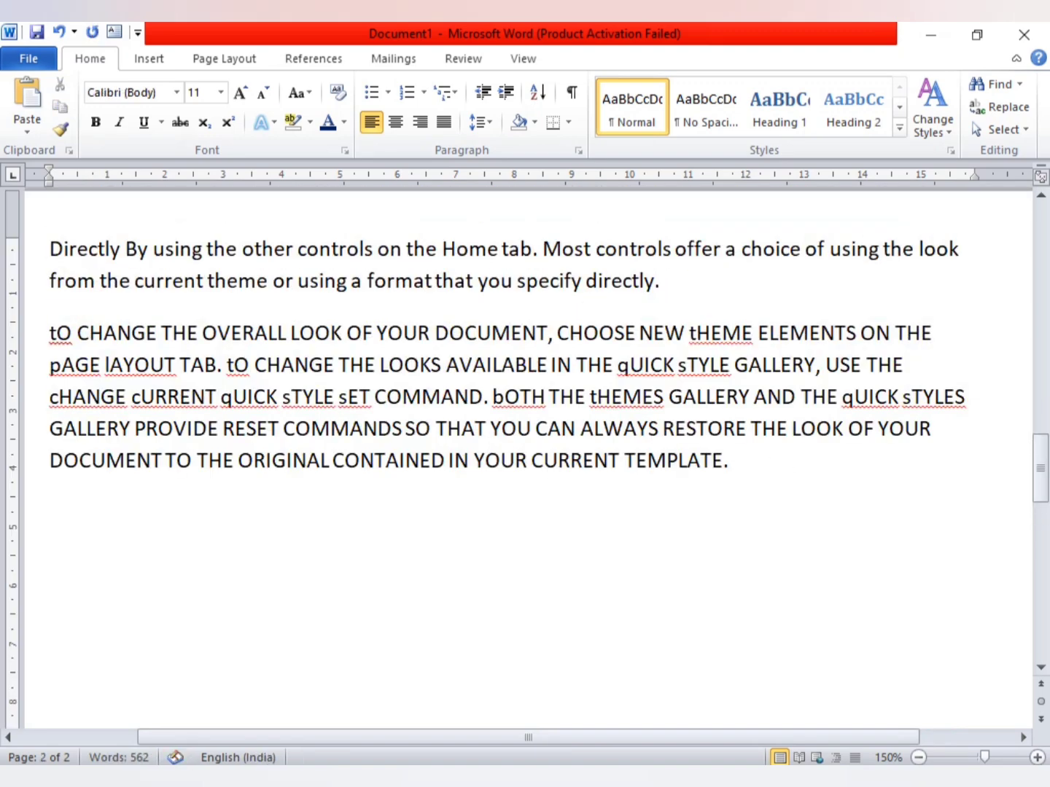
pyautogui.scroll(1, 164, 639)
pyautogui.press('Return')
pyautogui.press('Return')
pyautogui.scroll(-4, 87, 520)
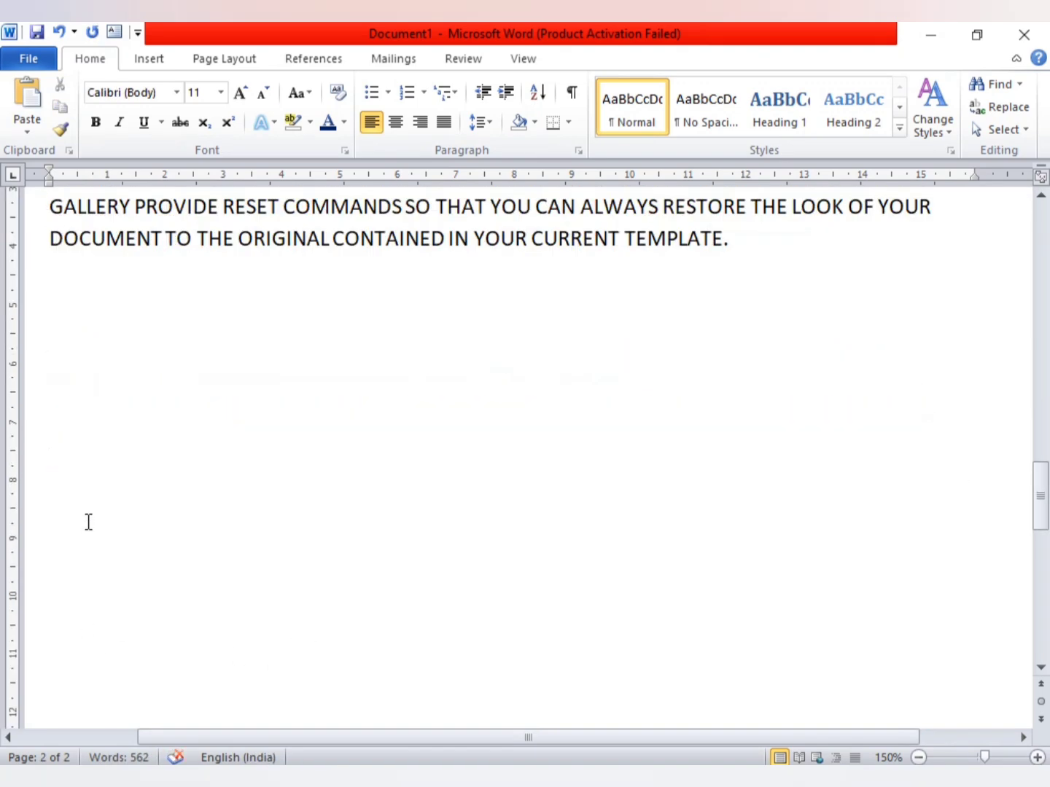
pyautogui.click(27, 125)
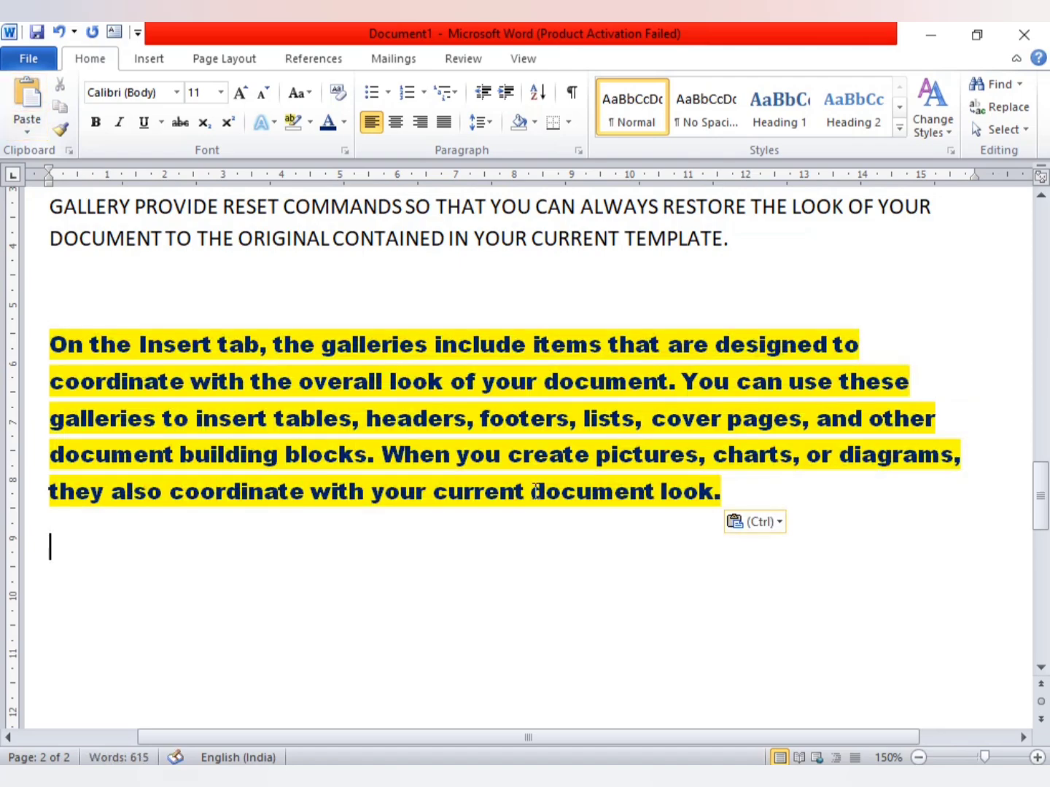
pyautogui.scroll(2, 555, 457)
pyautogui.scroll(5, 554, 457)
pyautogui.scroll(10, 554, 457)
pyautogui.scroll(2, 555, 457)
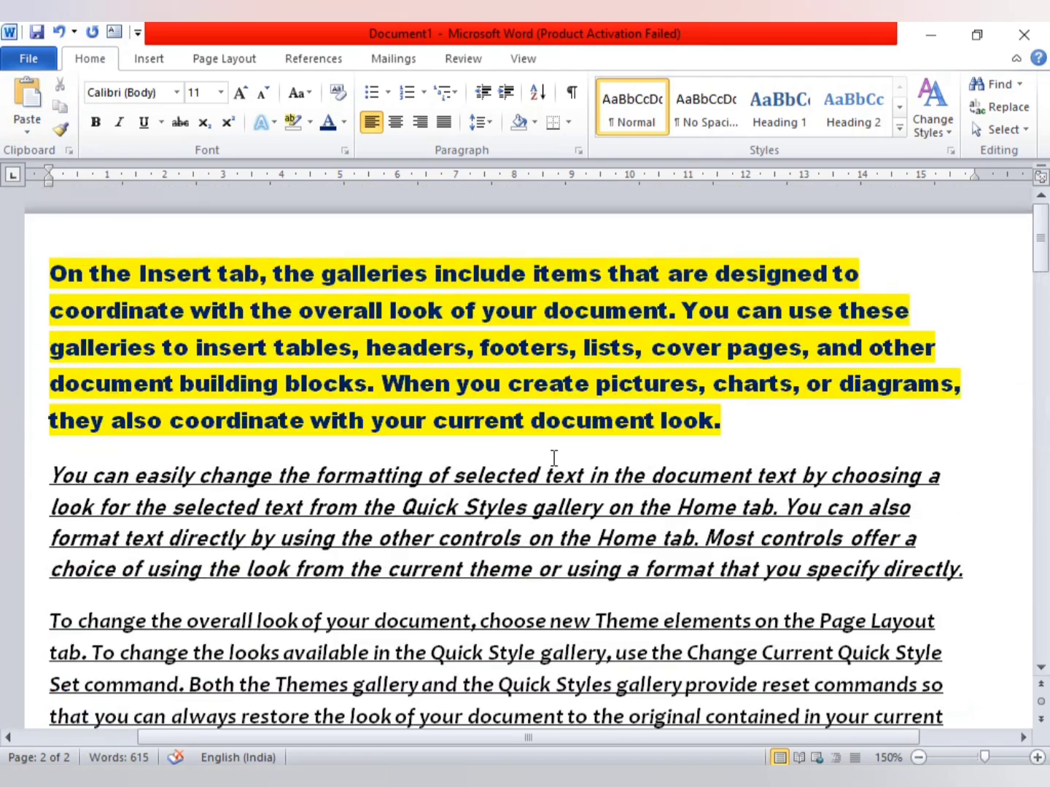
pyautogui.scroll(-5, 553, 461)
pyautogui.scroll(-5, 551, 462)
pyautogui.scroll(-5, 552, 460)
pyautogui.scroll(-4, 552, 461)
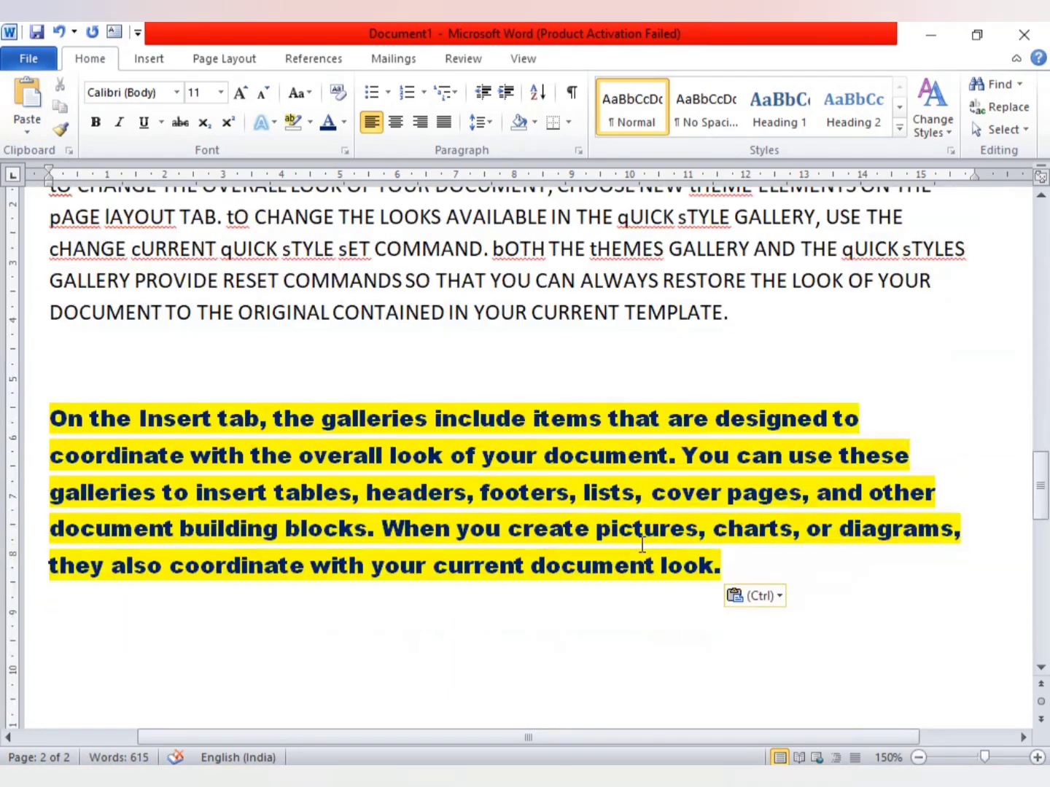
pyautogui.scroll(3, 421, 462)
pyautogui.scroll(5, 421, 463)
pyautogui.scroll(5, 422, 464)
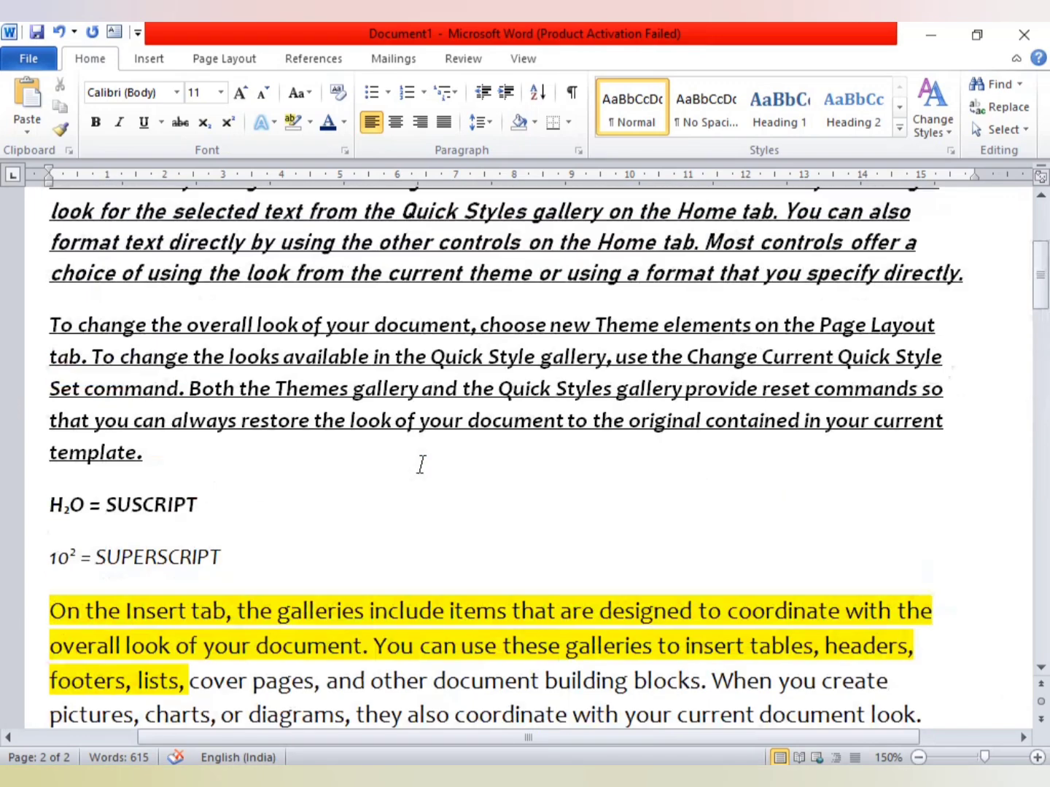
pyautogui.scroll(-3, 422, 462)
pyautogui.scroll(-1, 422, 463)
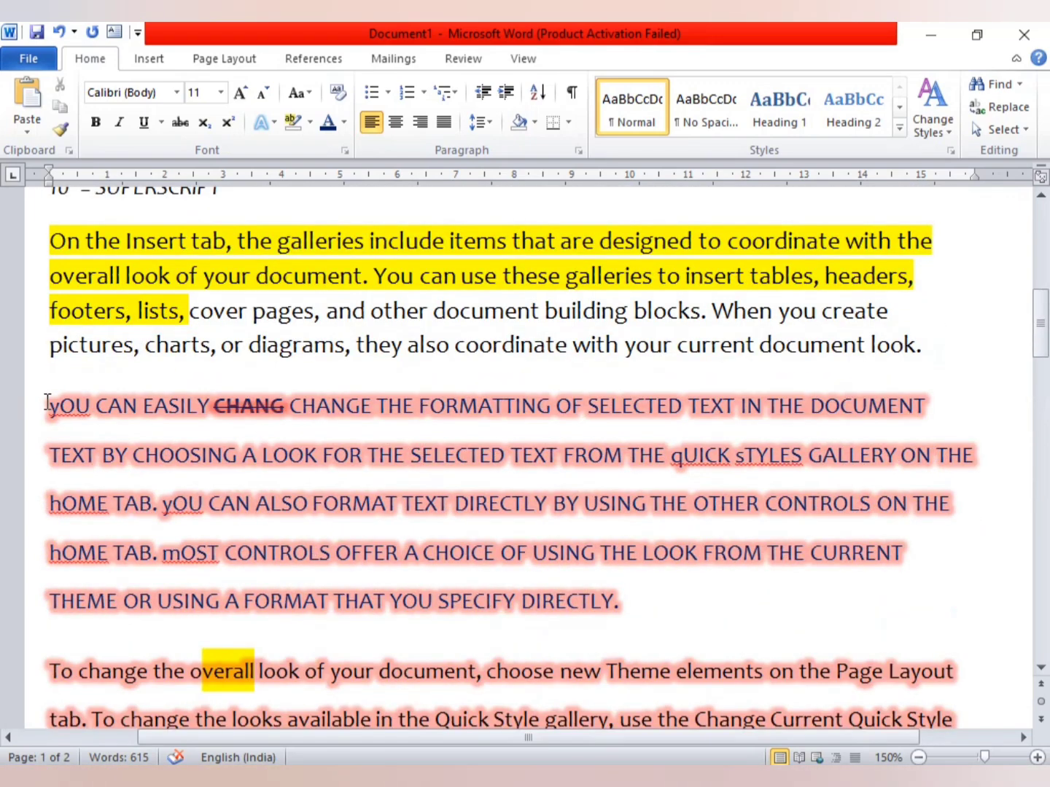
# - Cut the red-glow capitalised paragraph and paste it on the empty line below the yellow paragraph
pyautogui.moveTo(47, 403); pyautogui.dragTo(681, 590)
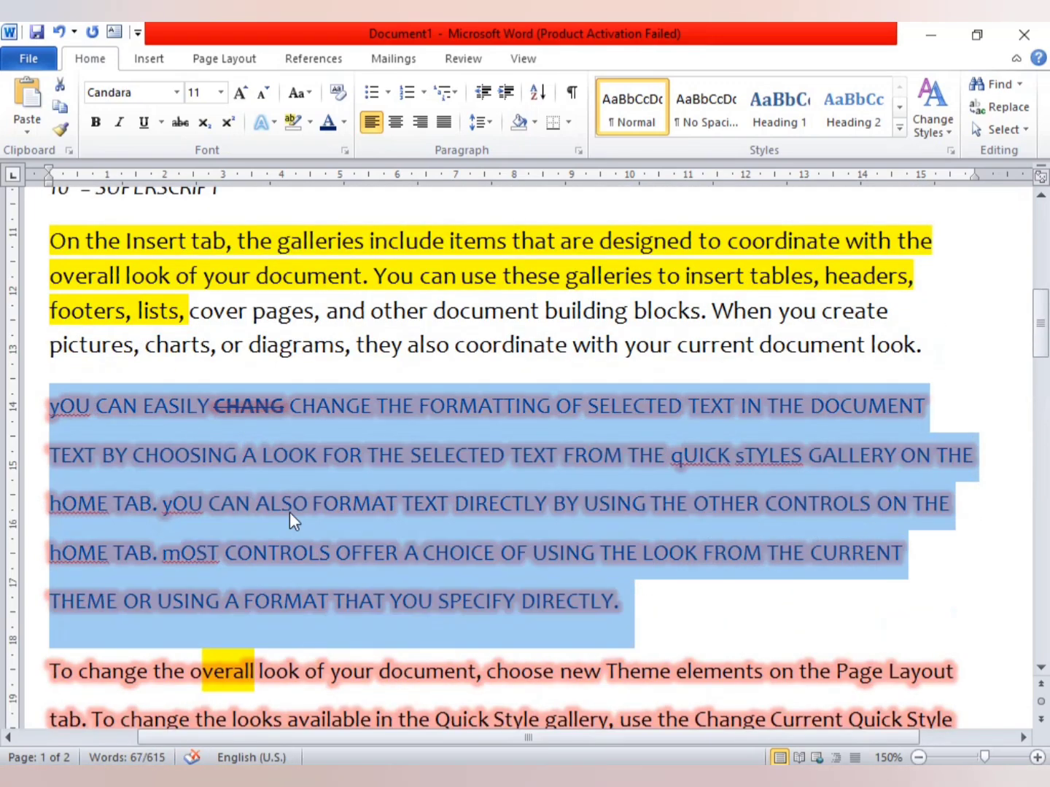
pyautogui.click(60, 86)
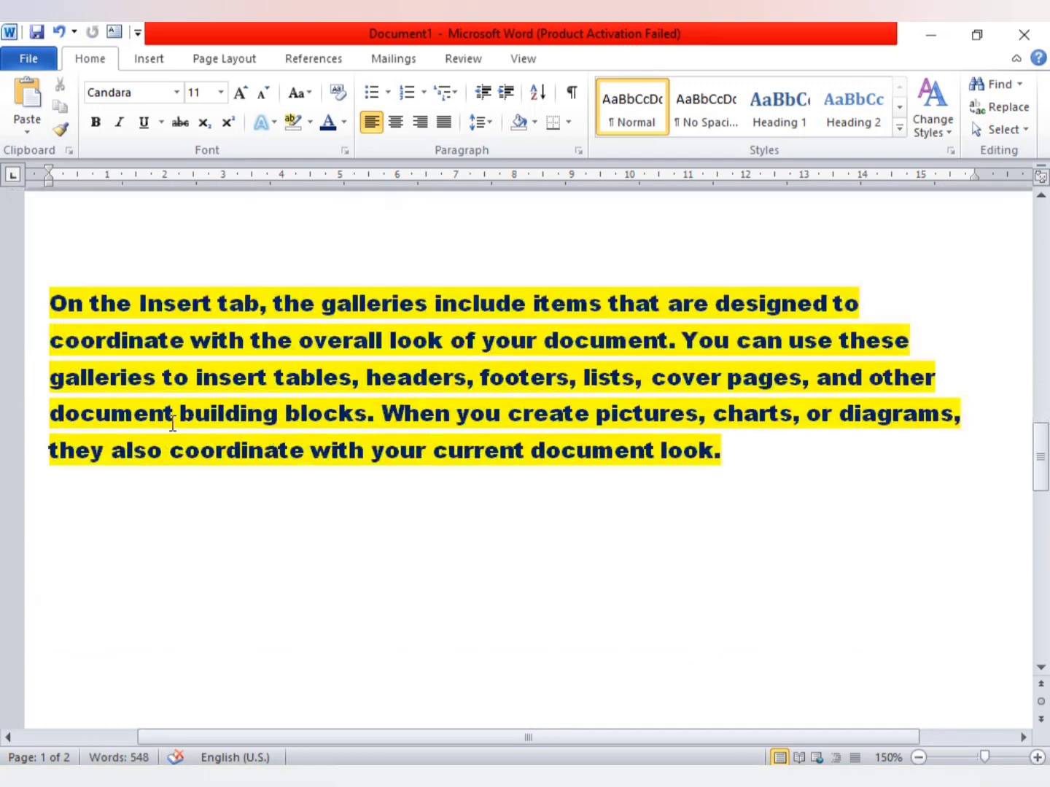
pyautogui.scroll(-3, 251, 374)
pyautogui.click(145, 309)
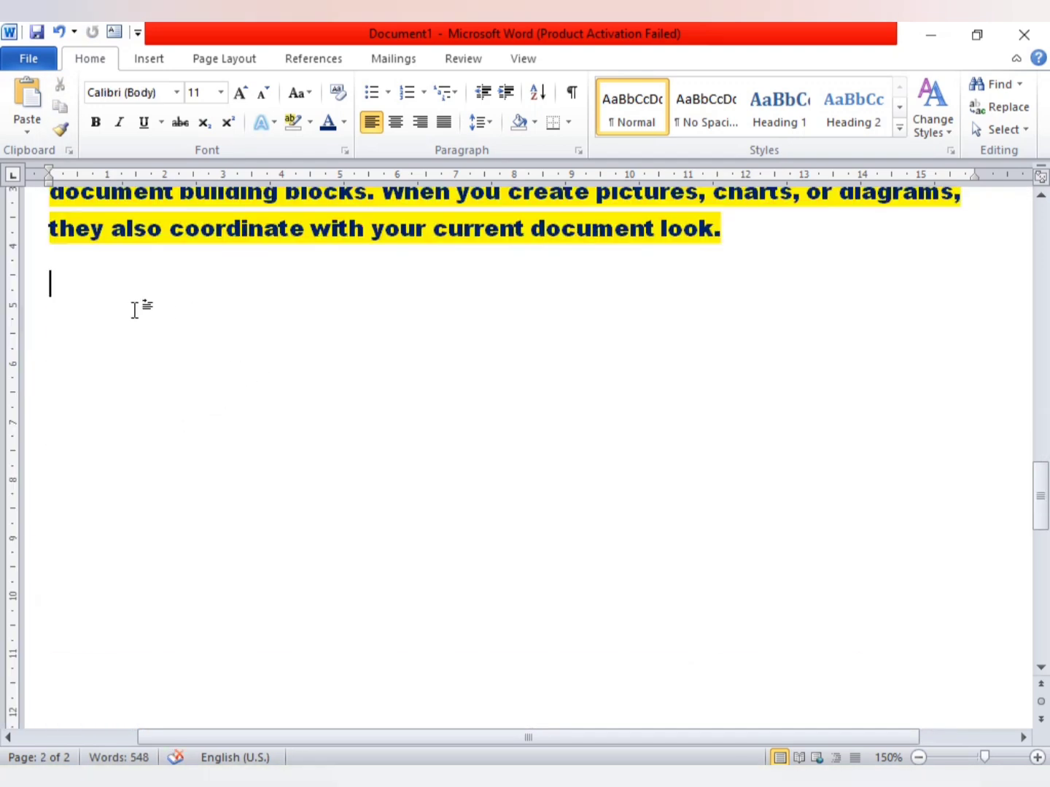
pyautogui.click(28, 98)
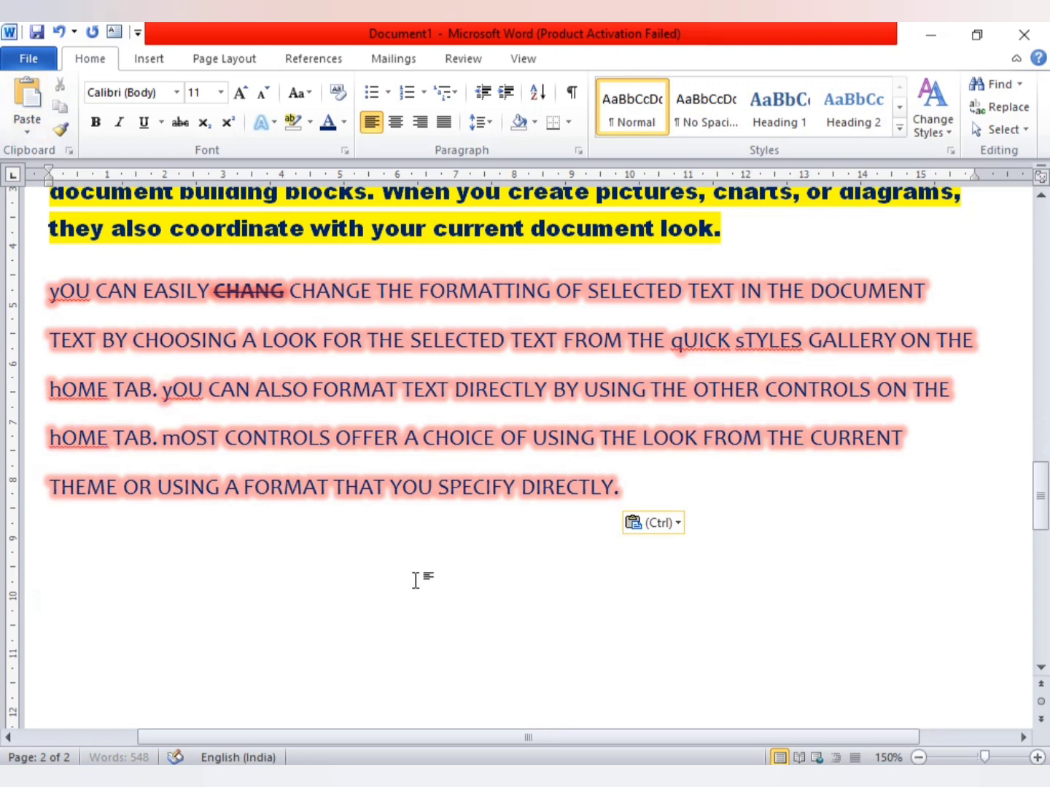
pyautogui.scroll(3, 342, 392)
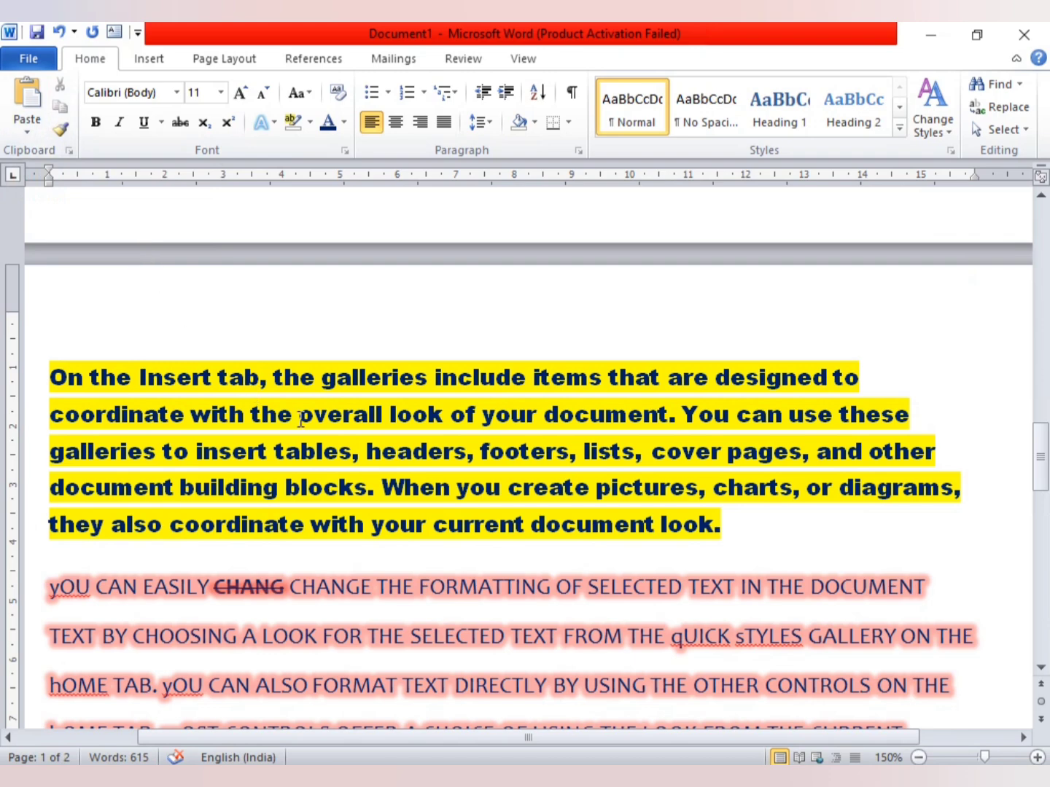
pyautogui.scroll(-4, 298, 418)
pyautogui.scroll(-2, 321, 418)
pyautogui.scroll(1, 312, 422)
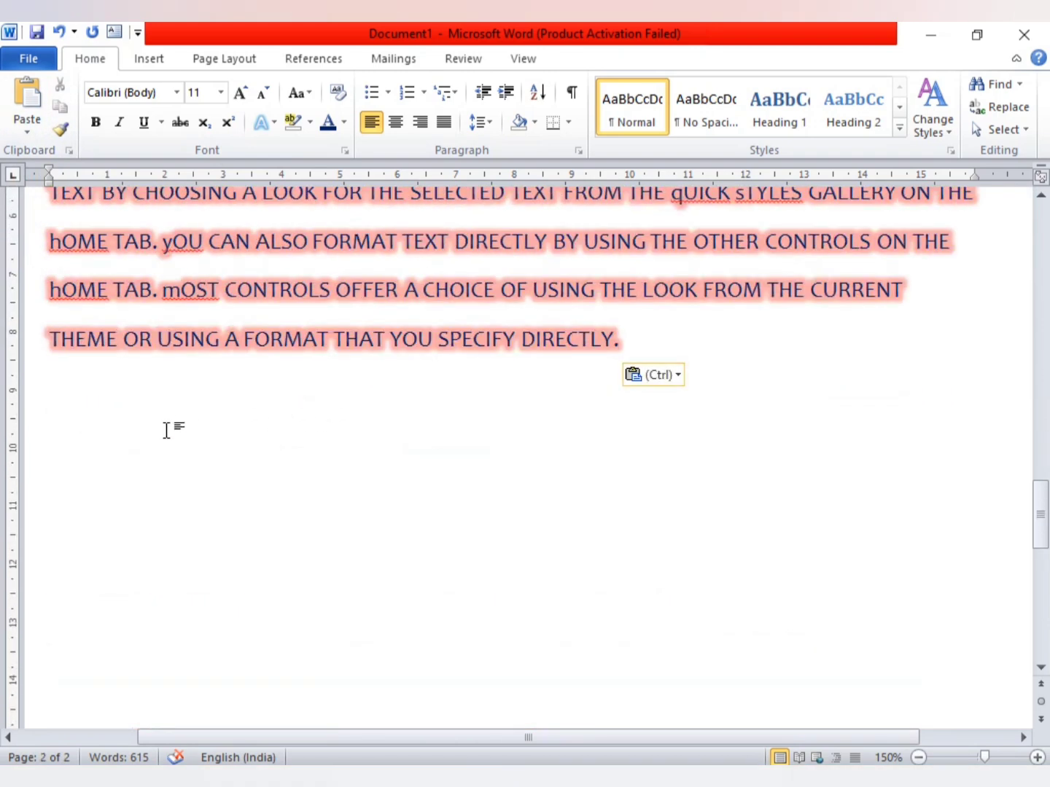
# - Type =rand() on the empty line to generate three sample paragraphs
pyautogui.write('=')
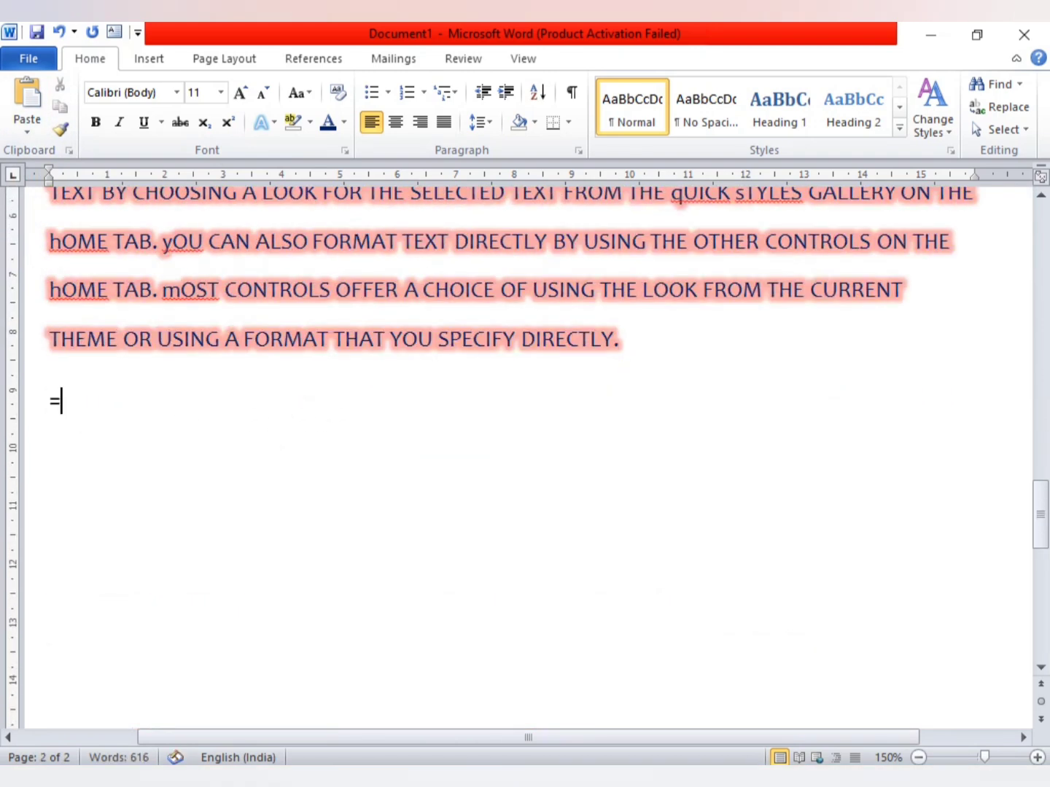
pyautogui.write('E')
pyautogui.press('BackSpace')
pyautogui.write('ran')
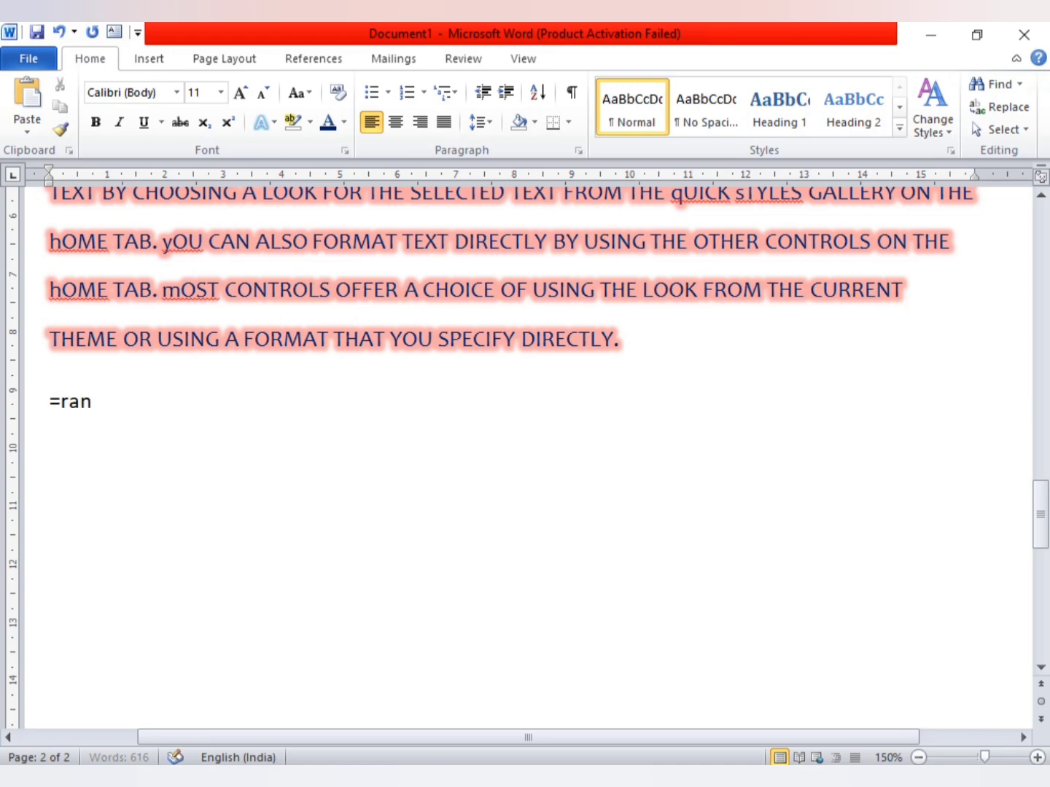
pyautogui.write('d(')
pyautogui.press('Return')
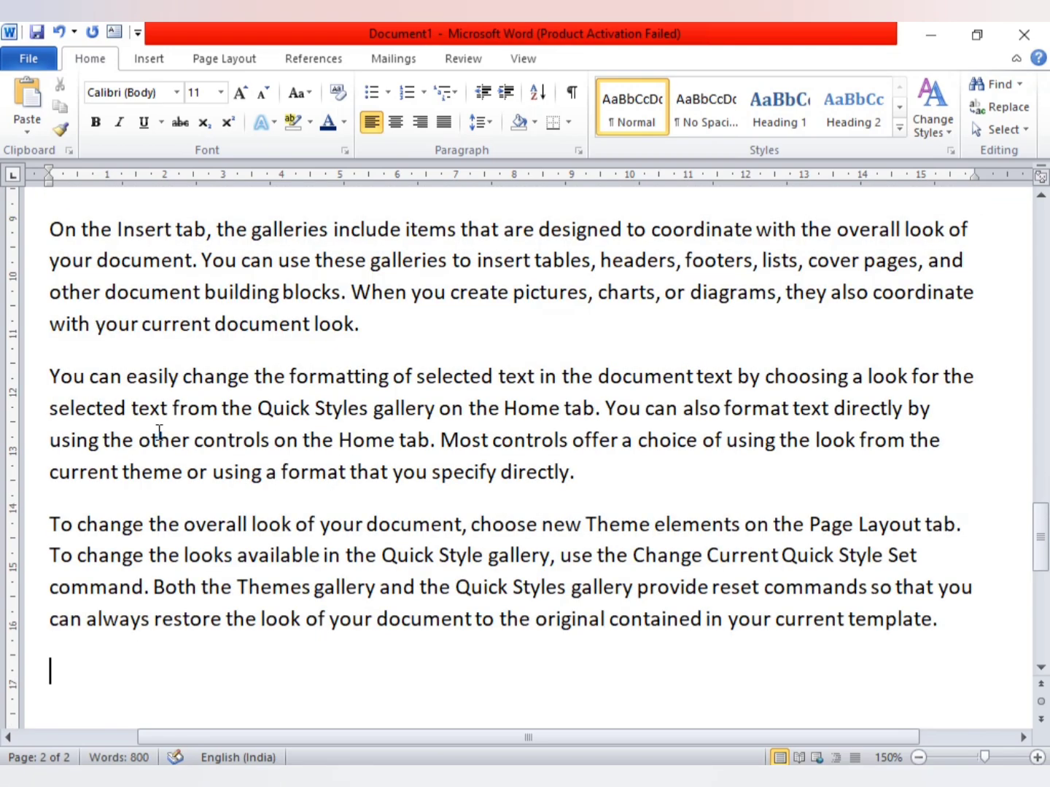
pyautogui.scroll(2, 160, 405)
pyautogui.scroll(2, 167, 416)
pyautogui.scroll(-3, 175, 423)
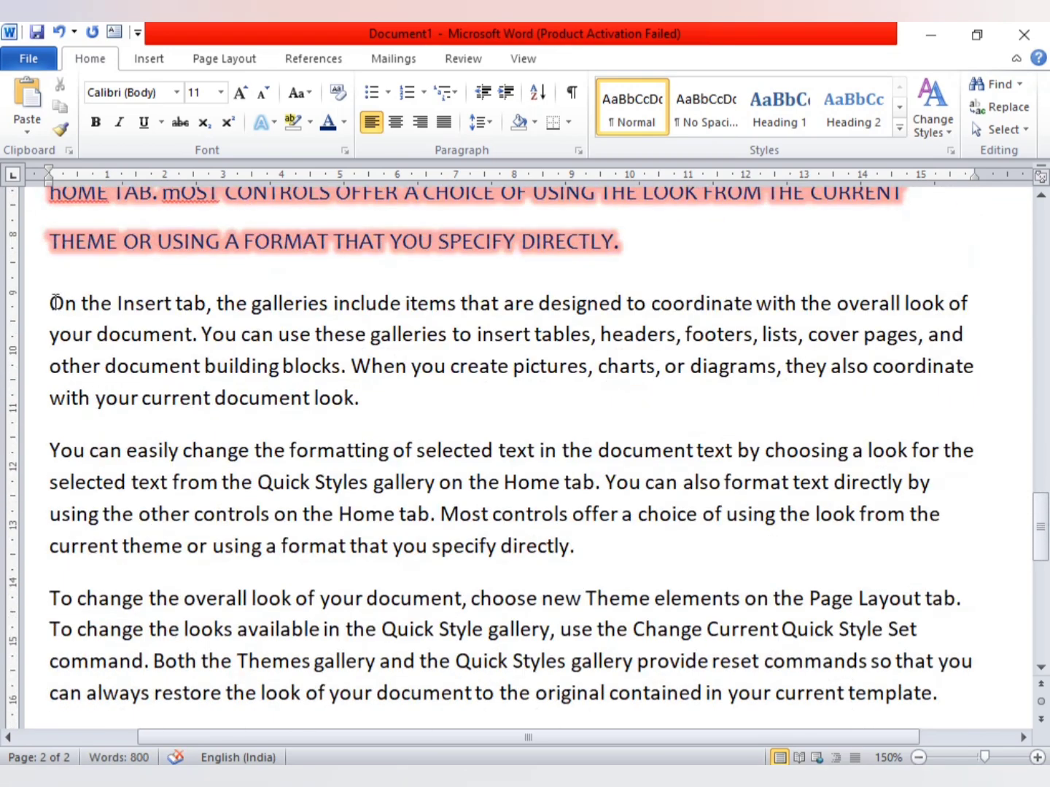
# - Select the first new sample paragraph to inspect it, then deselect it
pyautogui.moveTo(55, 302); pyautogui.dragTo(382, 396)
pyautogui.click(259, 369)
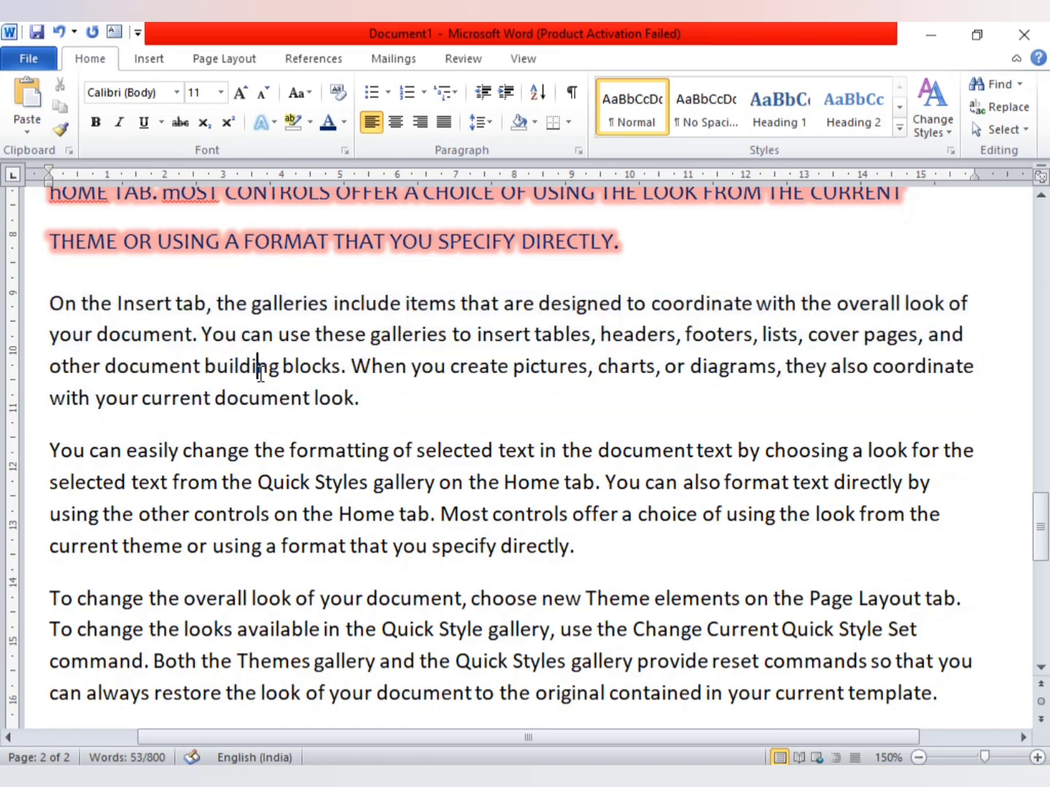
pyautogui.scroll(6, 260, 372)
pyautogui.scroll(4, 260, 368)
pyautogui.scroll(-4, 265, 413)
pyautogui.scroll(-2, 265, 412)
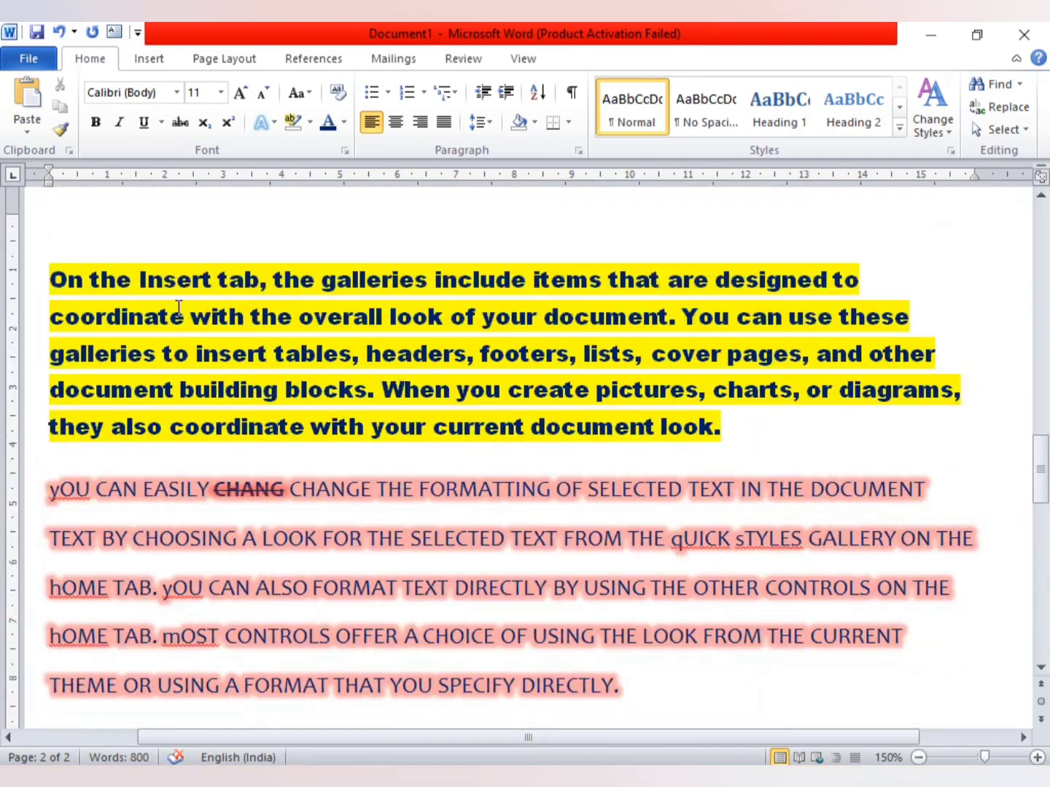
# - Select the new 'On the Insert tab' paragraph, then clear the selection
pyautogui.moveTo(154, 285); pyautogui.dragTo(383, 316)
pyautogui.scroll(-3, 382, 317)
pyautogui.moveTo(175, 450); pyautogui.dragTo(389, 490)
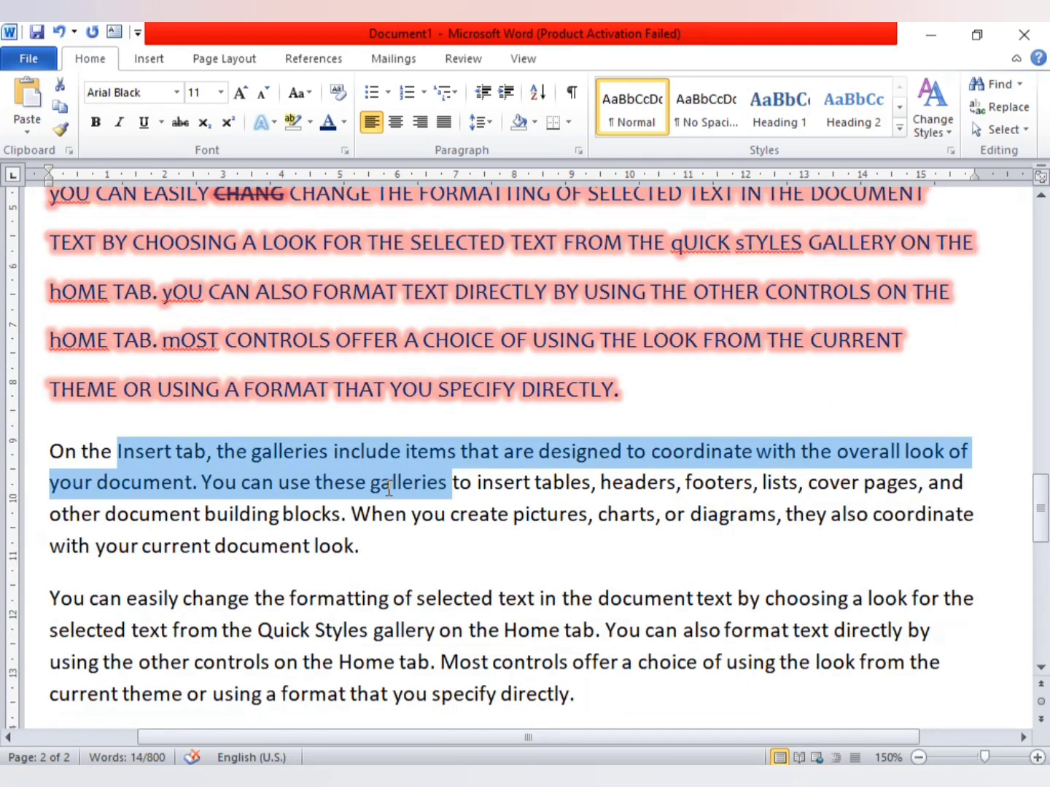
pyautogui.scroll(4, 389, 490)
pyautogui.click(326, 358)
pyautogui.scroll(-3, 325, 357)
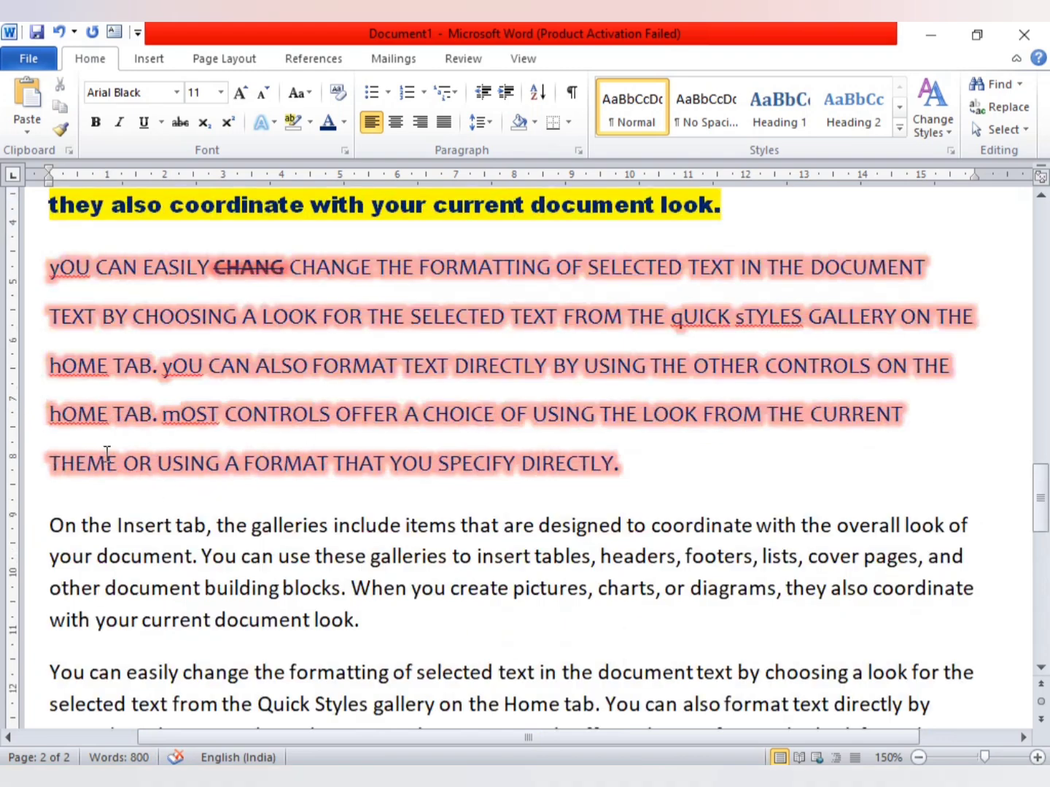
pyautogui.moveTo(50, 519); pyautogui.dragTo(397, 638)
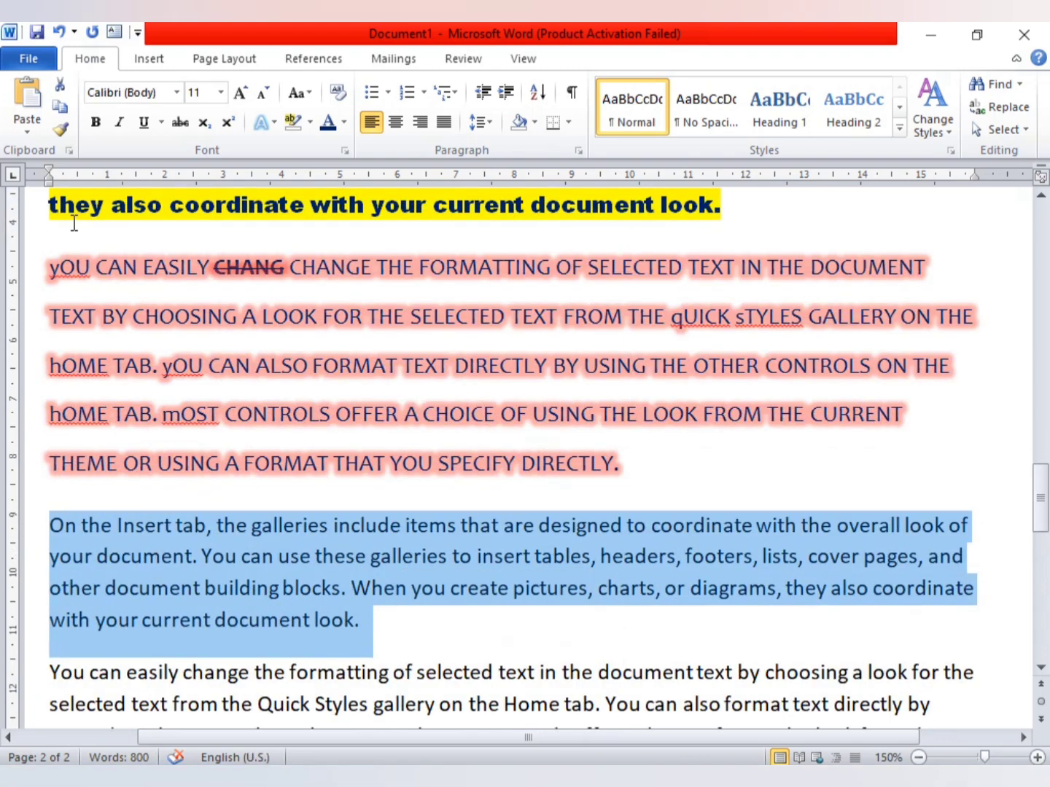
pyautogui.click(422, 628)
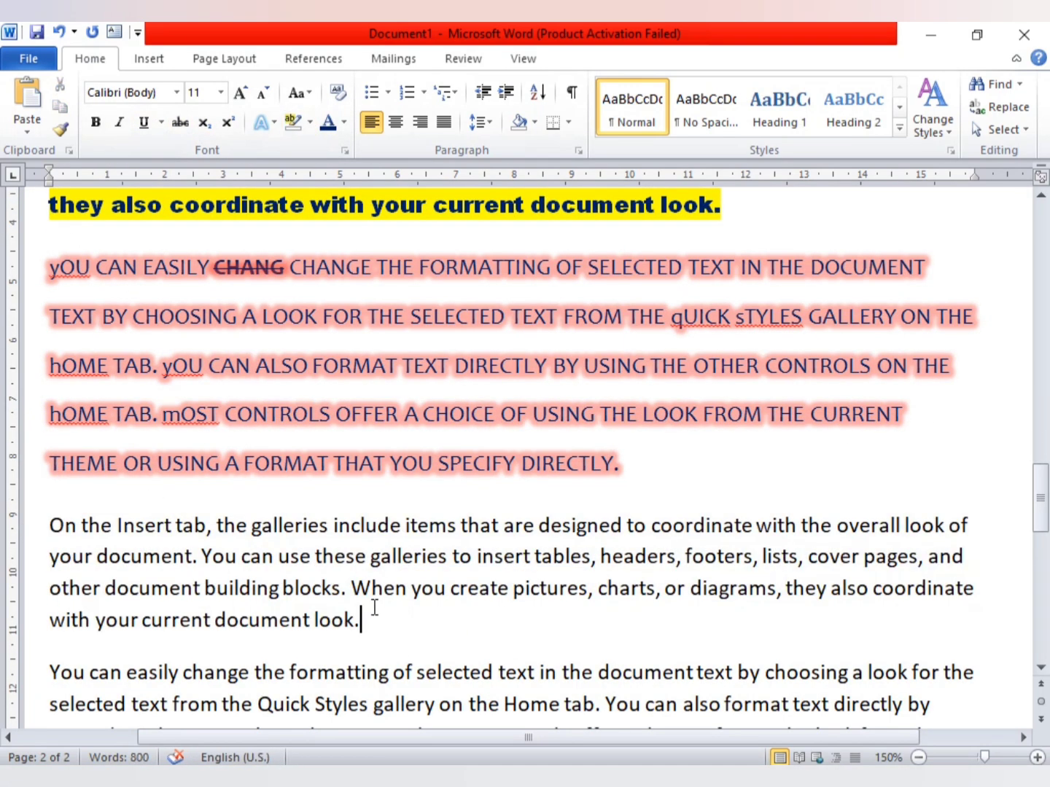
pyautogui.scroll(2, 213, 320)
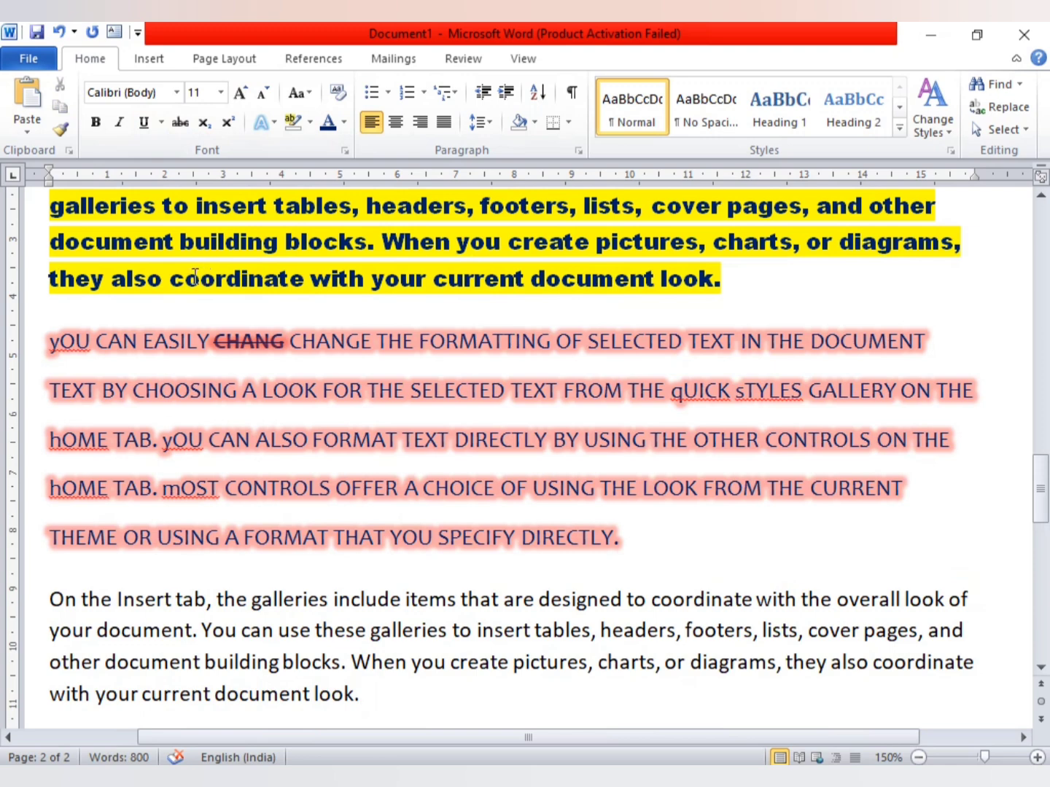
# - Format Paint the bold yellow Arial Black style onto the new paragraph's first line
pyautogui.moveTo(169, 279); pyautogui.dragTo(215, 279)
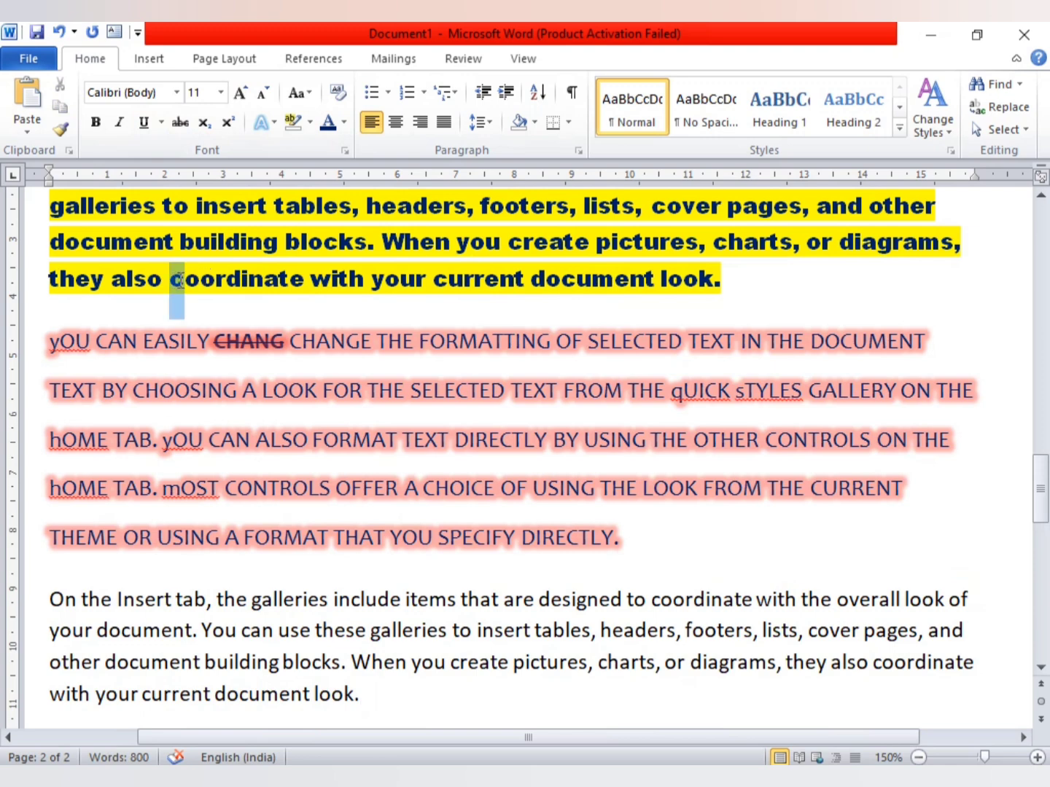
pyautogui.click(61, 129)
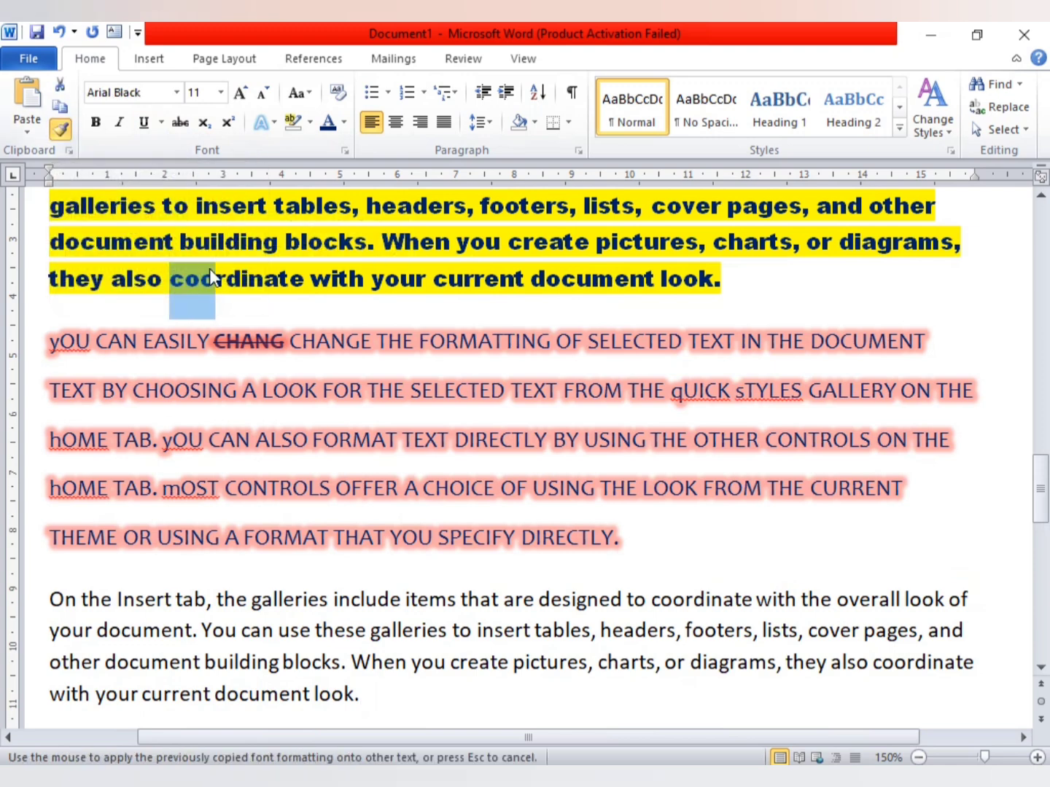
pyautogui.scroll(-5, 213, 284)
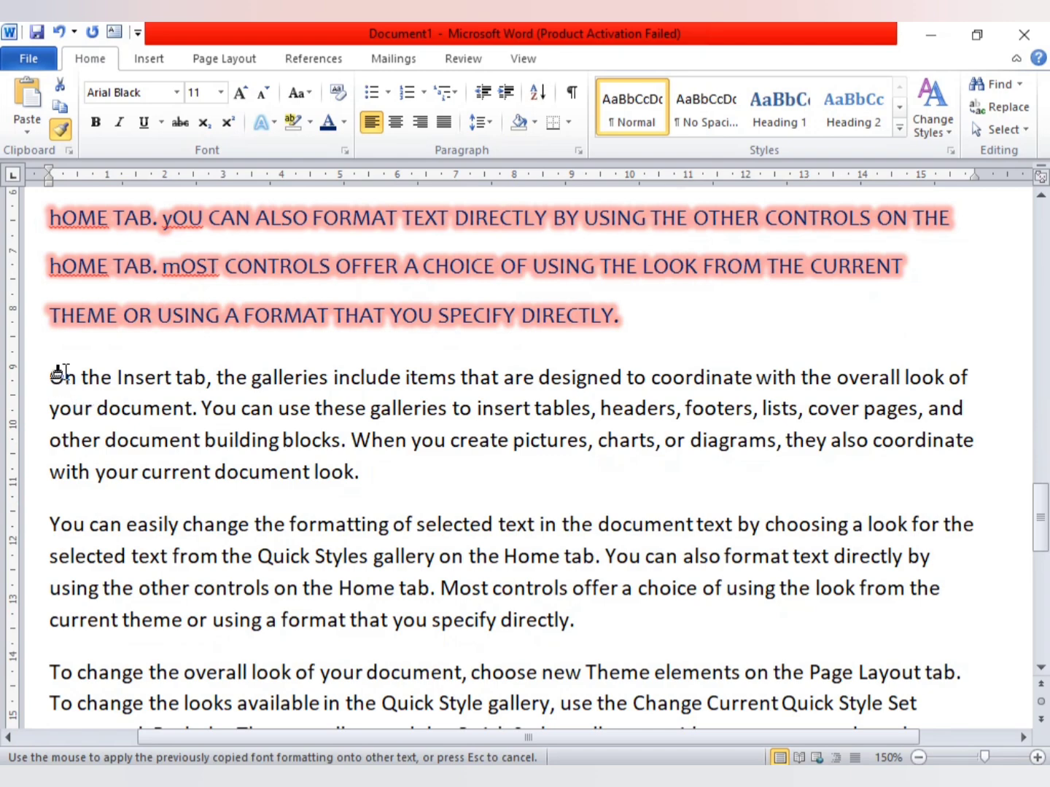
pyautogui.moveTo(50, 376); pyautogui.dragTo(955, 375)
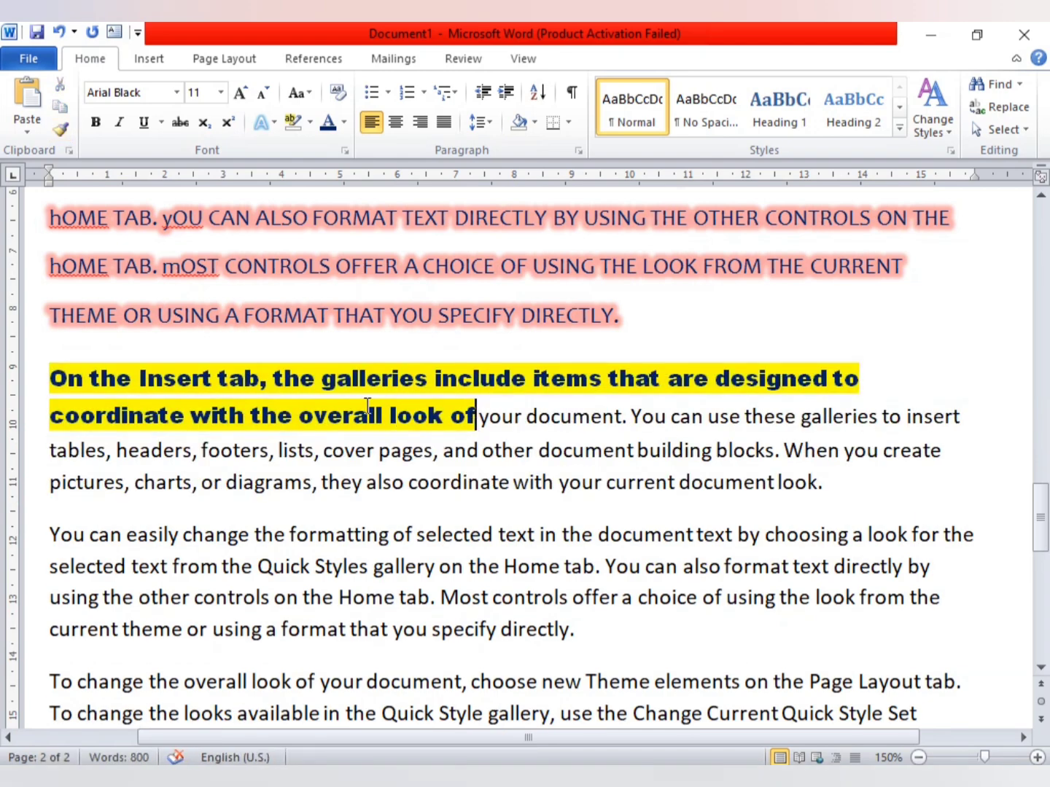
pyautogui.scroll(5, 360, 398)
pyautogui.scroll(2, 359, 398)
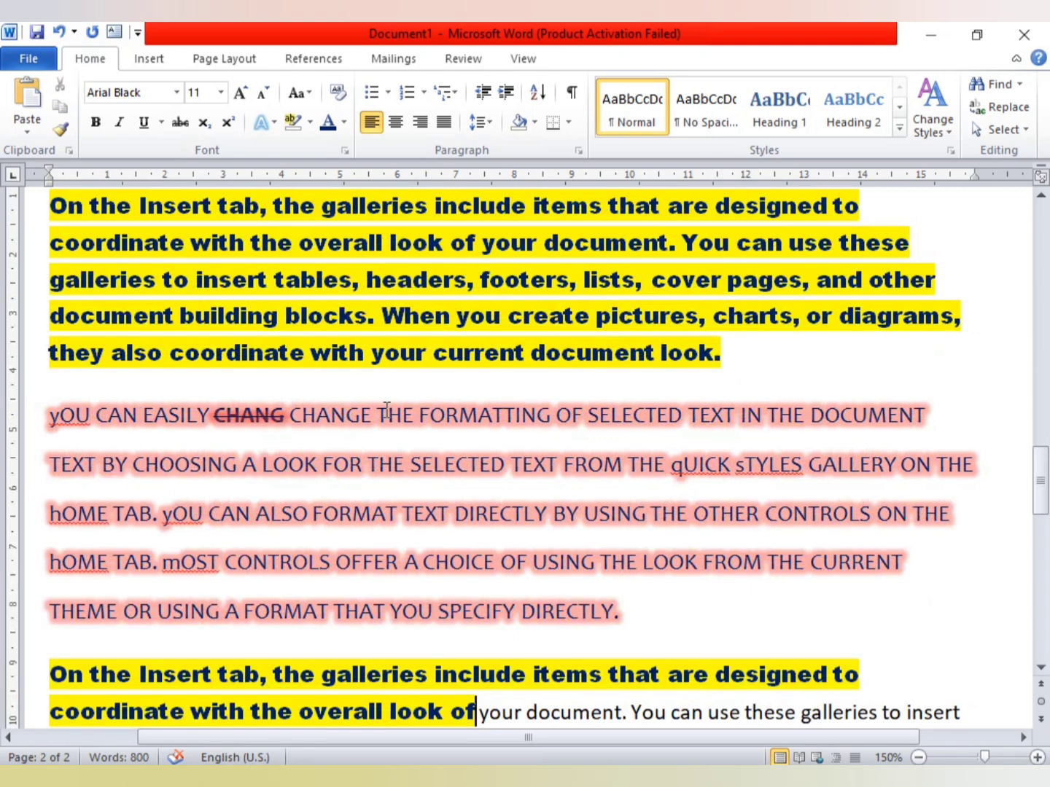
pyautogui.scroll(-5, 386, 408)
# - Paint the formatting from 'overall look' across the rest of the paragraph
pyautogui.moveTo(373, 414); pyautogui.dragTo(446, 415)
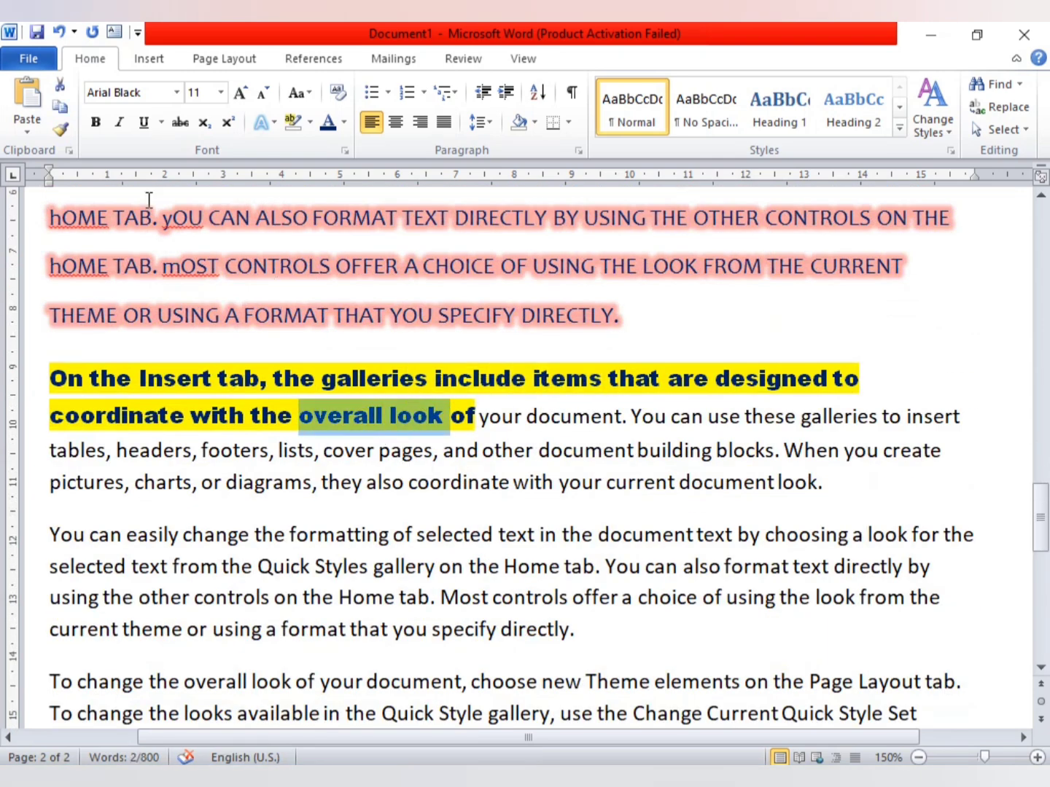
pyautogui.click(58, 128)
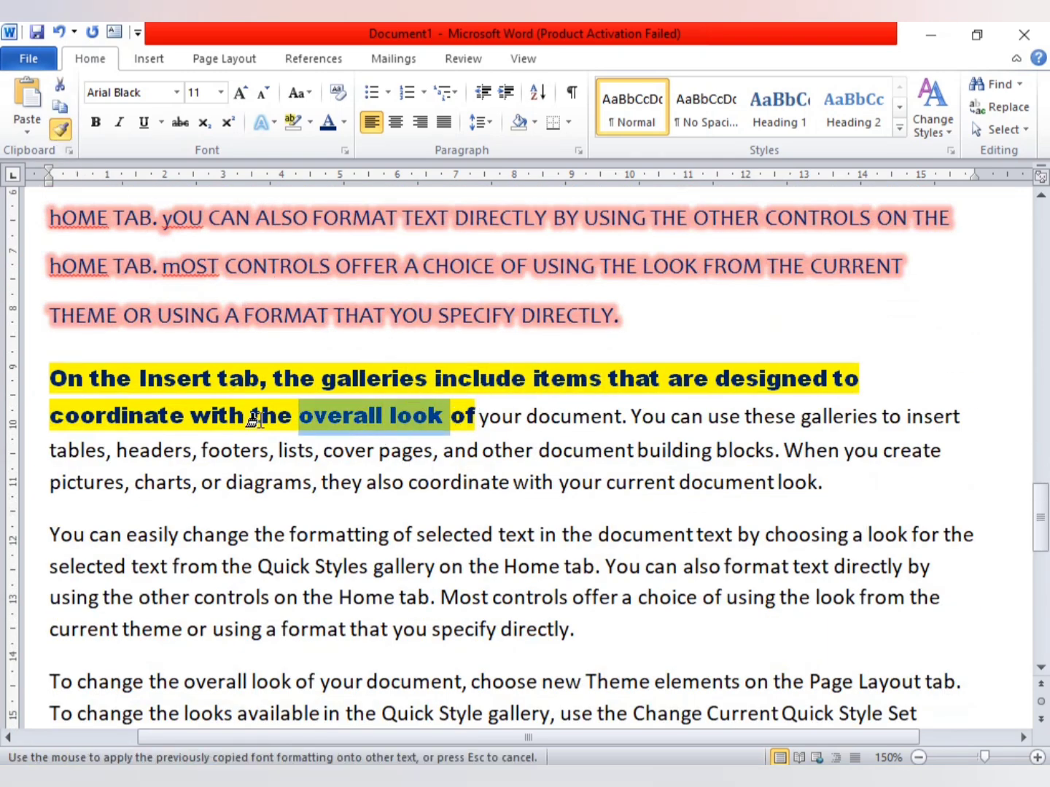
pyautogui.moveTo(470, 412)
pyautogui.mouseDown()
pyautogui.moveTo(753, 487)
pyautogui.moveTo(849, 474)
pyautogui.mouseUp()
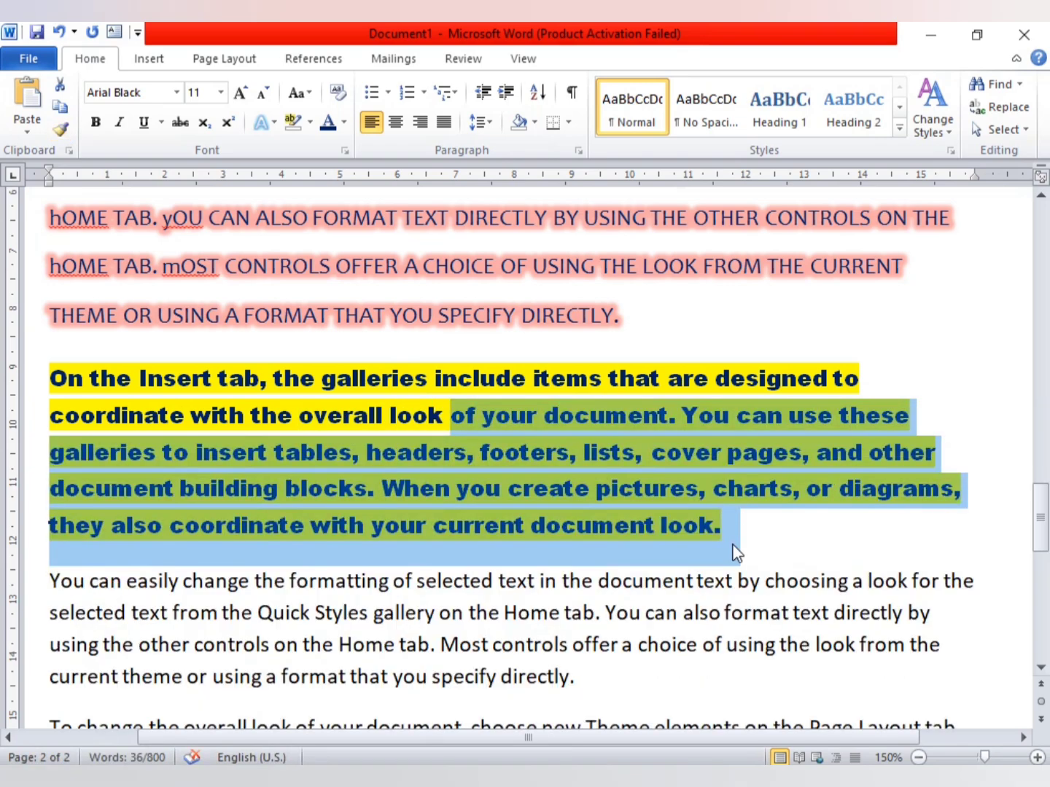
pyautogui.click(732, 553)
pyautogui.scroll(3, 422, 549)
pyautogui.scroll(-1, 419, 549)
pyautogui.scroll(-1, 417, 547)
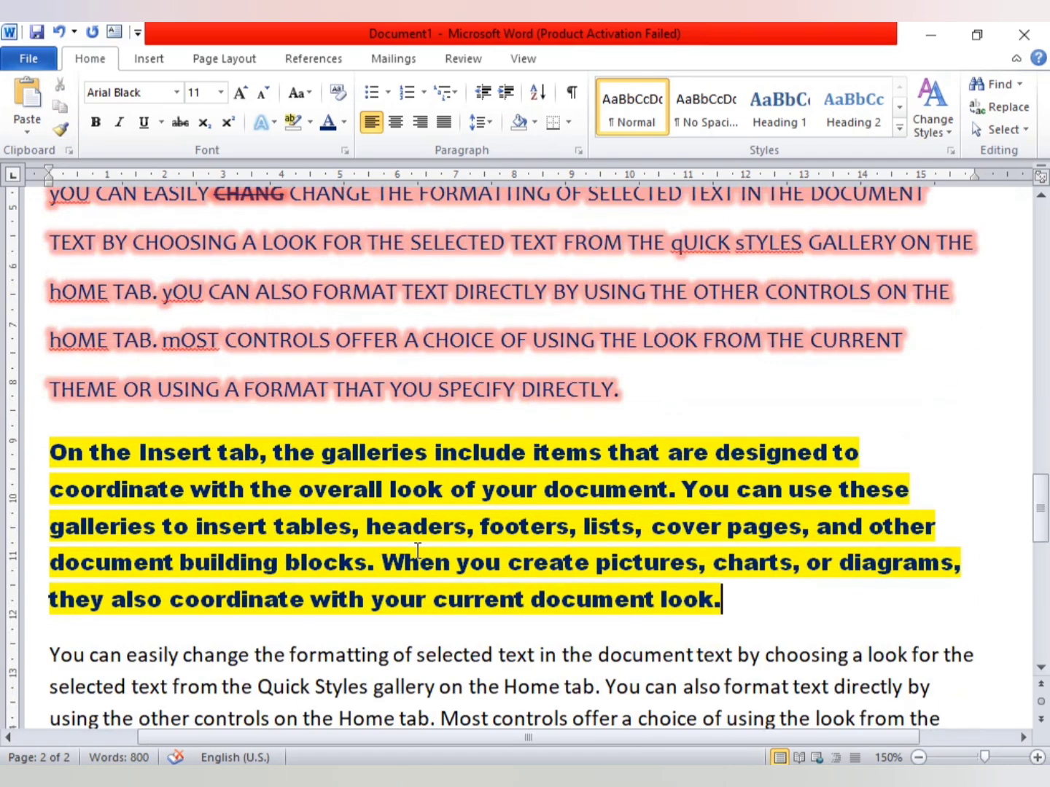
pyautogui.scroll(6, 411, 489)
pyautogui.scroll(-5, 422, 397)
pyautogui.scroll(-3, 393, 397)
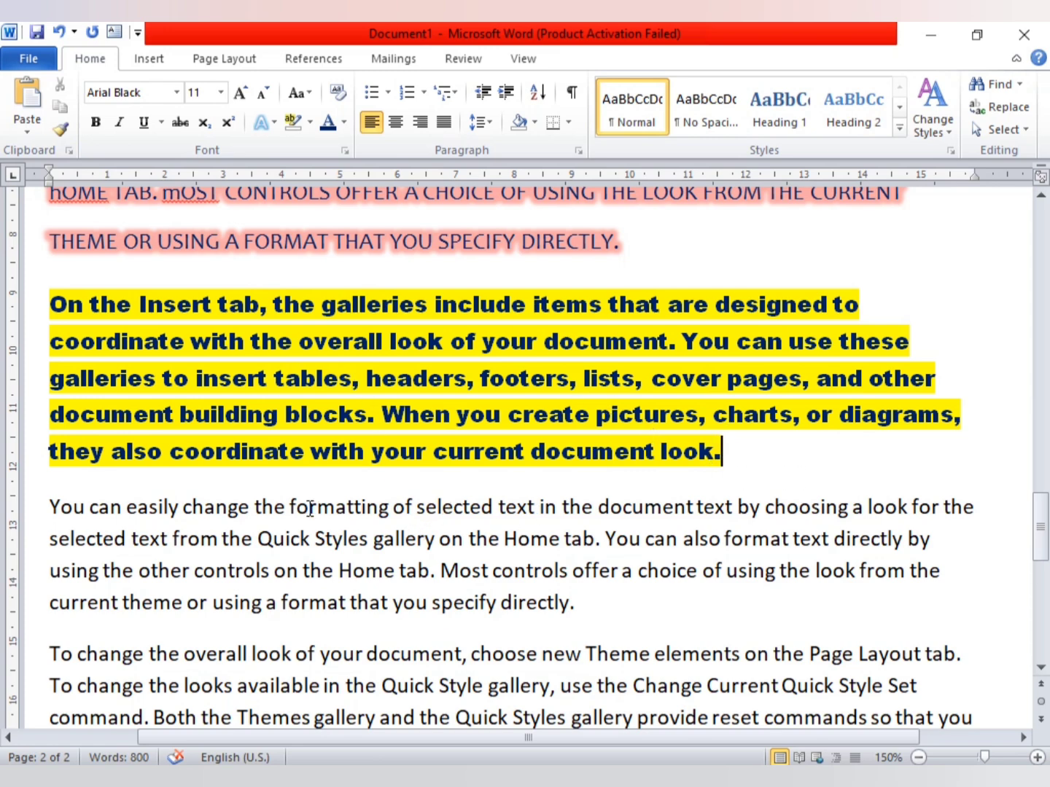
# - Format-paint the plain Calibri style onto the THEME line and Insert-tab paragraph, then show the Clipboard pane
pyautogui.moveTo(310, 508); pyautogui.dragTo(436, 539)
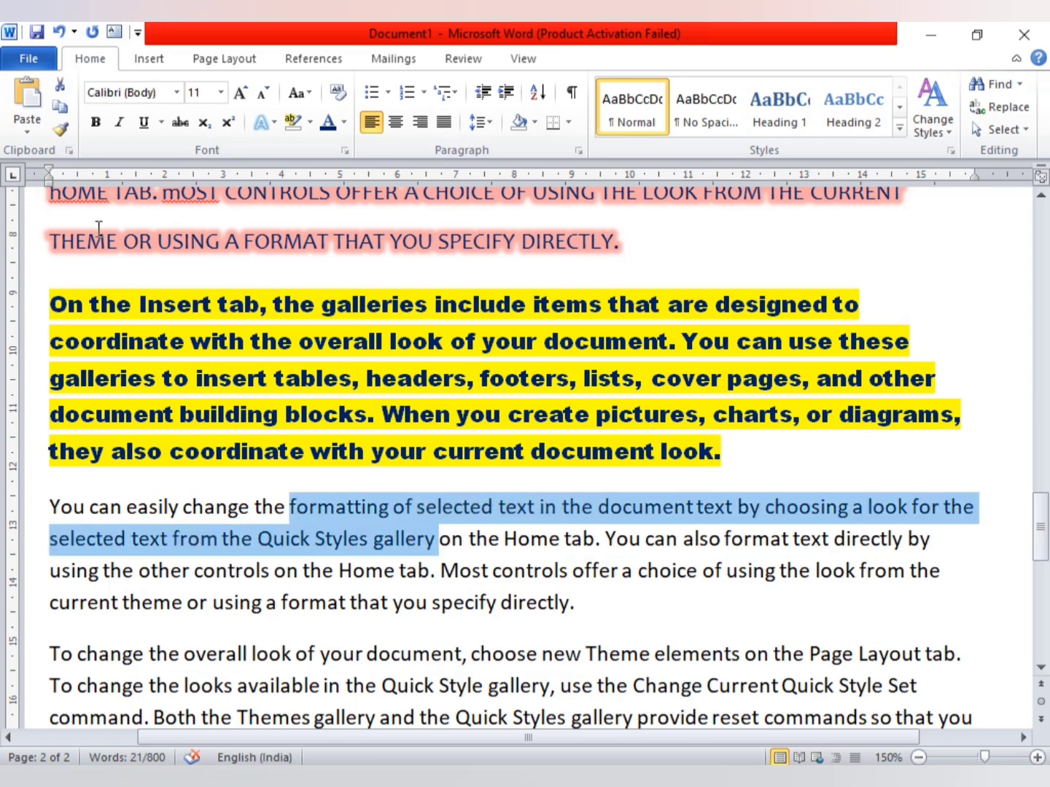
pyautogui.click(62, 131)
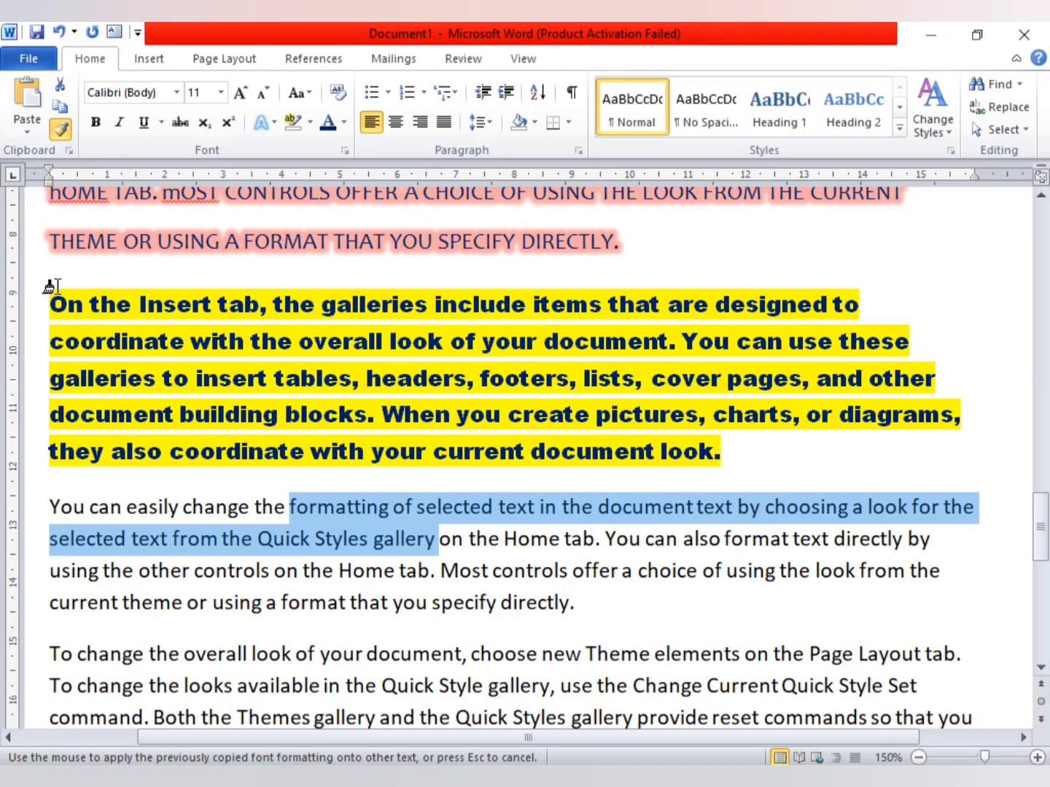
pyautogui.moveTo(45, 285)
pyautogui.mouseDown()
pyautogui.moveTo(328, 415)
pyautogui.moveTo(741, 460)
pyautogui.mouseUp()
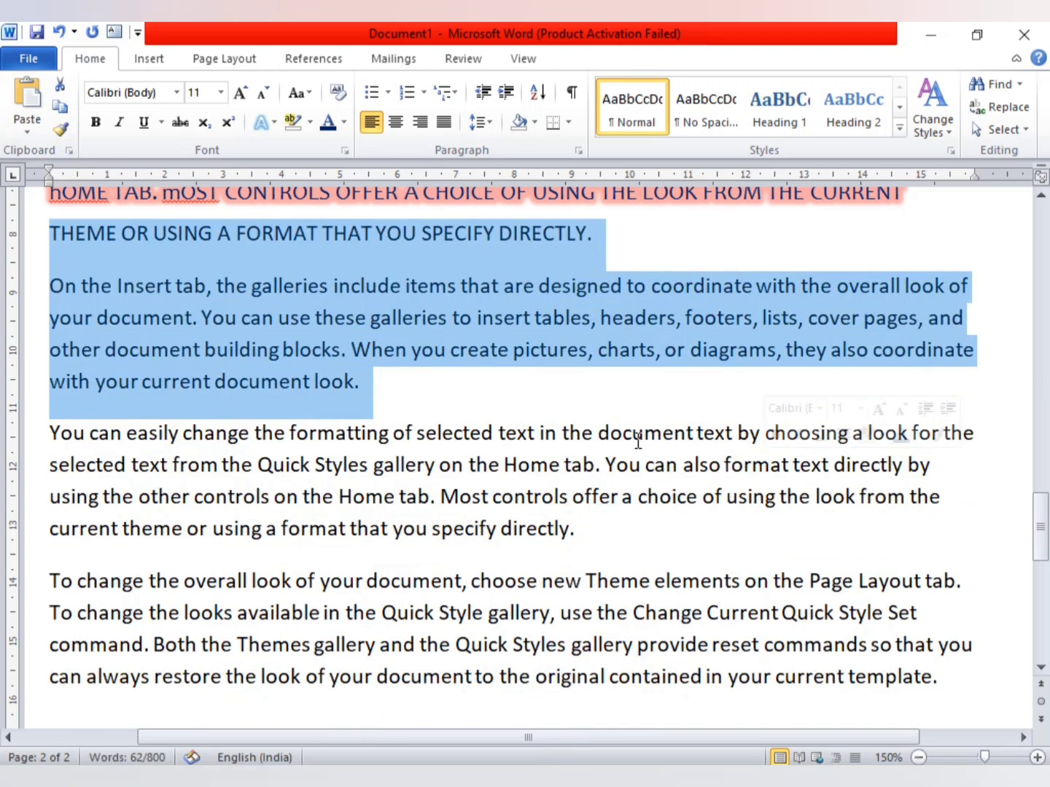
pyautogui.click(547, 430)
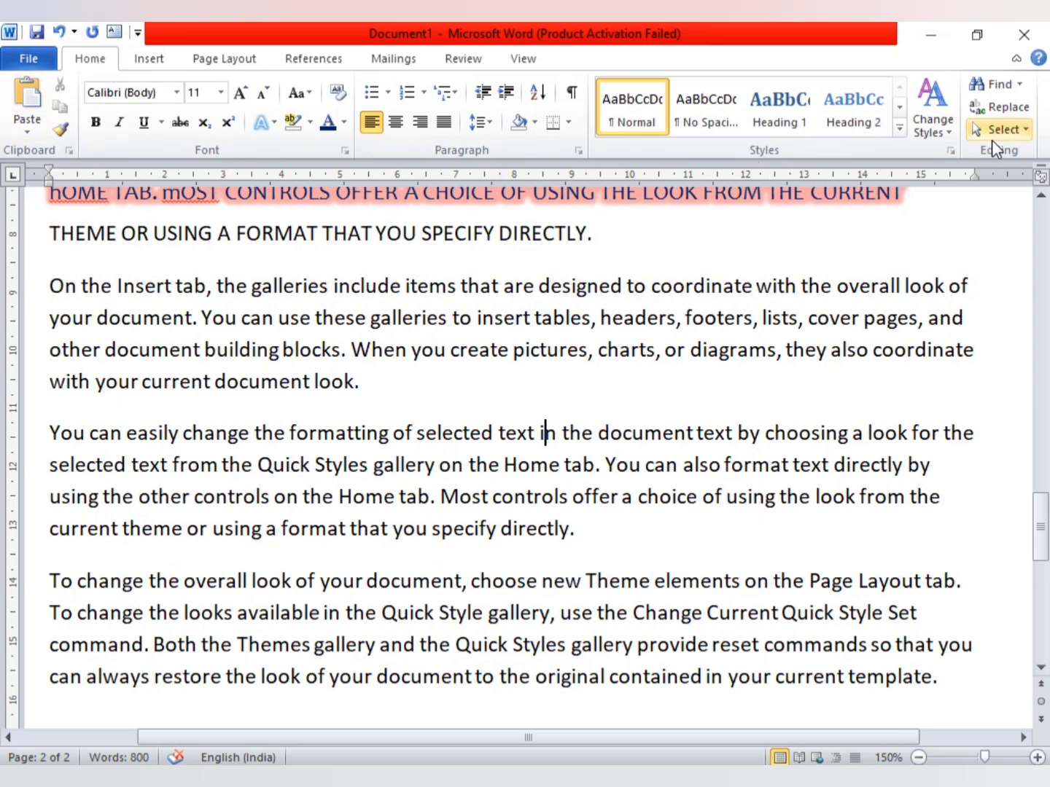
pyautogui.click(69, 150)
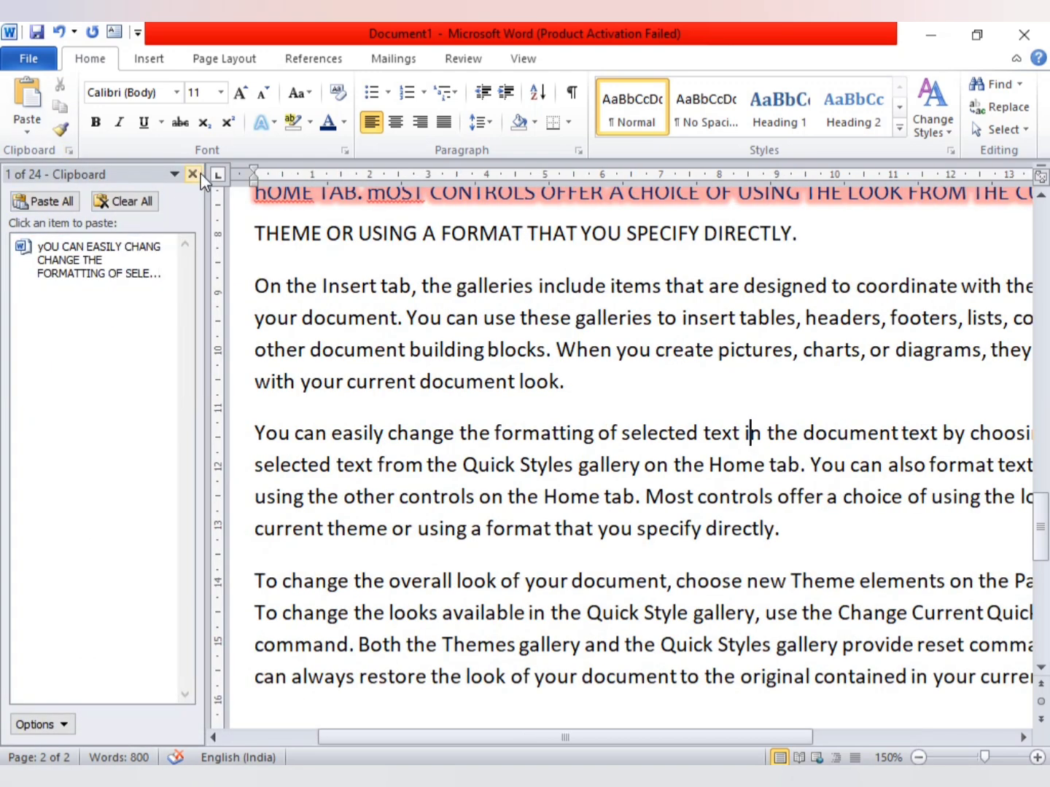
pyautogui.click(192, 174)
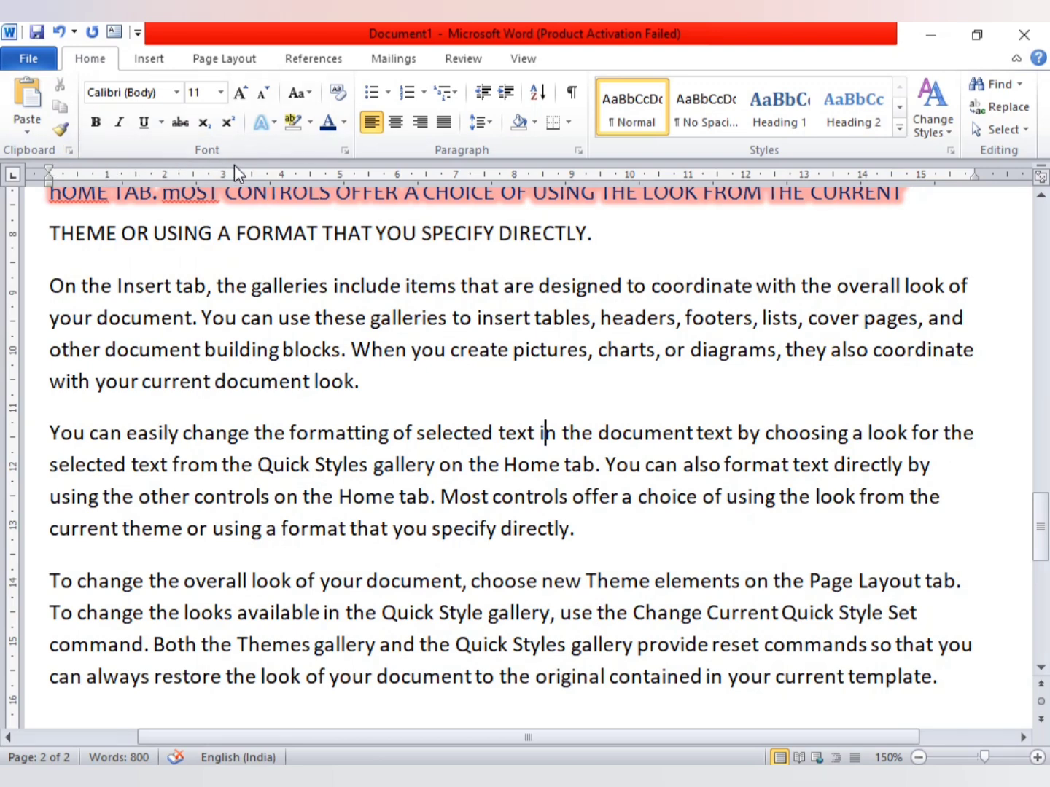
pyautogui.scroll(-2, 379, 292)
pyautogui.scroll(-3, 411, 418)
pyautogui.scroll(4, 410, 419)
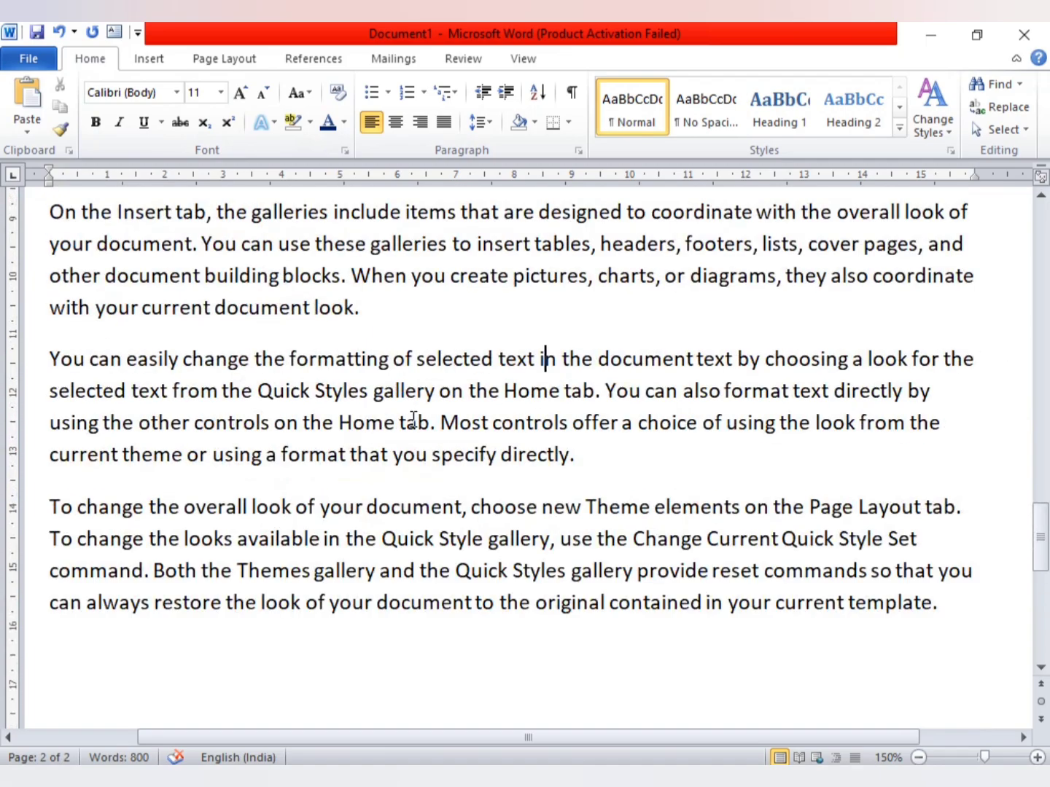
pyautogui.scroll(-3, 416, 422)
pyautogui.scroll(5, 415, 423)
pyautogui.scroll(5, 414, 422)
pyautogui.scroll(5, 413, 423)
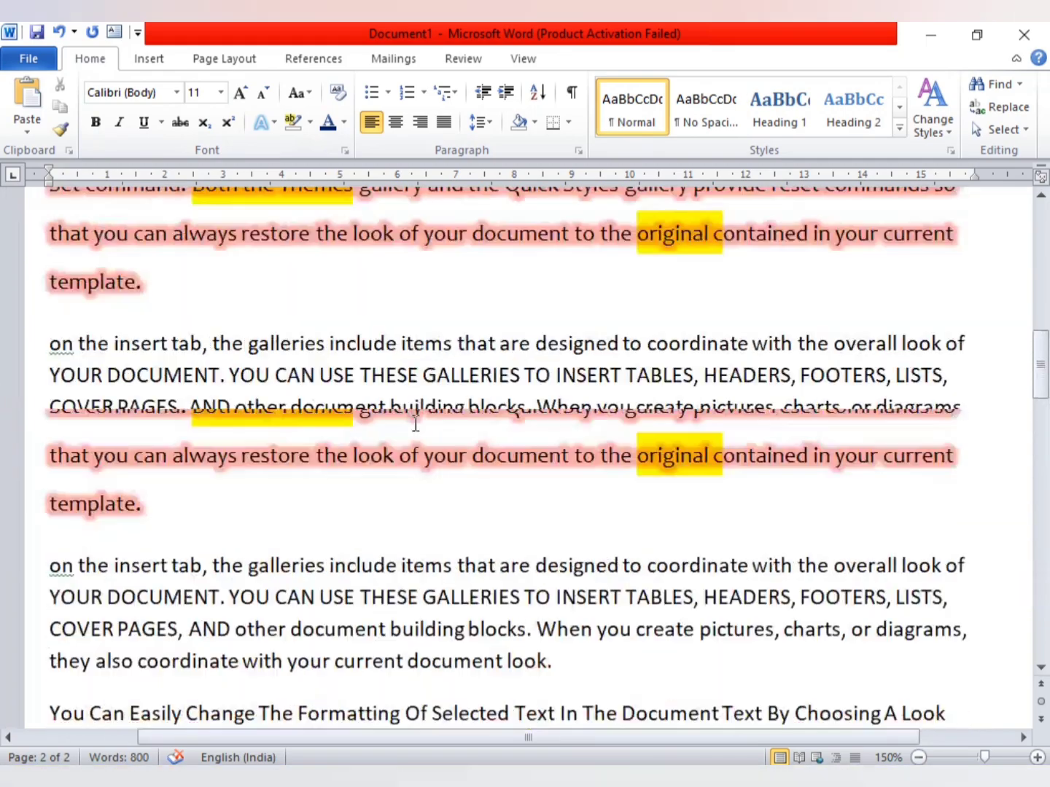
pyautogui.scroll(5, 412, 423)
pyautogui.scroll(3, 413, 422)
pyautogui.scroll(-1, 415, 422)
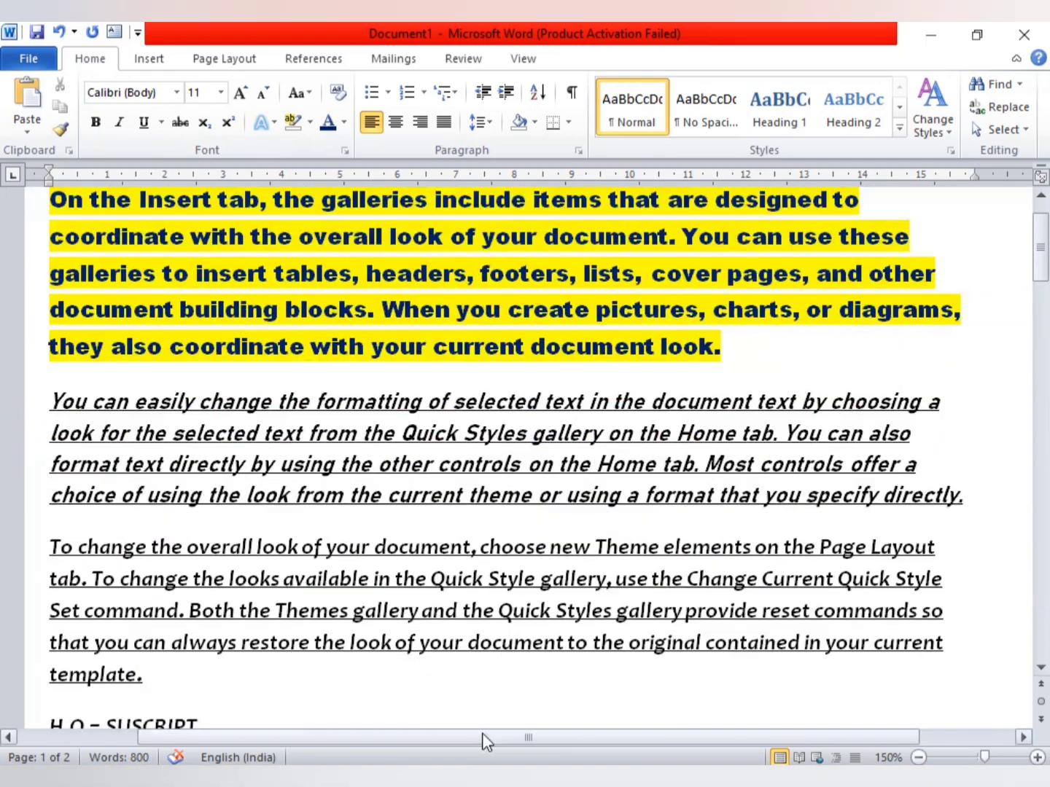
pyautogui.scroll(-1, 483, 588)
pyautogui.scroll(-5, 484, 576)
pyautogui.scroll(-3, 487, 567)
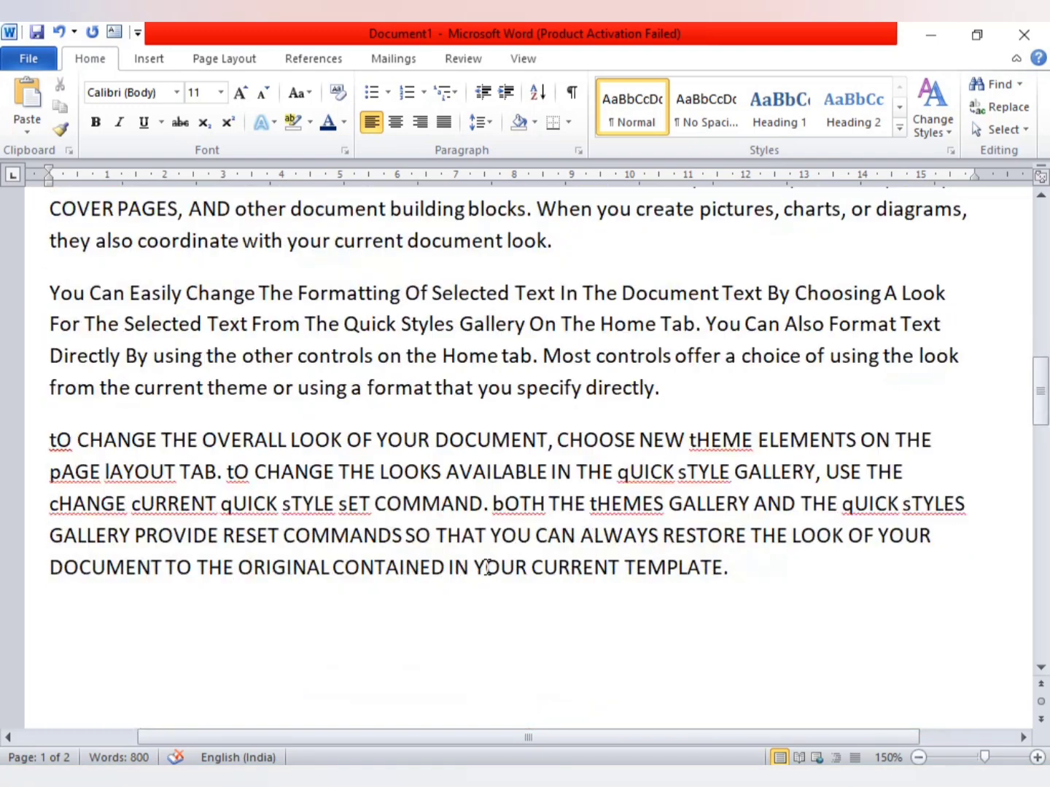
pyautogui.scroll(-3, 487, 565)
pyautogui.scroll(-3, 488, 563)
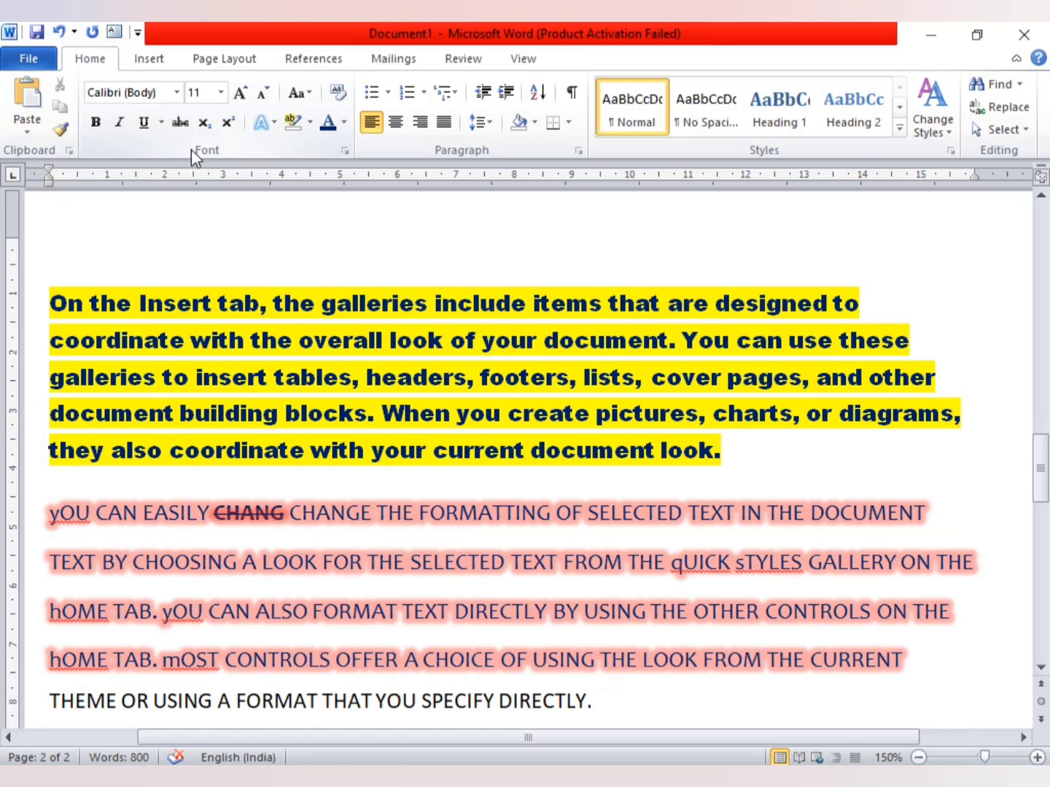
pyautogui.scroll(-4, 259, 206)
pyautogui.scroll(-5, 618, 403)
pyautogui.scroll(-2, 311, 305)
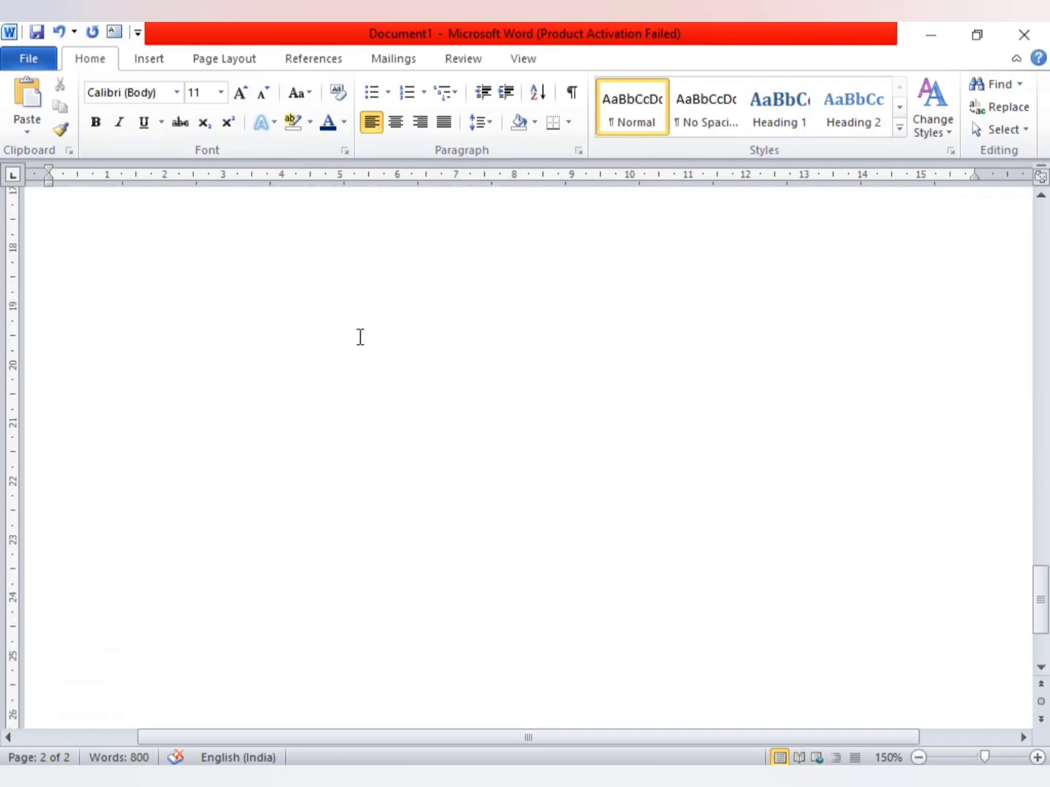
# - Add a practice line 'Practice = rand() 10 times' below the last paragraph
pyautogui.click(964, 334)
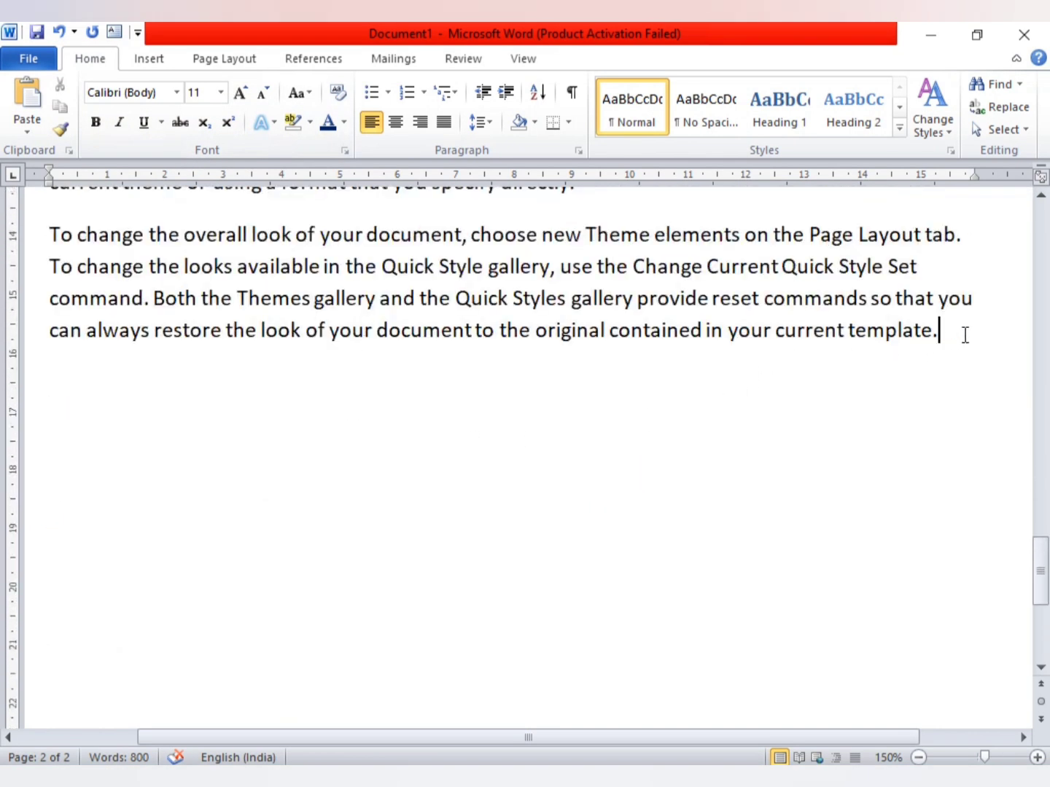
pyautogui.press('Return')
pyautogui.press('Return')
pyautogui.write('practic')
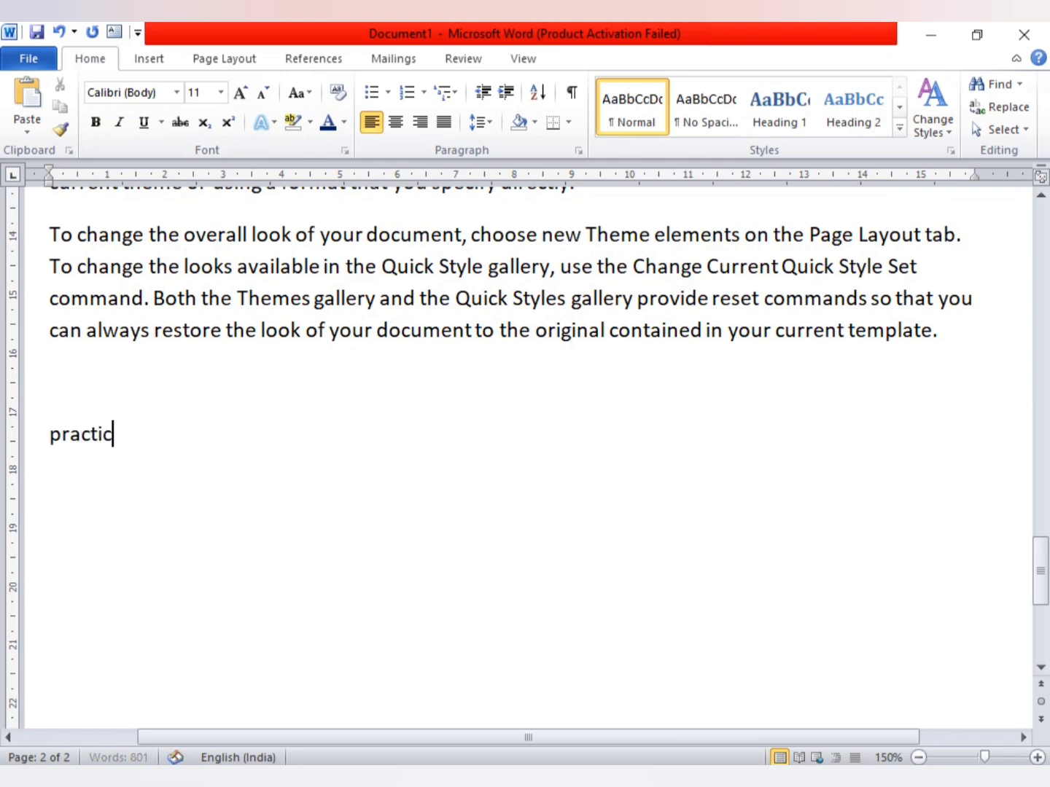
pyautogui.write('e ')
pyautogui.write('=')
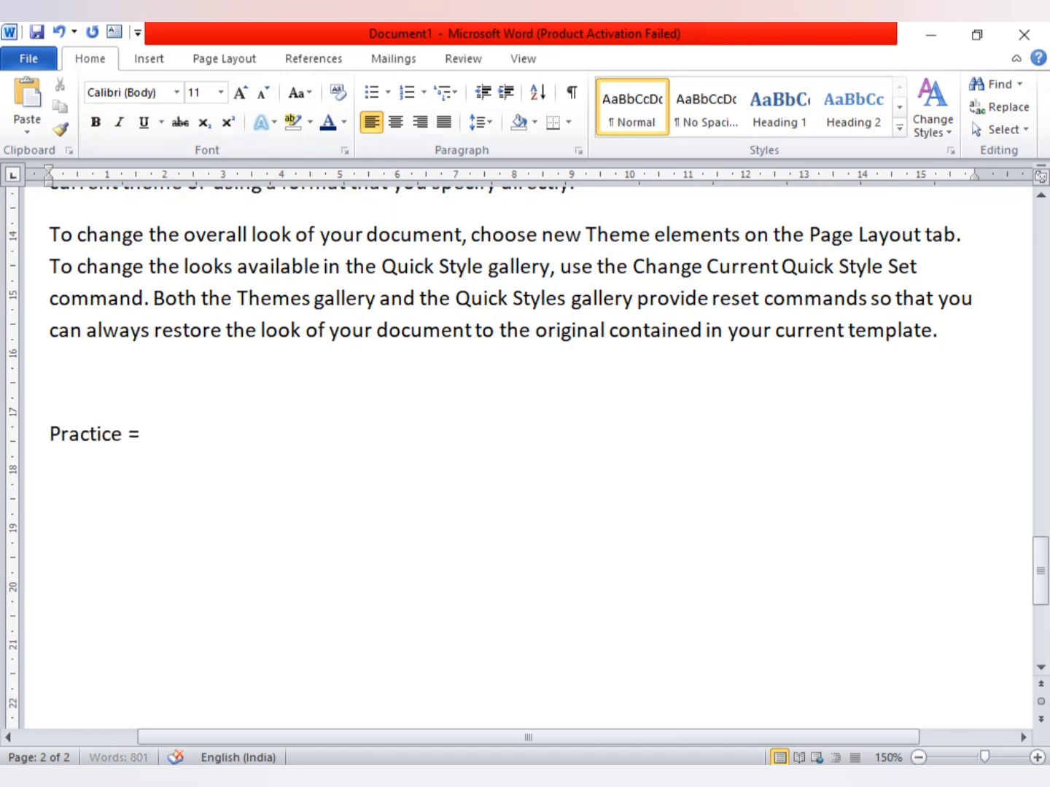
pyautogui.write(' rand')
pyautogui.write('(')
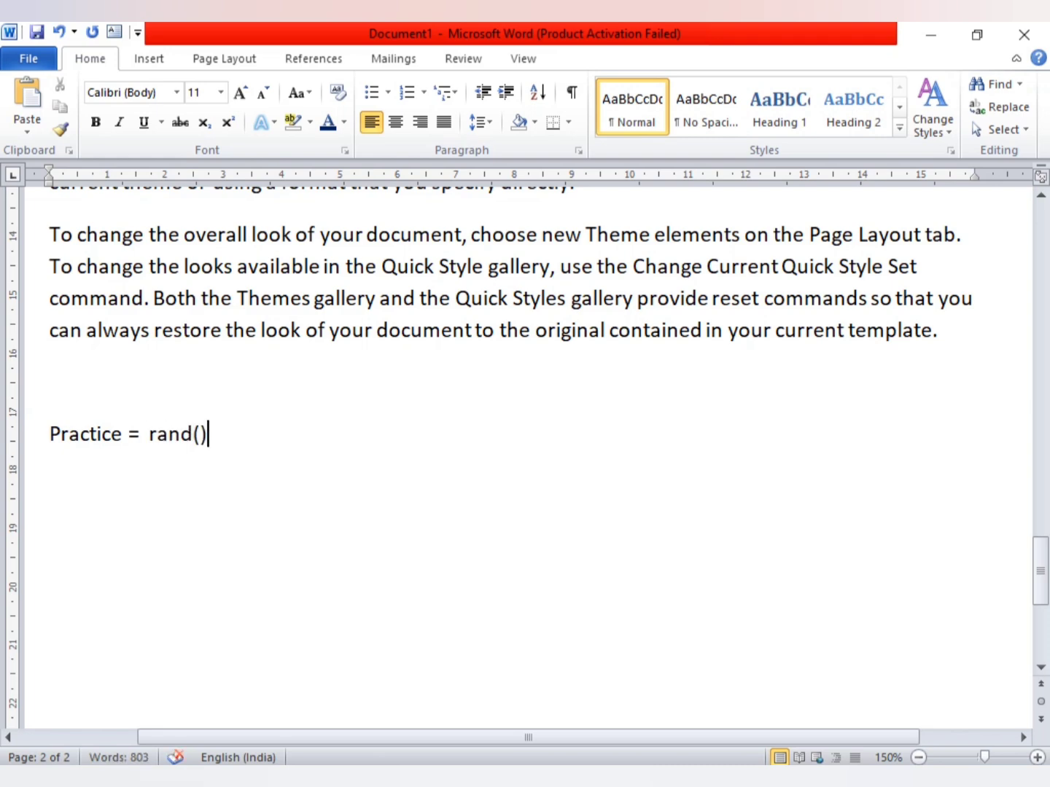
pyautogui.write(' 5')
pyautogui.write(' ti')
pyautogui.press('BackSpace')
pyautogui.press('BackSpace')
pyautogui.write('10 ')
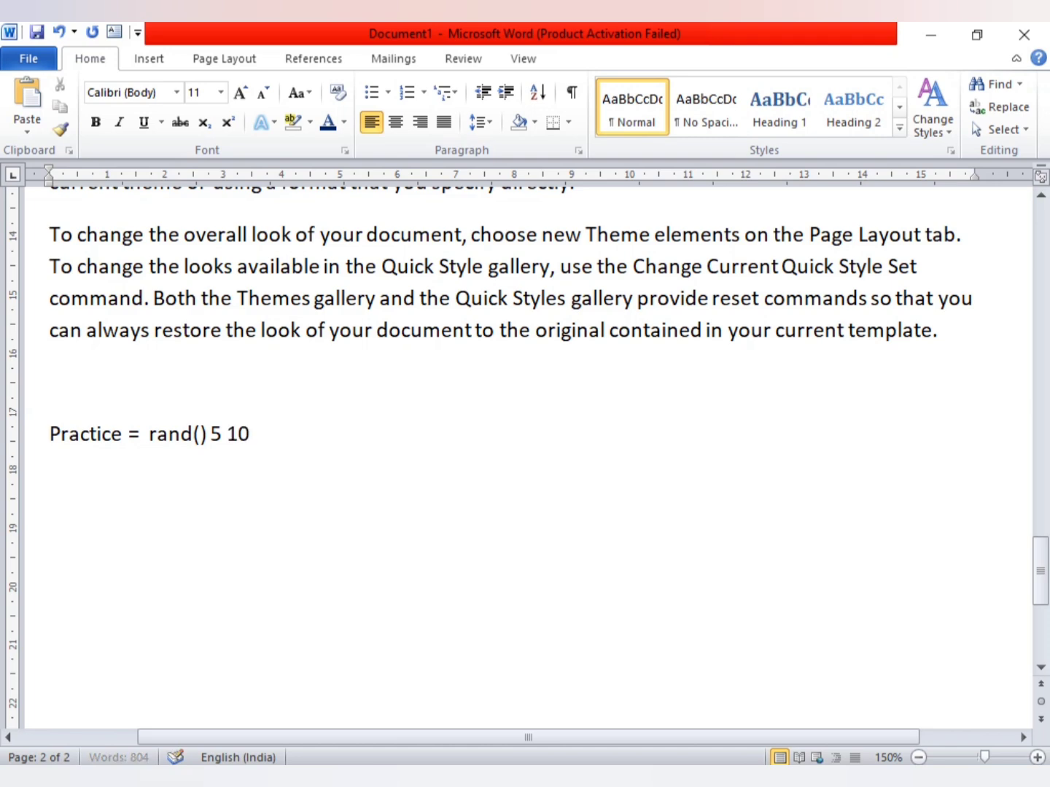
pyautogui.write('t')
pyautogui.press('BackSpace')
pyautogui.press('BackSpace')
pyautogui.press('BackSpace')
pyautogui.write('10')
pyautogui.write(' time')
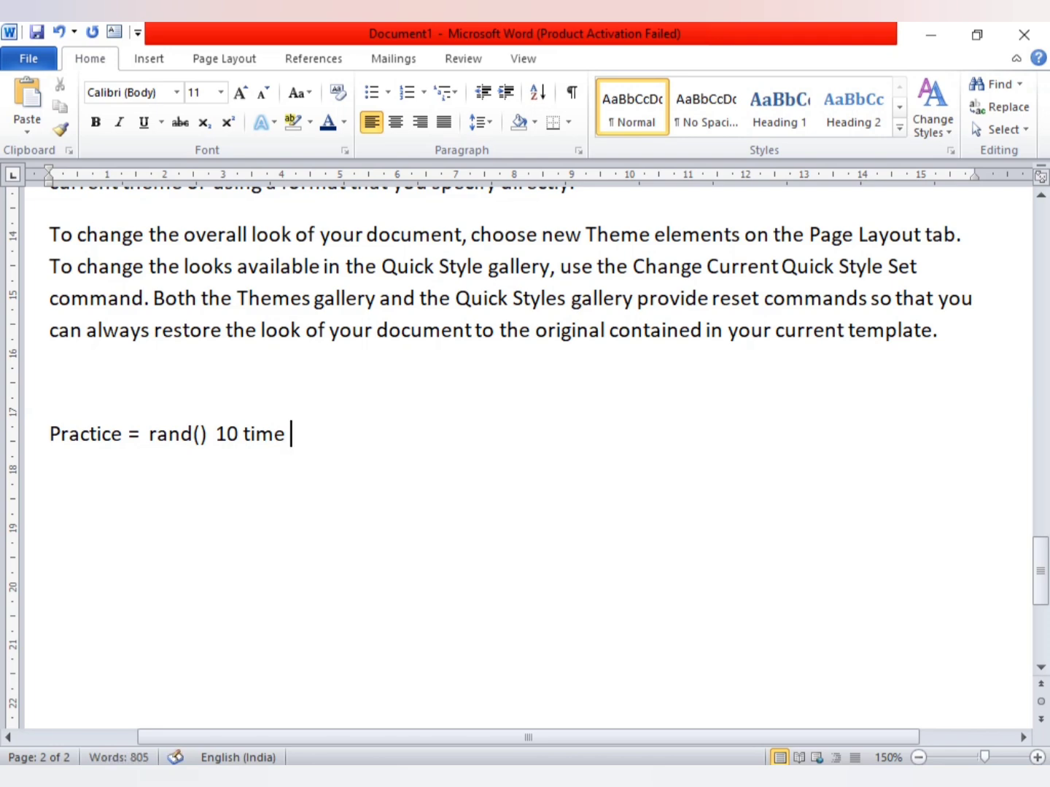
pyautogui.press('Return')
# - Type the line 'Bold, italic, underline, text color, highlight color, text effect'
pyautogui.write('b, it')
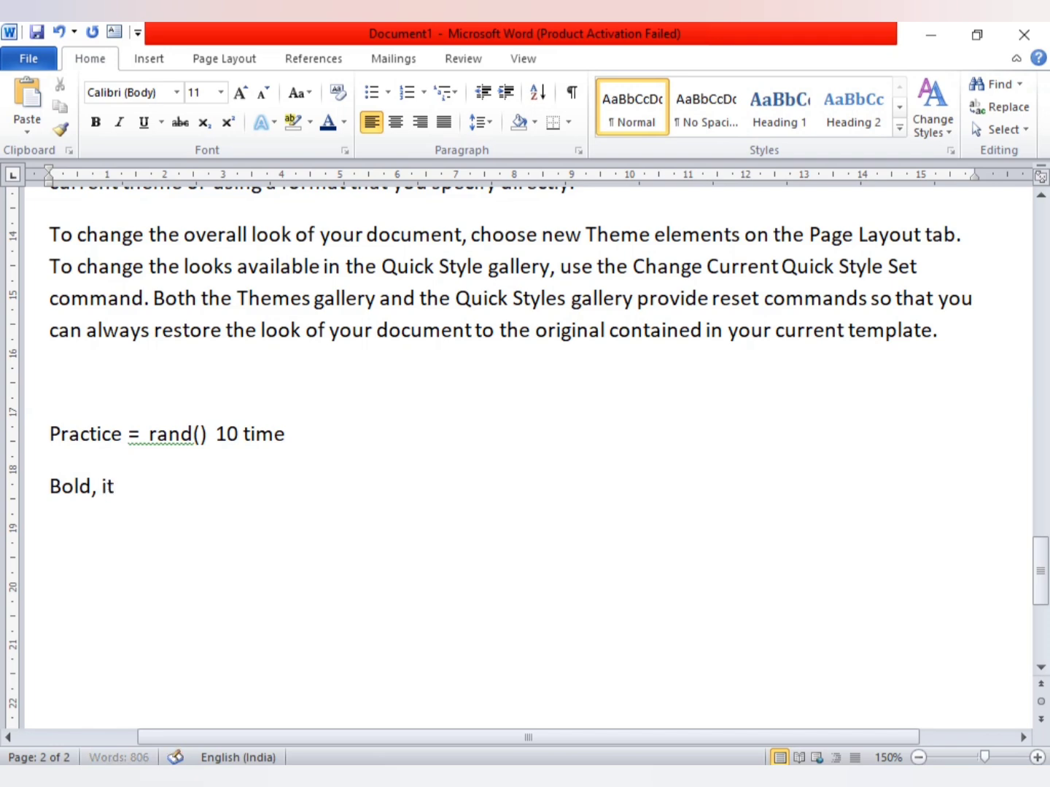
pyautogui.write(' u')
pyautogui.write('nderline,')
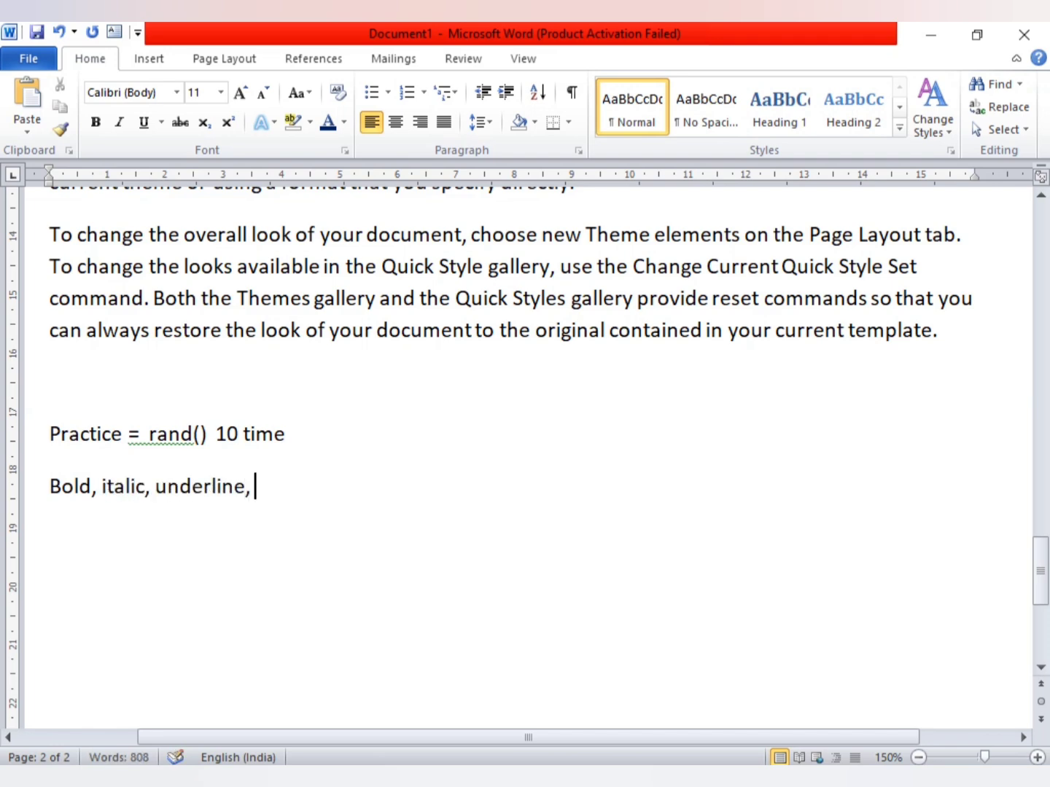
pyautogui.write(' text col')
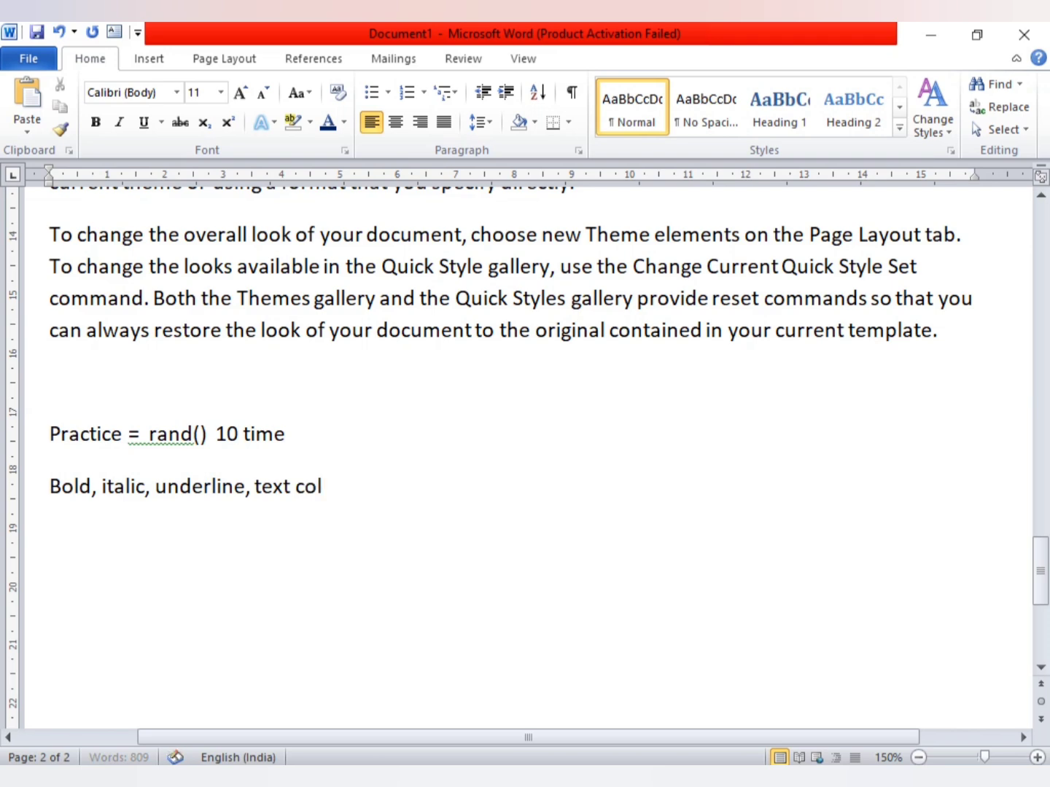
pyautogui.write('or, hiligh')
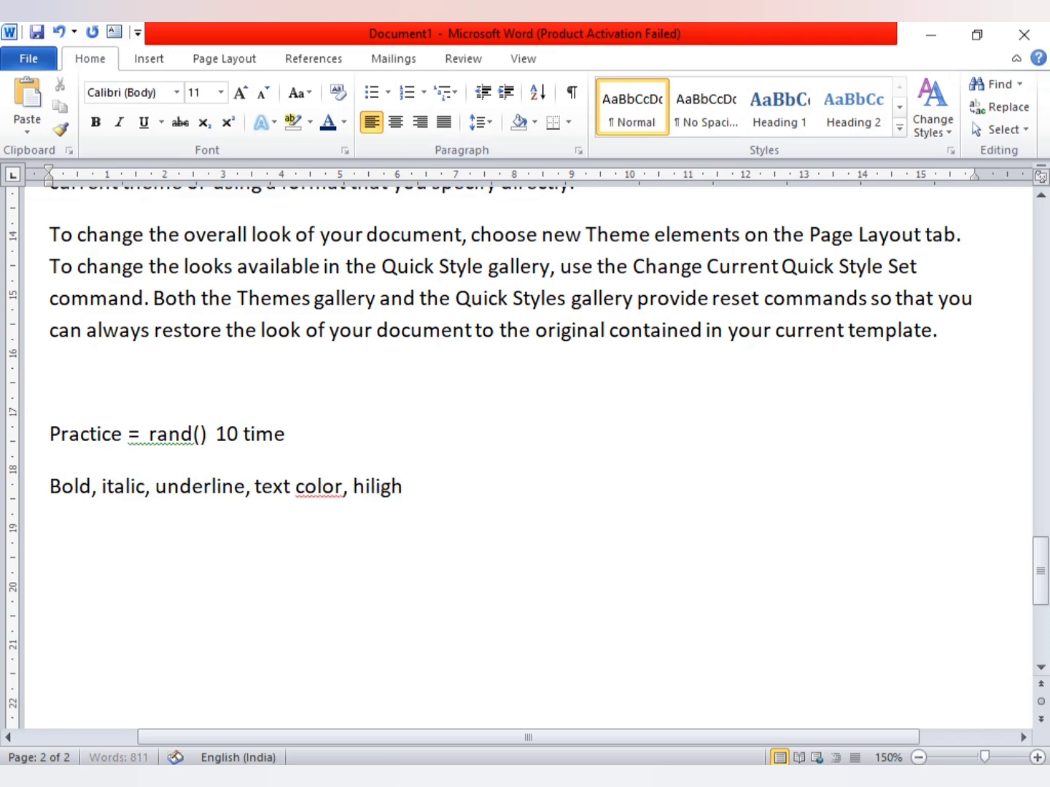
pyautogui.write('light clor')
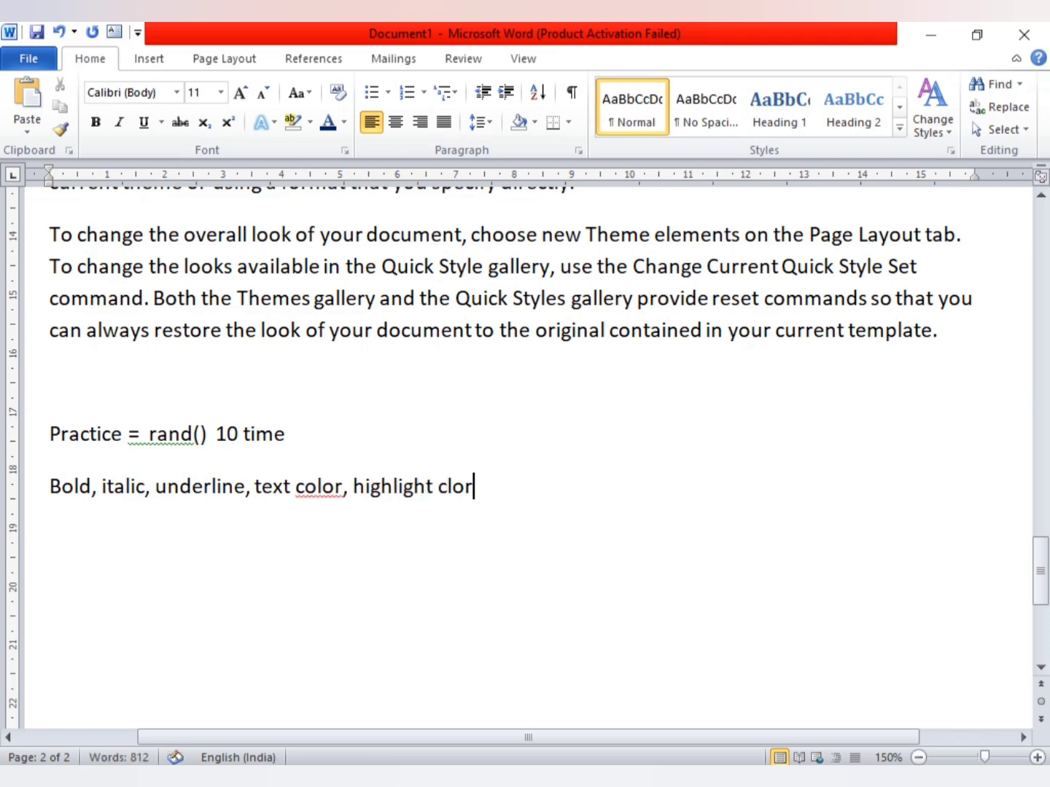
pyautogui.press('BackSpace')
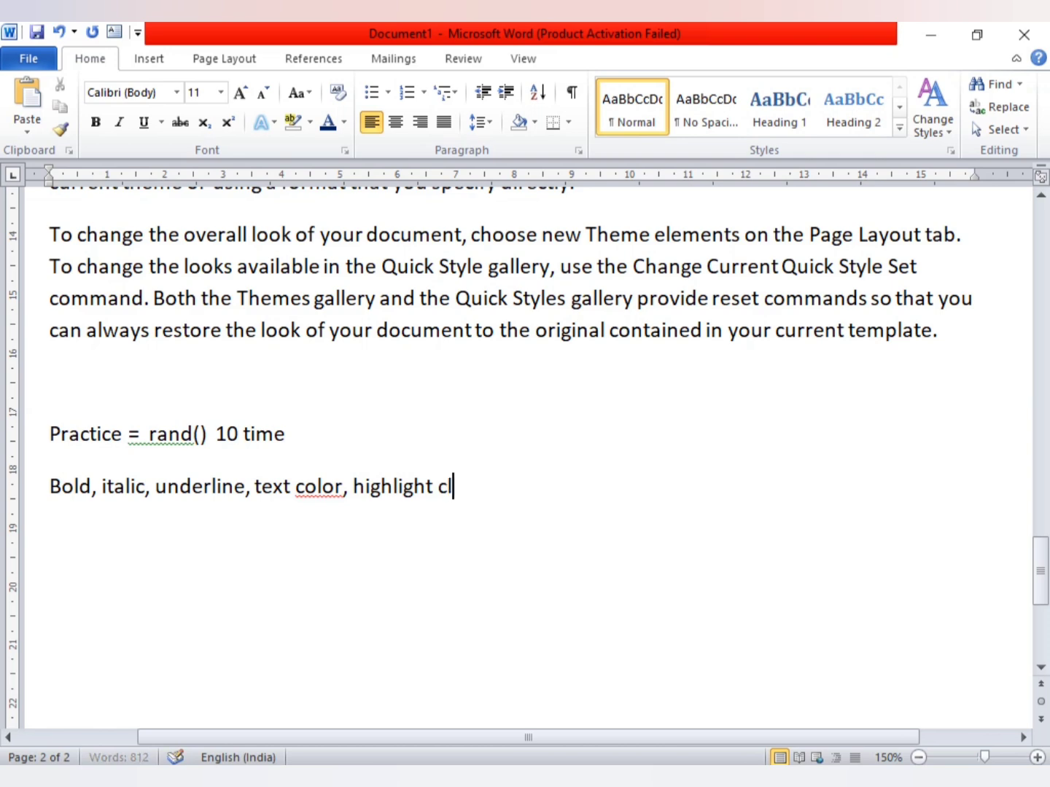
pyautogui.write('olor, ')
pyautogui.write('text')
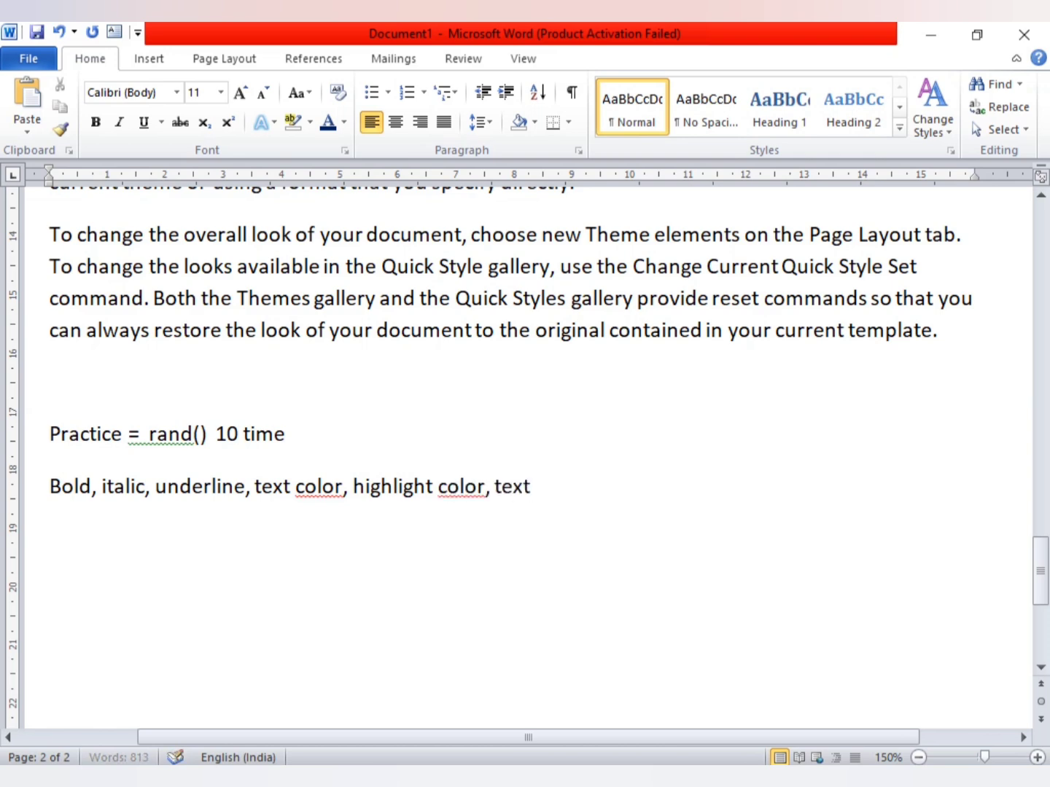
pyautogui.write(' effect')
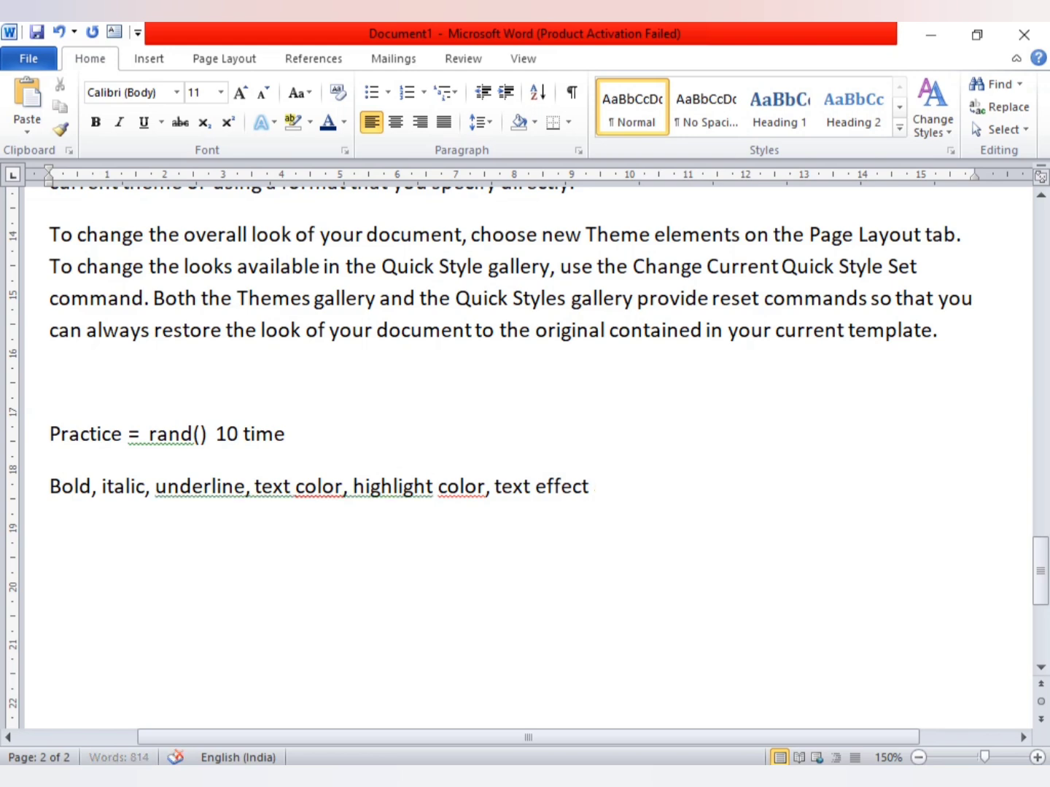
pyautogui.press('Return')
# - Type the line 'Font size increase decrease , change case'
pyautogui.write('font ')
pyautogui.write('in')
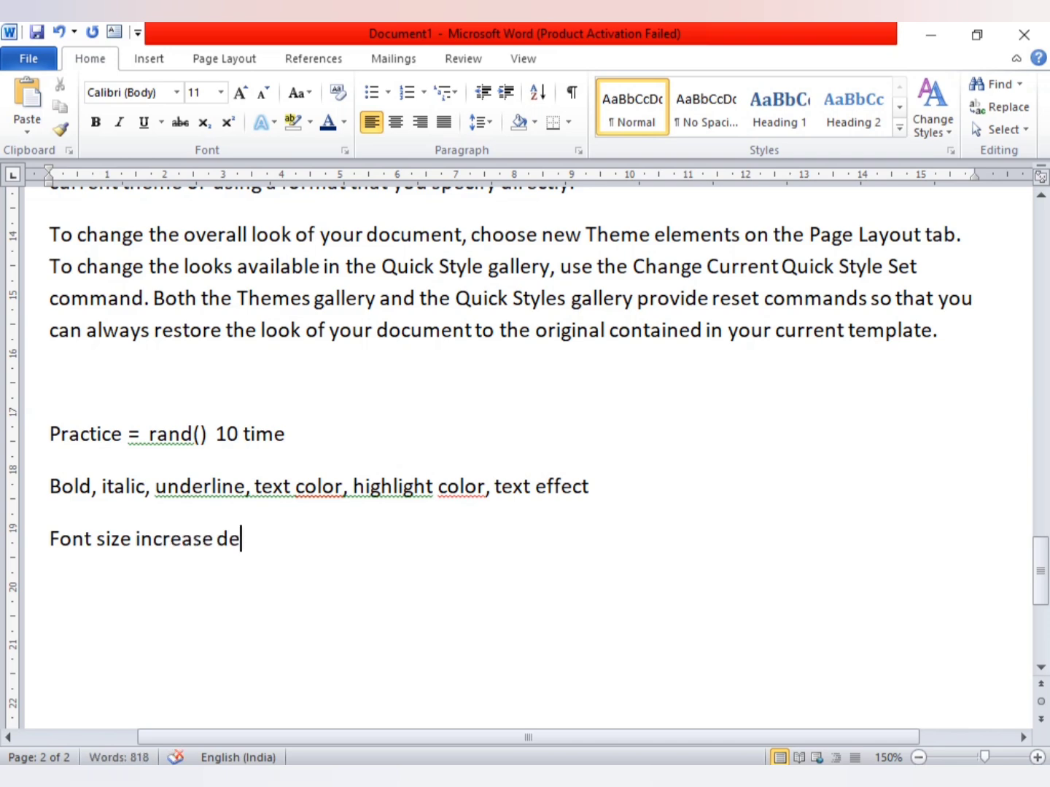
pyautogui.write('crease , ')
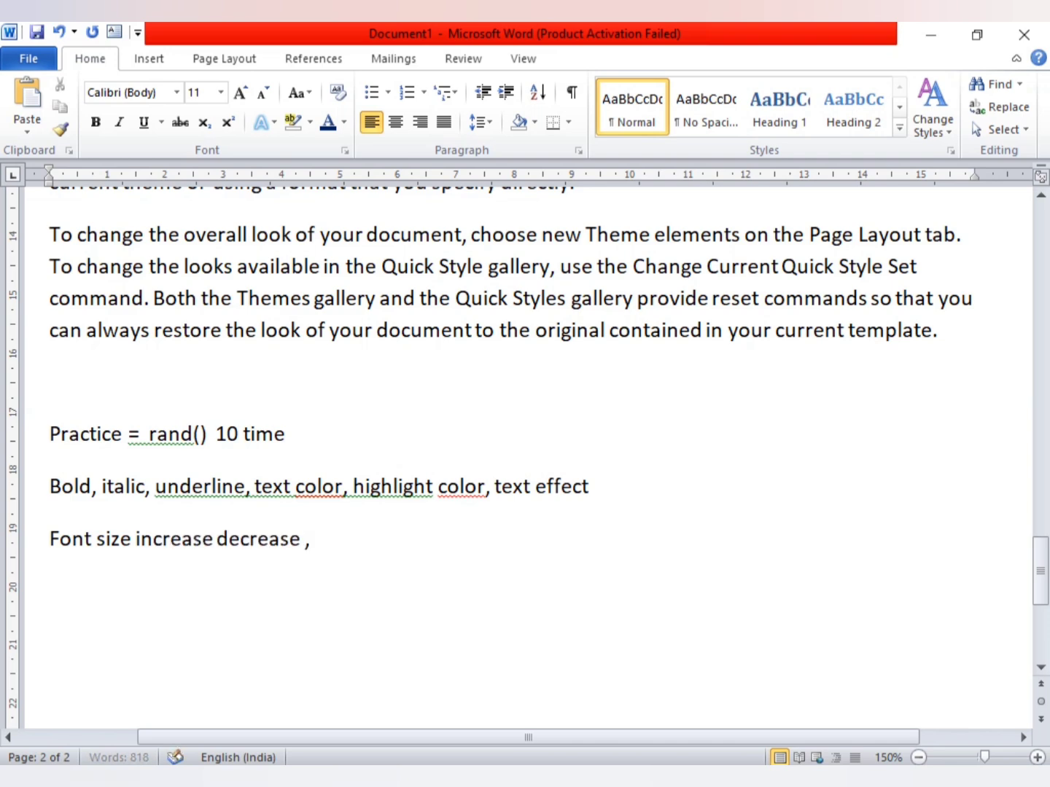
pyautogui.write('ch')
pyautogui.write('ange chase')
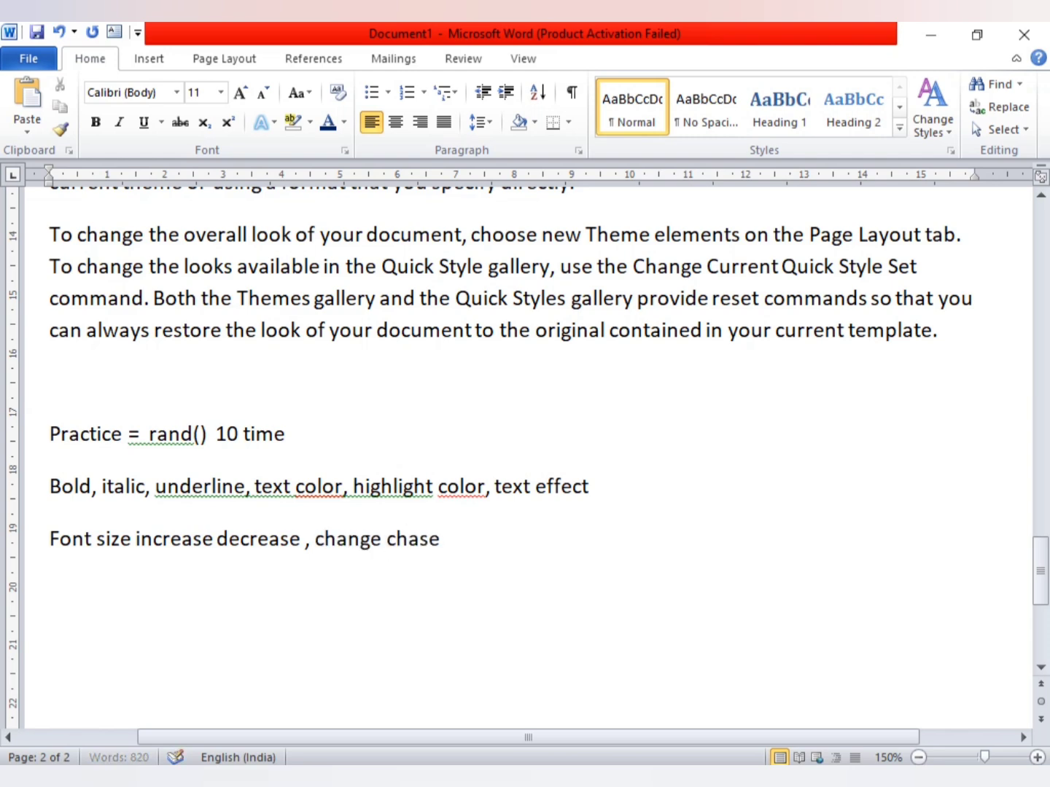
pyautogui.press('BackSpace')
pyautogui.press('BackSpace')
pyautogui.press('BackSpace')
pyautogui.press('BackSpace')
pyautogui.press('BackSpace')
pyautogui.press('BackSpace')
pyautogui.write('case')
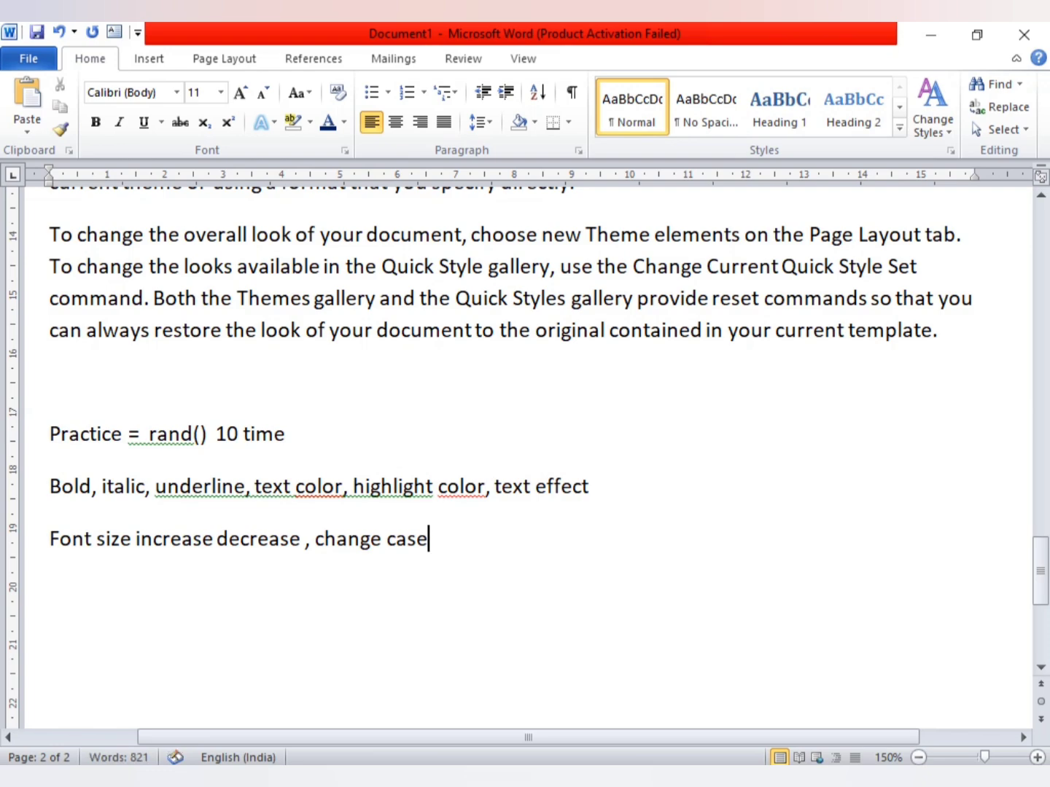
pyautogui.click(171, 540)
# - Add an empty line after the practice list and snip the Clipboard and Font ribbon groups
pyautogui.scroll(4, 356, 435)
pyautogui.scroll(-3, 356, 440)
pyautogui.scroll(-4, 343, 497)
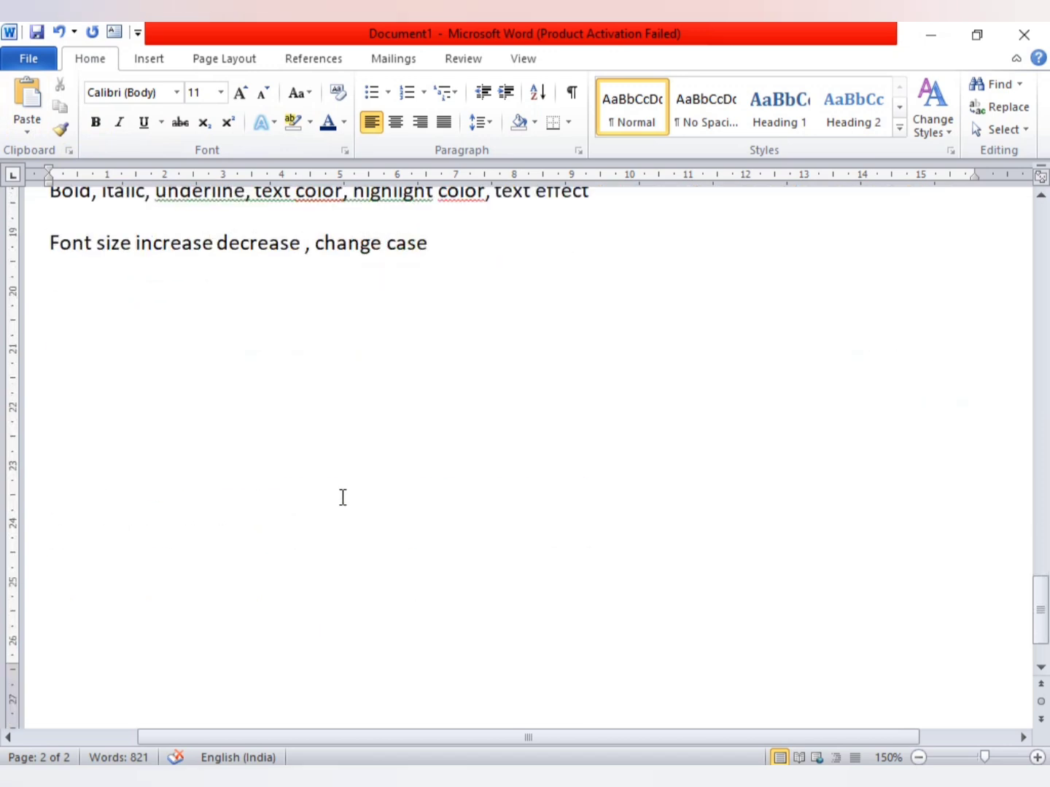
pyautogui.scroll(4, 312, 449)
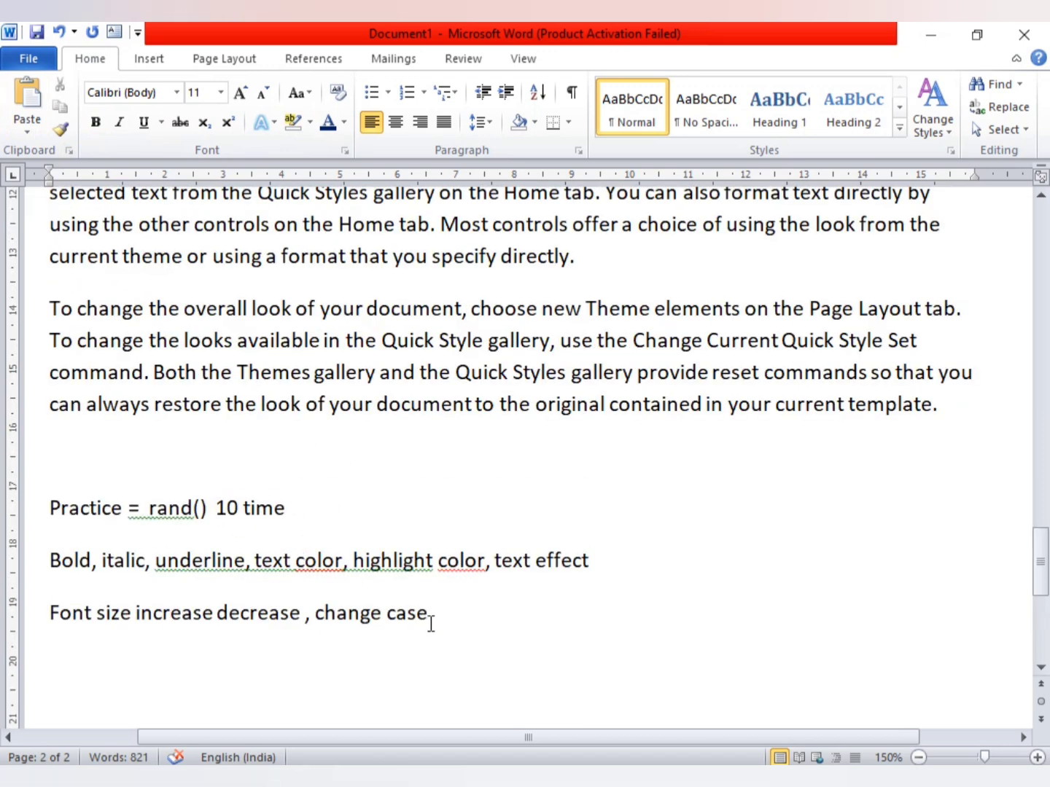
pyautogui.press('Return')
pyautogui.press('super+shift+s')
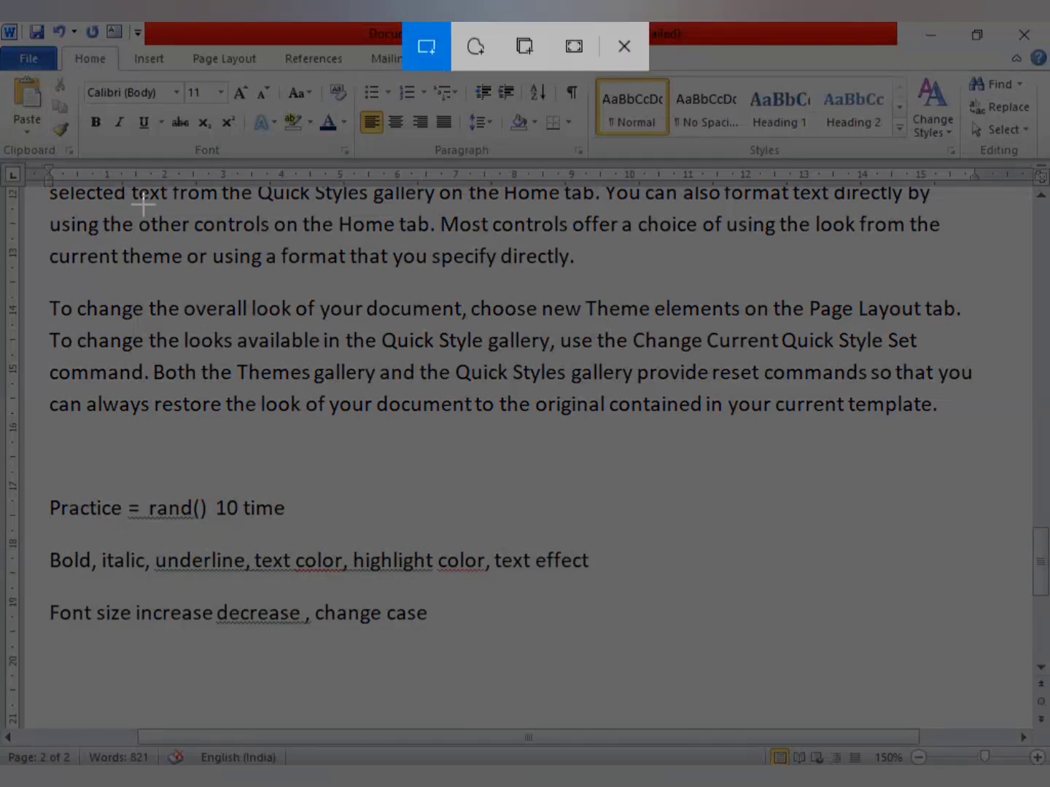
pyautogui.moveTo(2, 44)
pyautogui.mouseDown()
pyautogui.moveTo(342, 167)
pyautogui.moveTo(353, 159)
pyautogui.mouseUp()
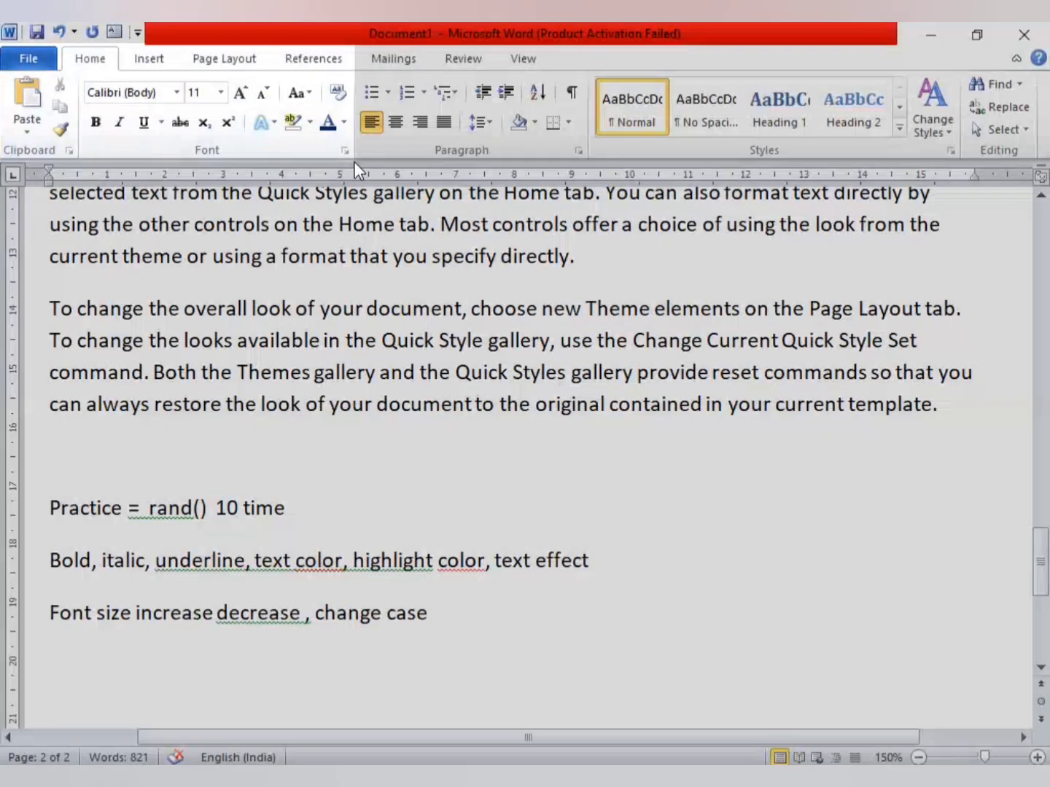
# - Paste the Clipboard and Font ribbon snip below the practice list and dismiss the snip notification
pyautogui.hotkey('ctrl', 'v')
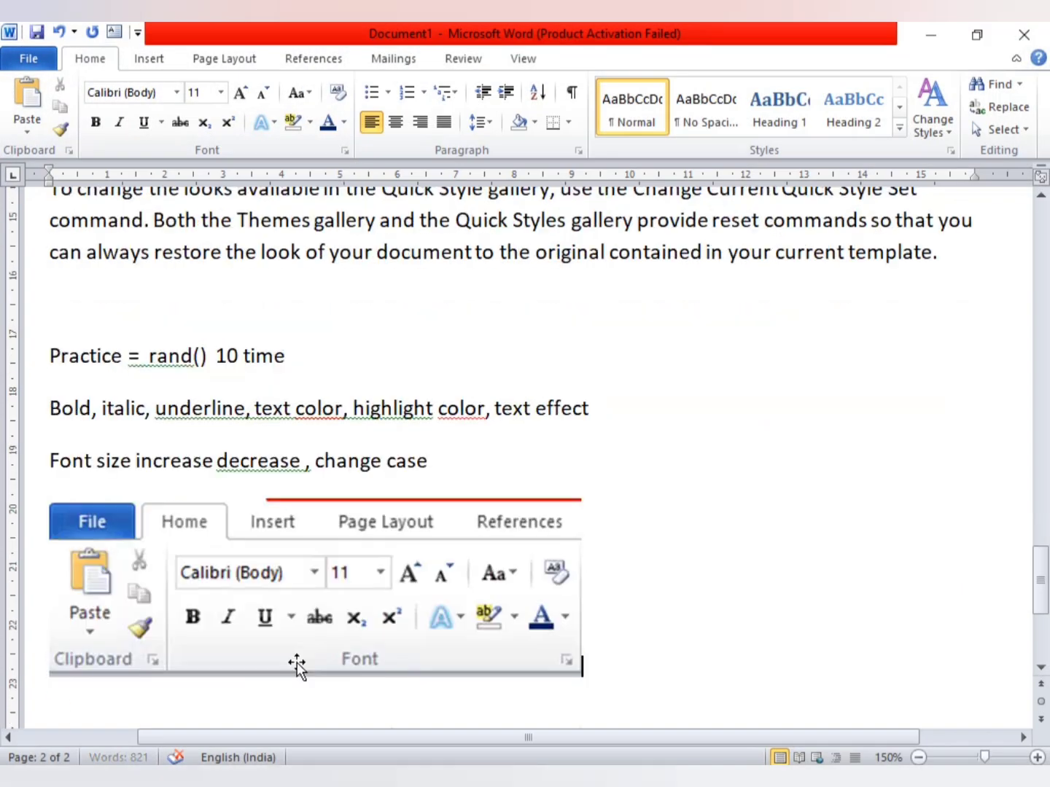
pyautogui.click(297, 634)
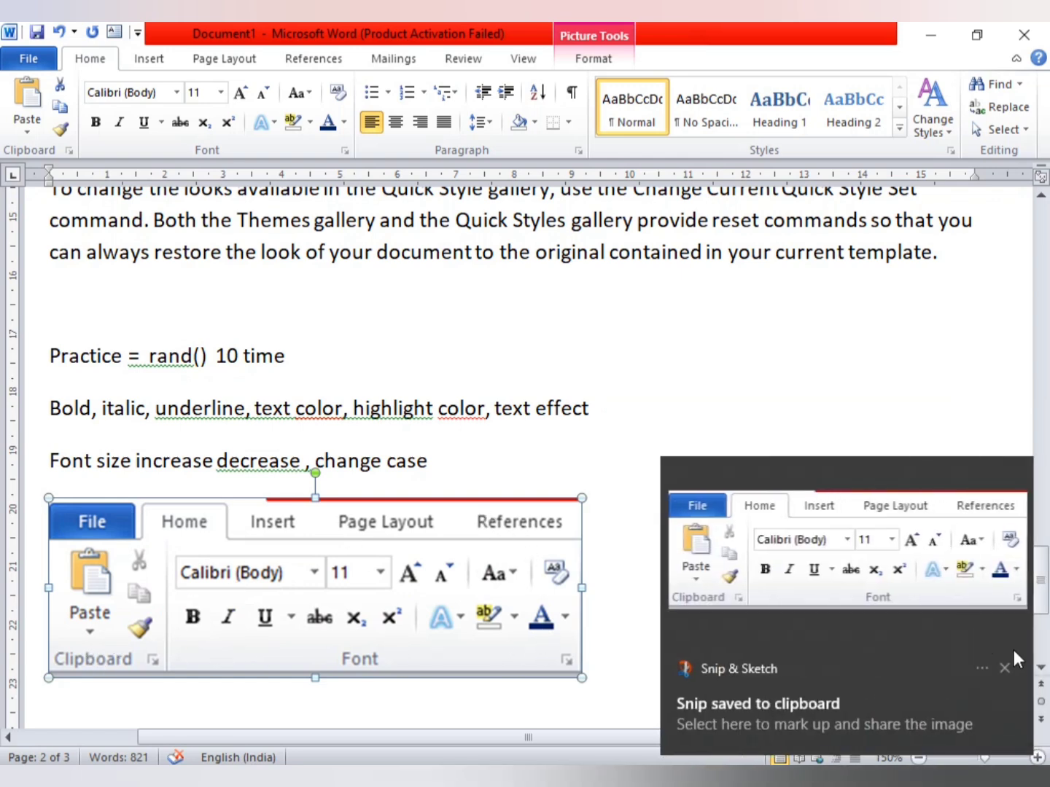
pyautogui.click(1005, 667)
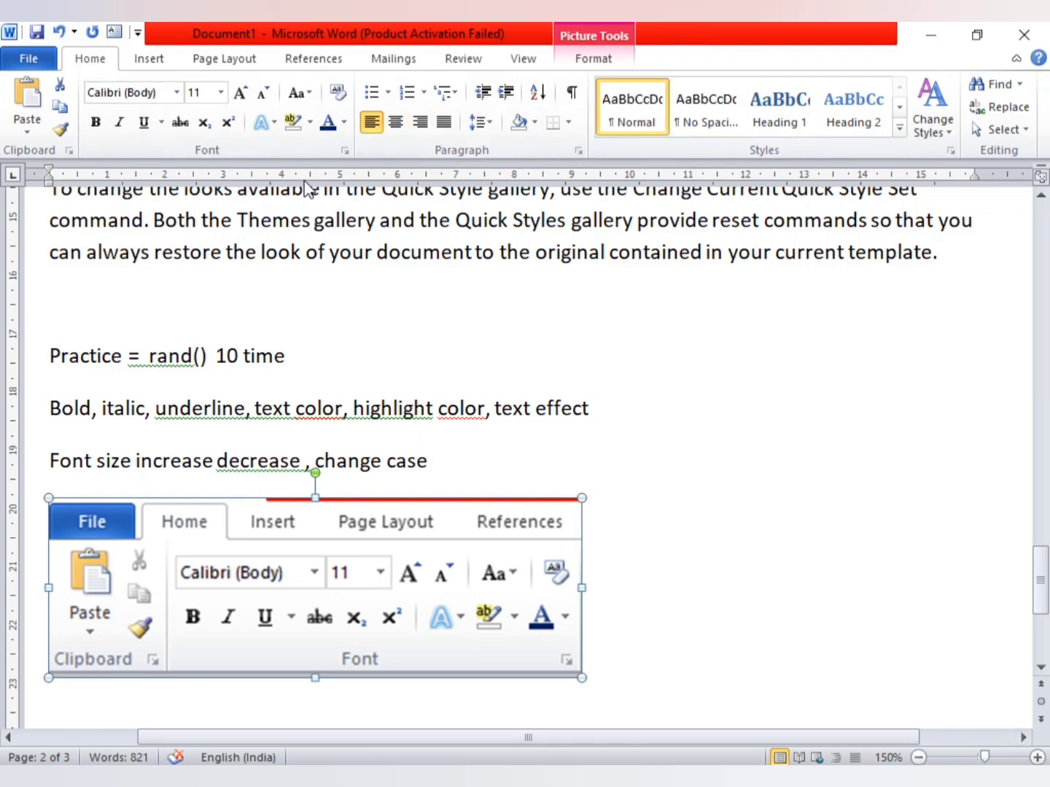
pyautogui.scroll(2, 317, 233)
pyautogui.scroll(3, 317, 234)
pyautogui.scroll(5, 317, 233)
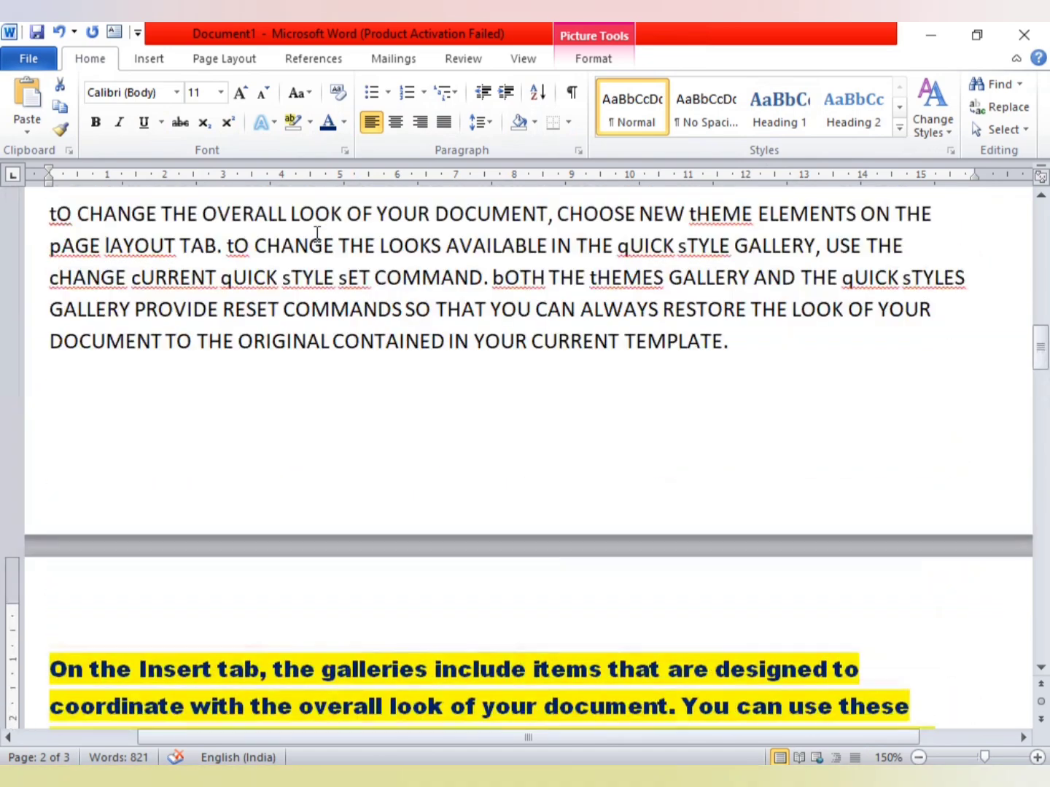
pyautogui.scroll(3, 317, 233)
pyautogui.scroll(-5, 317, 234)
pyautogui.scroll(2, 317, 234)
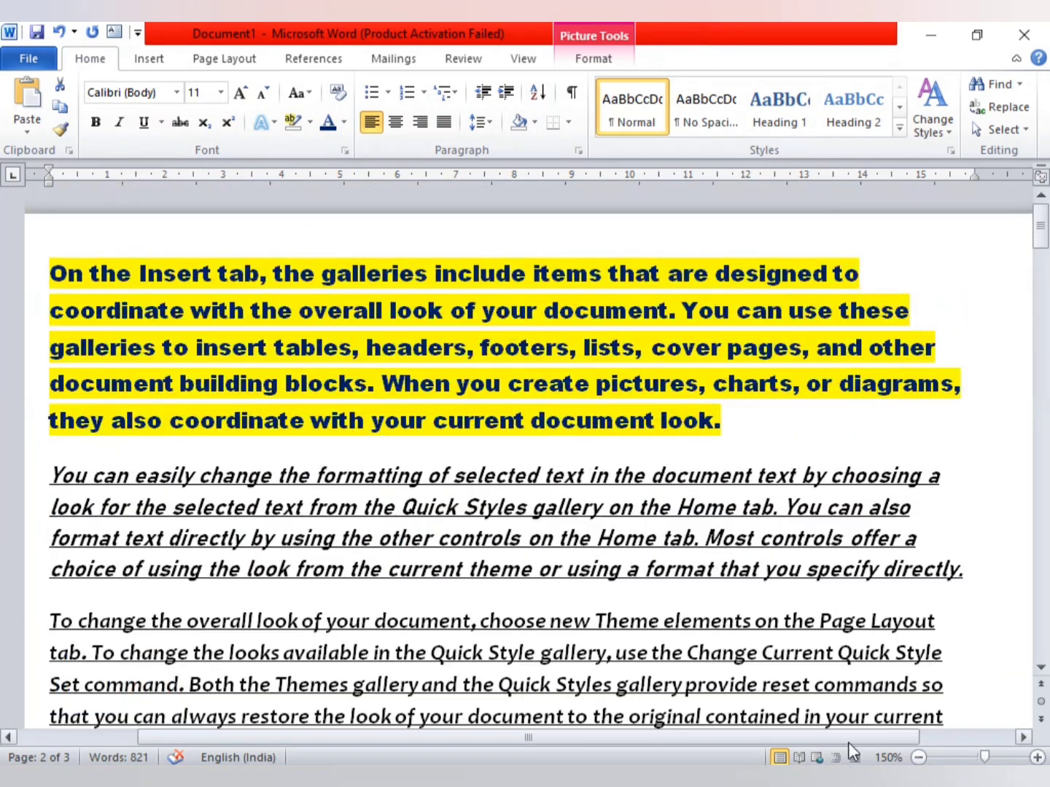
pyautogui.click(801, 778)
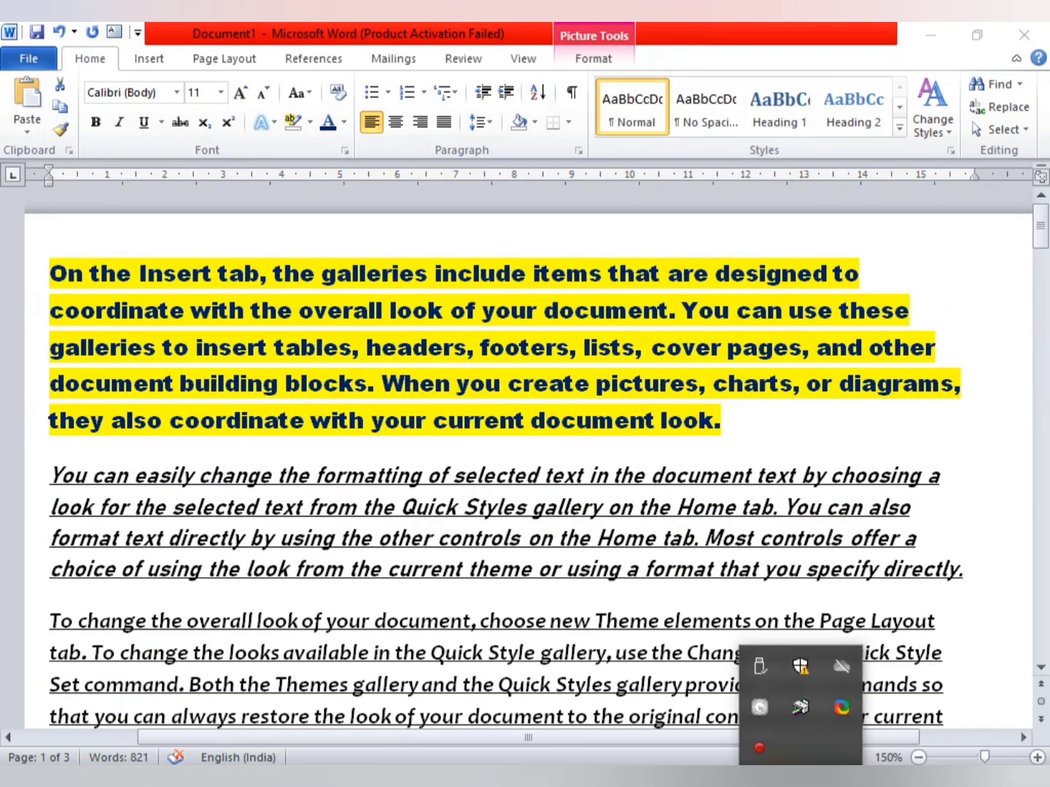